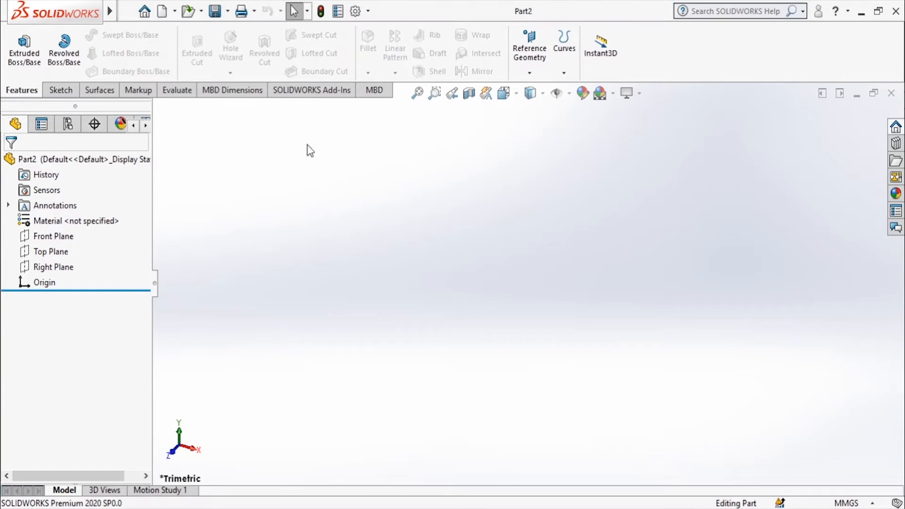
- Start a new sketch on the Front Plane
left_click(67, 93)
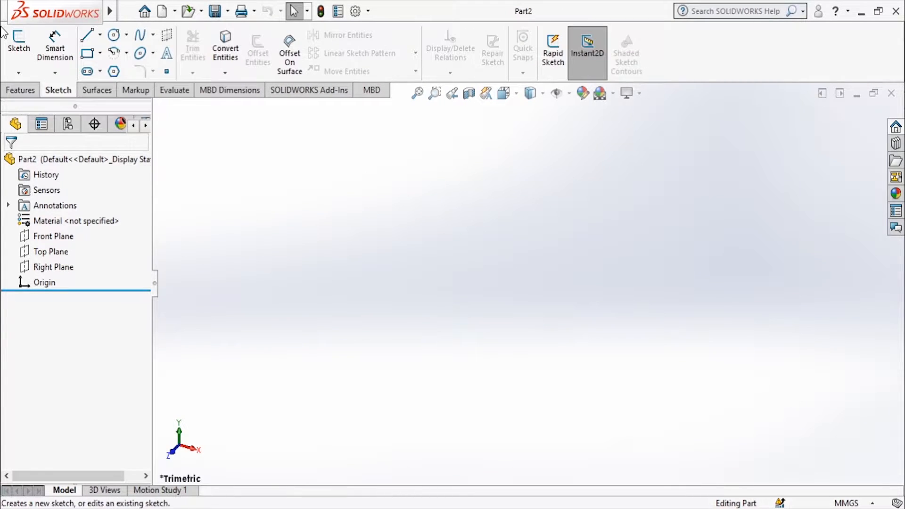
left_click(19, 44)
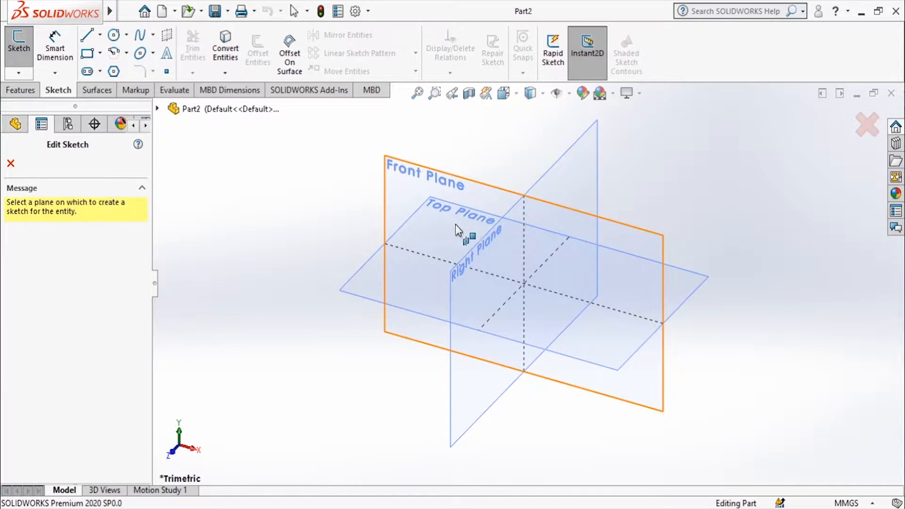
left_click(578, 221)
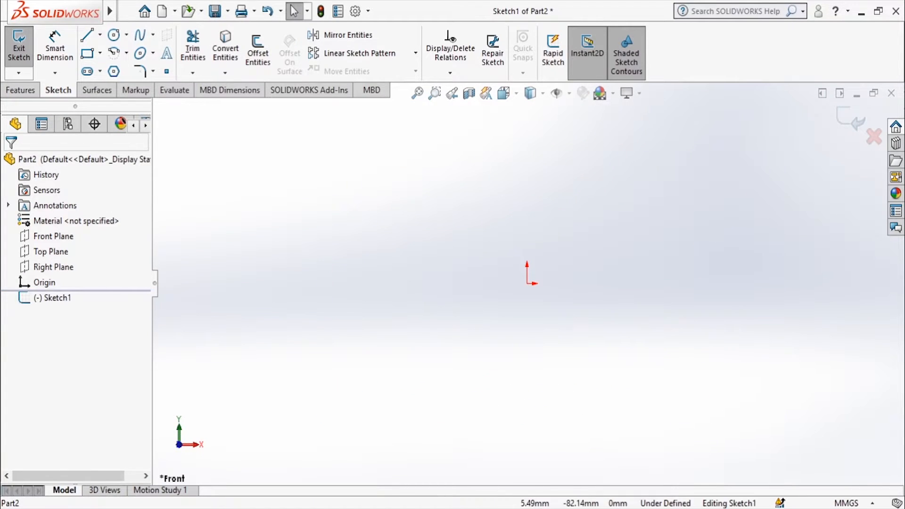
- Check the universal coupling PDF drawing and sketch a center rectangle about 12.7 mm wide and 68 mm high, centred on the origin
left_click(485, 508)
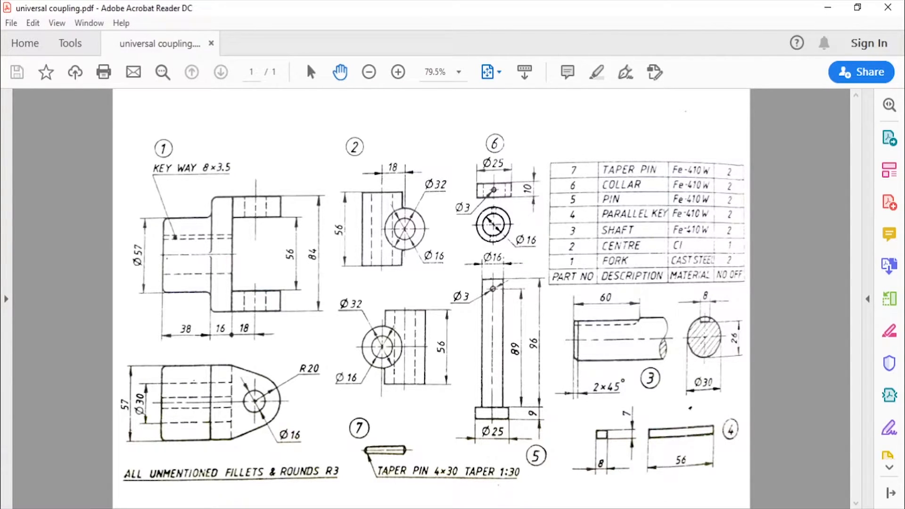
key("alt+Tab")
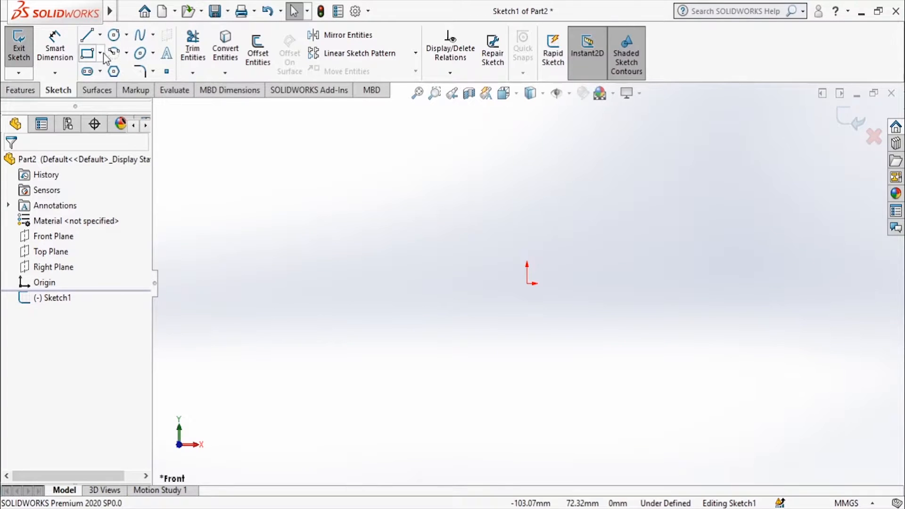
left_click(100, 53)
left_click(113, 92)
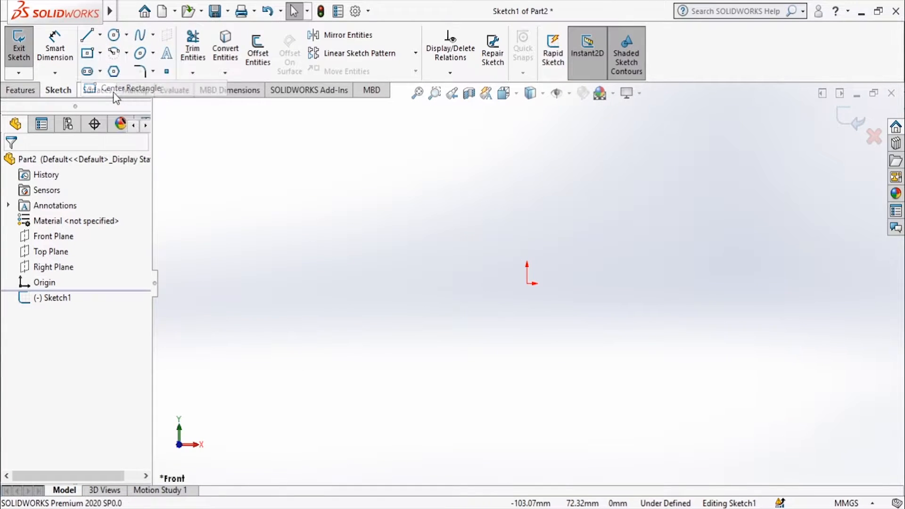
left_click(527, 283)
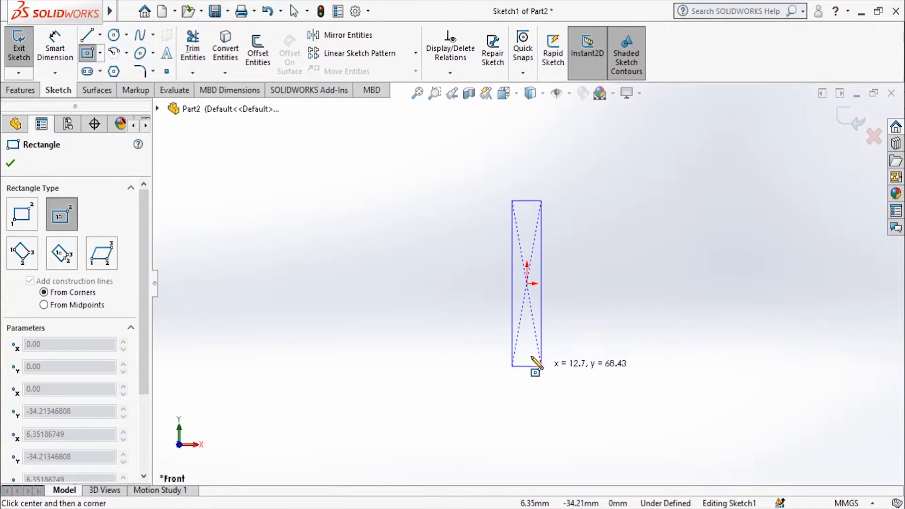
- Dimension the rectangle's width at 16 mm
left_click(54, 45)
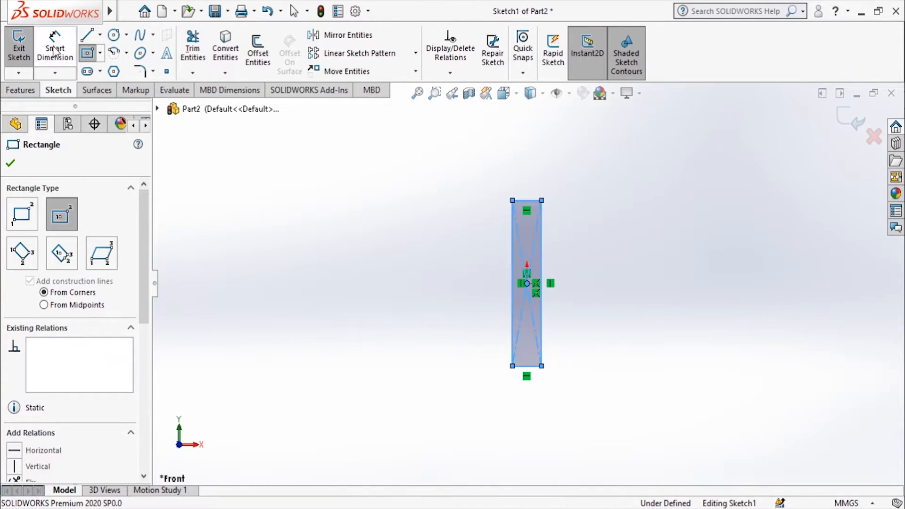
left_click(528, 367)
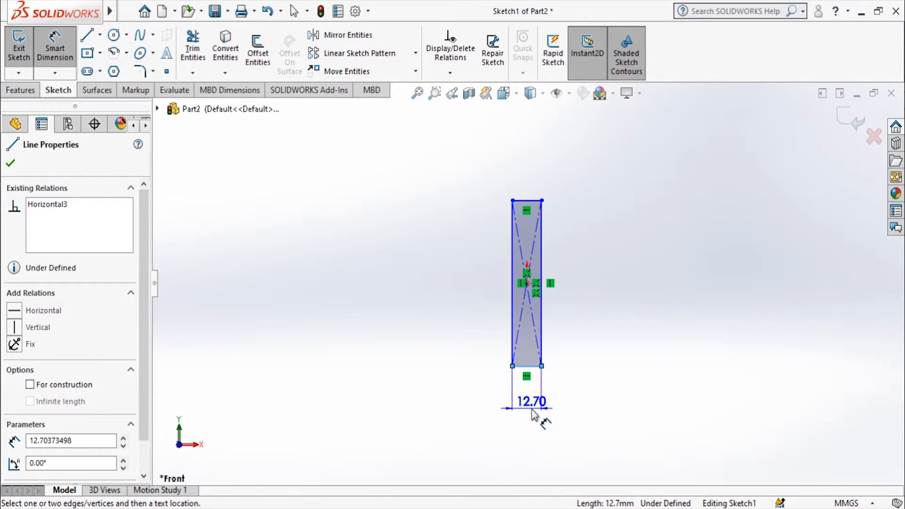
left_click(534, 415)
type("16")
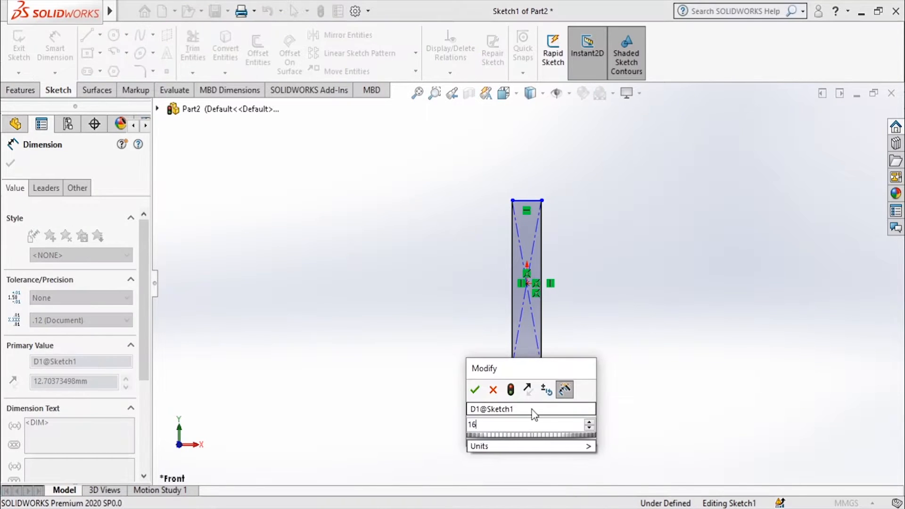
key("Return")
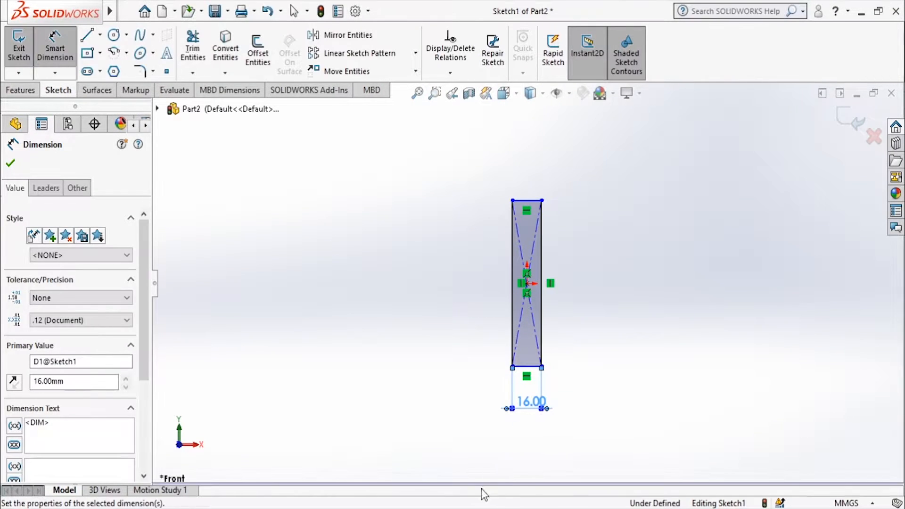
- Consult the coupling PDF, dimension the rectangle's height at 57 mm and exit the sketch
key("alt+Tab")
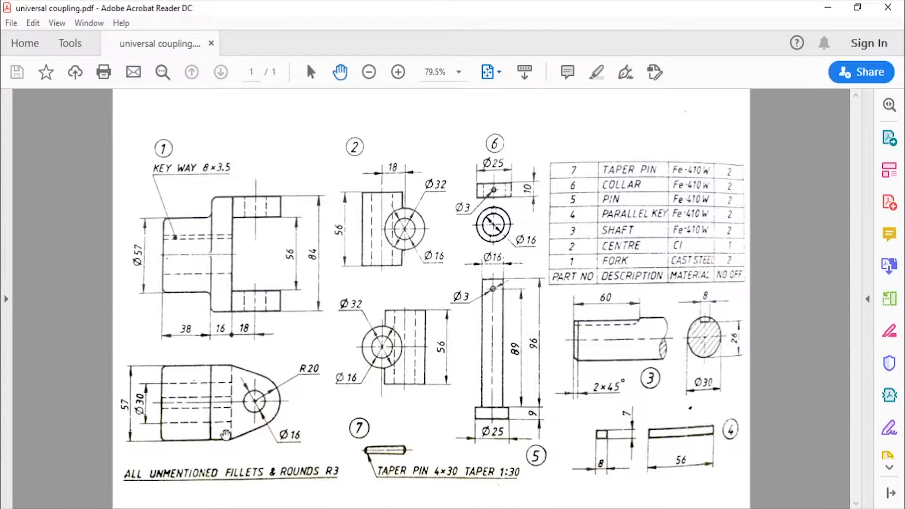
key("alt+Tab")
key("alt+Tab")
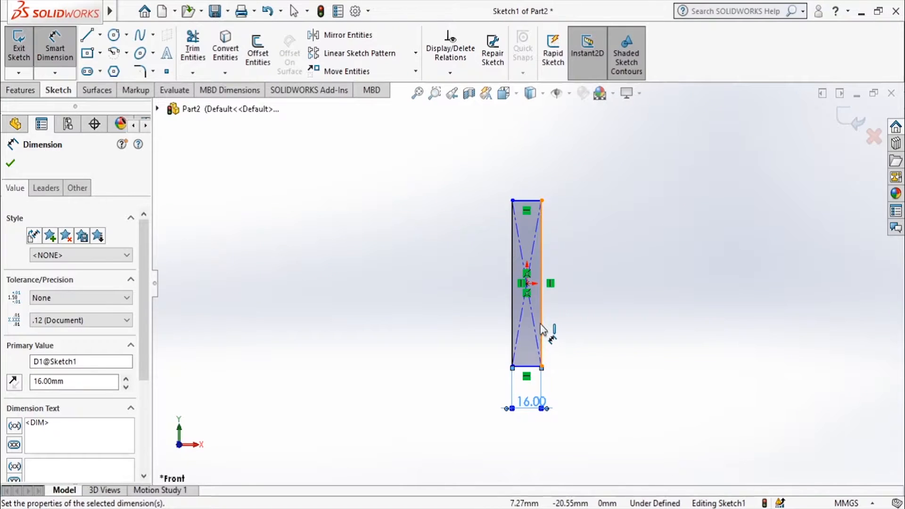
left_click(542, 311)
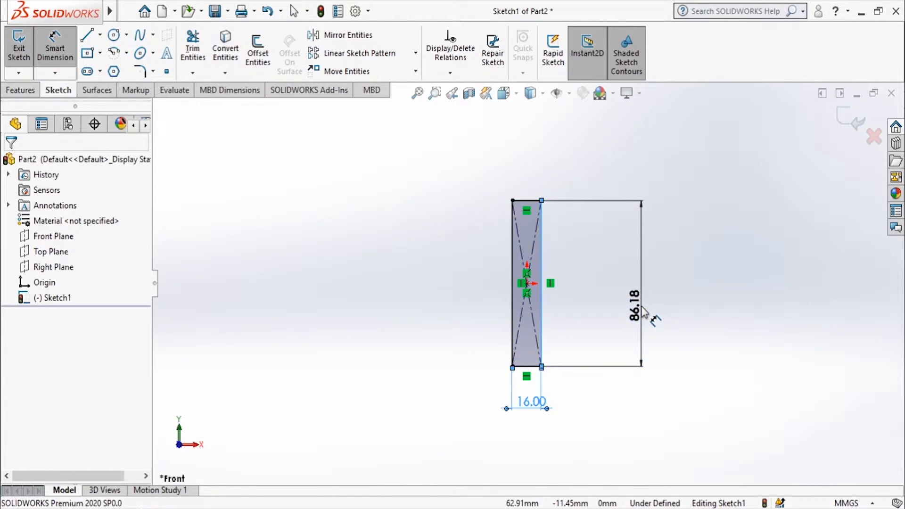
left_click(642, 306)
type("57")
key("Return")
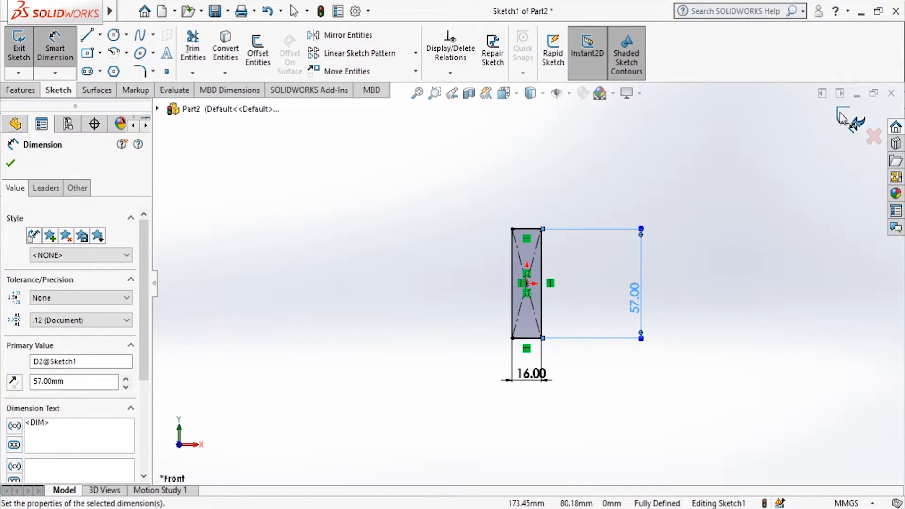
key("Escape")
left_click(19, 49)
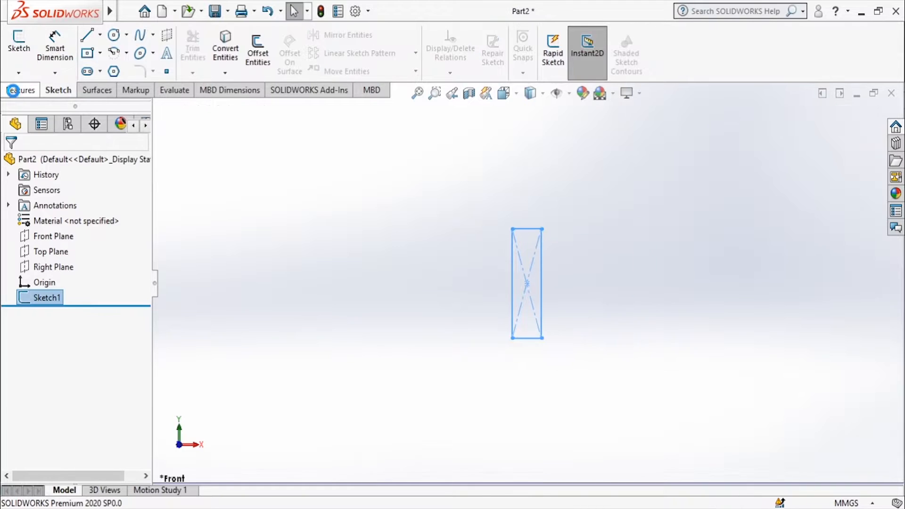
- Extrude the rectangle as a Mid Plane boss 84 mm deep, checking the depth in the coupling PDF
left_click(21, 90)
left_click(24, 47)
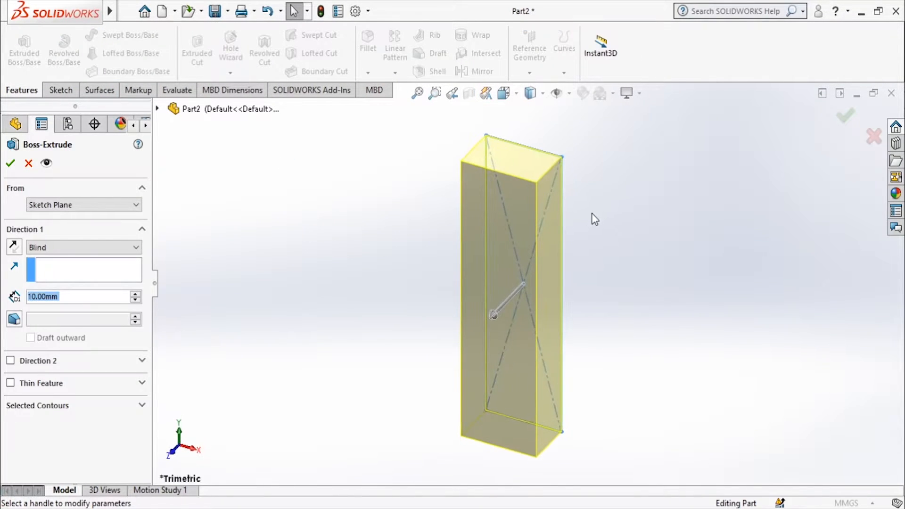
left_click(87, 248)
left_click(94, 305)
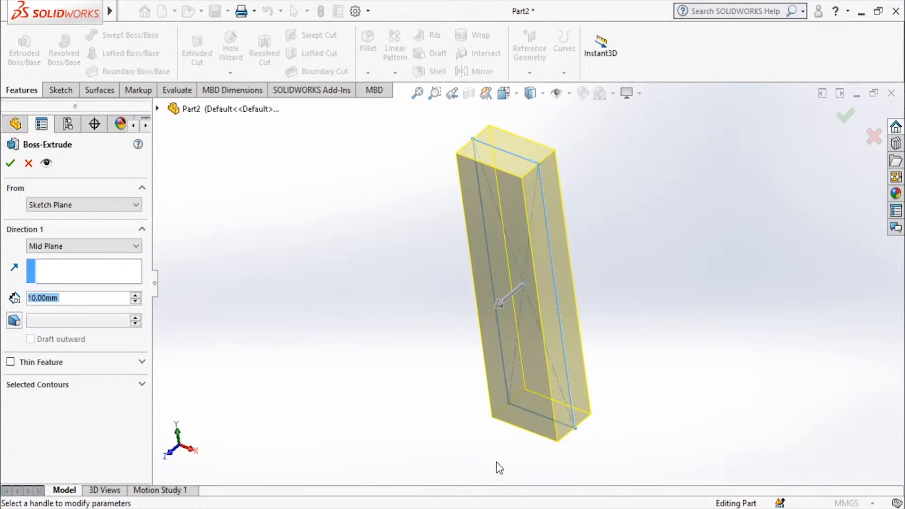
key("alt+Tab")
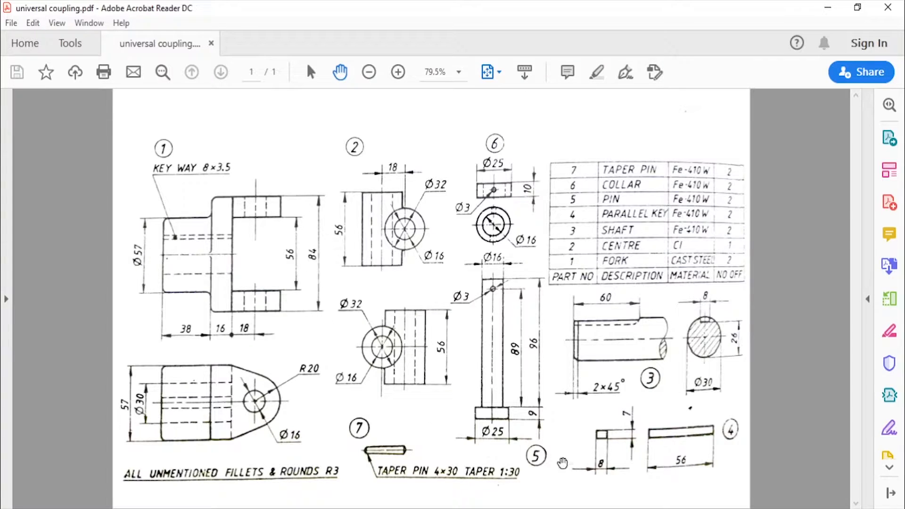
key("alt+Tab")
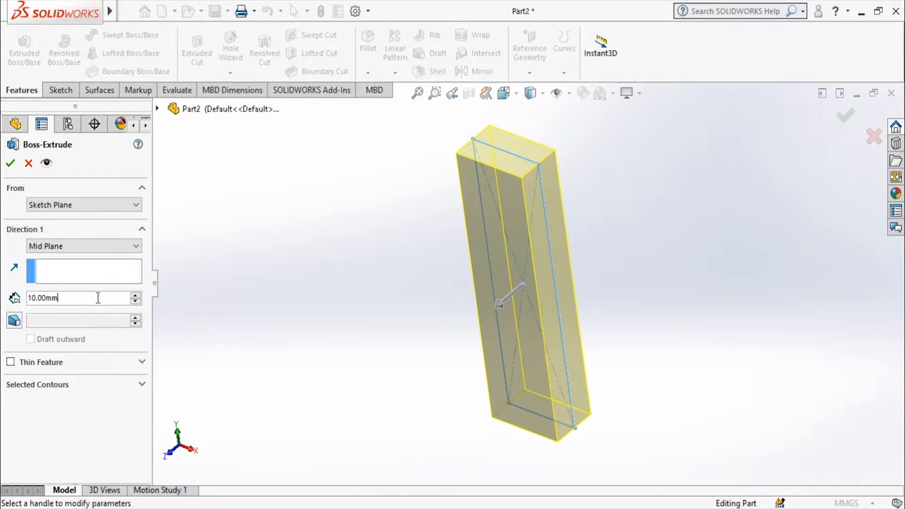
double_click(82, 298)
type("84")
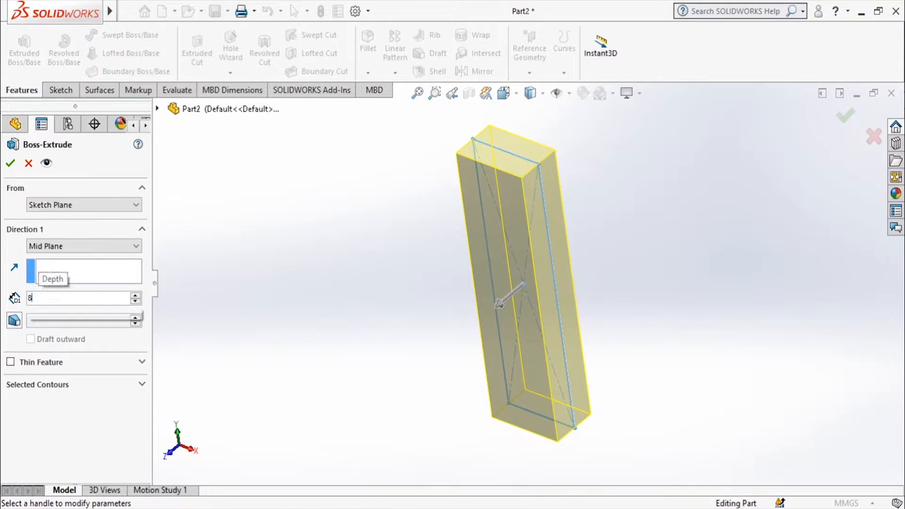
key("Return")
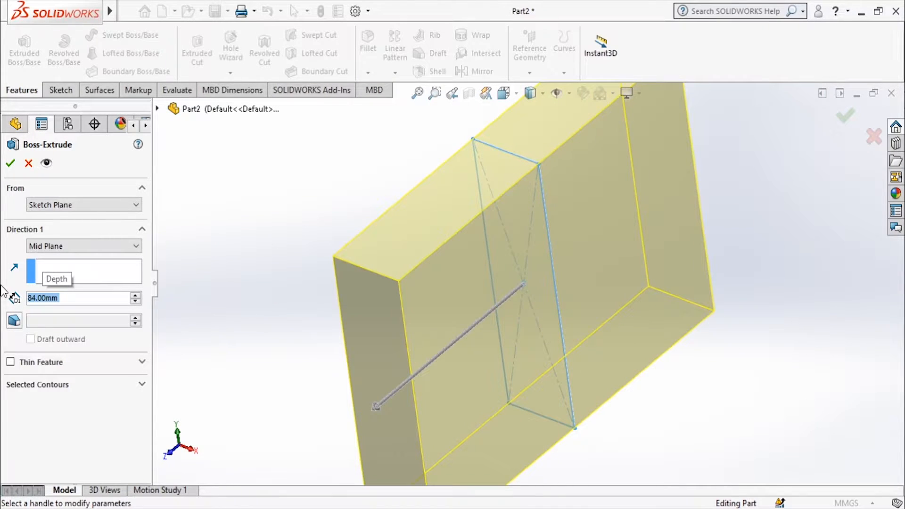
left_click(10, 165)
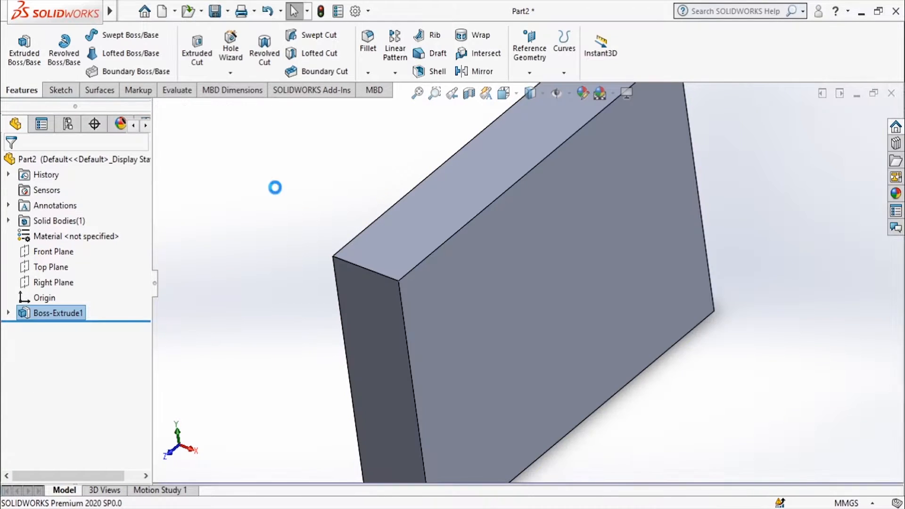
- Start a sketch on the block's front 16 by 57 mm end face and check the fork's views in the coupling PDF
left_click(376, 351)
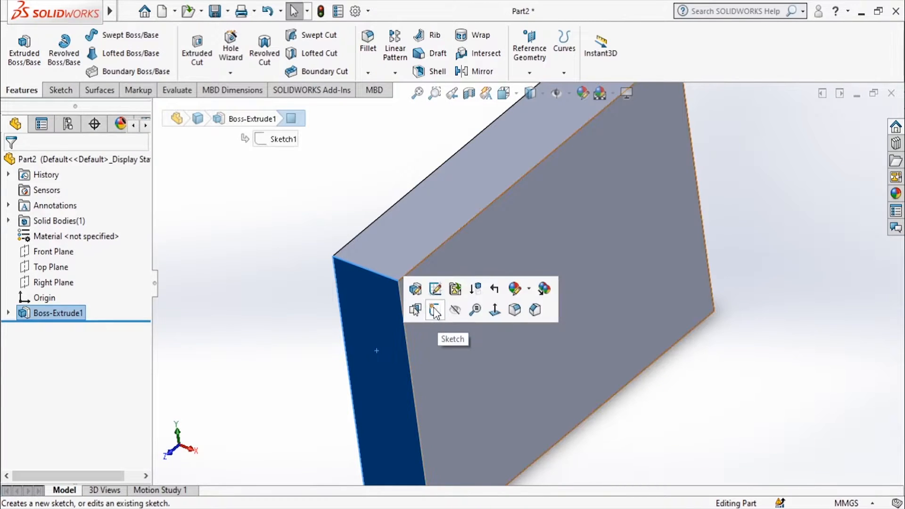
left_click(436, 310)
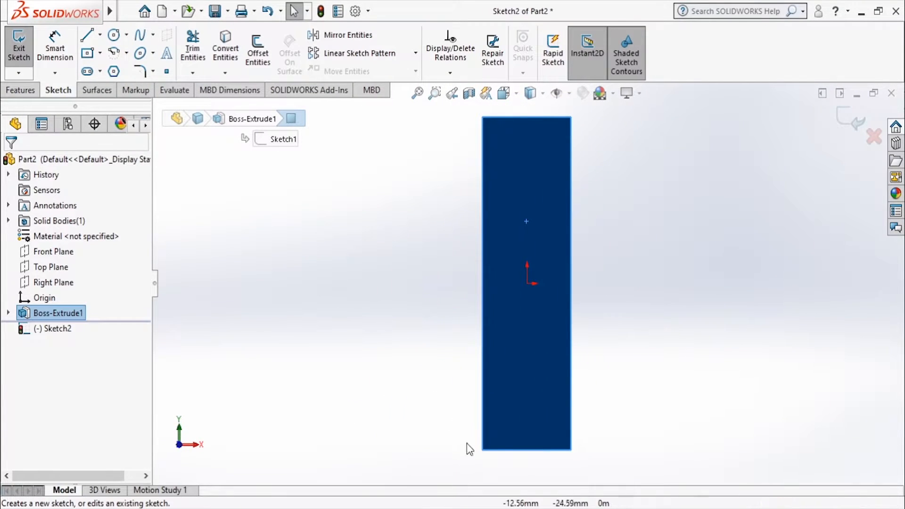
key("alt+Tab")
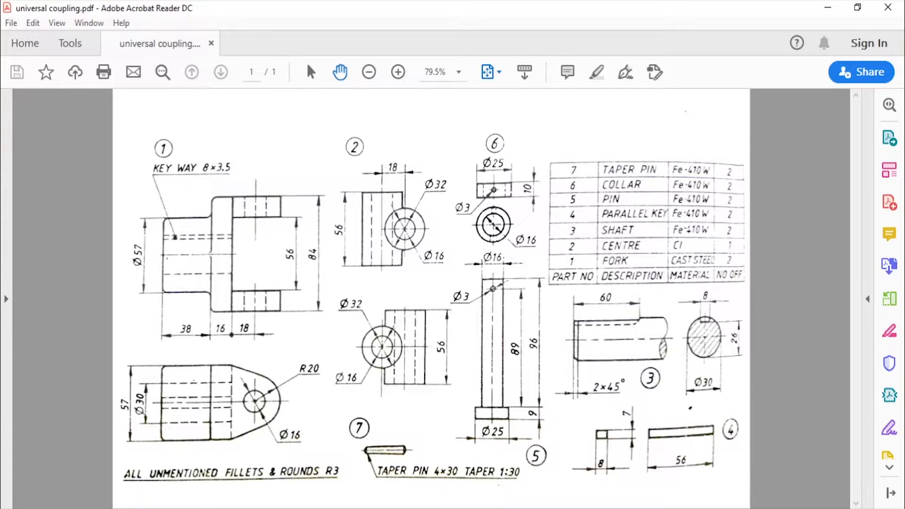
left_click(520, 508)
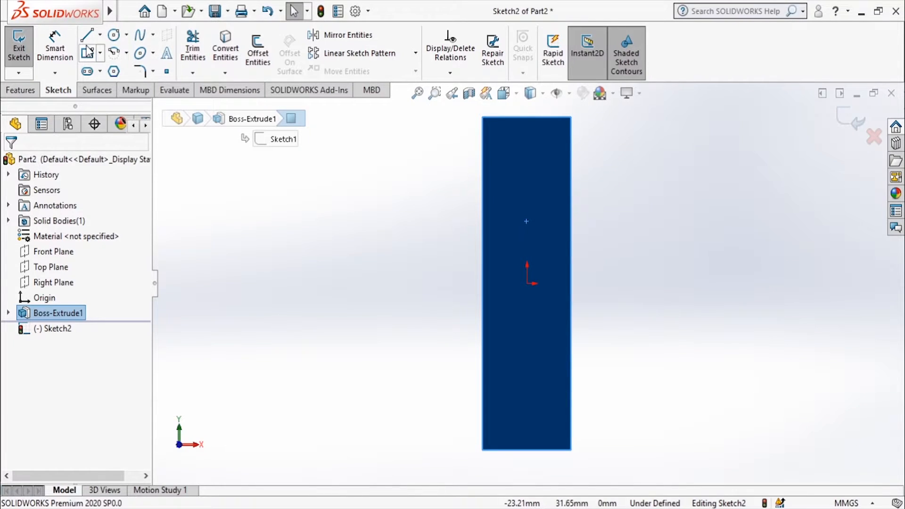
- Sketch two concentric circles beside the block, centred about 39.5 mm from the origin at its level, the inner one about 15.7 mm in diameter
left_click(114, 38)
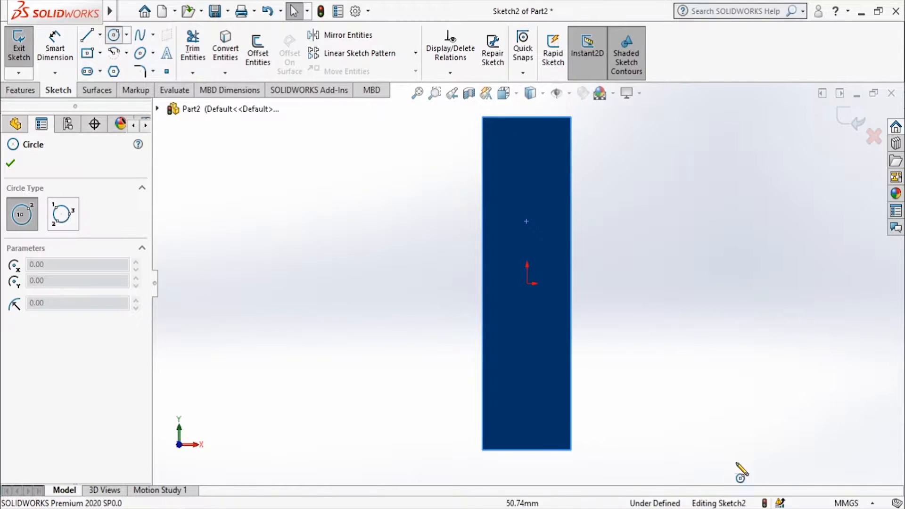
left_click(563, 507)
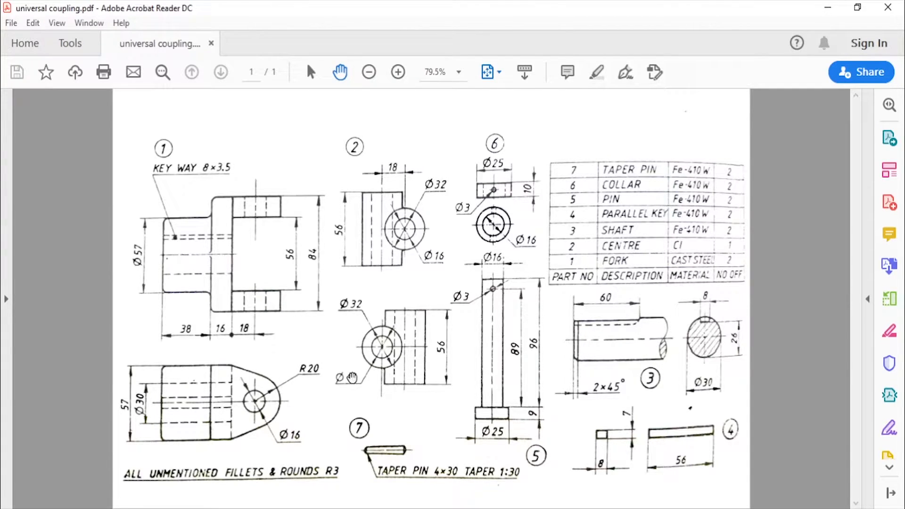
key("alt+Tab")
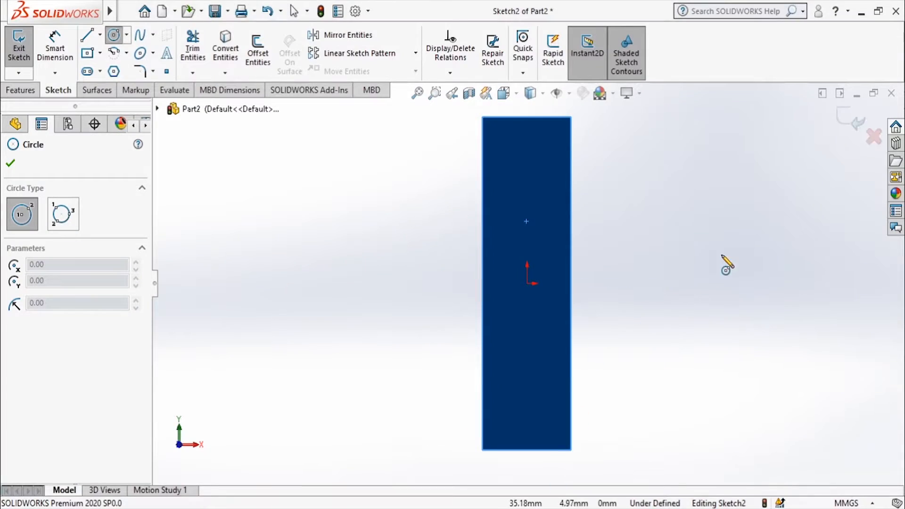
left_click(746, 283)
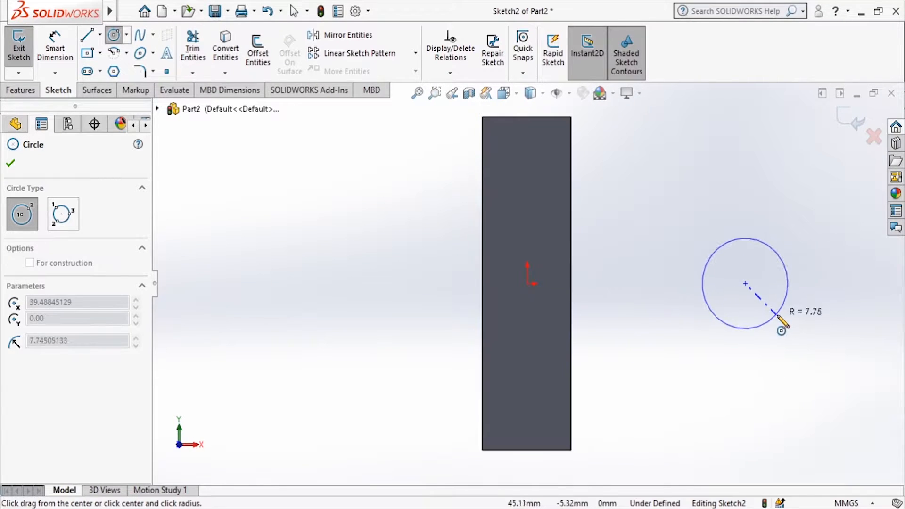
left_click(774, 316)
left_click(745, 283)
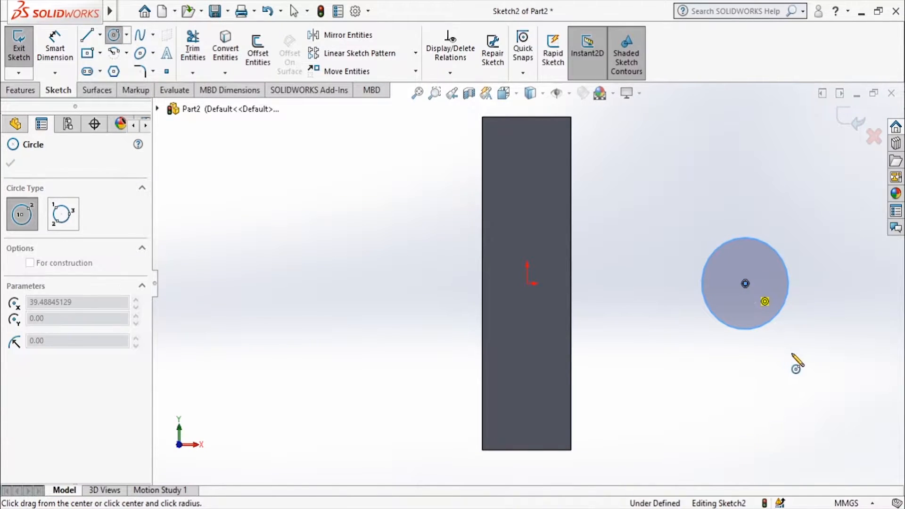
left_click(818, 340)
- Dimension the inner circle's diameter at 16 mm
left_click(54, 47)
left_click(784, 261)
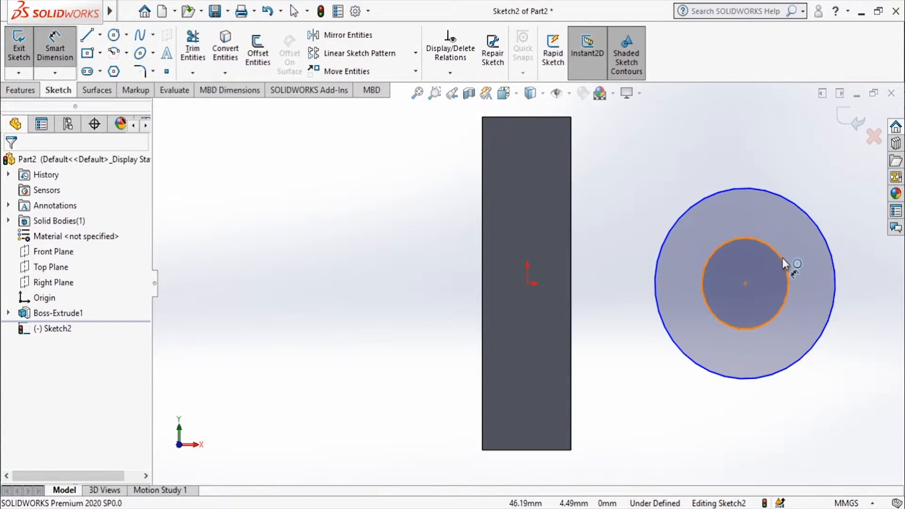
scroll(480, 378, "up", 2)
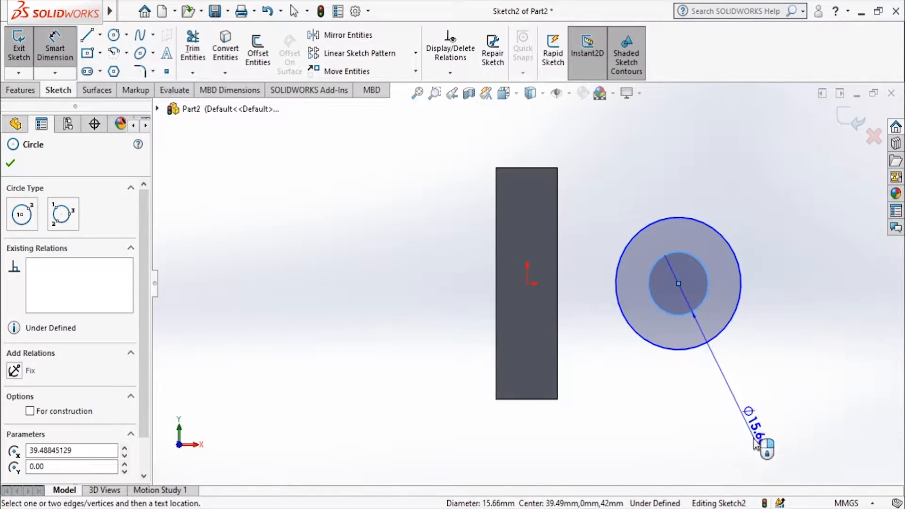
left_click(760, 452)
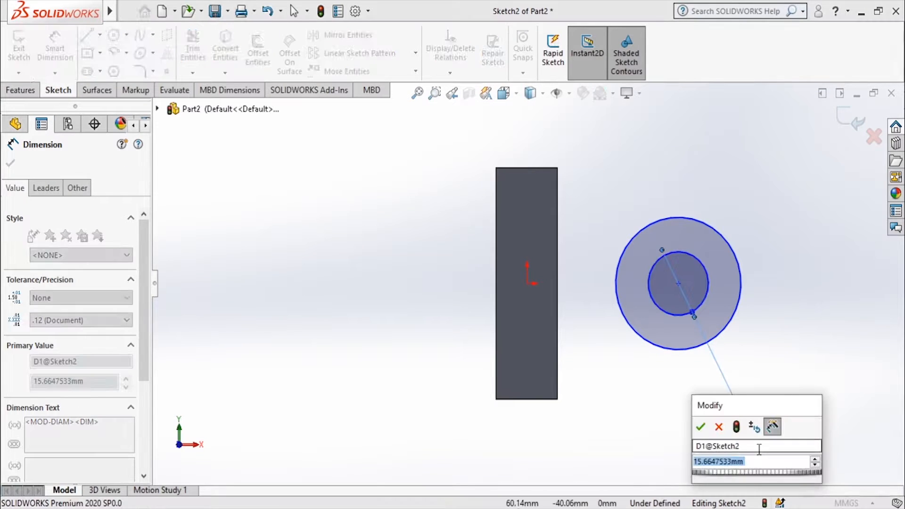
type("16")
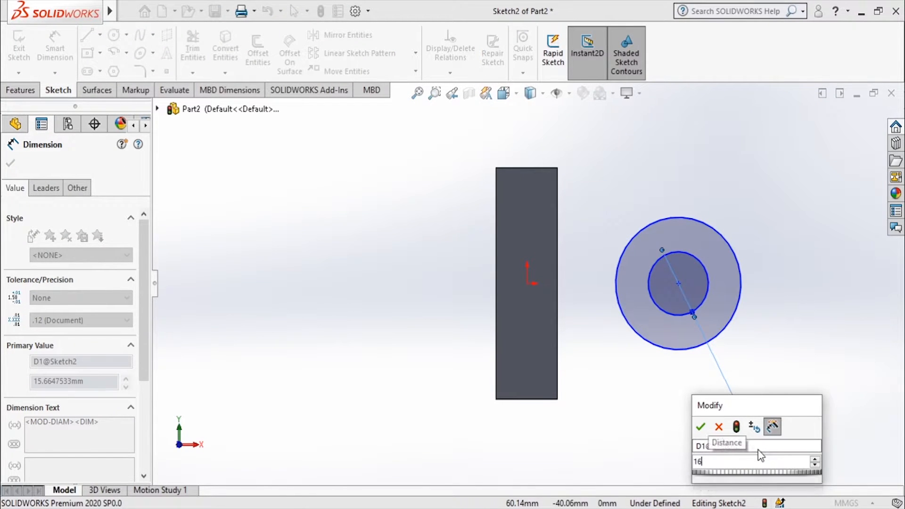
key("Return")
- Dimension the outer circle's diameter at 40 mm
left_click(742, 304)
left_click(874, 287)
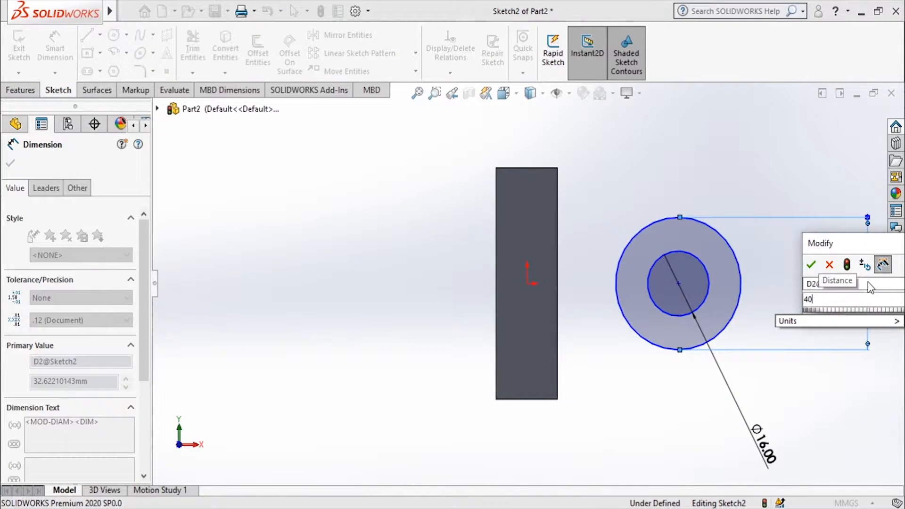
key("Return")
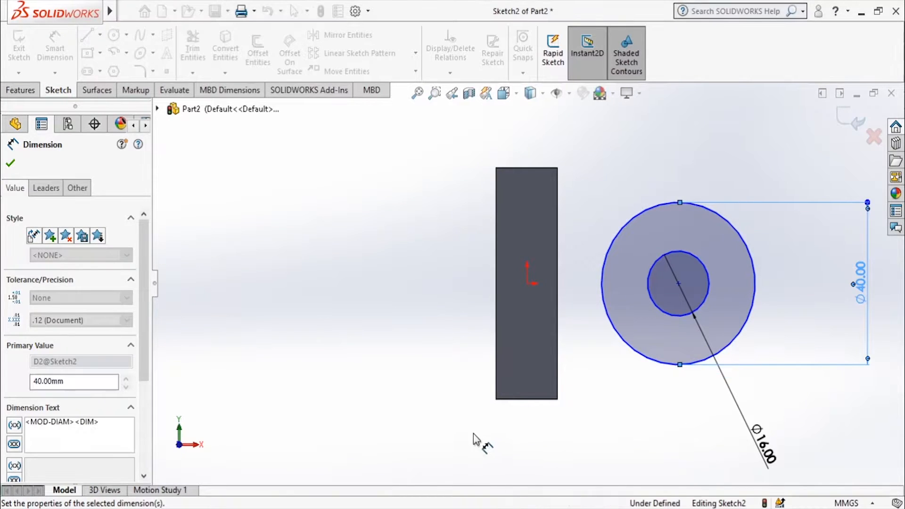
- Consult the coupling PDF and dimension the distance from the block's near edge to the circles' centre at 18 mm
key("alt+Tab")
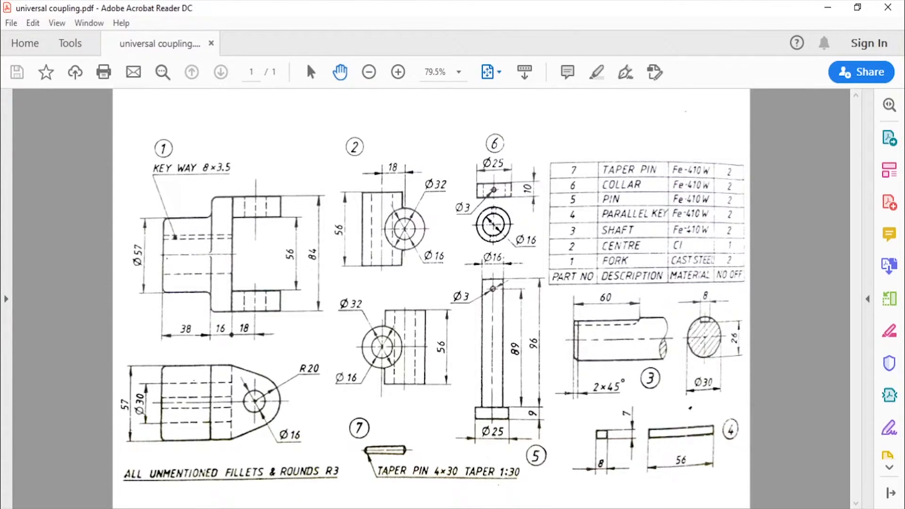
key("alt+Tab")
left_click(559, 297)
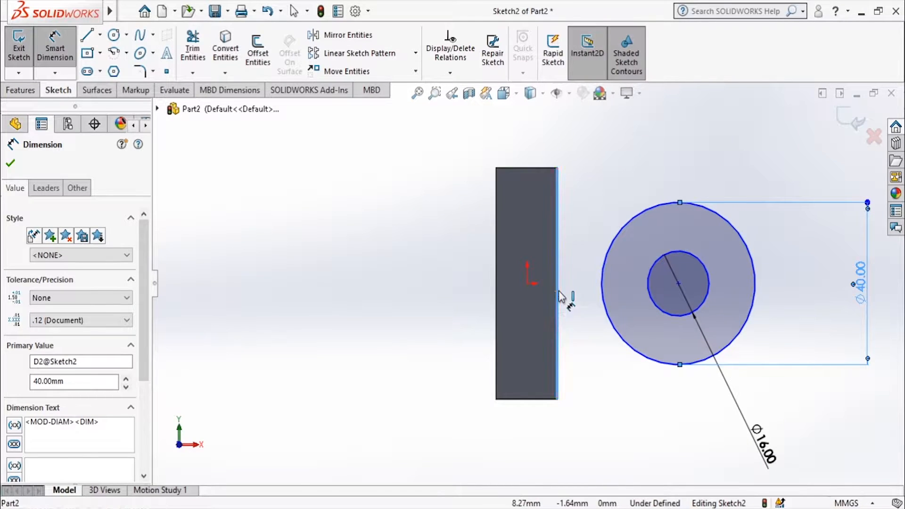
left_click(679, 284)
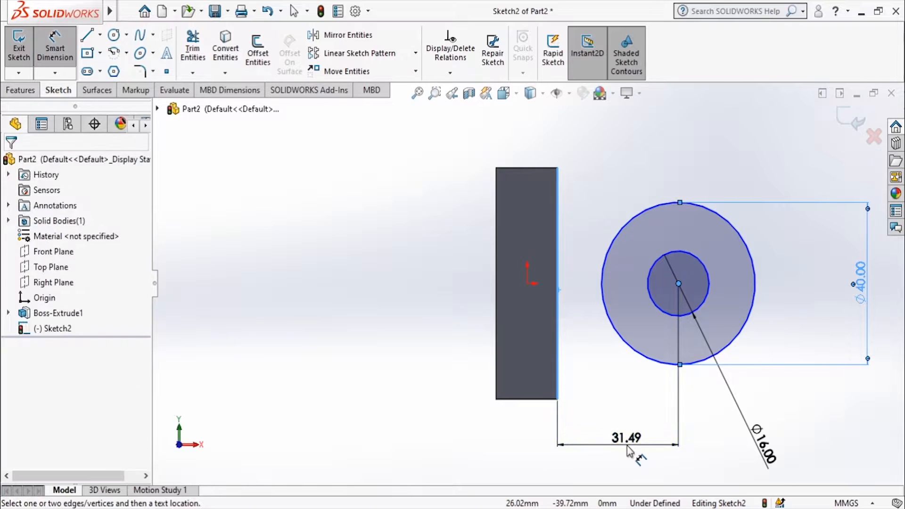
left_click(627, 452)
type("18")
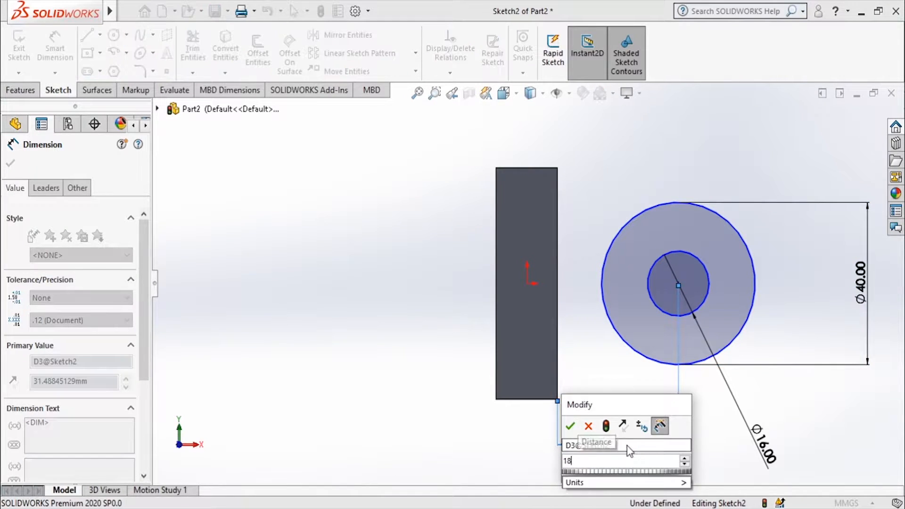
key("Return")
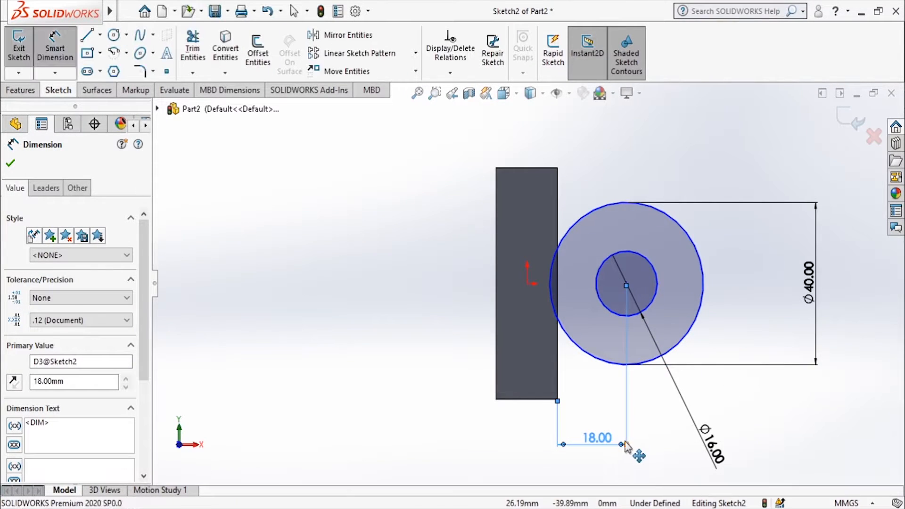
key("Escape")
key("Escape")
- Add a Horizontal relation between the origin and the circles' centre
left_click(527, 282)
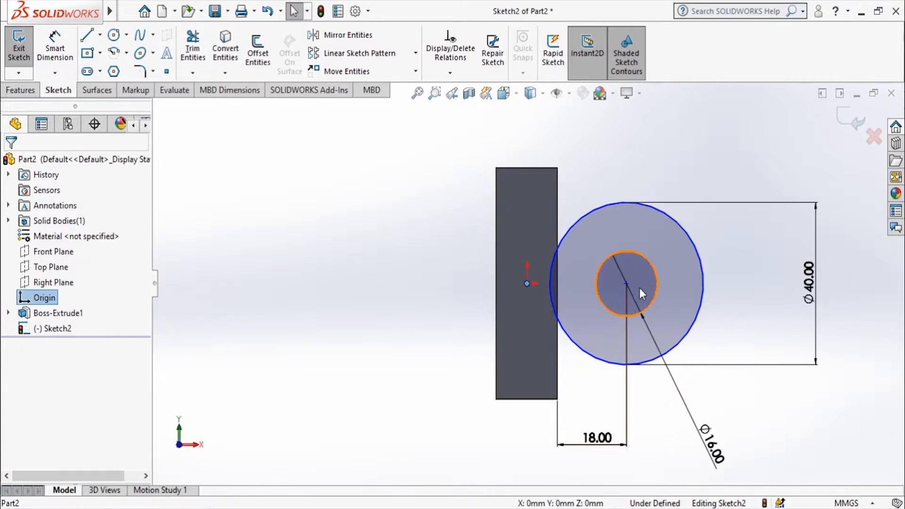
left_click(626, 284)
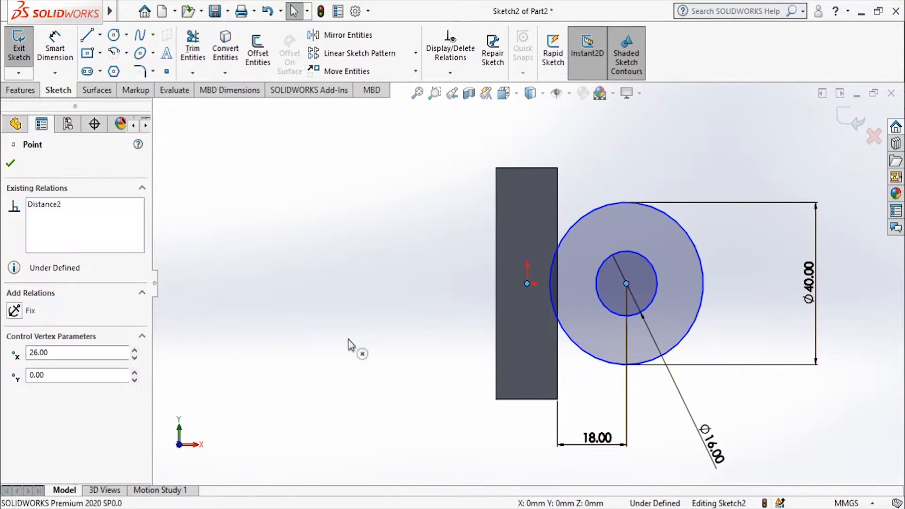
left_click(15, 389)
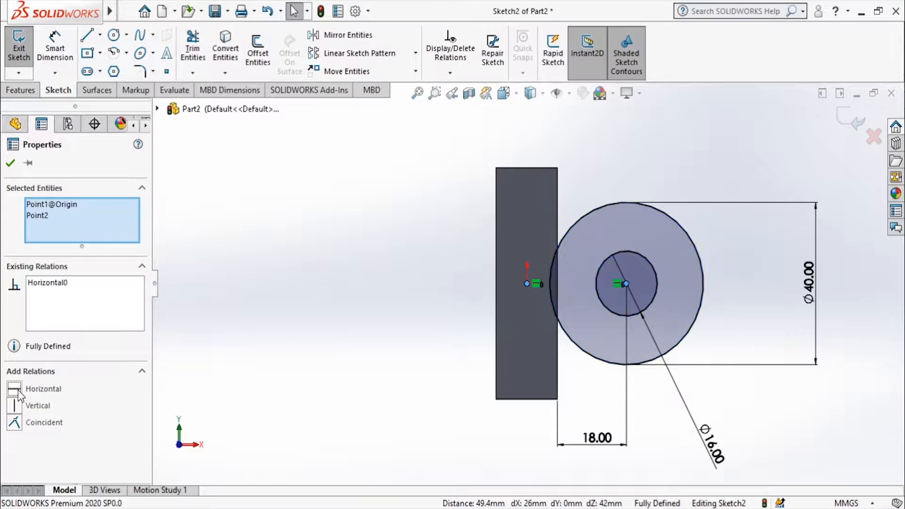
left_click(11, 163)
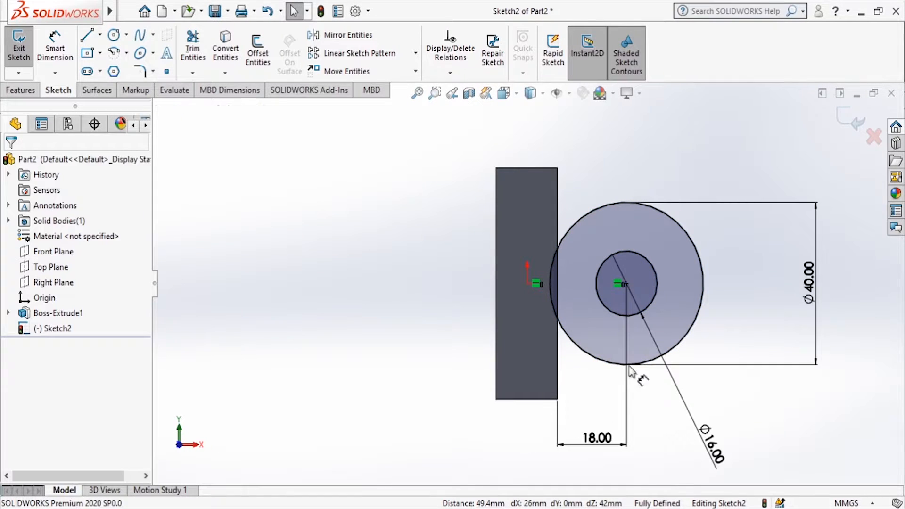
- Draw slanted lines joining the block's near upper and lower corners to the outer circle, and close the profile with a vertical line along the block's edge
left_click(86, 37)
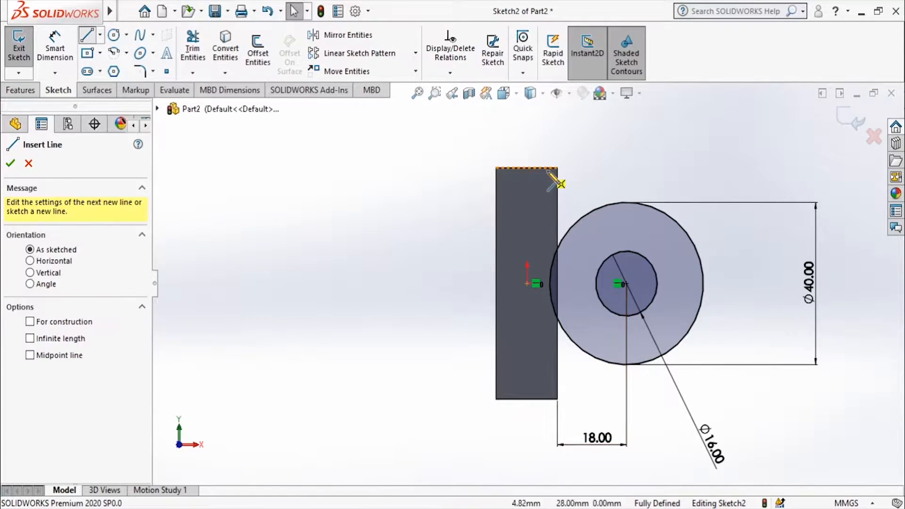
left_click(558, 169)
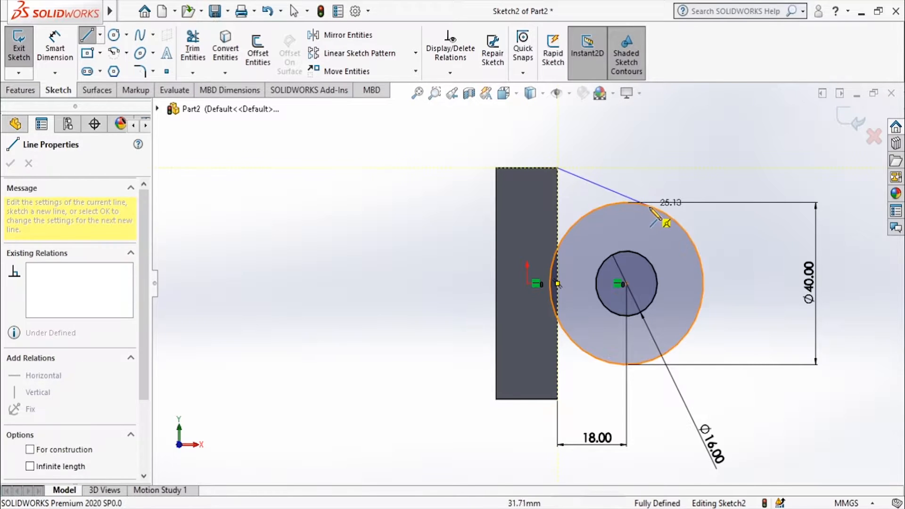
left_click(649, 206)
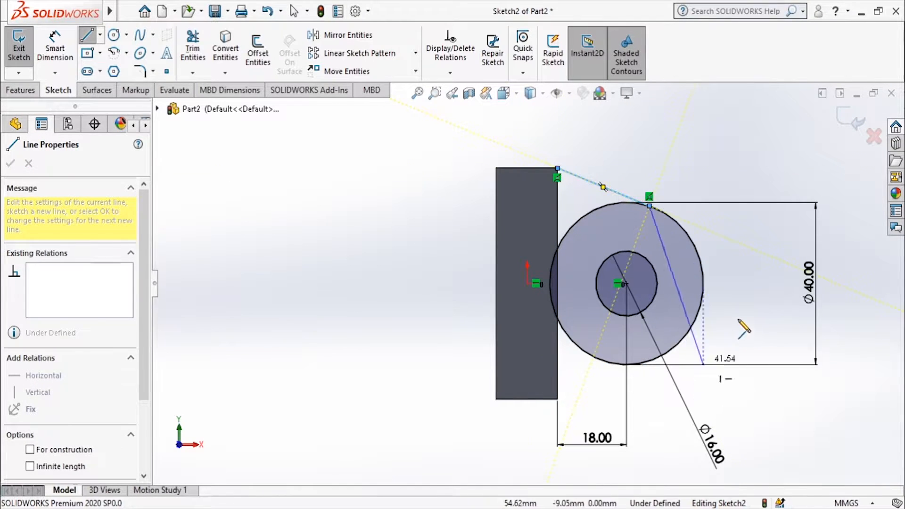
key("Escape")
key("l")
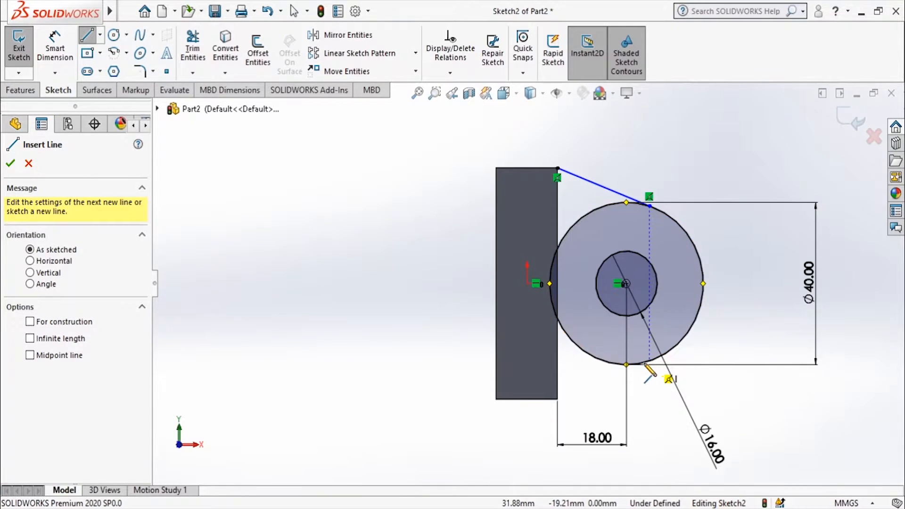
left_click(652, 364)
left_click(558, 399)
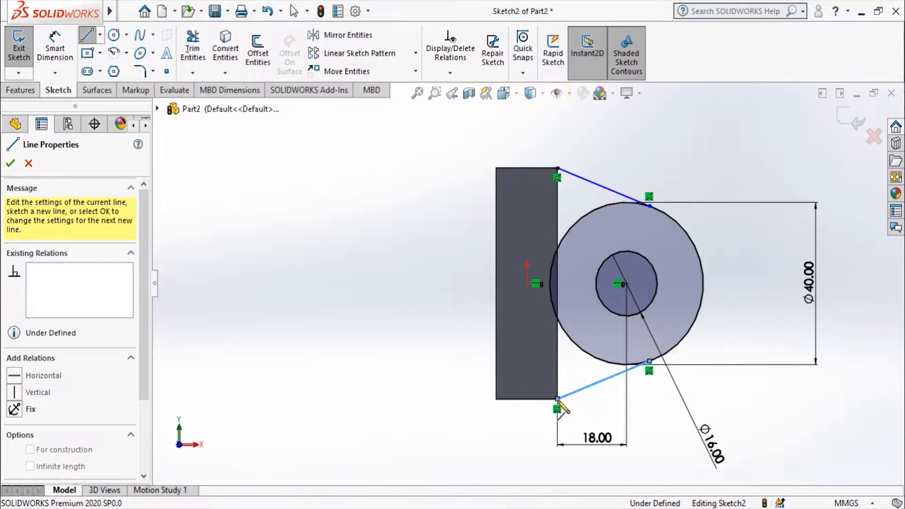
left_click(558, 168)
- Trim away the outer circle's arc on the block side, including the sliver inside the block, leaving only the rounded end
left_click(192, 47)
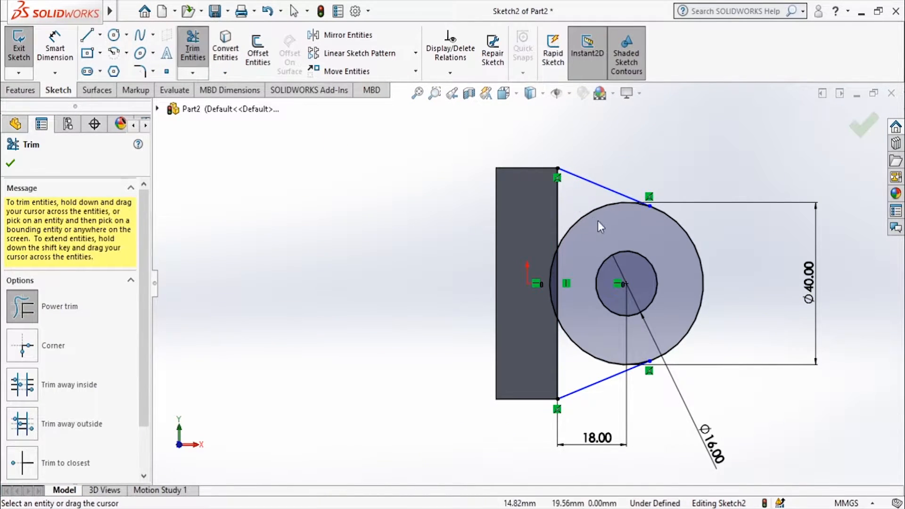
left_click_drag(590, 210, 603, 225)
left_click_drag(593, 324, 586, 365)
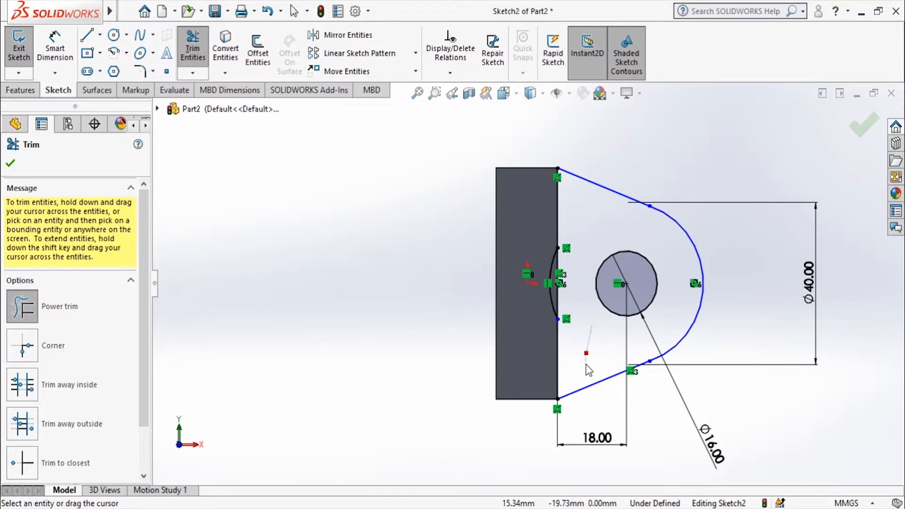
scroll(552, 258, "down", 4)
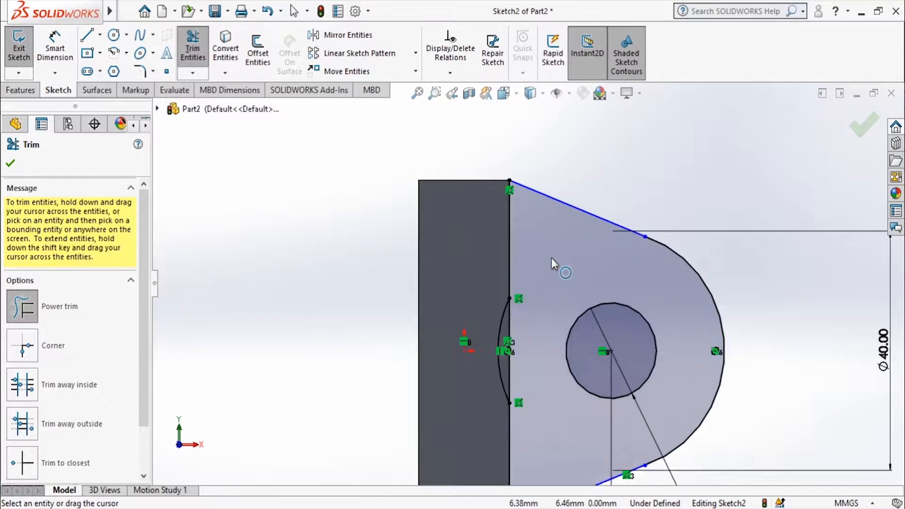
left_click_drag(453, 349, 489, 363)
scroll(472, 283, "up", 3)
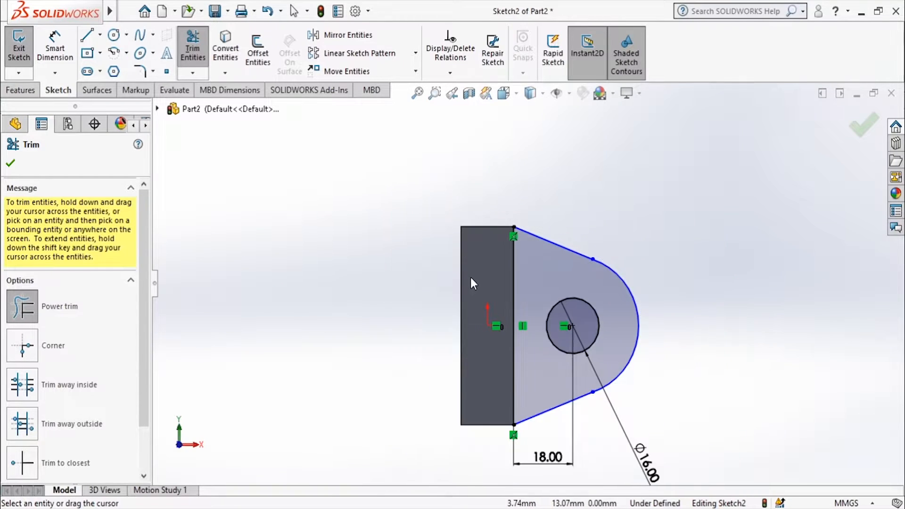
- Add Tangent relations between the rounded end's arc and both the upper and lower slanted lines
left_click(566, 248)
left_click(613, 281, "ctrl")
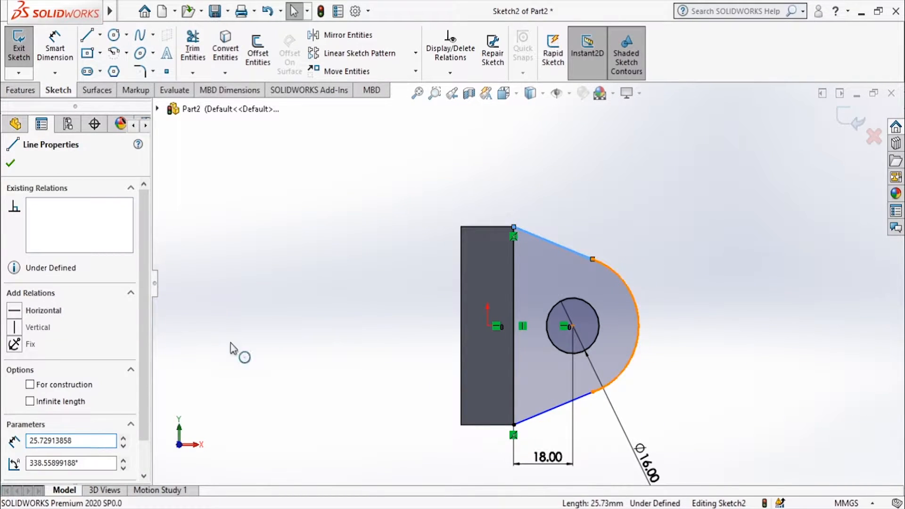
left_click(13, 389)
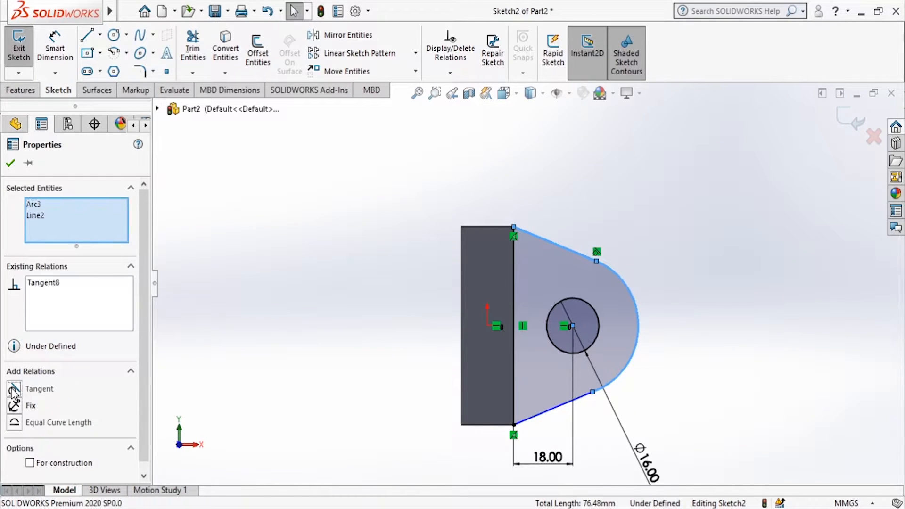
left_click(587, 399)
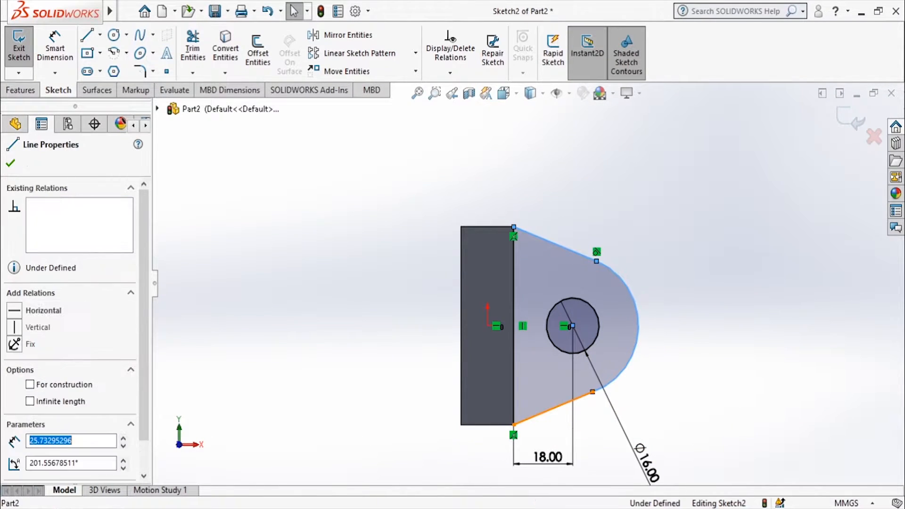
left_click(615, 381)
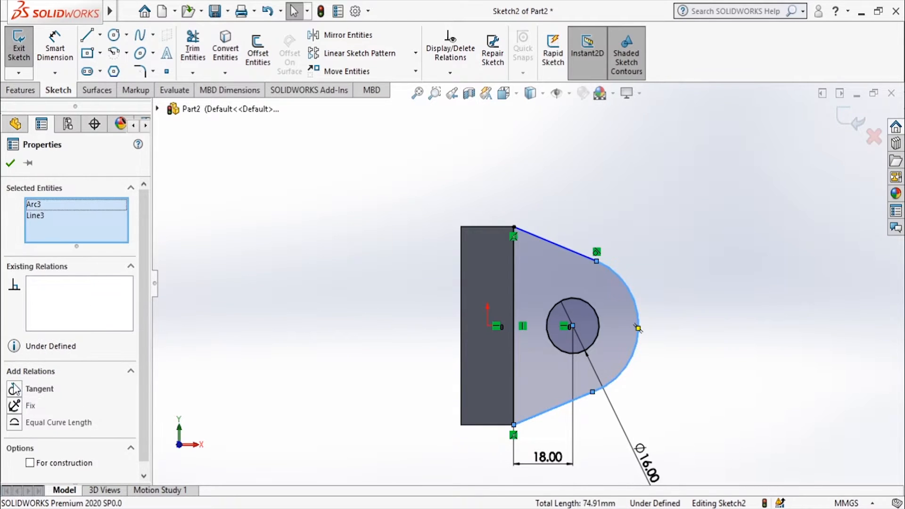
left_click(15, 389)
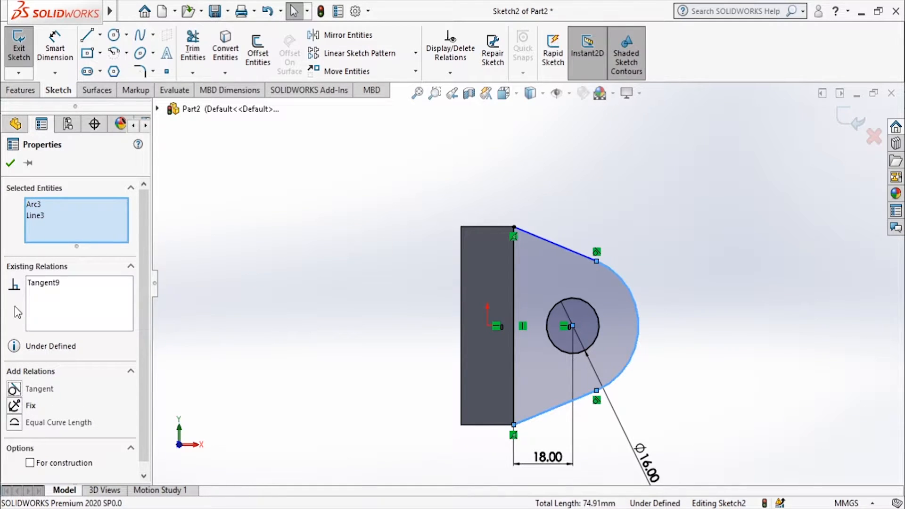
left_click(11, 164)
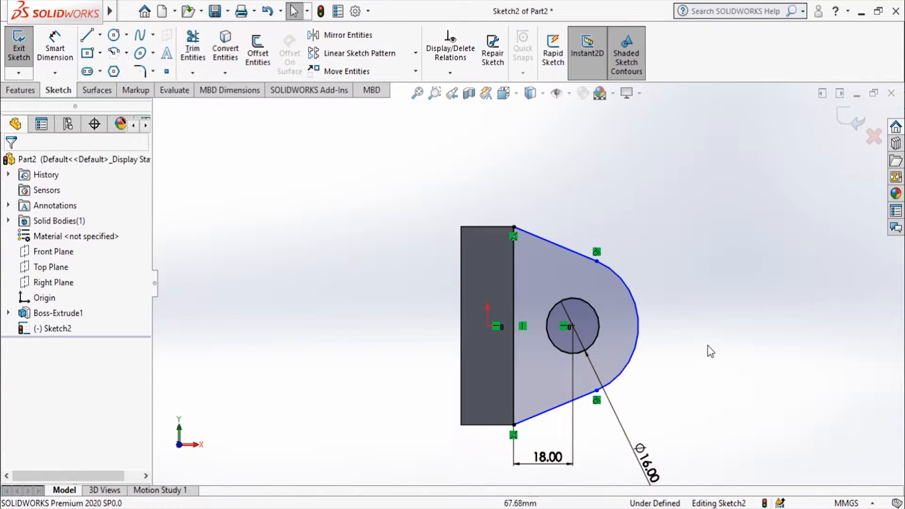
- Make the rounded end's arc concentric with the 16 mm circle and pull the arc slightly inward to test its freedom
left_click(643, 326)
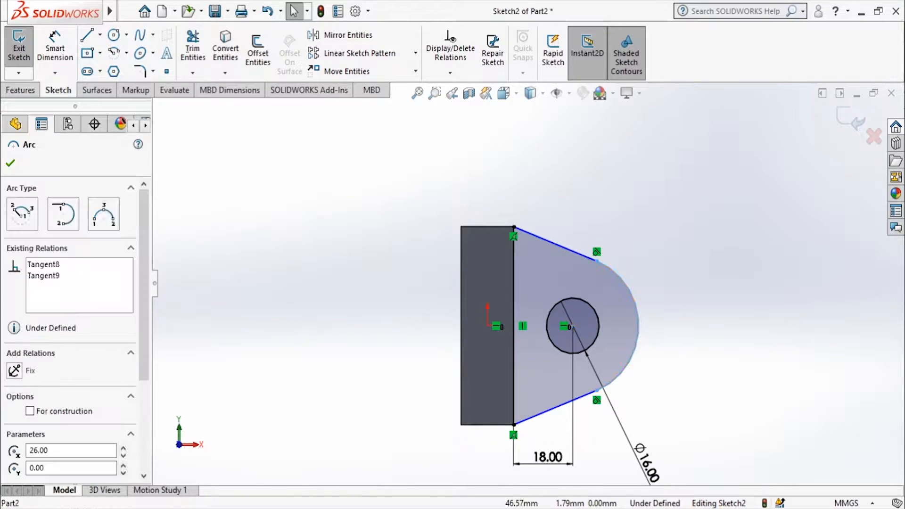
left_click(601, 330)
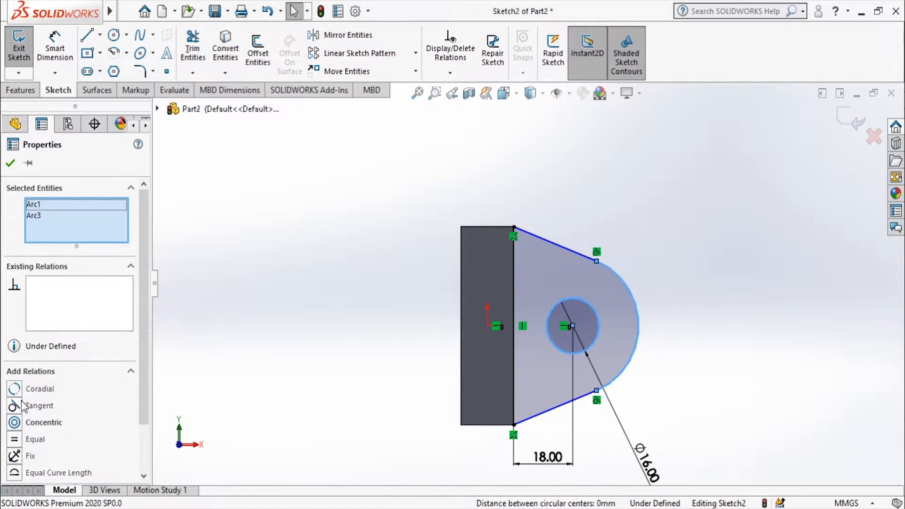
left_click(15, 423)
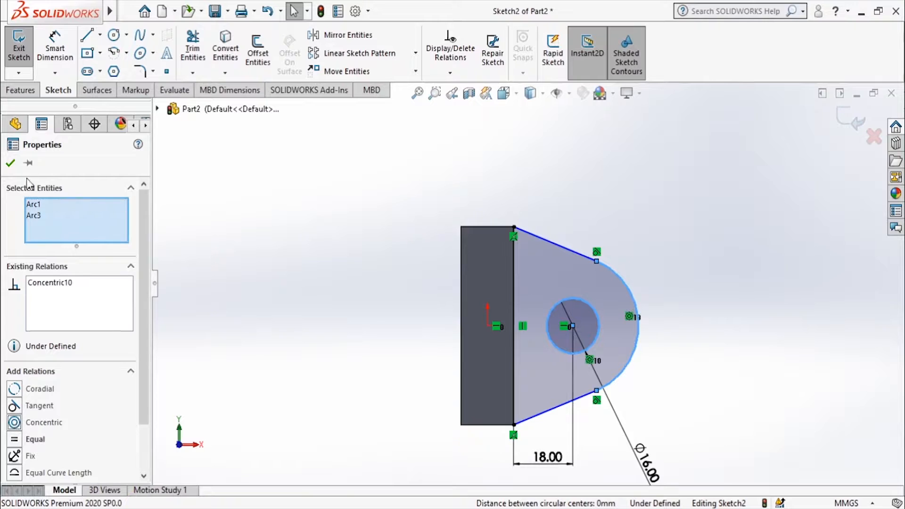
left_click(11, 164)
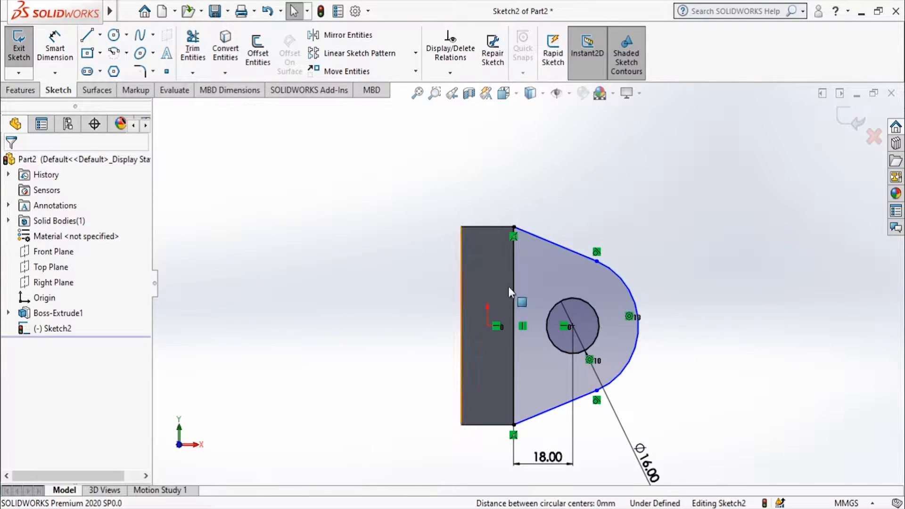
mouse_move(647, 353)
left_mouse_down()
mouse_move(712, 239)
mouse_move(632, 297)
mouse_move(642, 303)
mouse_move(621, 302)
mouse_move(635, 302)
mouse_move(636, 312)
left_mouse_up()
left_click(666, 362)
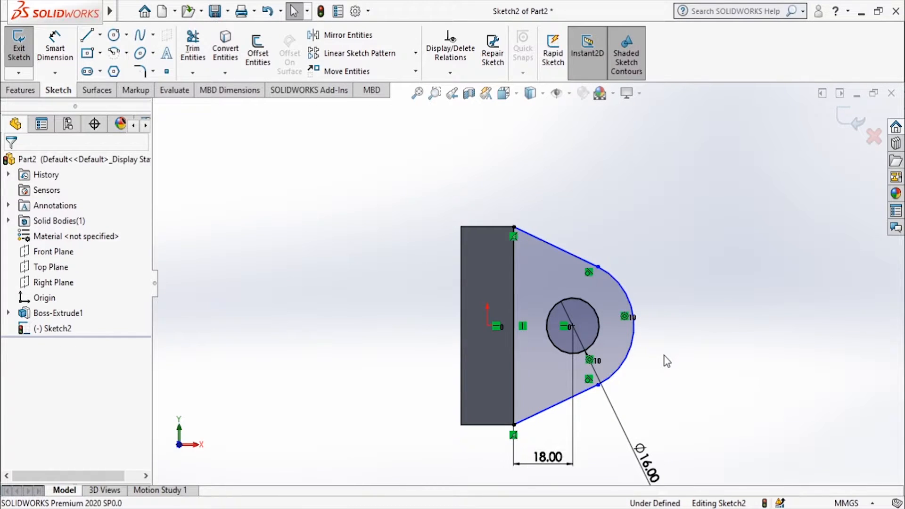
- Dimension the rounded end's arc to a 20 mm radius and finish the fork arm sketch
left_click(55, 47)
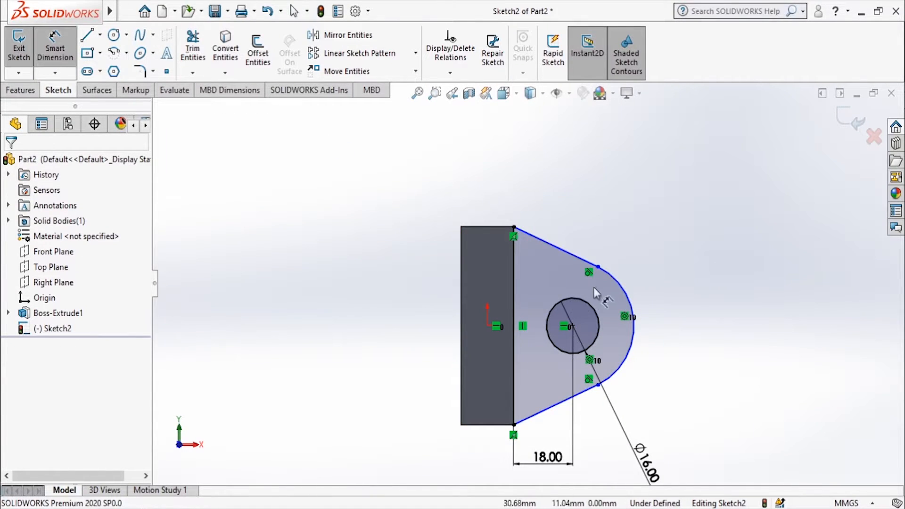
left_click(631, 296)
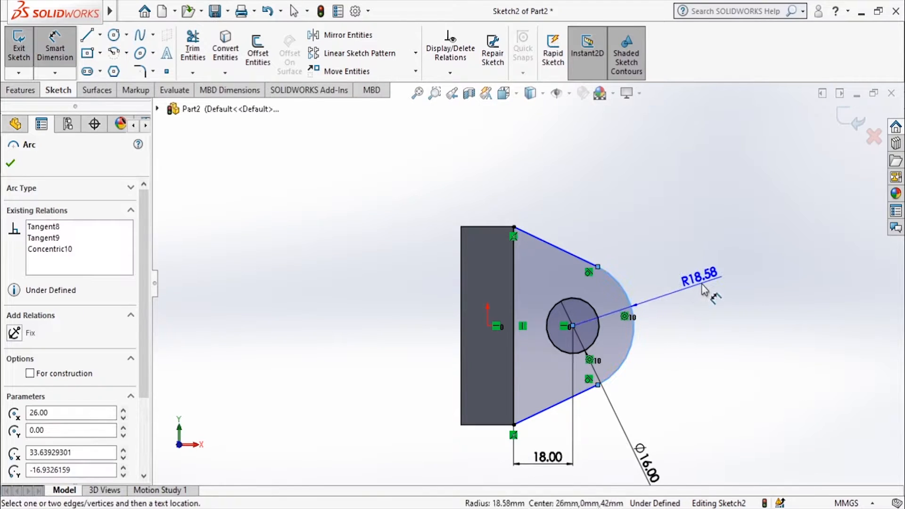
left_click(703, 286)
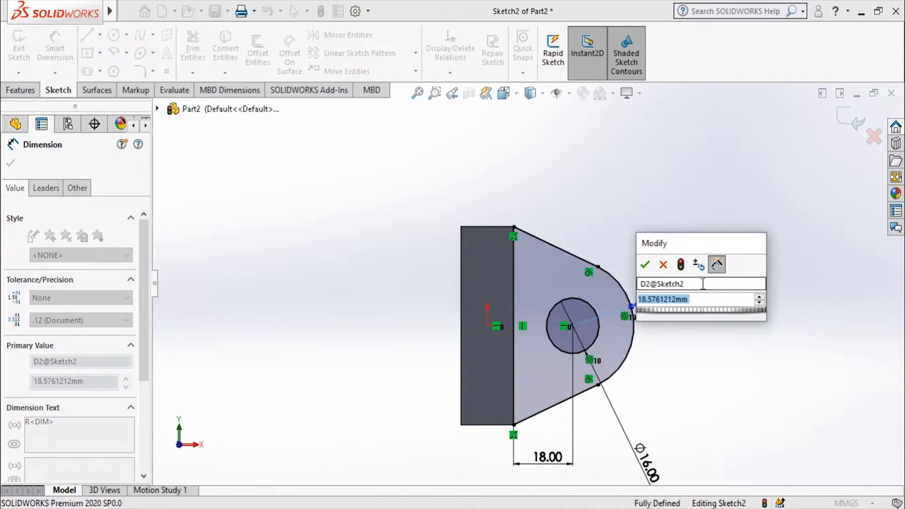
type("20")
key("Return")
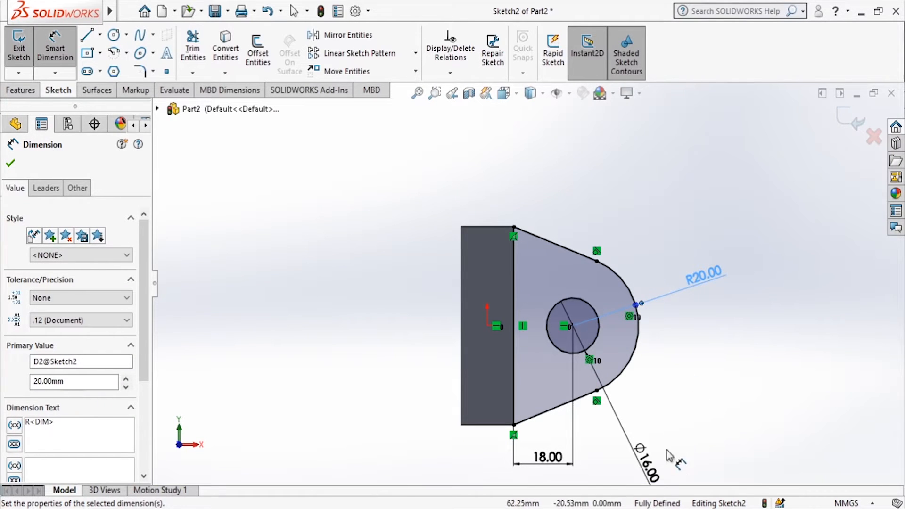
left_click(857, 120)
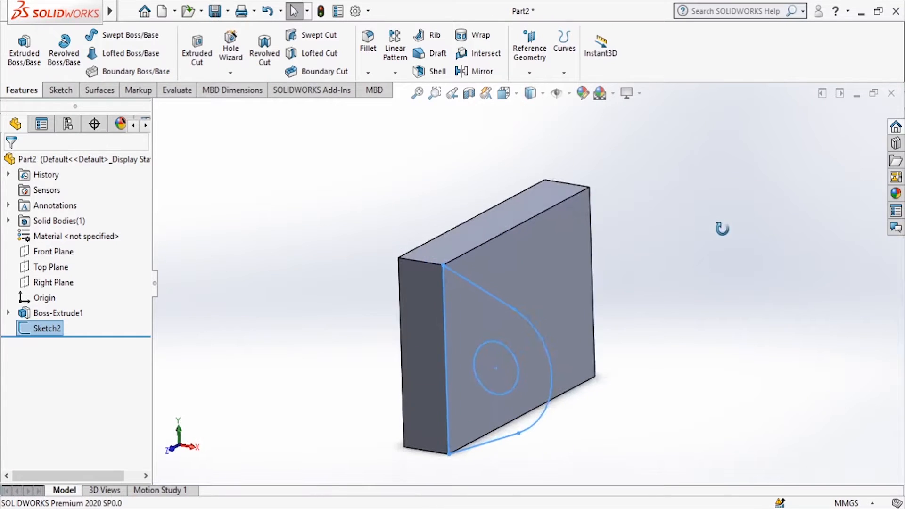
- Extrude the arm profile 14 mm in the reversed direction, inward along the block, after checking the drawing for the arm's thickness
left_click(24, 47)
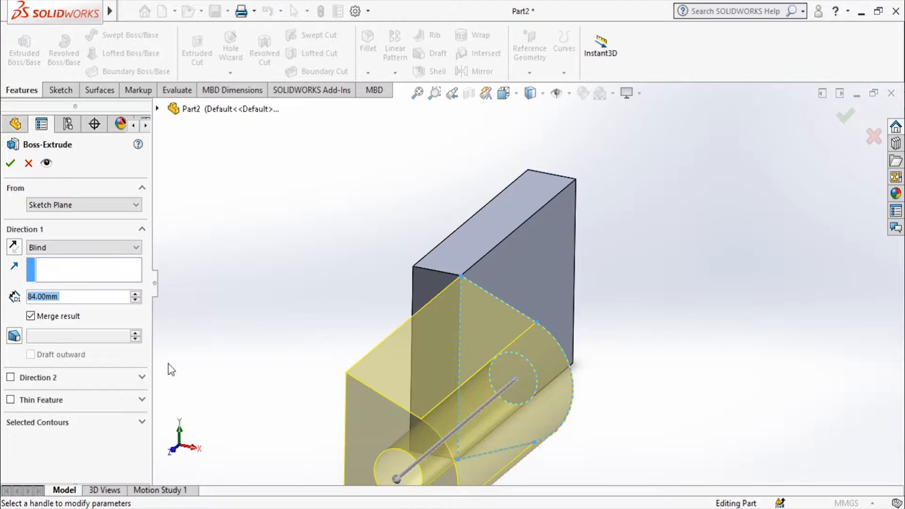
left_click(14, 247)
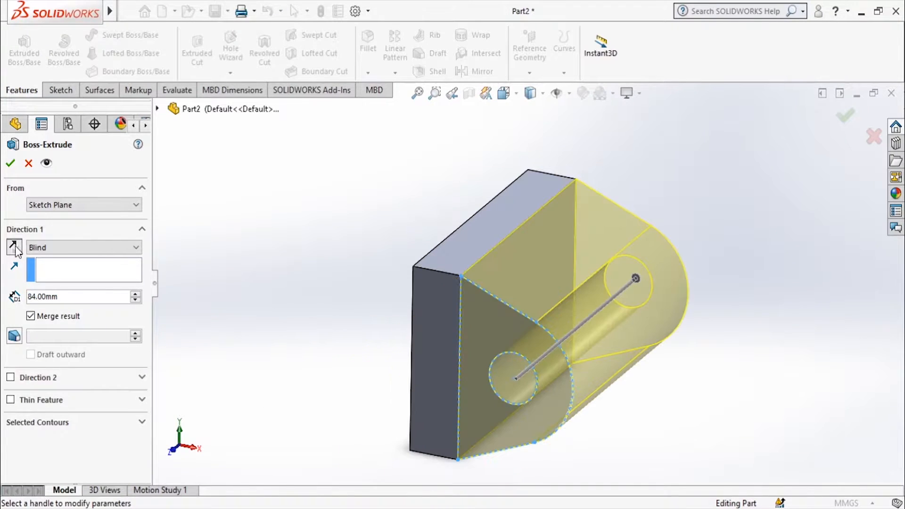
key("alt+Tab")
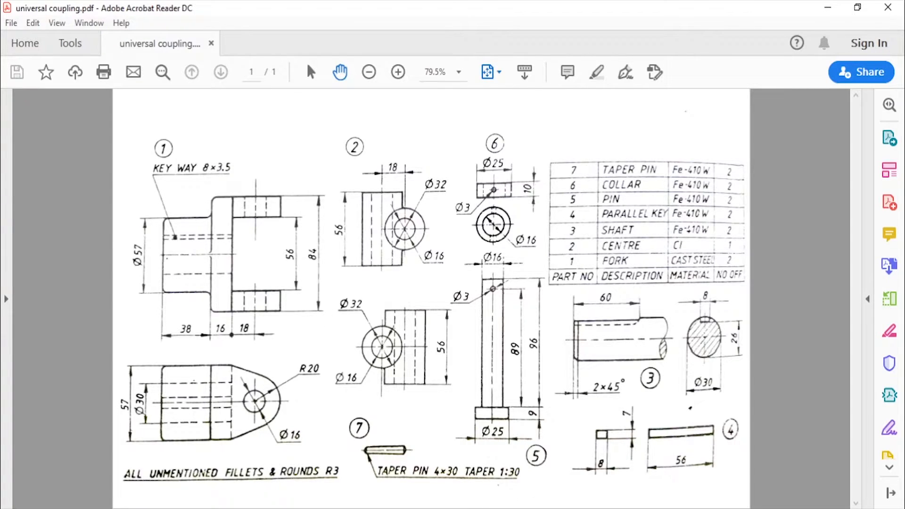
key("alt+Tab")
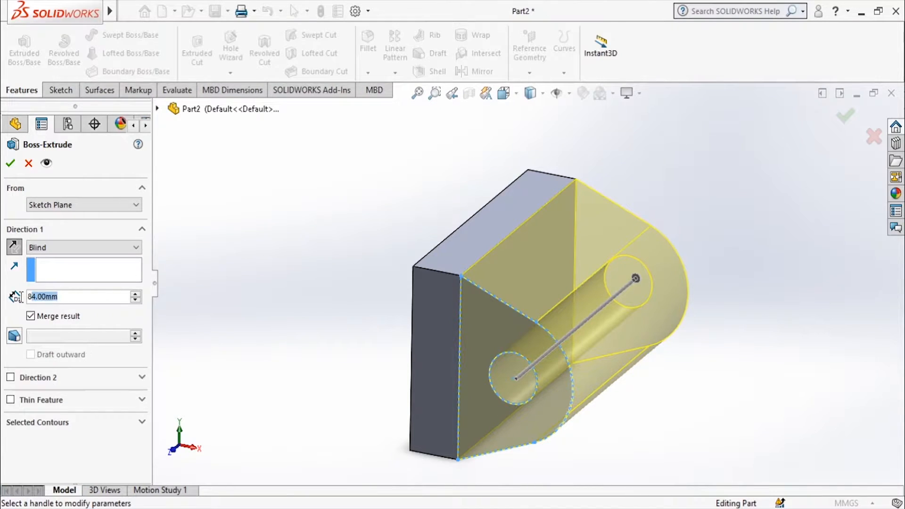
type("14")
key("Return")
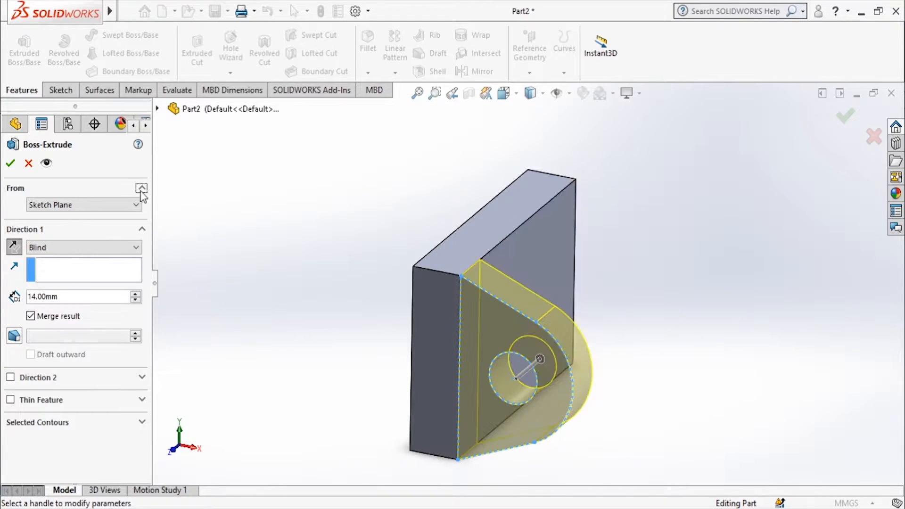
key("Return")
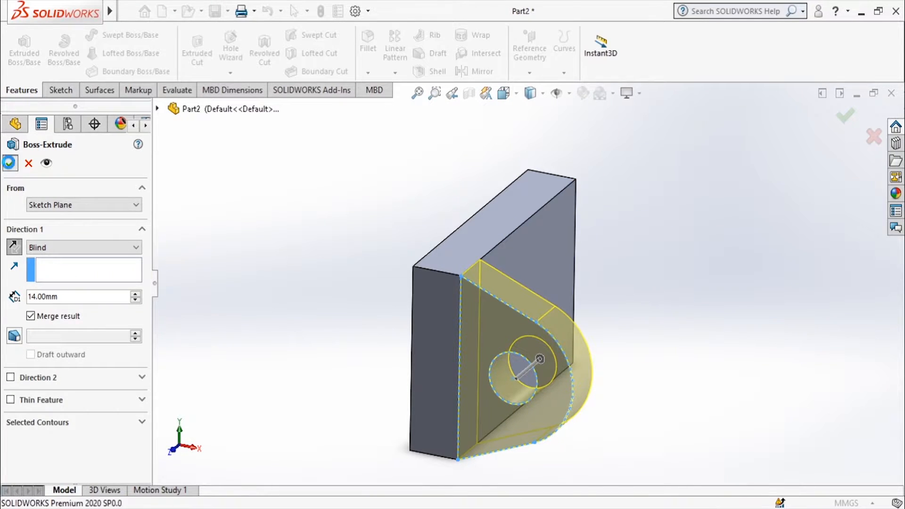
- Mirror the extruded fork arm about the Front Plane to create the second arm
left_click(542, 339)
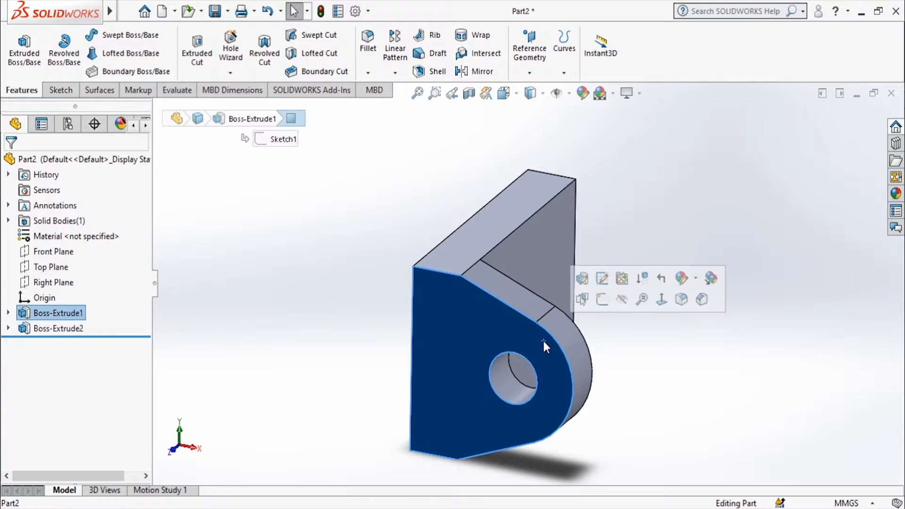
left_click(53, 329)
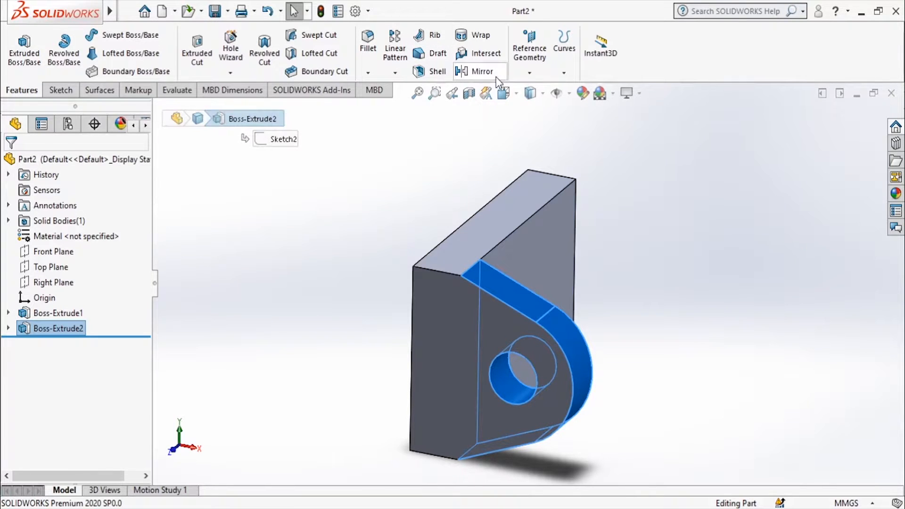
left_click(472, 71)
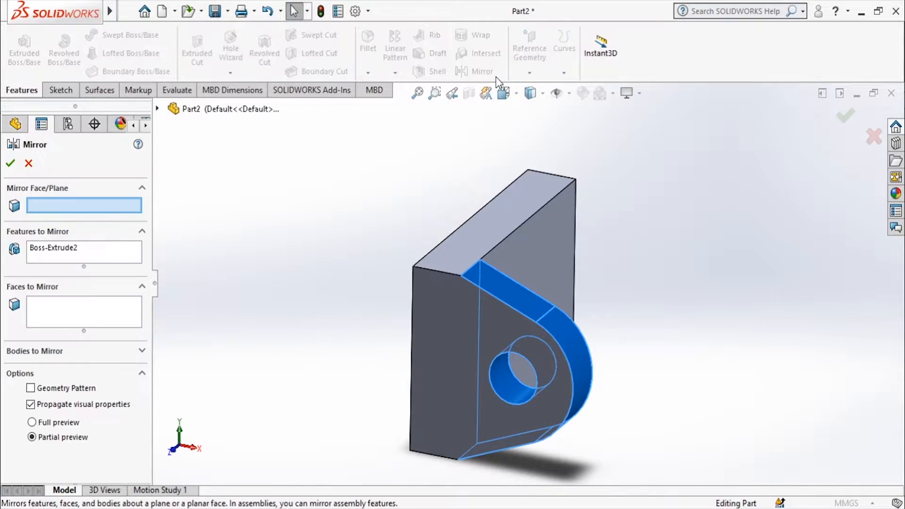
left_click(158, 109)
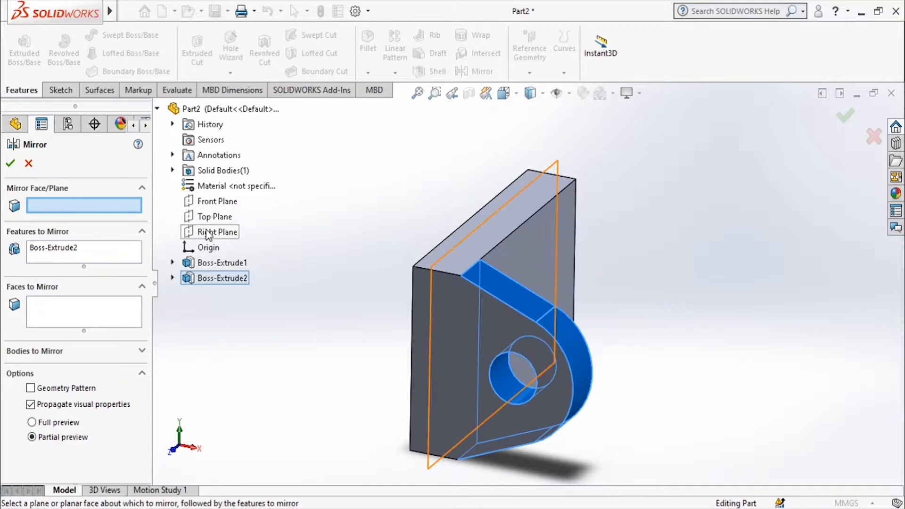
left_click(208, 203)
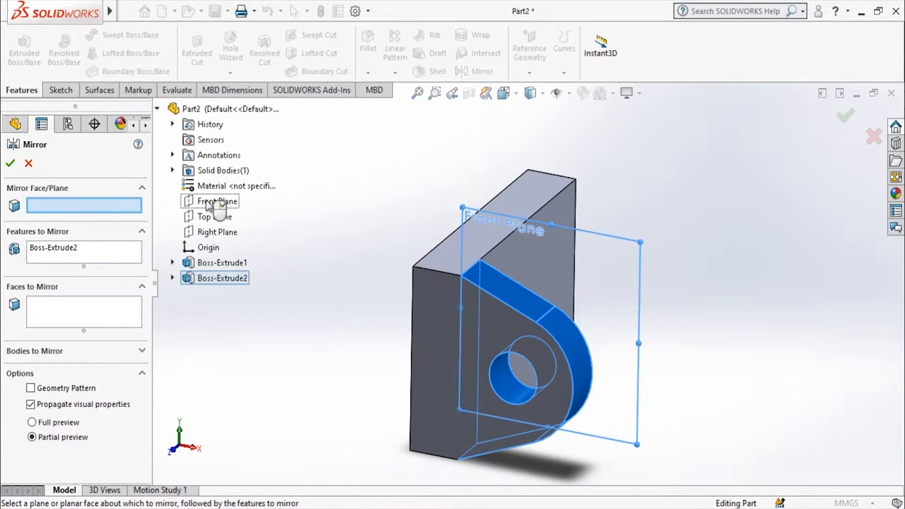
left_click(11, 159)
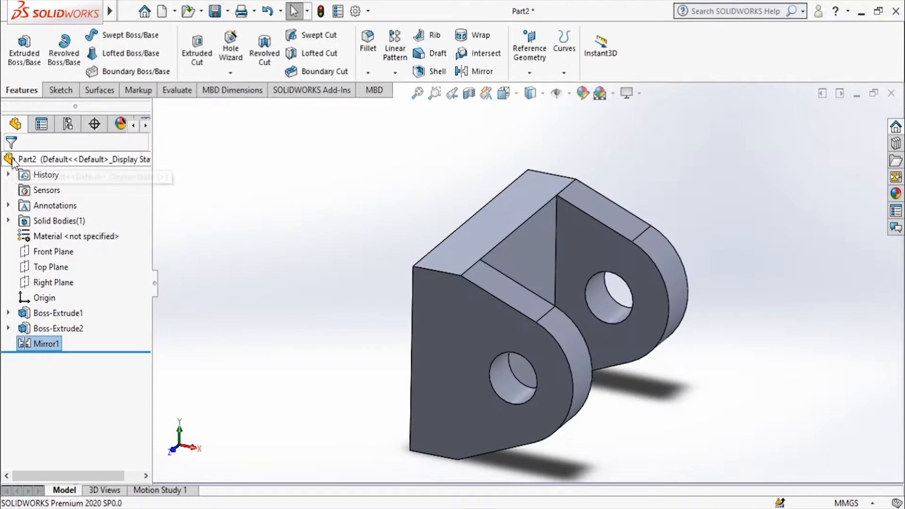
- Start a sketch on the block's back face and draw a circle about 31 mm in diameter centred on the origin
middle_click_drag(393, 233, 494, 302)
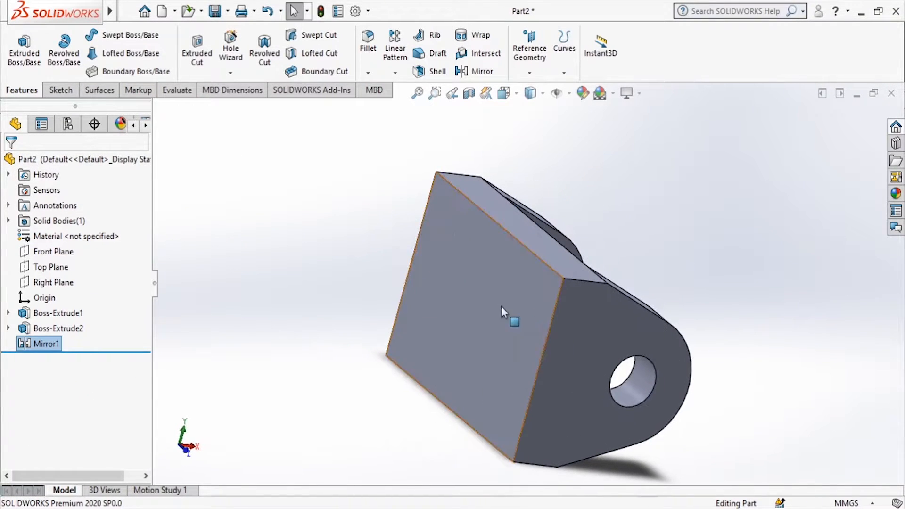
left_click(506, 308)
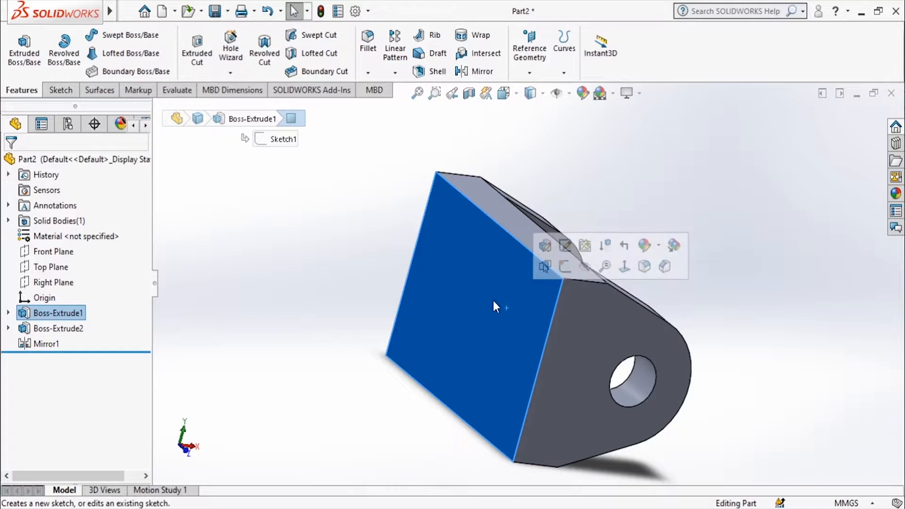
left_click(564, 267)
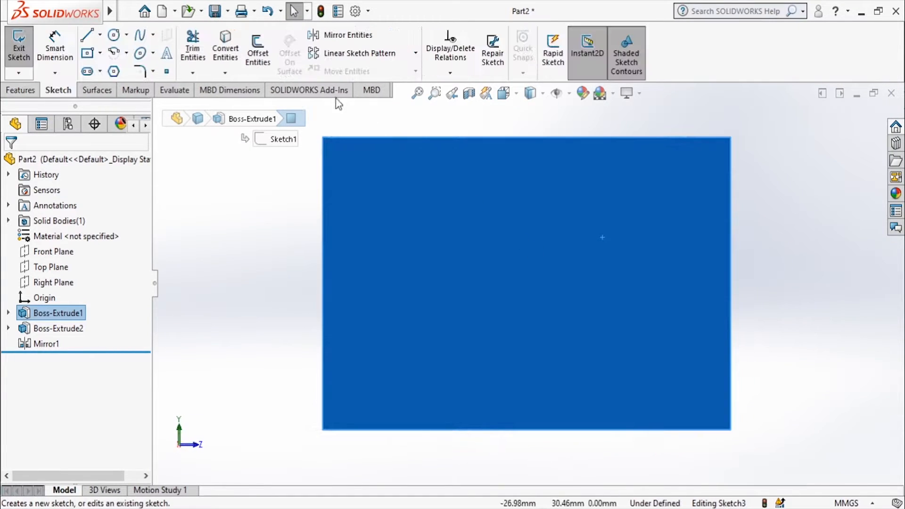
left_click(114, 35)
left_click(528, 284)
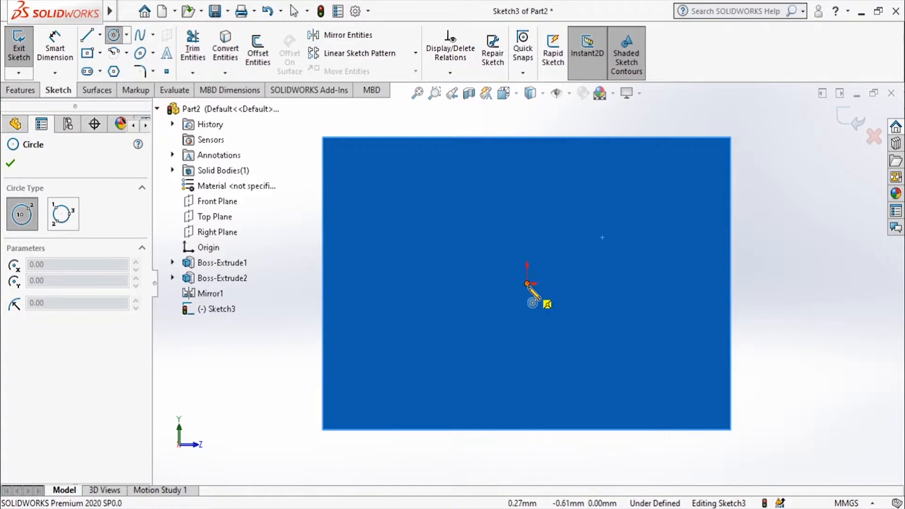
left_click(584, 340)
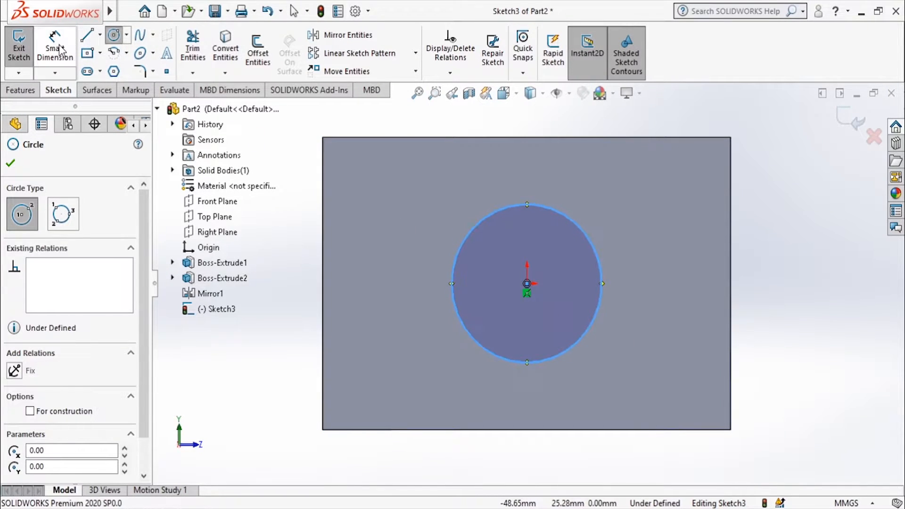
- Dimension the circle to a 57 mm diameter according to the drawing and finish the sketch
key("Escape")
left_click(596, 311)
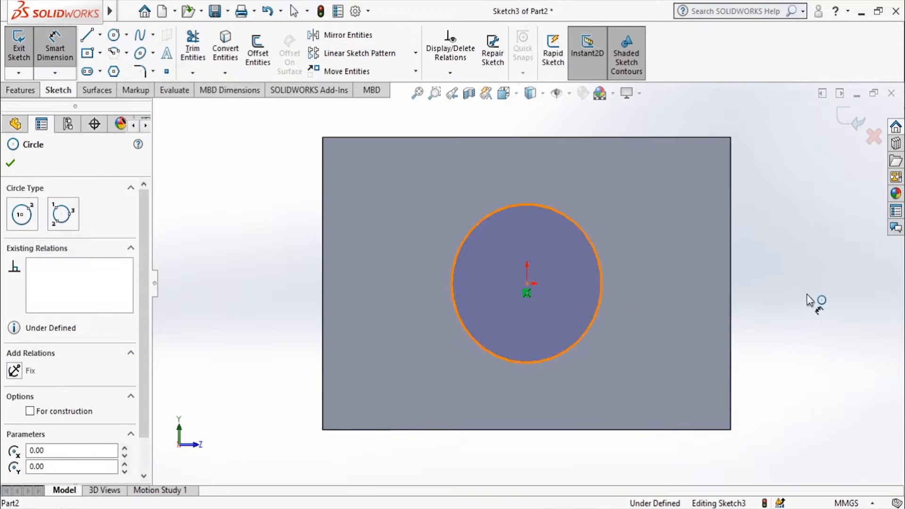
left_click(802, 286)
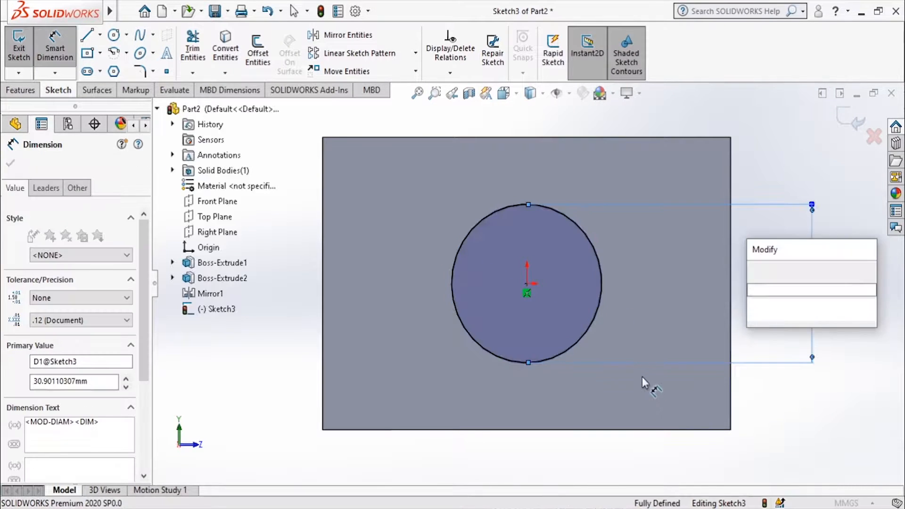
key("alt+Tab")
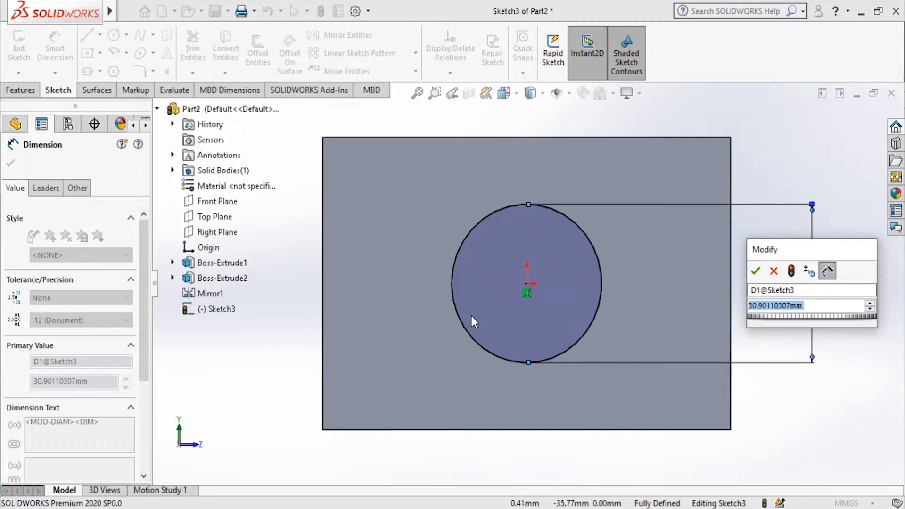
type("57")
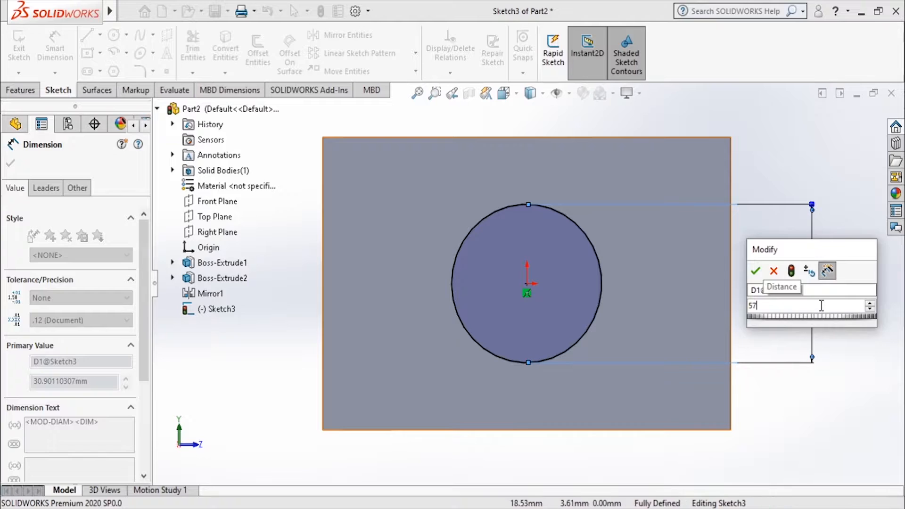
key("Return")
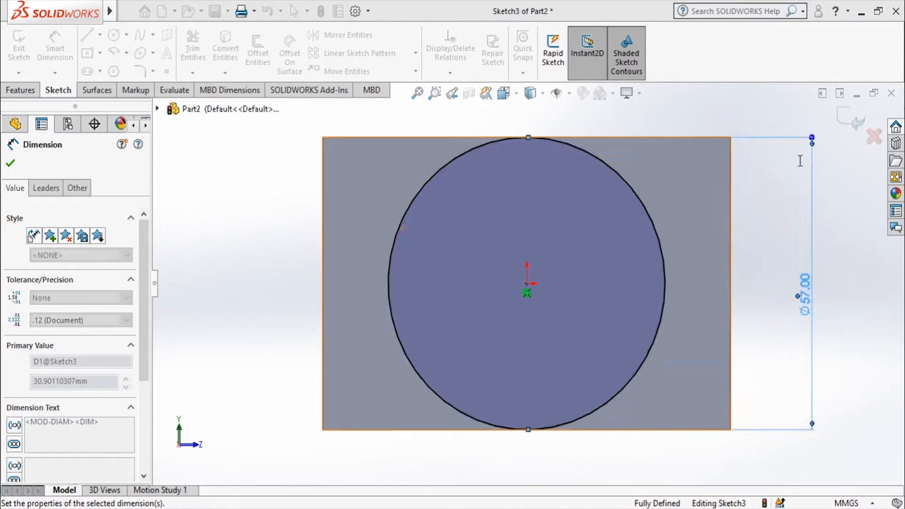
left_click(844, 125)
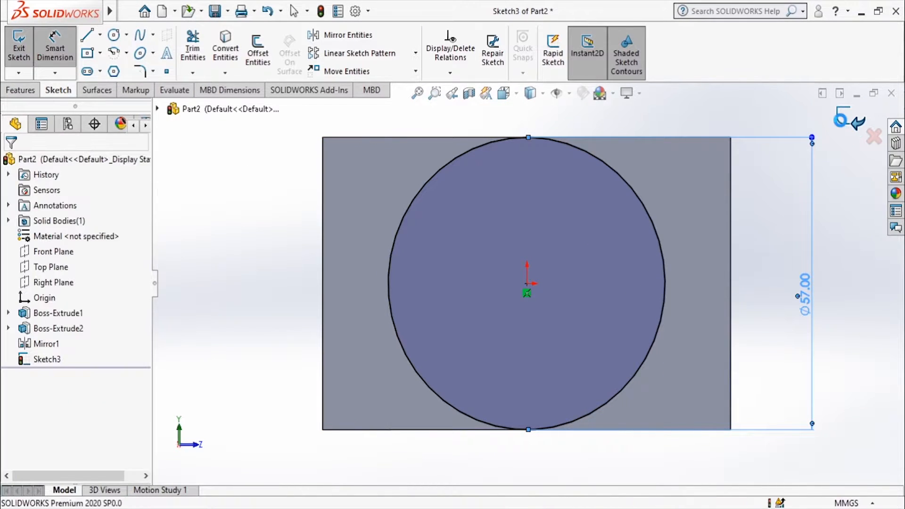
- Extrude the 57 mm circle 38 mm outward from the block's back face as the hub, checking the length against the PDF drawing
middle_click_drag(821, 196, 750, 292)
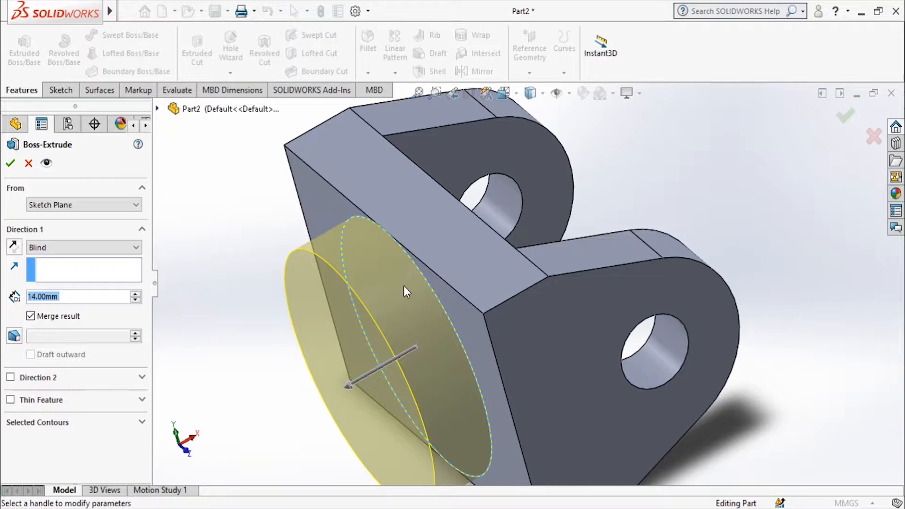
type("38")
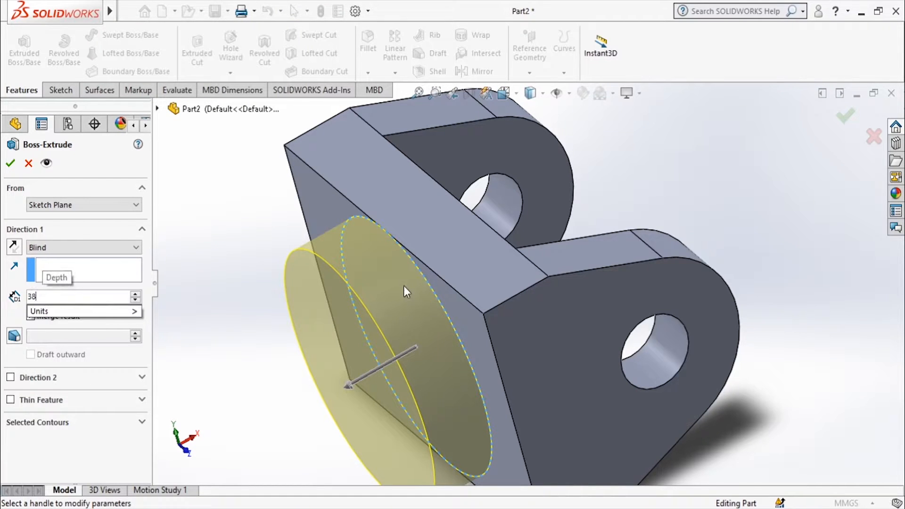
key("Return")
key("alt+Tab")
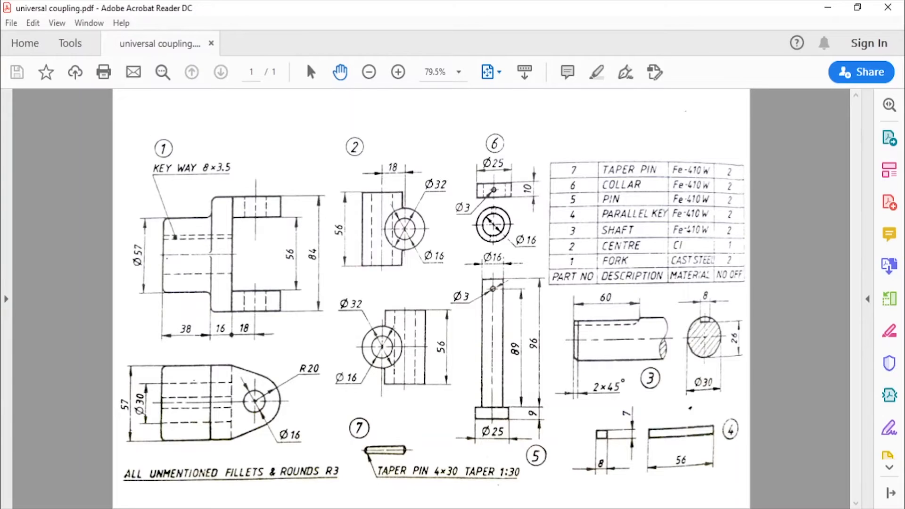
mouse_move(537, 508)
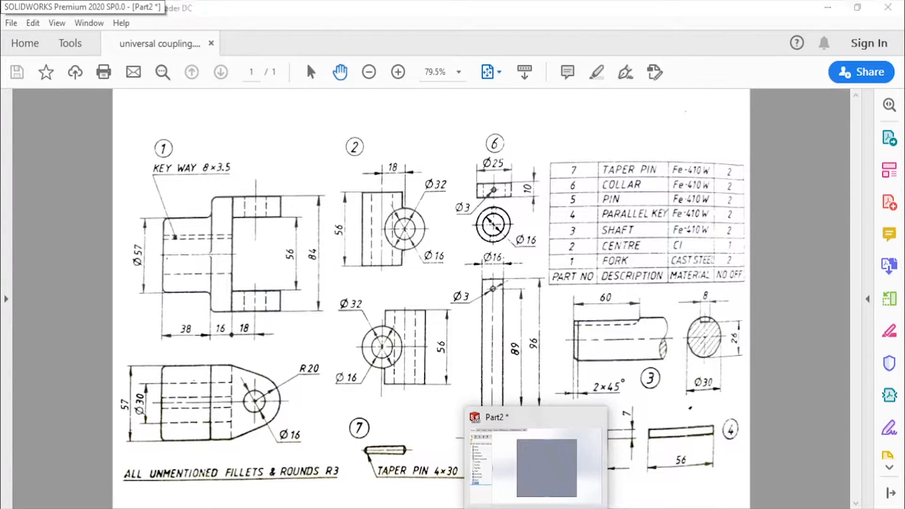
left_click(536, 460)
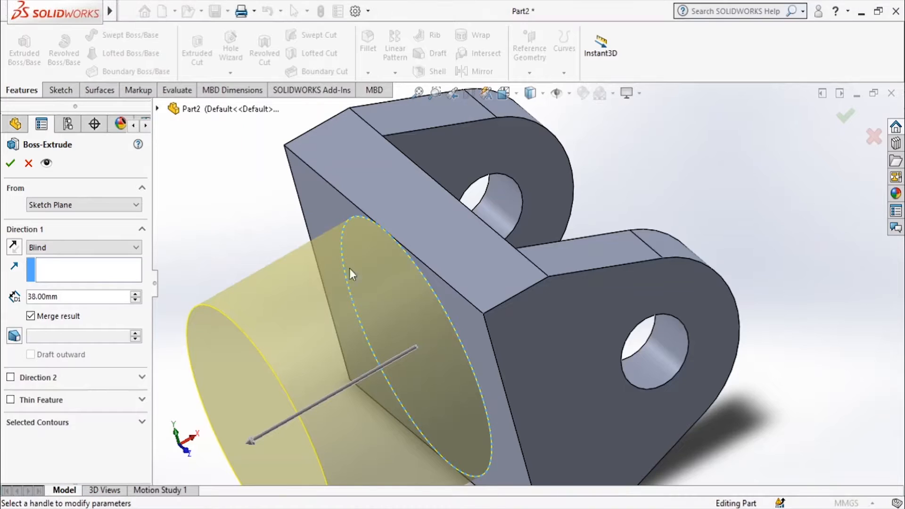
left_click(11, 164)
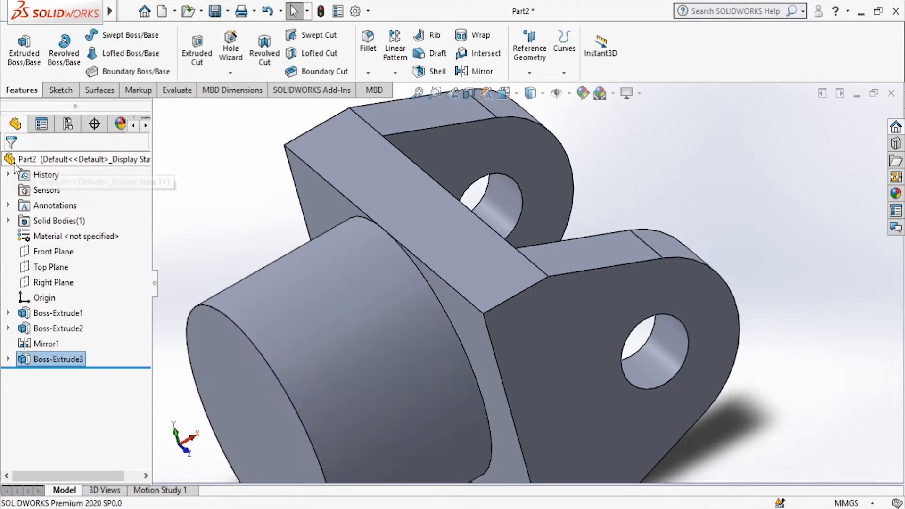
- Start a sketch on the hub's end face and draw a circle about 30 mm in diameter centred on the origin
left_click(244, 377)
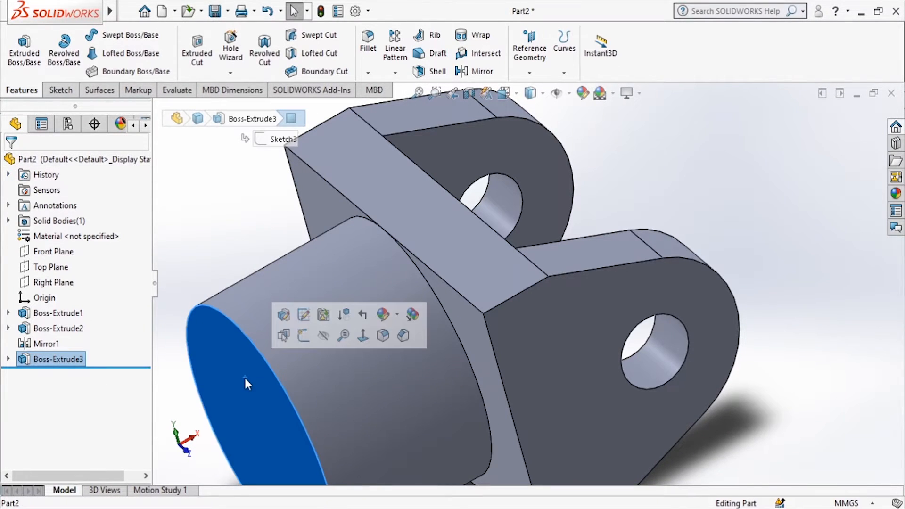
left_click(302, 336)
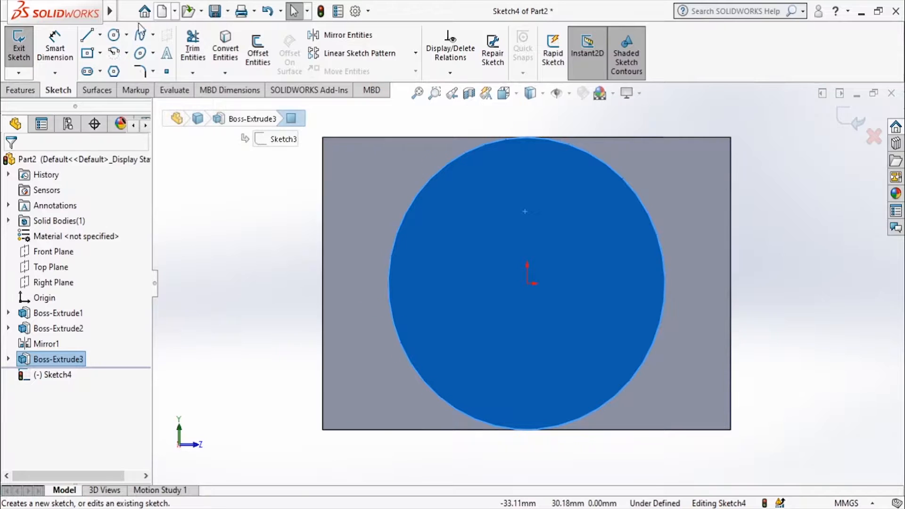
left_click(114, 34)
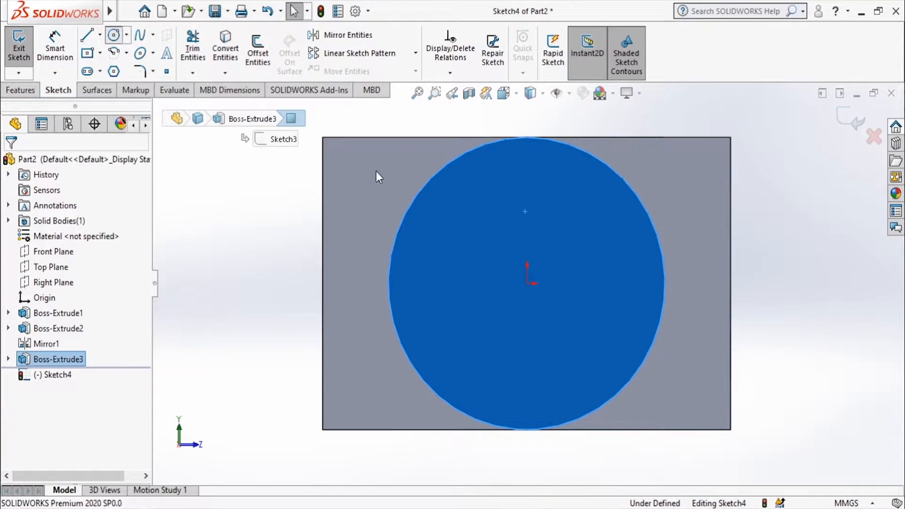
left_click(527, 285)
left_click(584, 327)
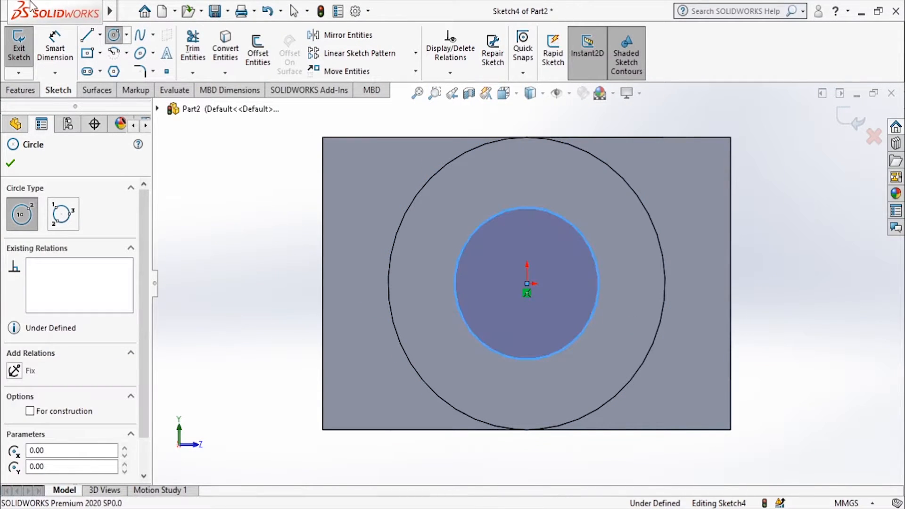
- Dimension the circle to a 30 mm diameter according to the PDF drawing and finish the sketch
left_click(54, 47)
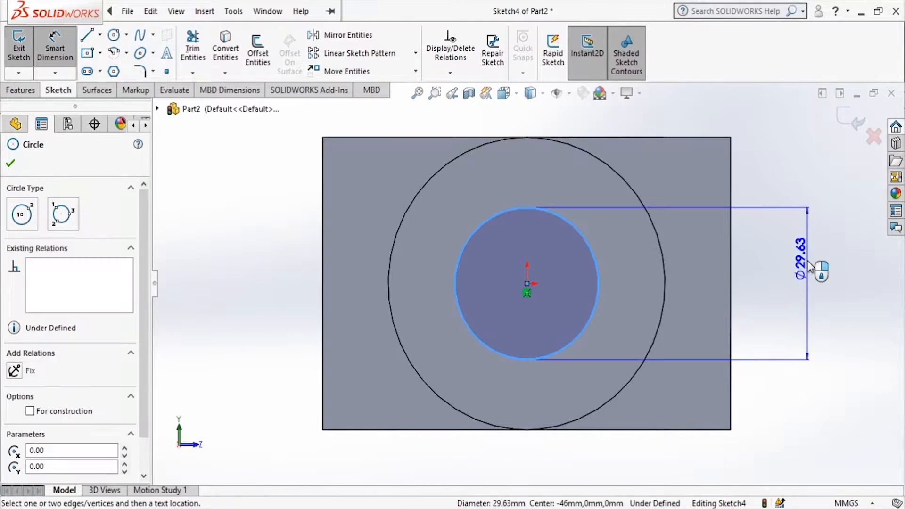
left_click(804, 264)
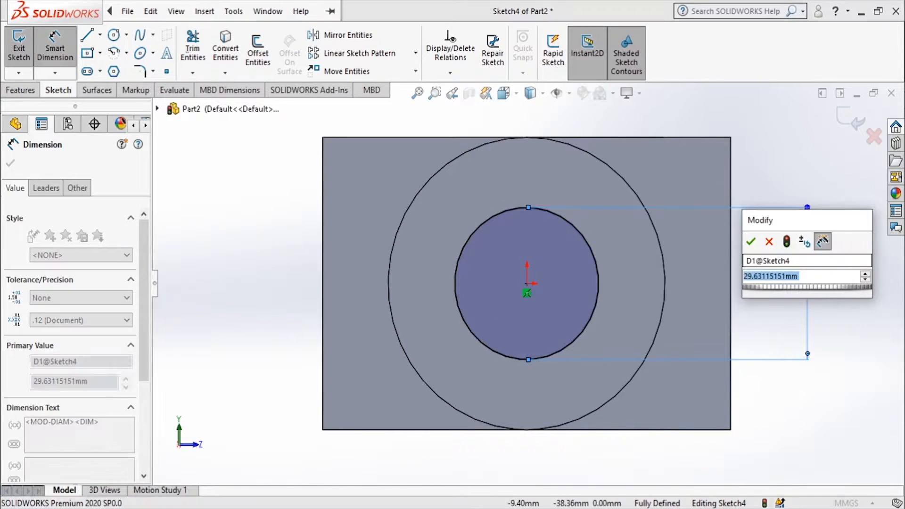
key("alt+Tab")
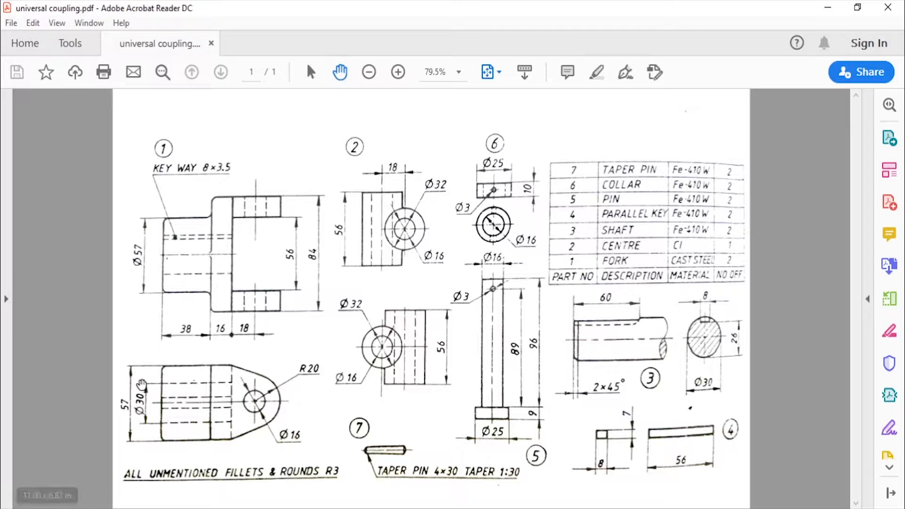
key("alt+Tab")
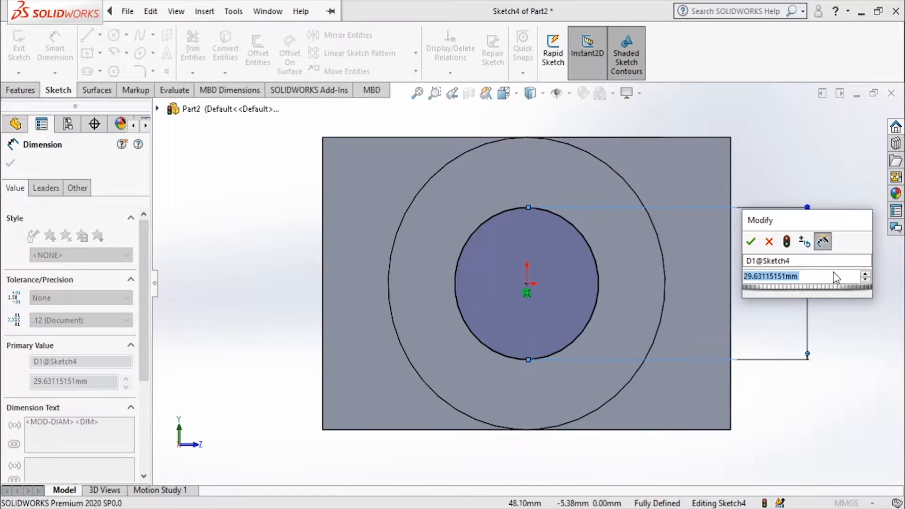
type("30")
key("Return")
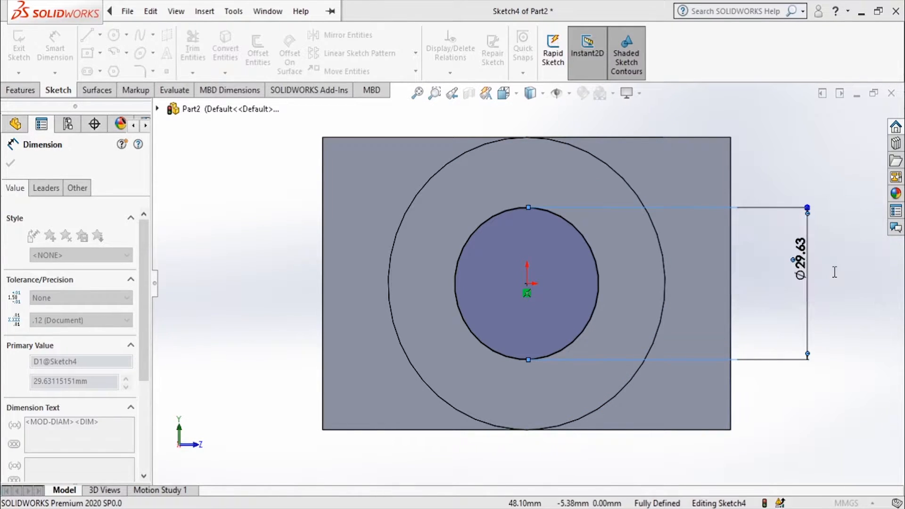
left_click(845, 118)
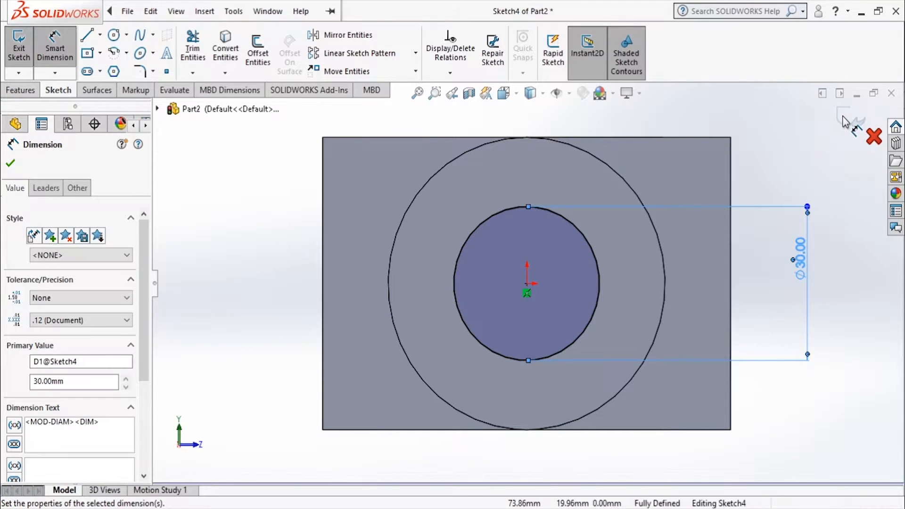
left_click(847, 121)
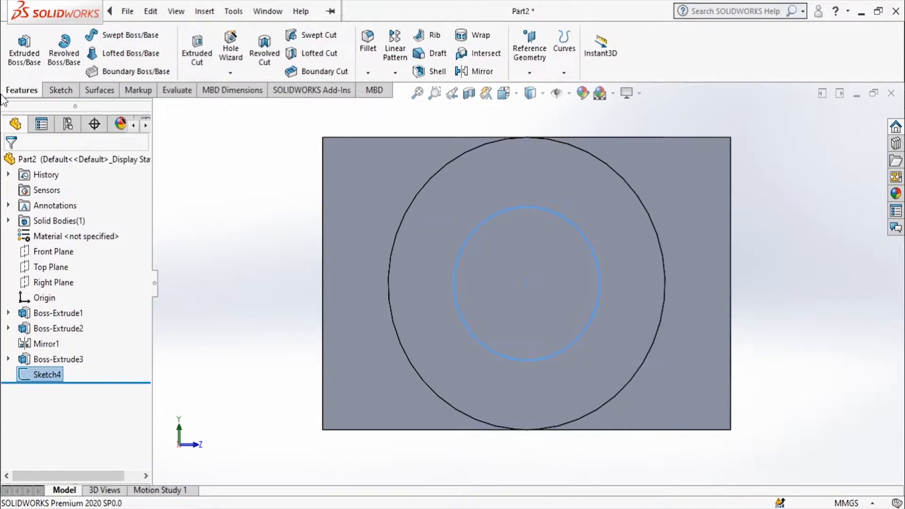
- Cut the 30 mm circle through the whole part with an Extruded Cut set to Through All
left_click(201, 43)
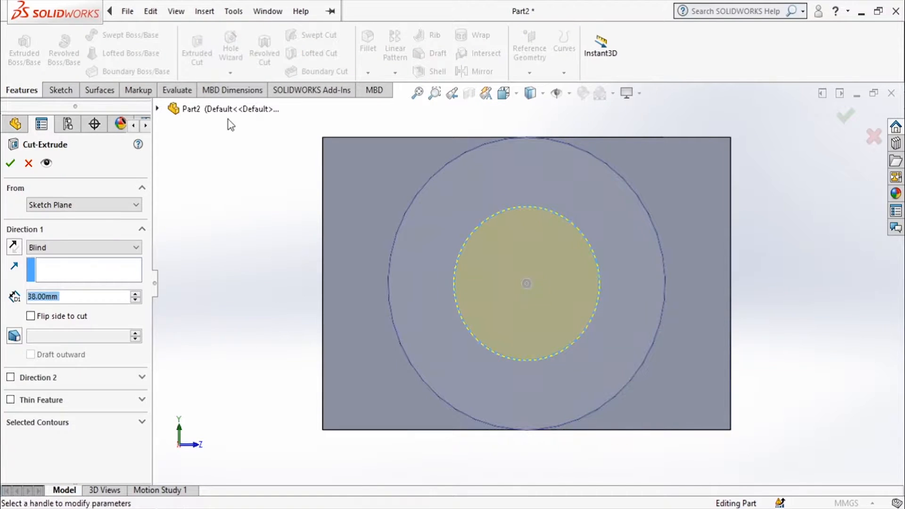
left_click(112, 247)
left_click(71, 269)
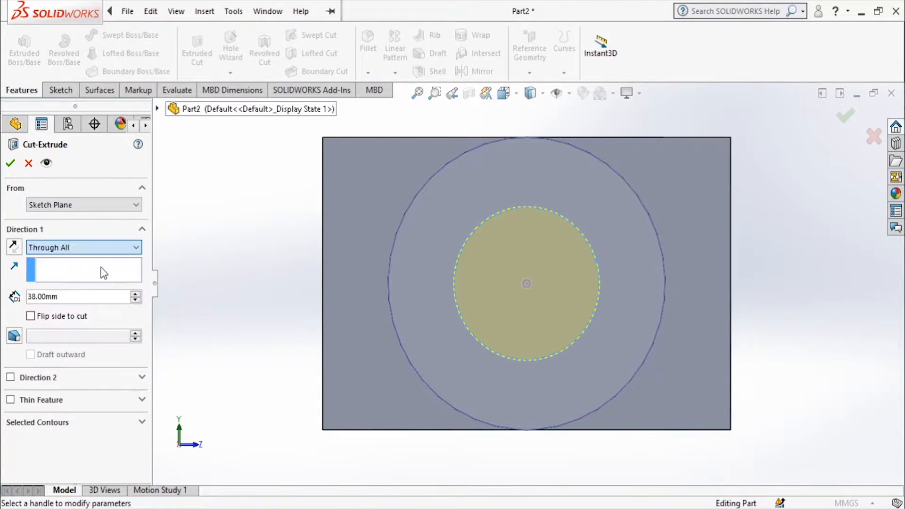
left_click(11, 164)
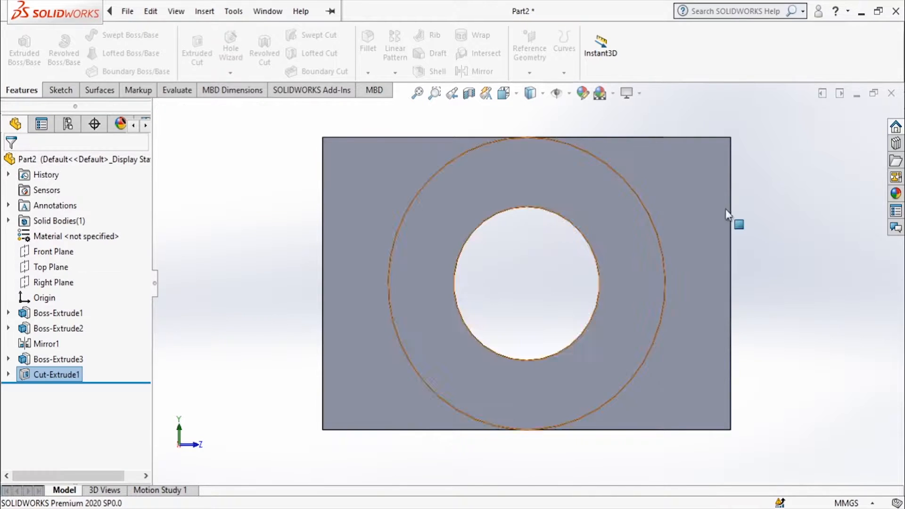
- Check the keyway size in the PDF drawing and start a sketch on the hub's ring-shaped end face
mouse_move(764, 222)
middle_mouse_down()
mouse_move(583, 363)
mouse_move(722, 249)
mouse_move(704, 250)
middle_mouse_up()
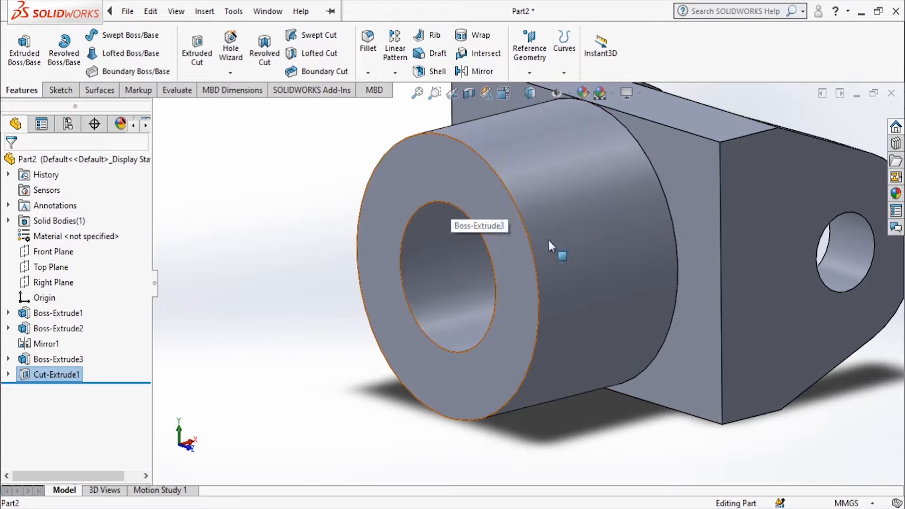
key("alt+Tab")
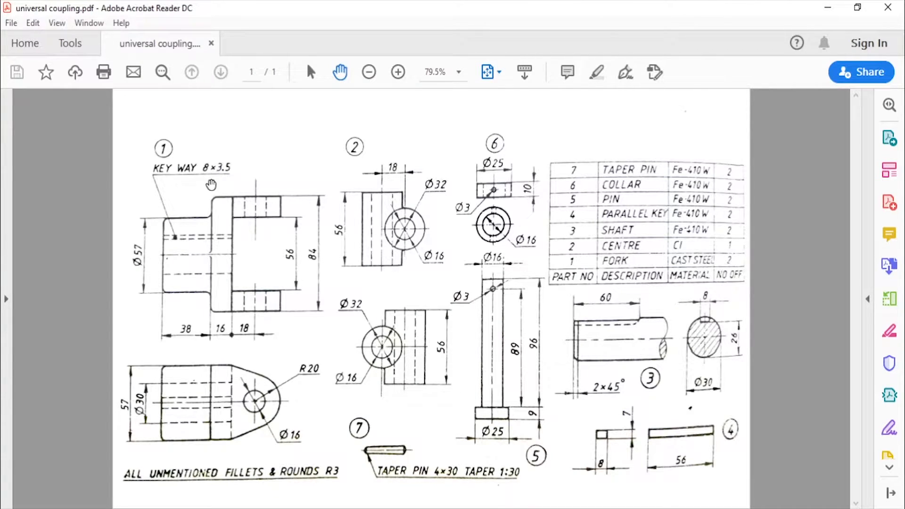
key("alt+Tab")
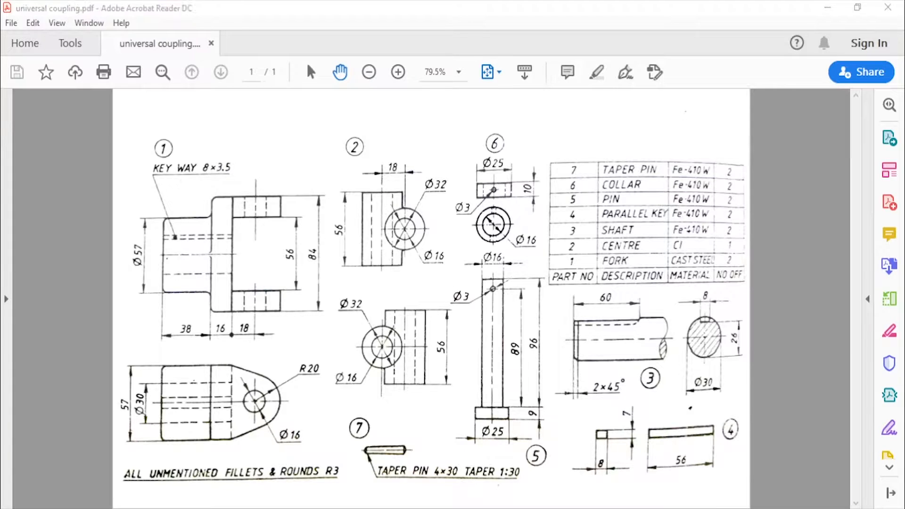
left_click(510, 210)
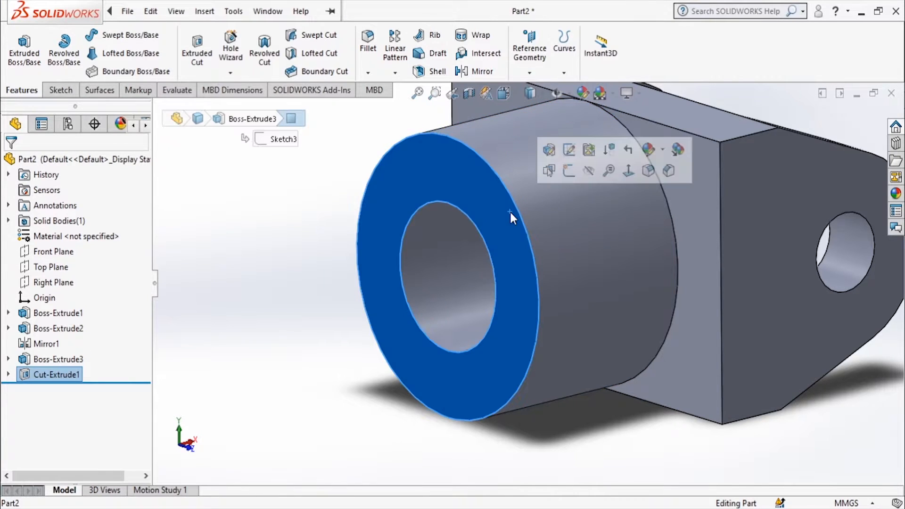
left_click(576, 173)
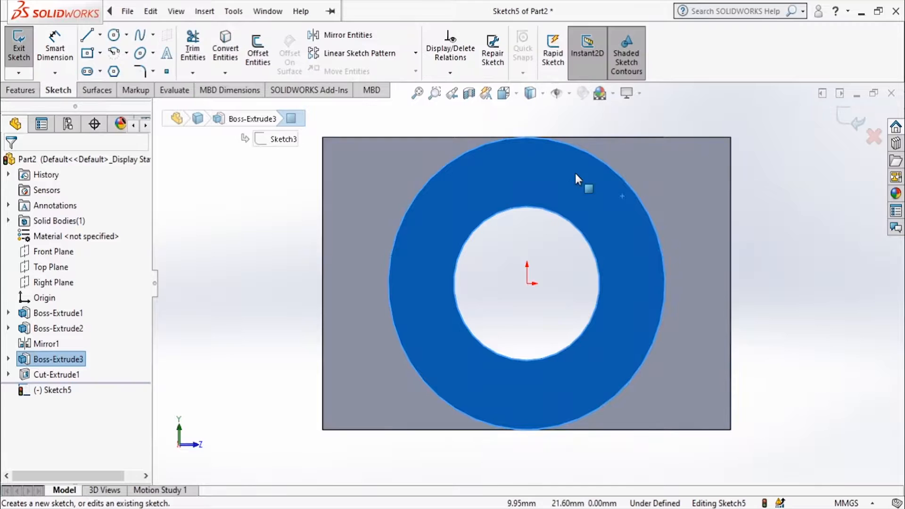
- Draw a three-sided keyway outline about 5 mm wide above the bore, with both vertical lines ending on the bore's upper edge
left_click(87, 52)
left_click(86, 35)
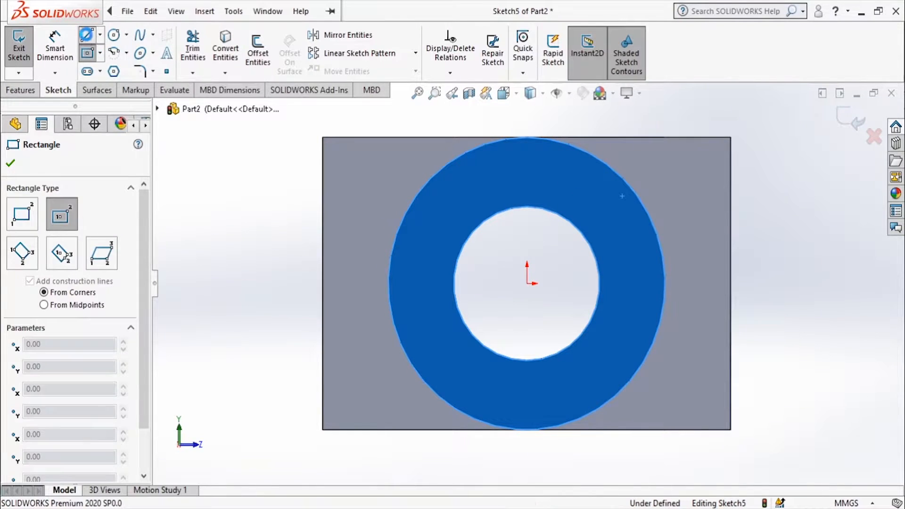
left_click(518, 191)
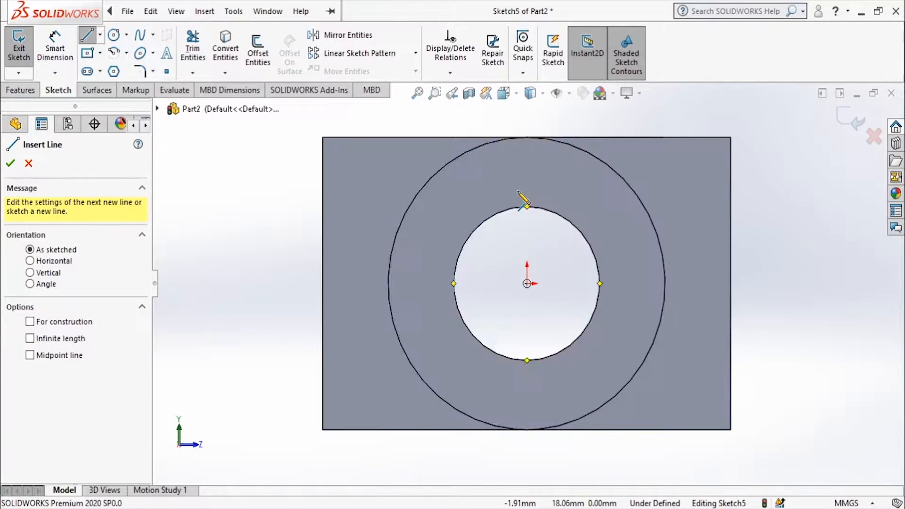
left_click(544, 190)
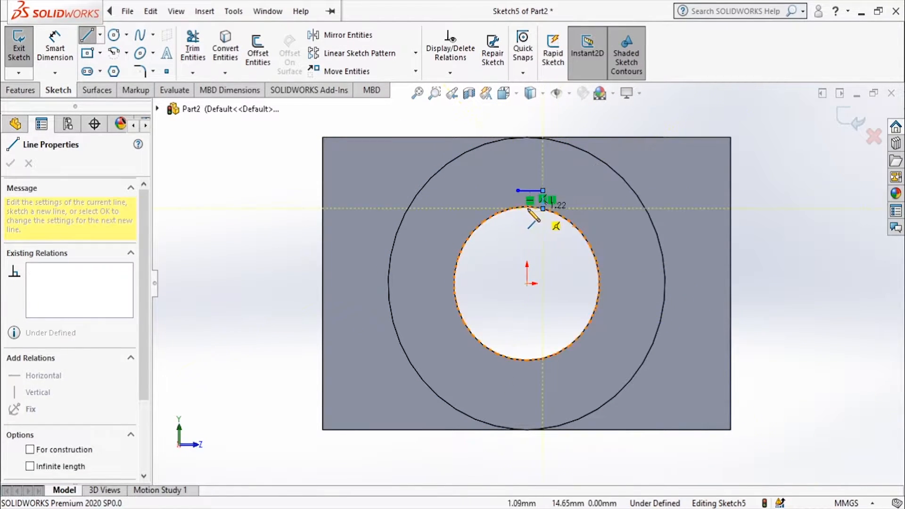
key("Escape")
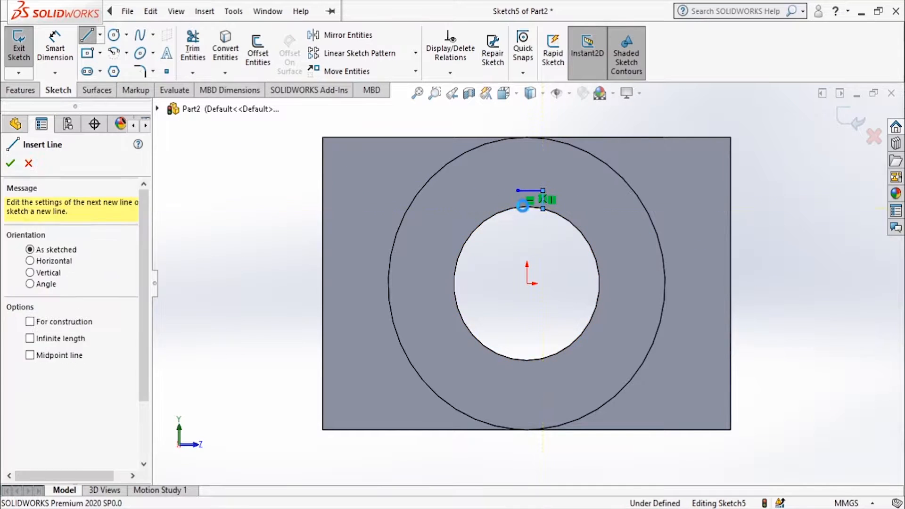
key("l")
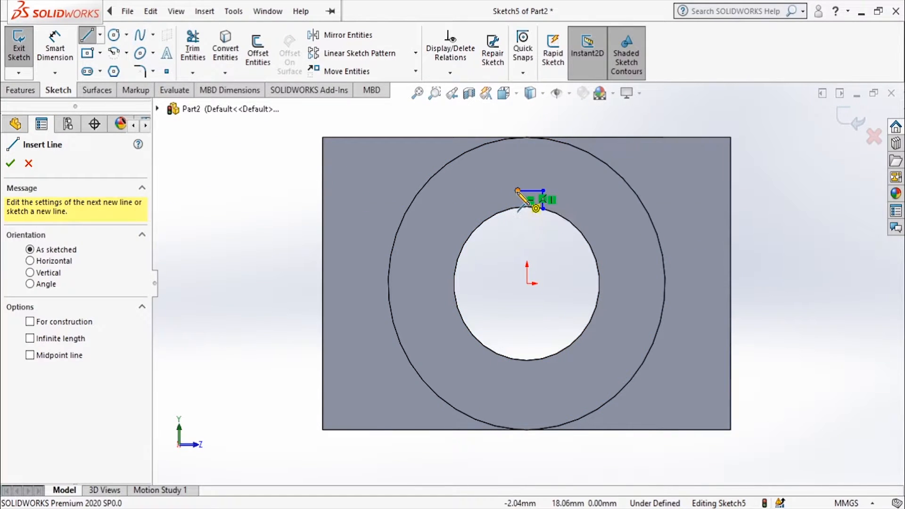
left_click(517, 190)
left_click(518, 207)
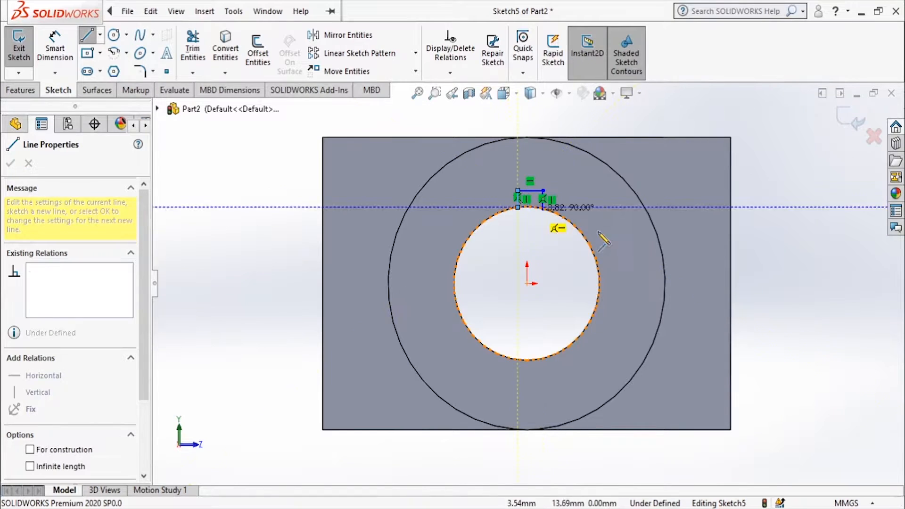
key("Escape")
- Dimension the keyway outline's horizontal line to a width of 8 mm
key("f")
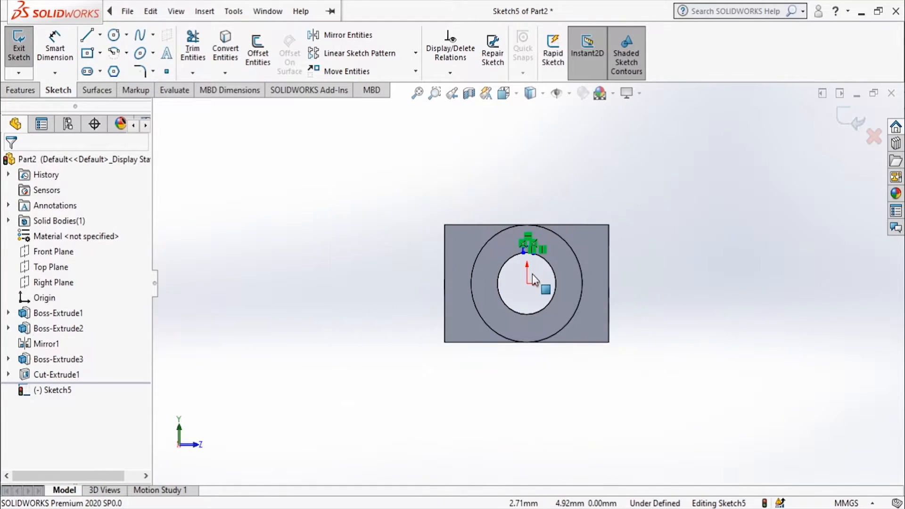
scroll(533, 277, "down", 5)
key("d")
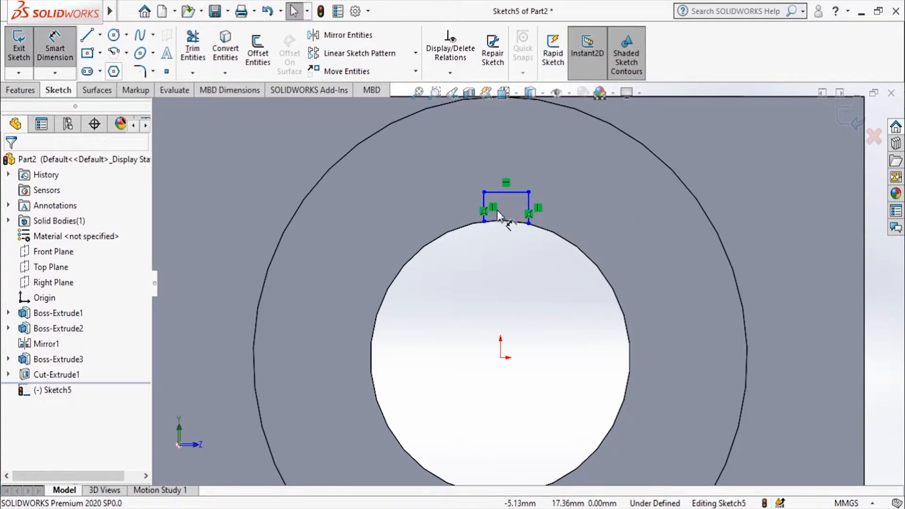
left_click(507, 192)
left_click(524, 138)
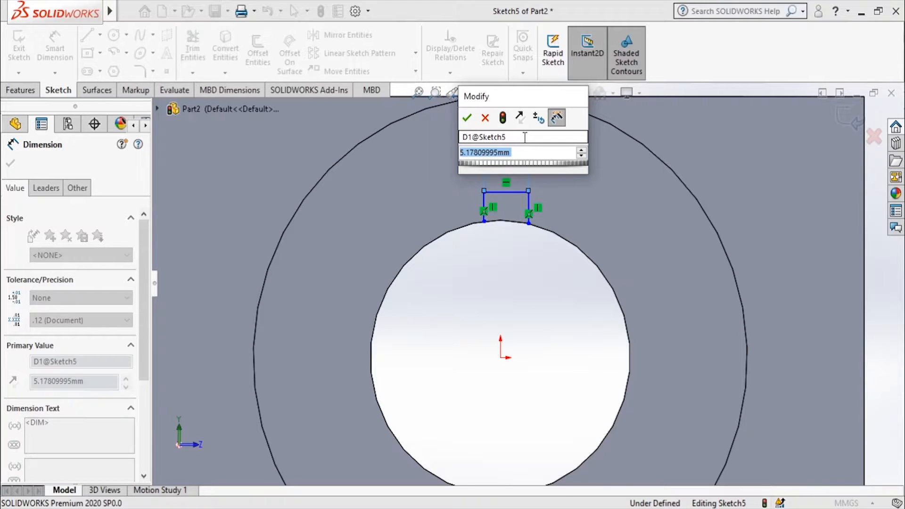
type("8")
key("Return")
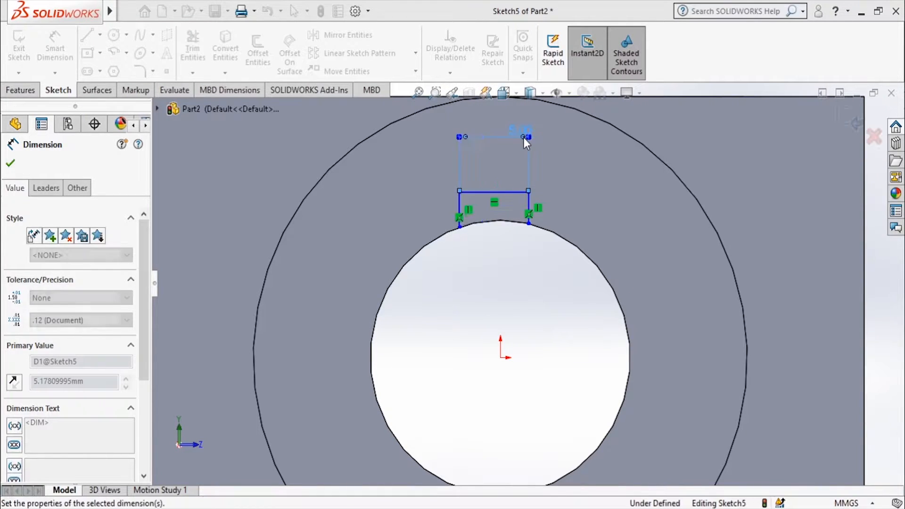
- Recheck the keyway in the PDF drawing and dimension the outline's upper-left corner 4 mm horizontally from the origin
key("alt+Tab")
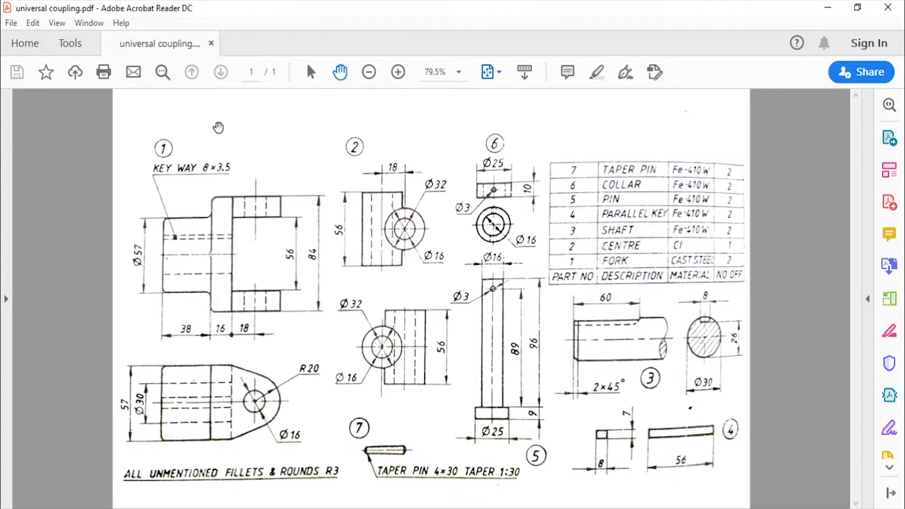
key("alt+Tab")
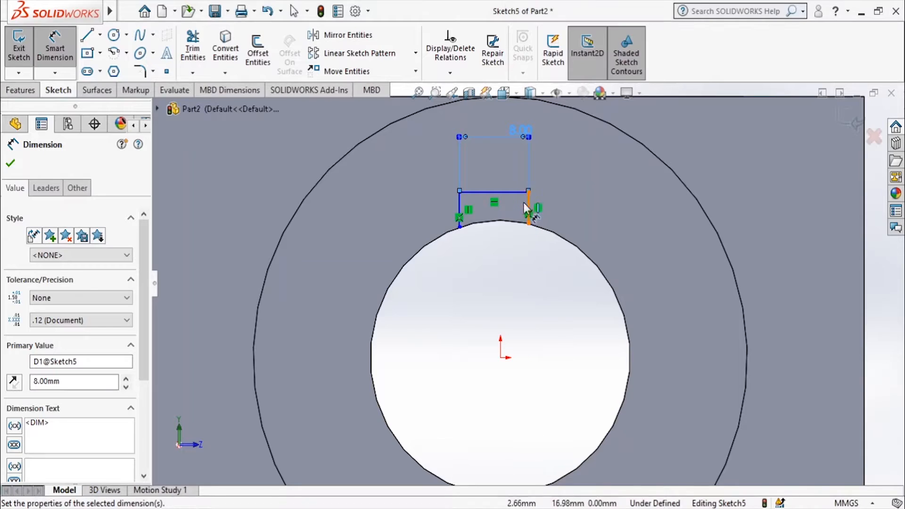
left_click(501, 359)
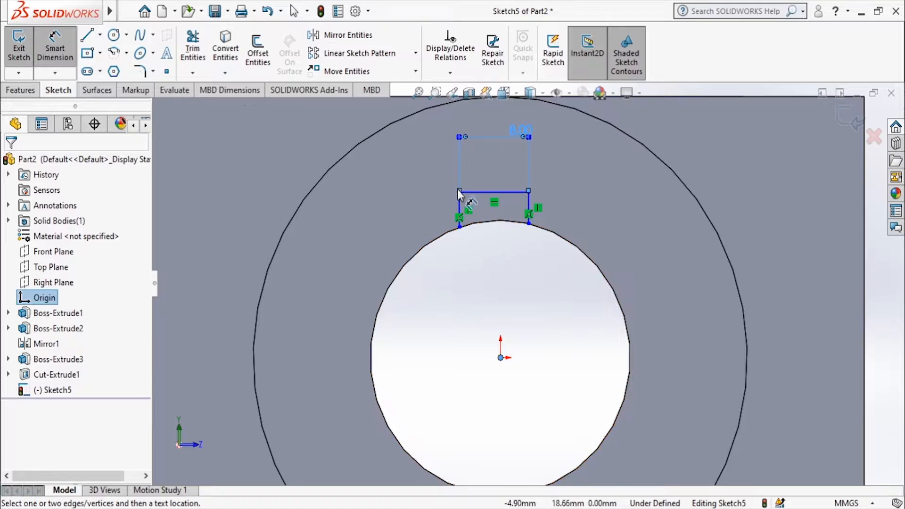
left_click(483, 383)
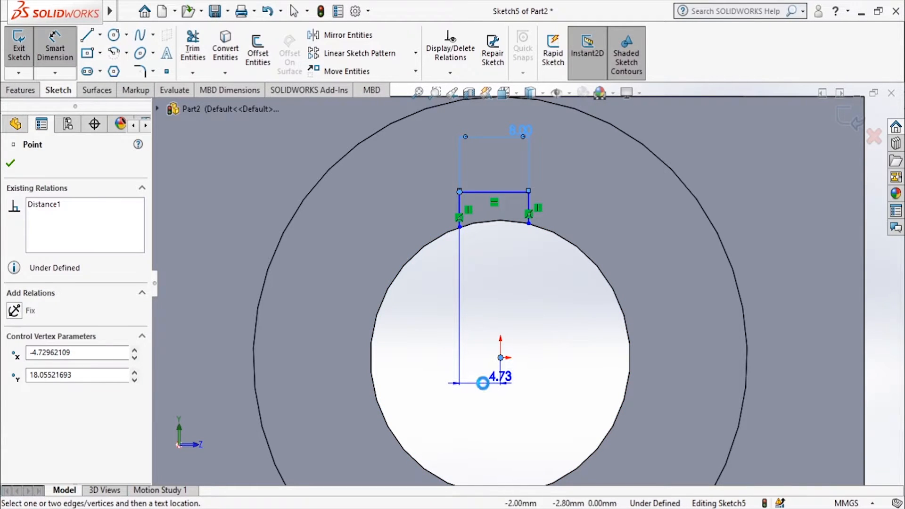
type("4")
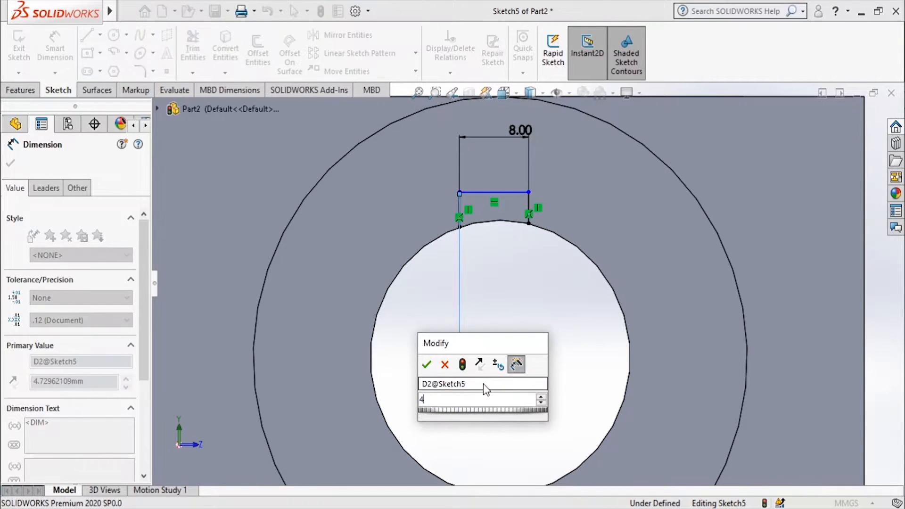
key("Return")
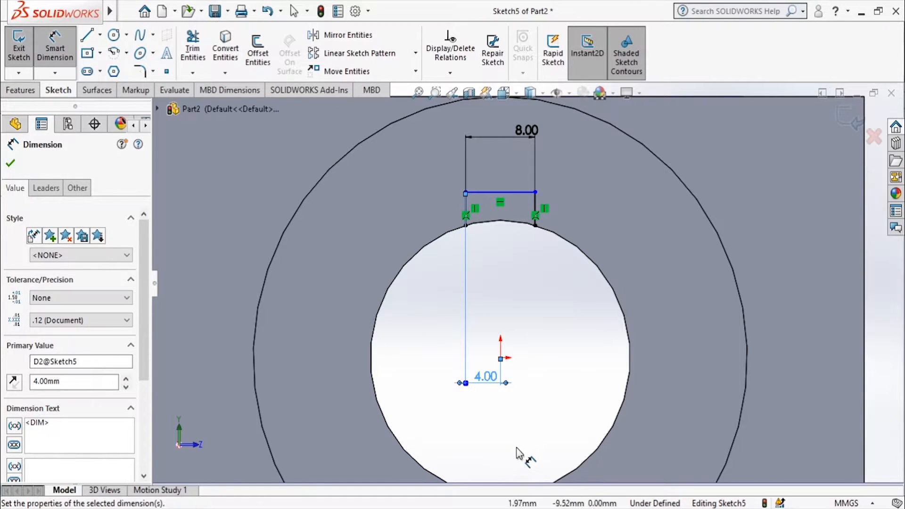
- Recheck the keyway in the PDF drawing and dimension the outline's top line 18.5 mm vertically from the bore's centre
key("alt+Tab")
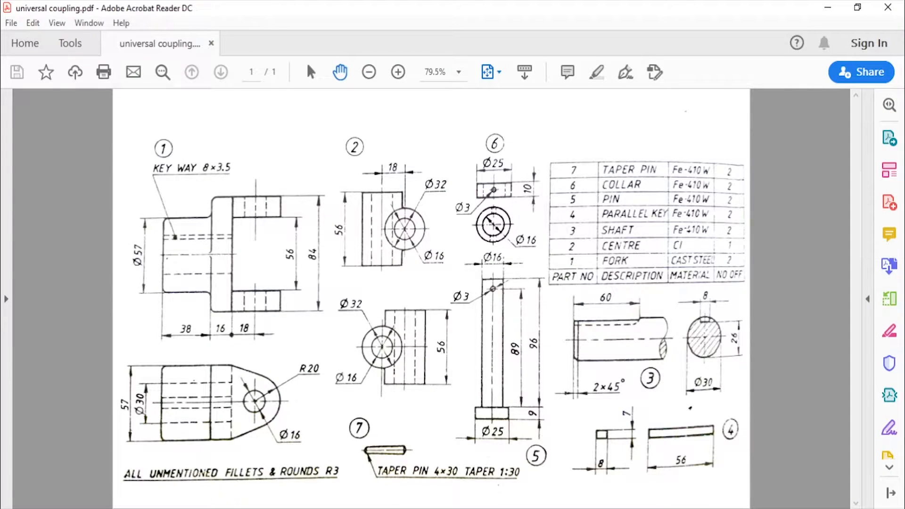
key("alt+Tab")
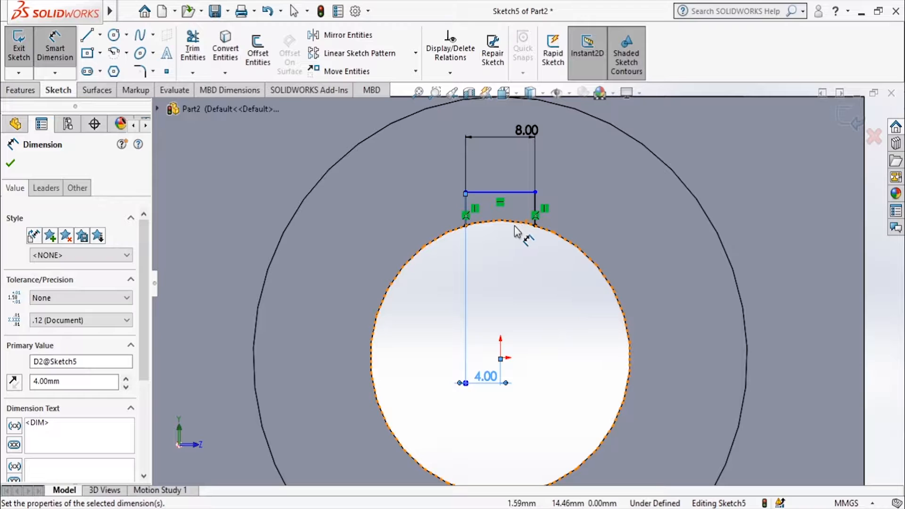
left_click(502, 223)
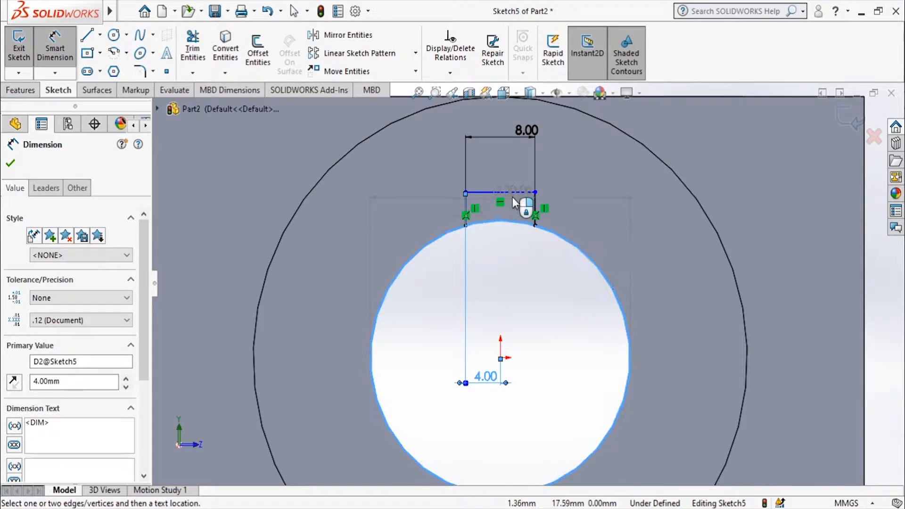
left_click(514, 193)
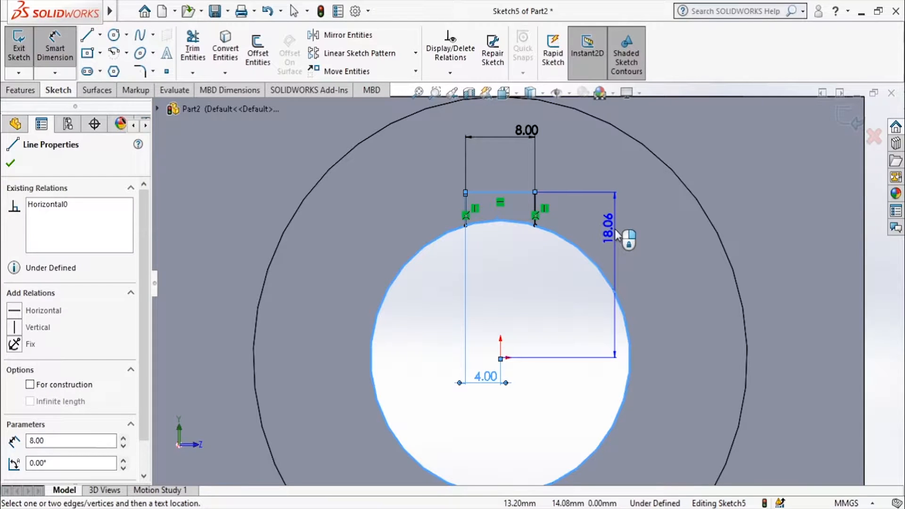
left_click(616, 234)
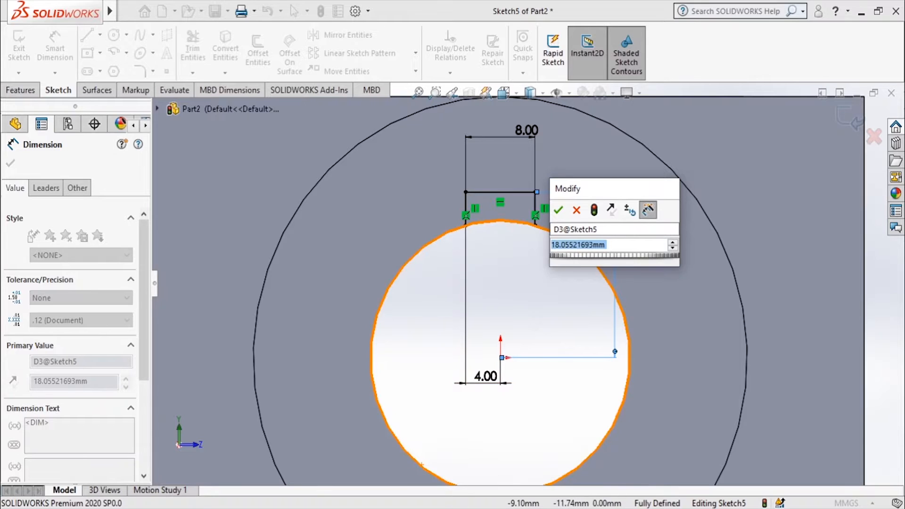
key("alt+Tab")
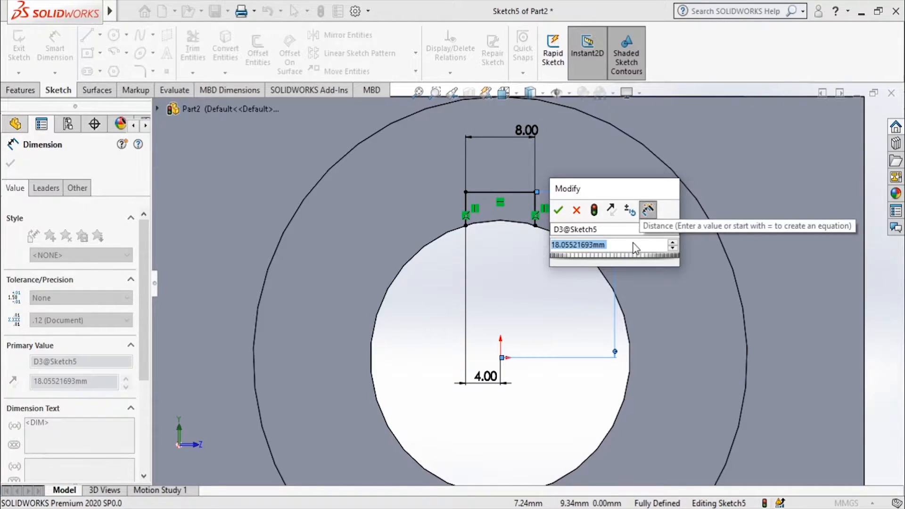
type("18.5")
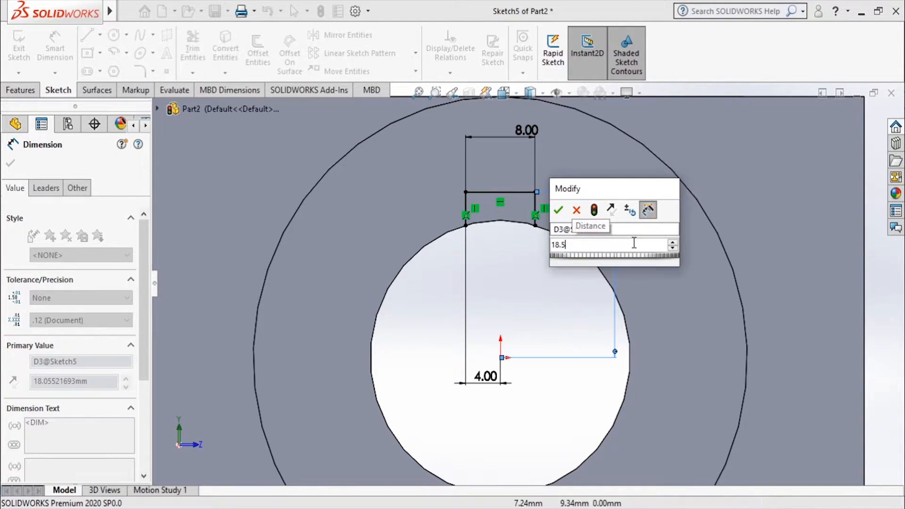
key("Return")
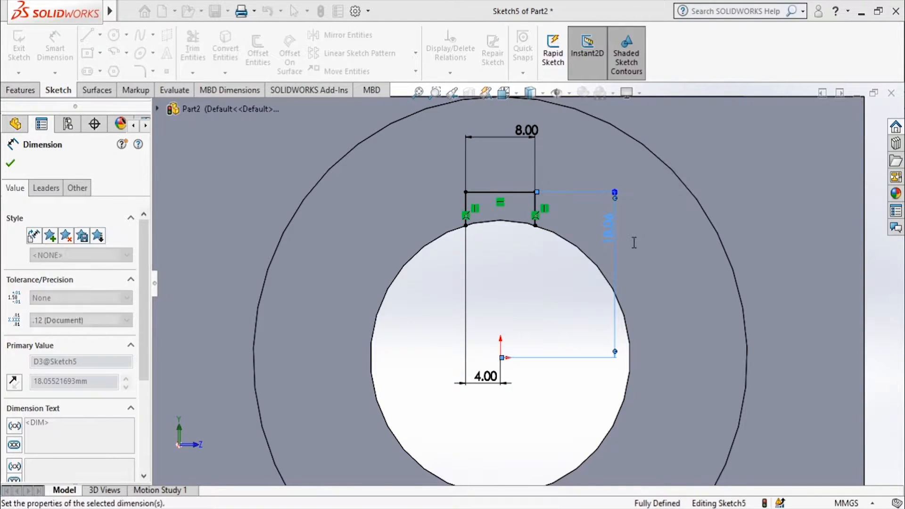
key("Escape")
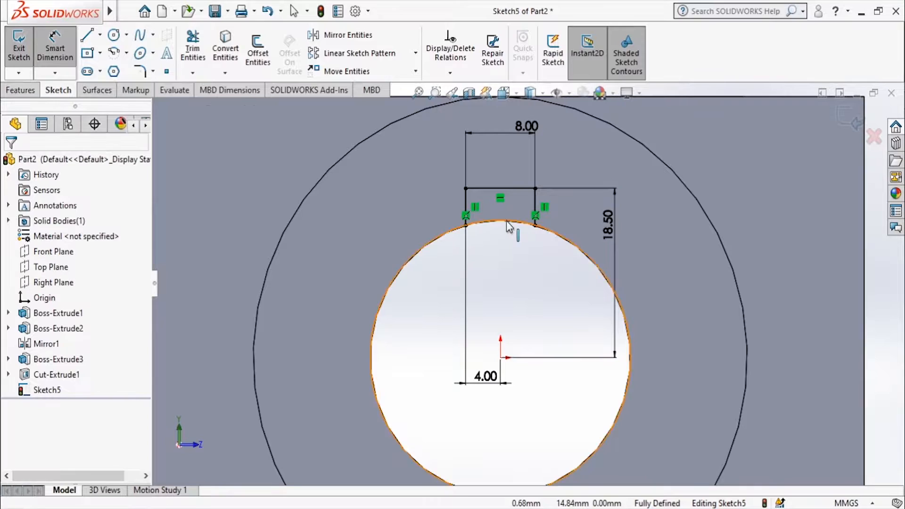
- Convert the bore's circular edge into the sketch and trim away its arc outside the keyway, leaving a closed profile
left_click(508, 220)
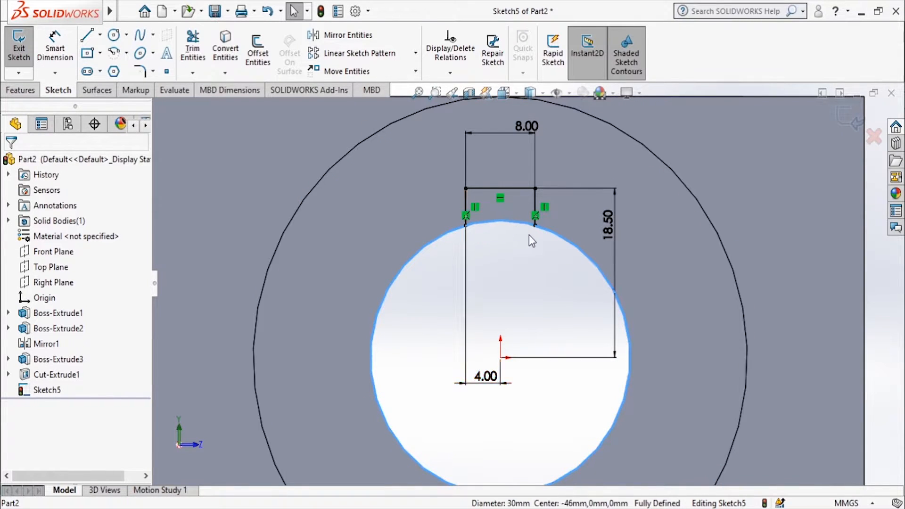
key("Escape")
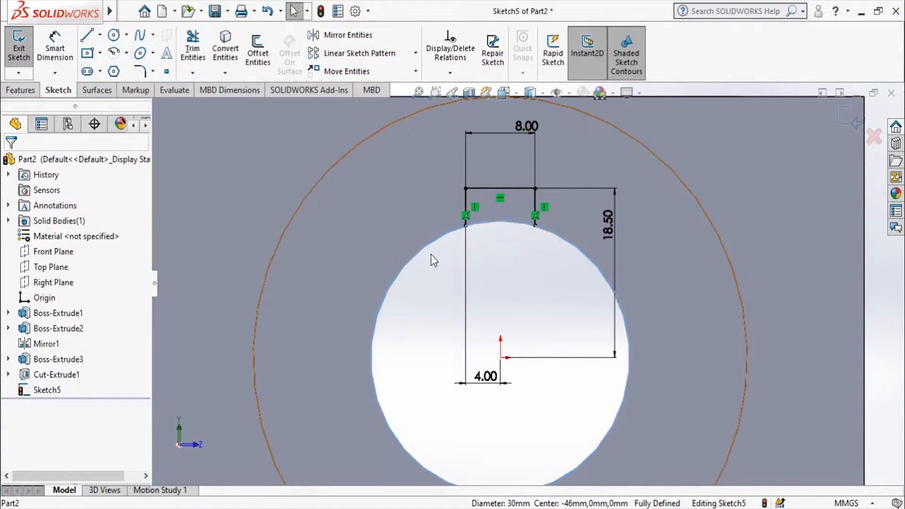
left_click(215, 46)
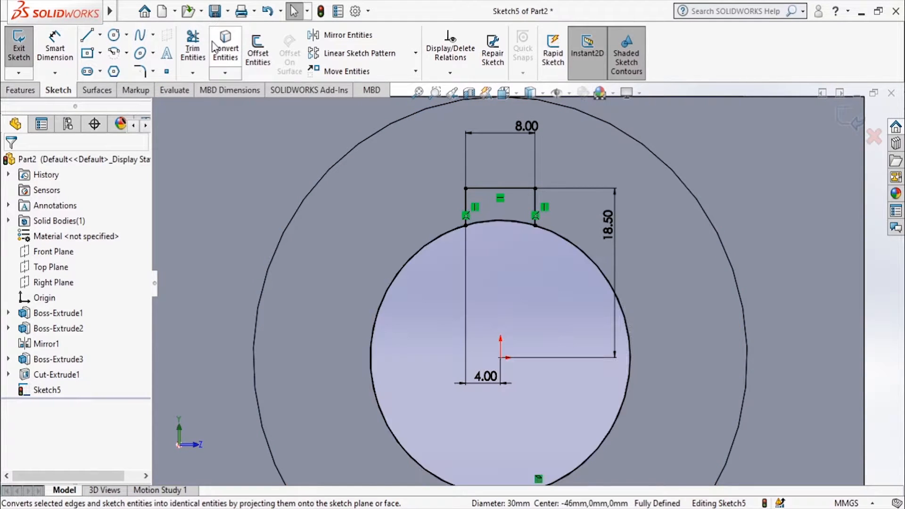
left_click(193, 47)
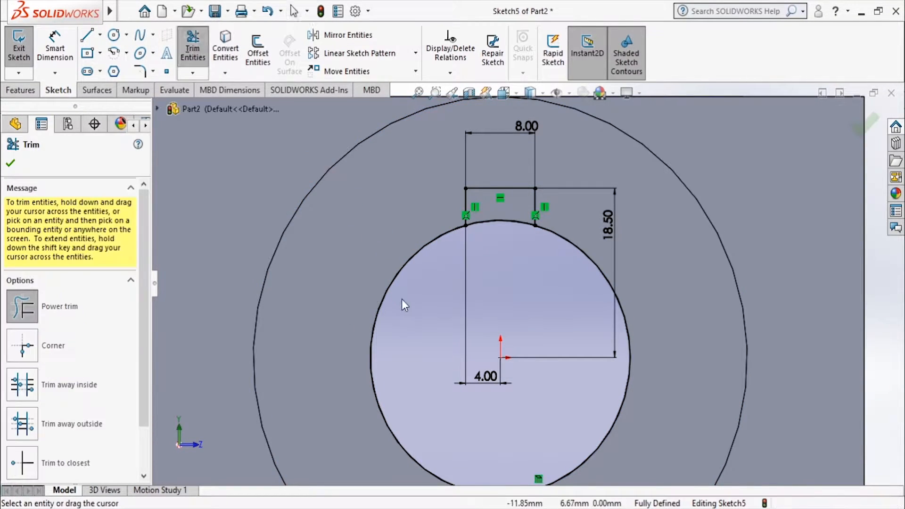
left_click_drag(416, 310, 378, 256)
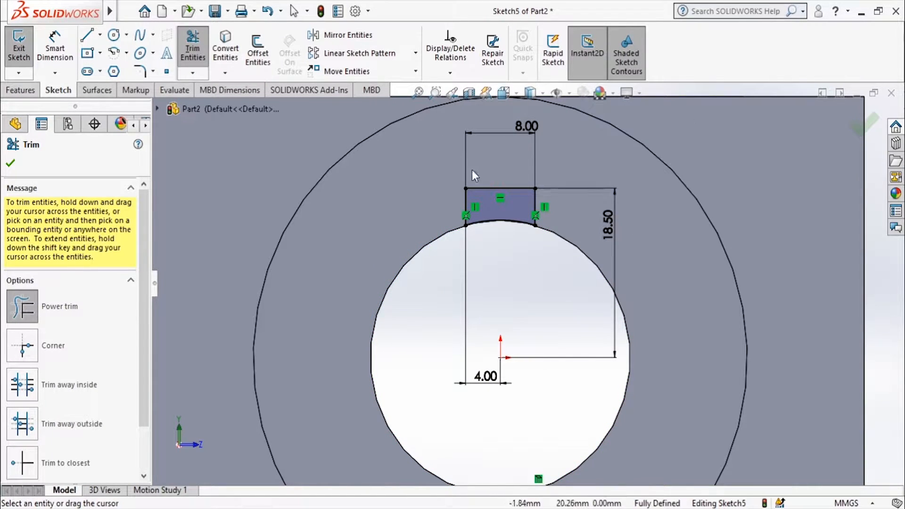
left_click(870, 131)
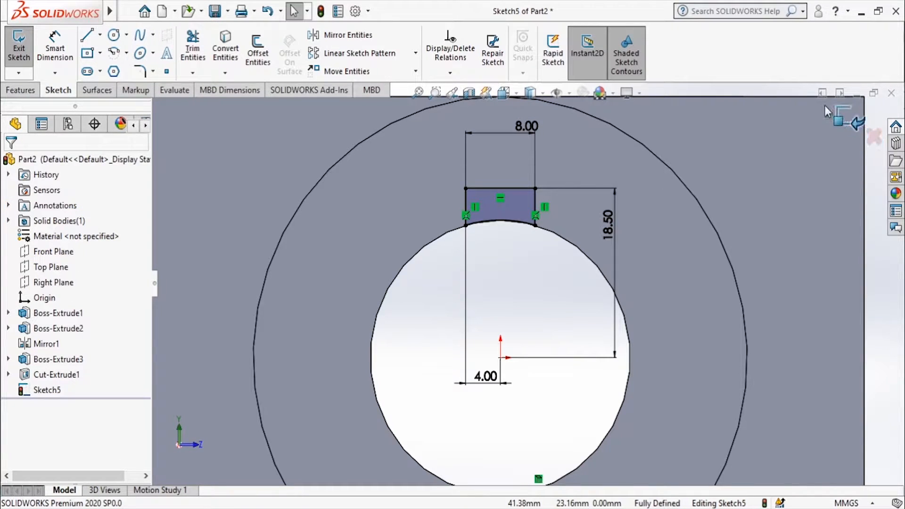
- Exit the sketch and cut the keyway profile with Extruded Cut set to Through All
left_click(849, 119)
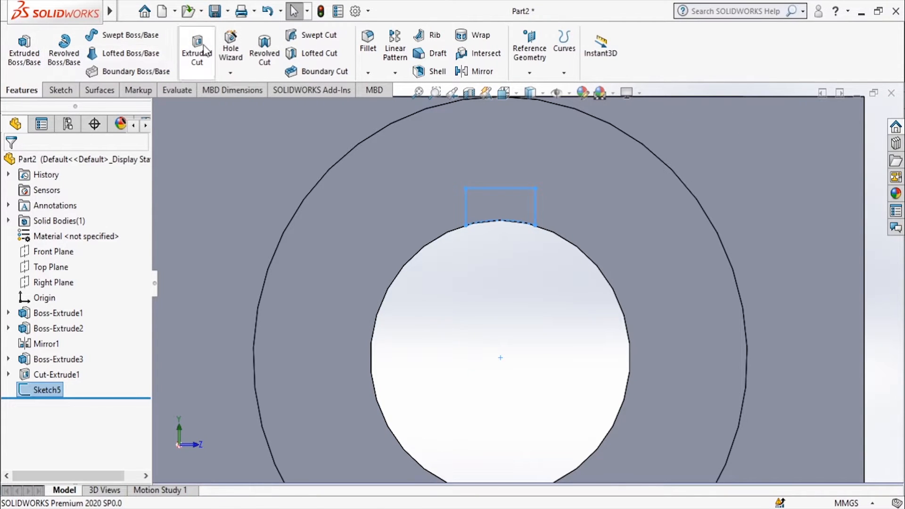
left_click(202, 45)
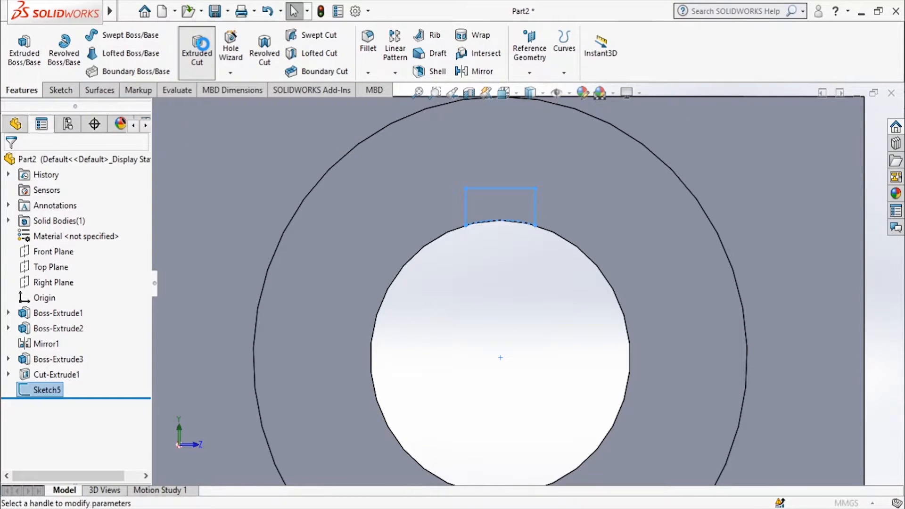
left_click(64, 247)
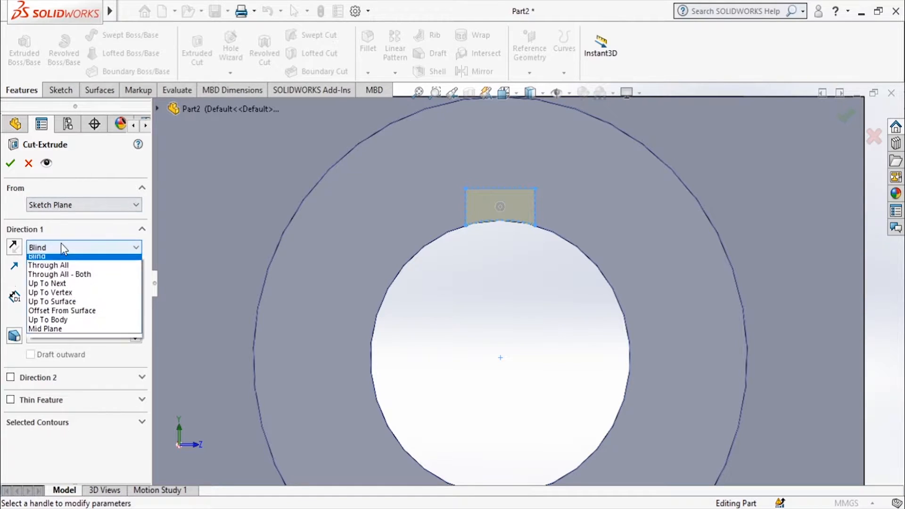
left_click(49, 265)
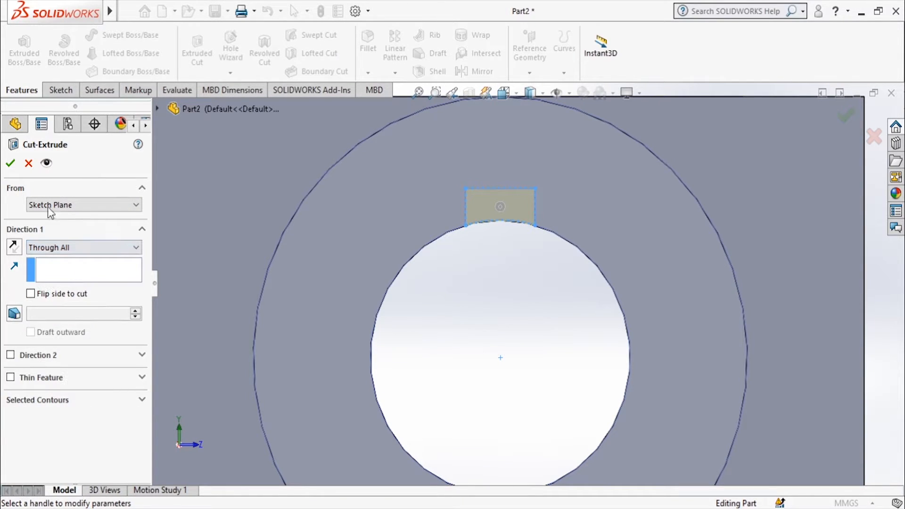
left_click(11, 165)
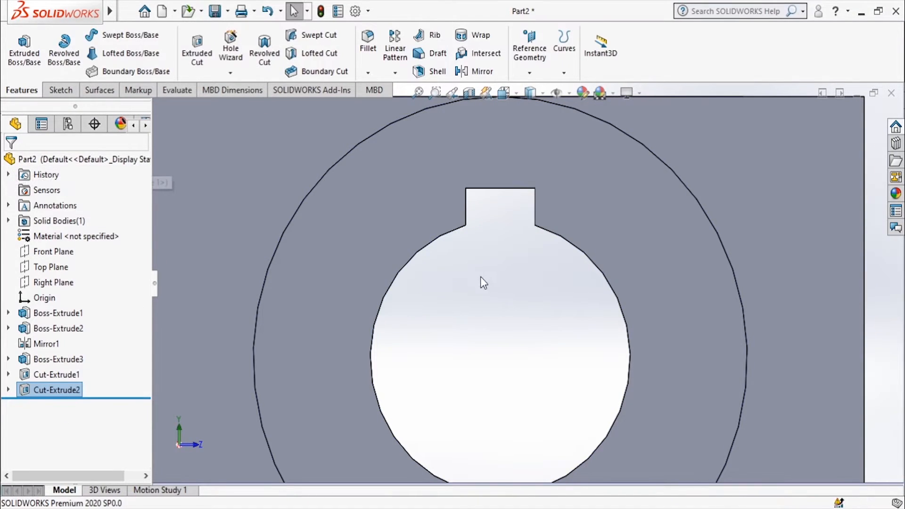
key("ctrl+7")
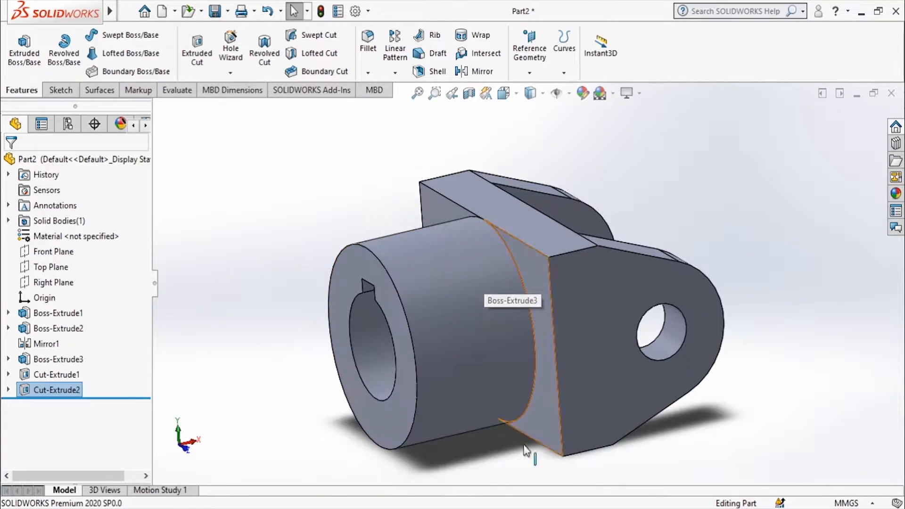
- Look over the PDF drawing and save the part as Fork in the UniversalCoupling folder
key("alt+Tab")
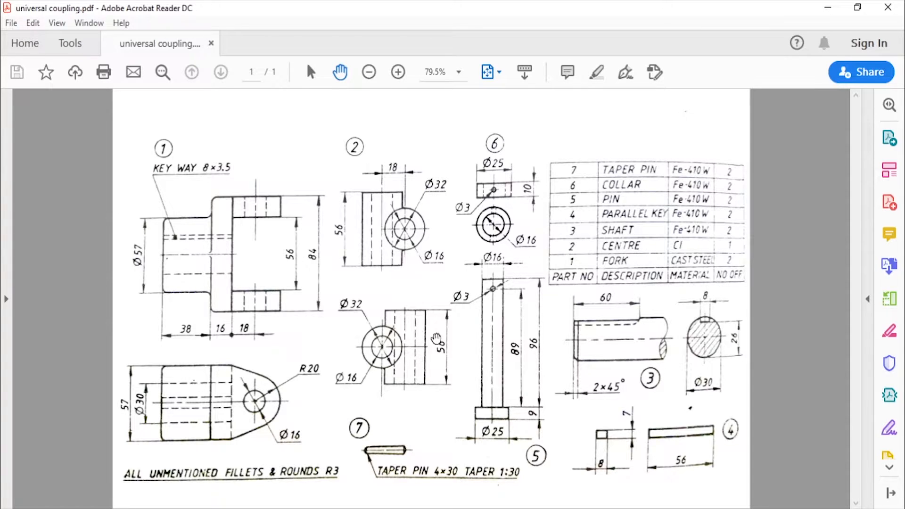
key("alt+Tab")
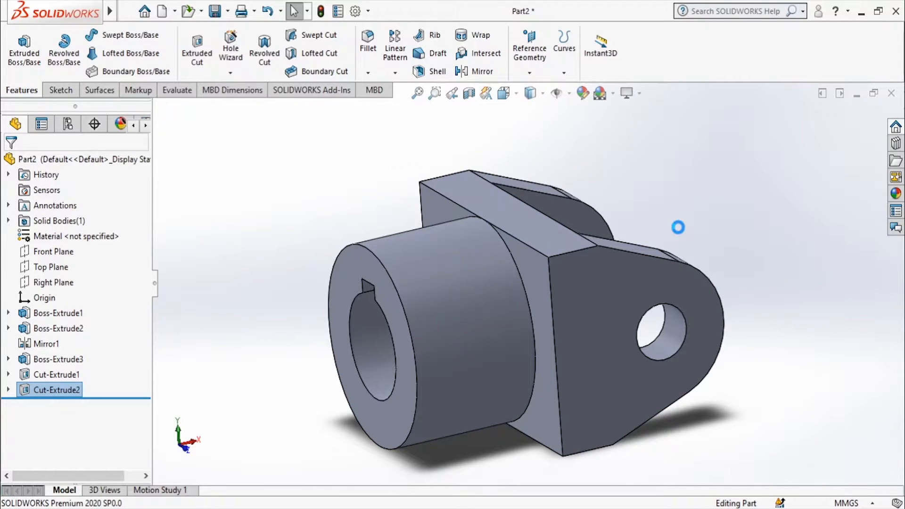
key("ctrl+s")
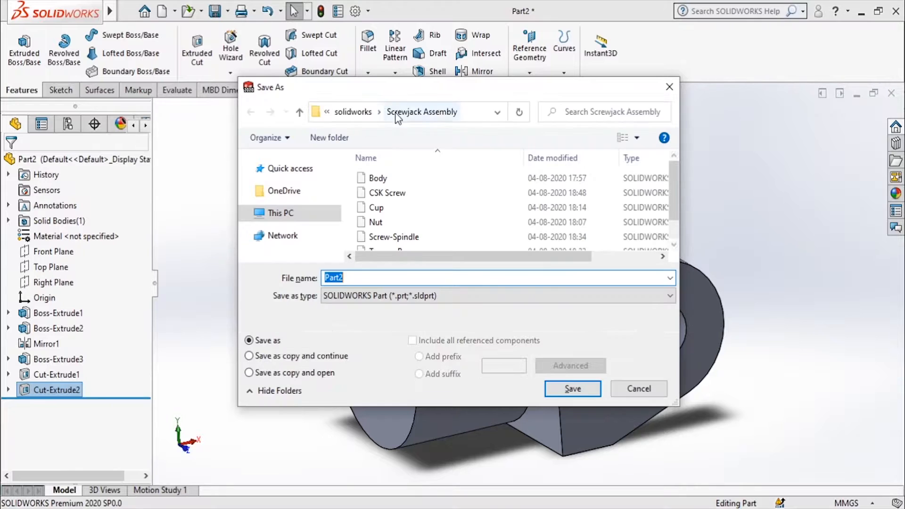
left_click(380, 112)
left_click(434, 153)
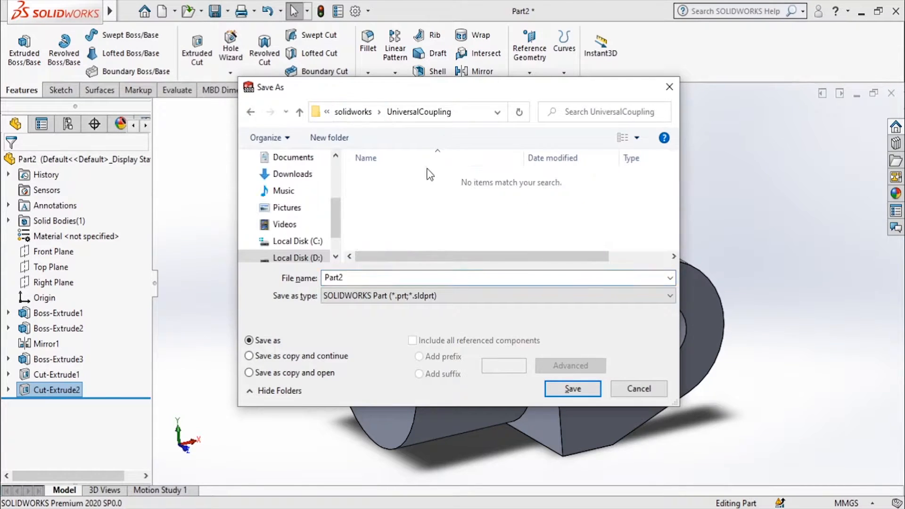
type("Fork")
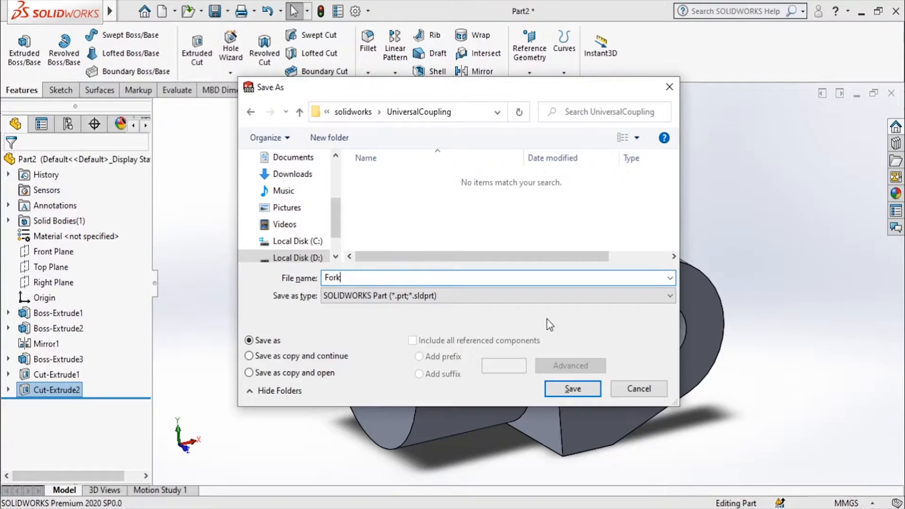
left_click(573, 388)
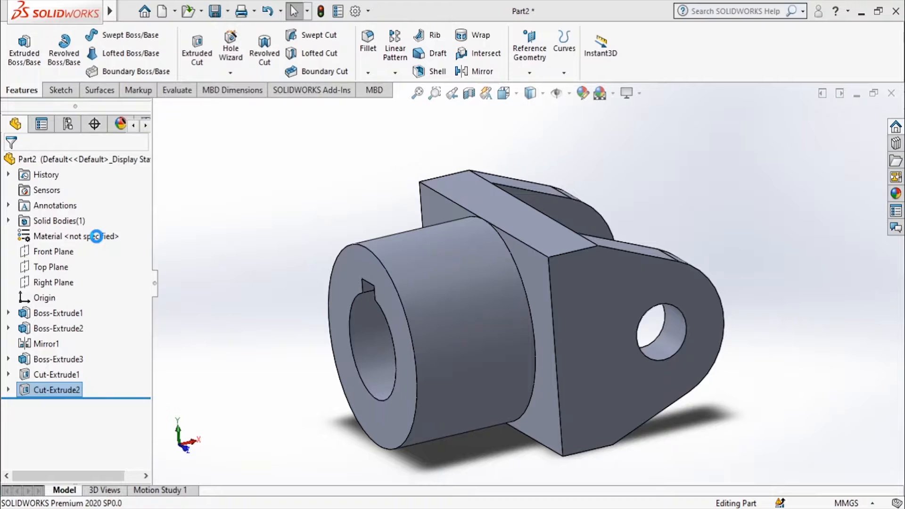
- Check the fork's material in the PDF drawing, search the materials for cast, apply Cast Stainless Steel to the part and close it
right_click(97, 237)
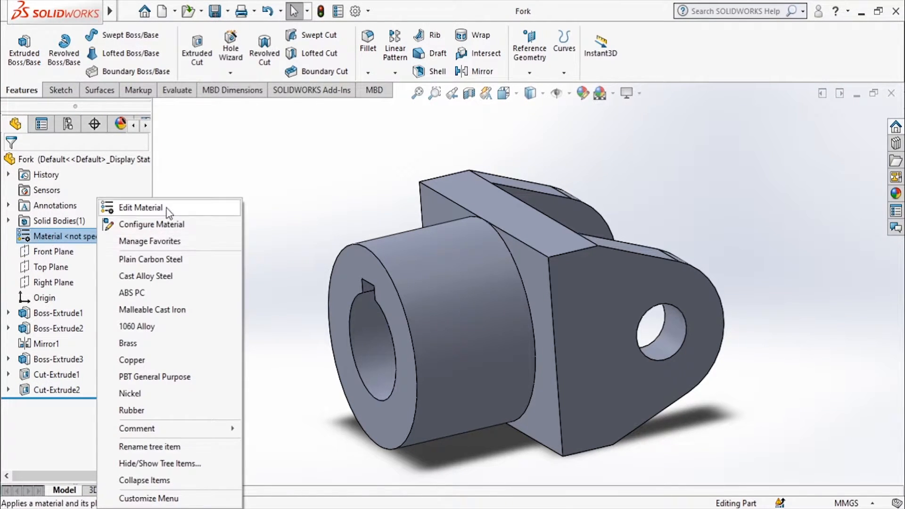
left_click(168, 209)
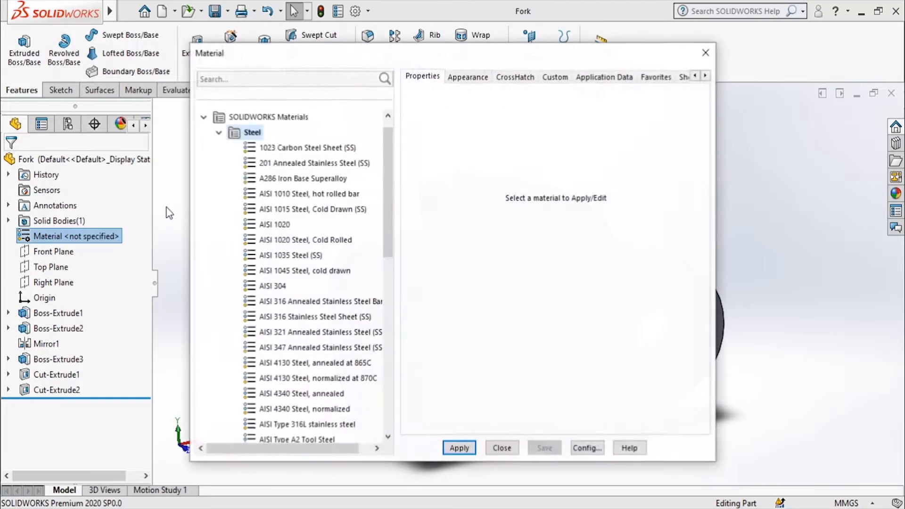
left_click(296, 80)
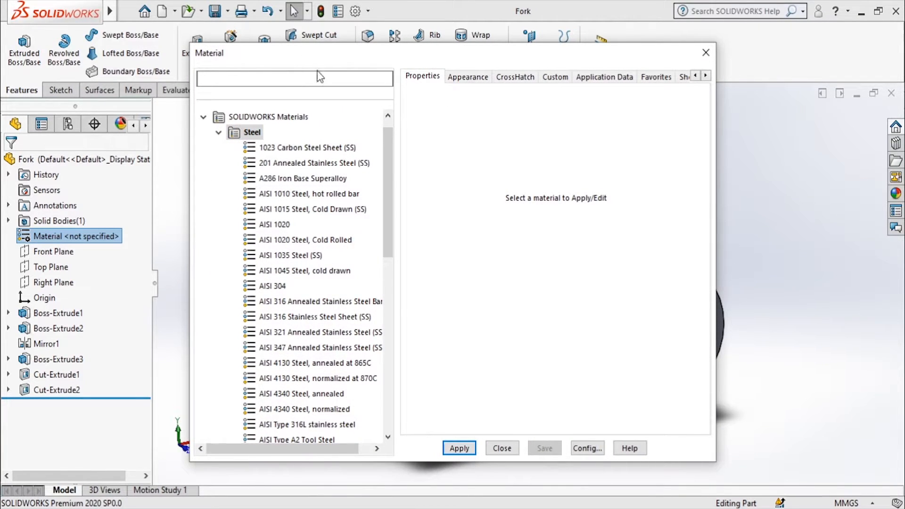
key("alt+Tab")
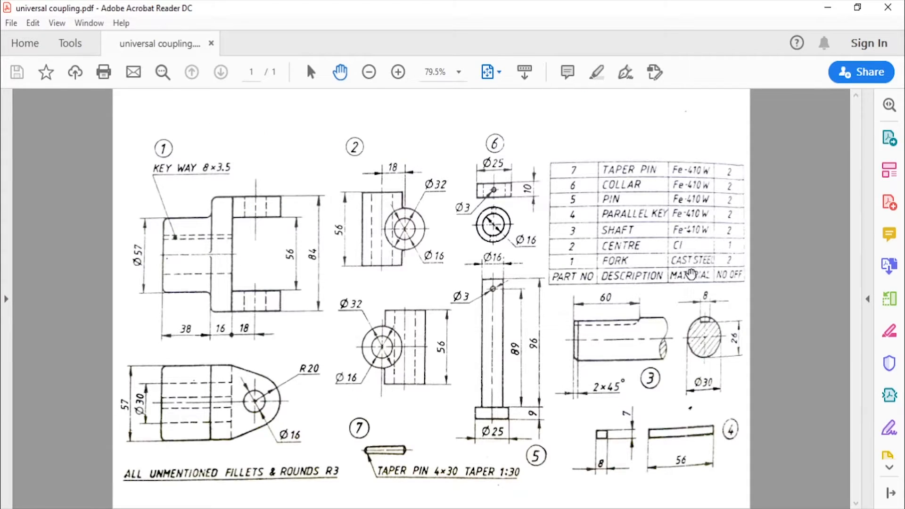
key("alt+Tab")
type("cast")
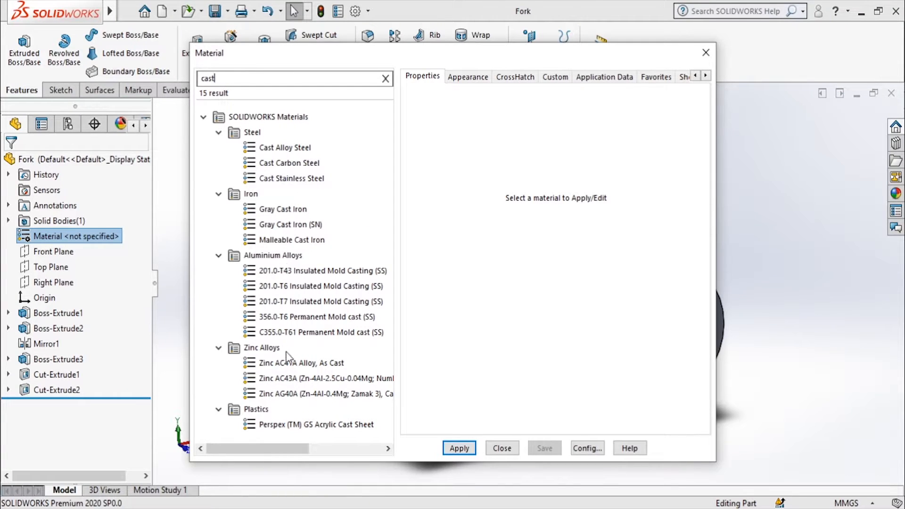
left_click(282, 181)
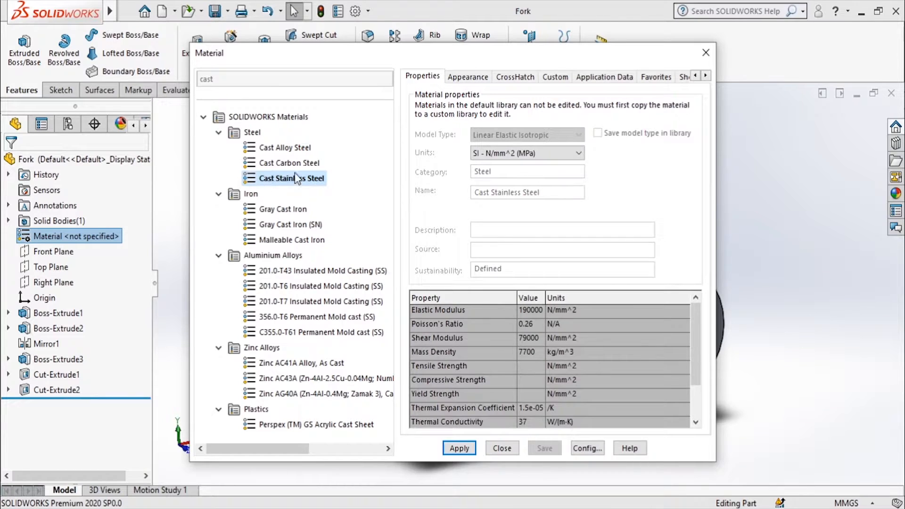
left_click(460, 449)
left_click(509, 449)
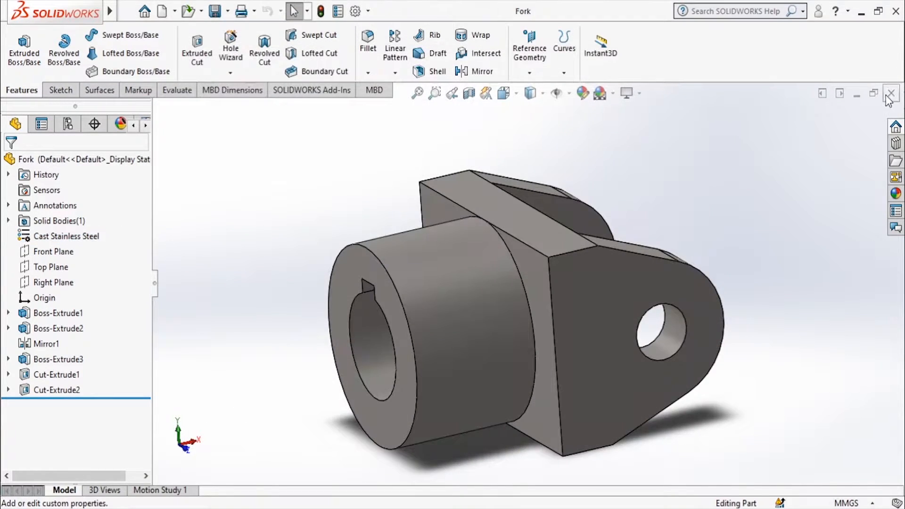
key("ctrl+w")
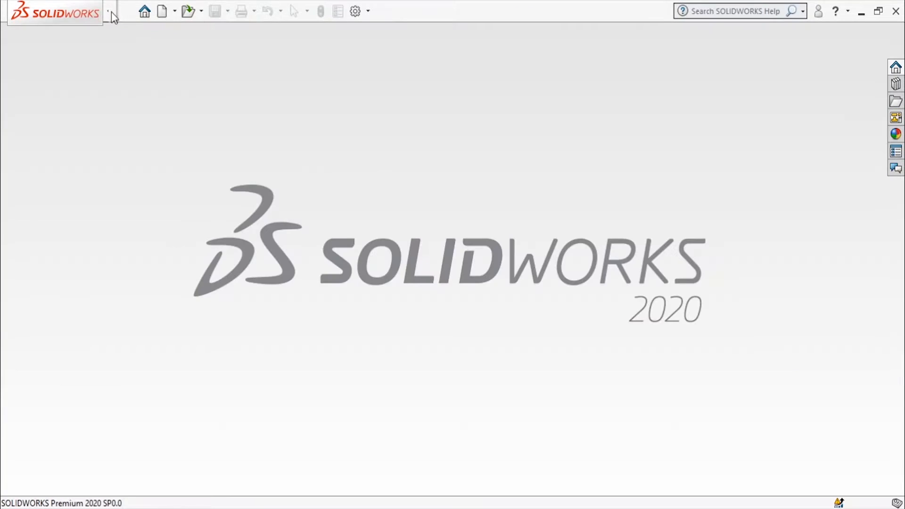
- Create a new part document and check the centre, part 2, in the universal coupling PDF drawing
left_click(128, 11)
left_click(139, 32)
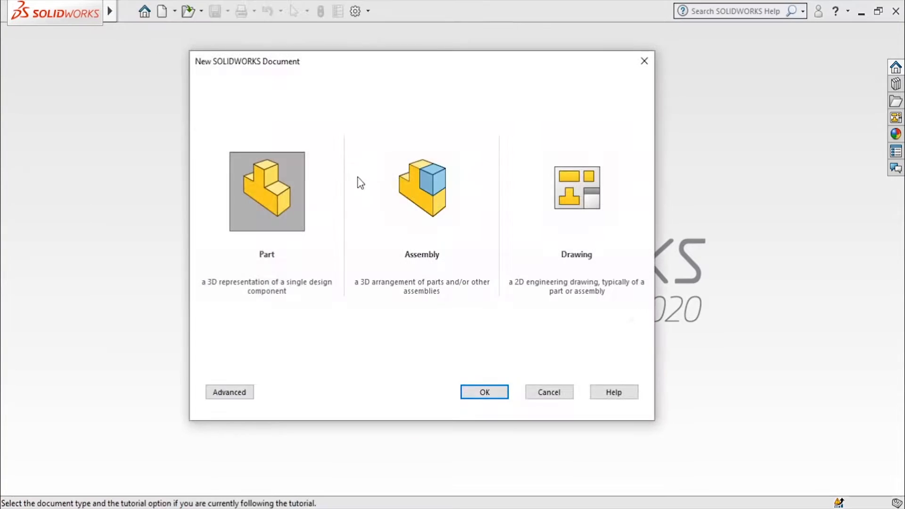
left_click(468, 392)
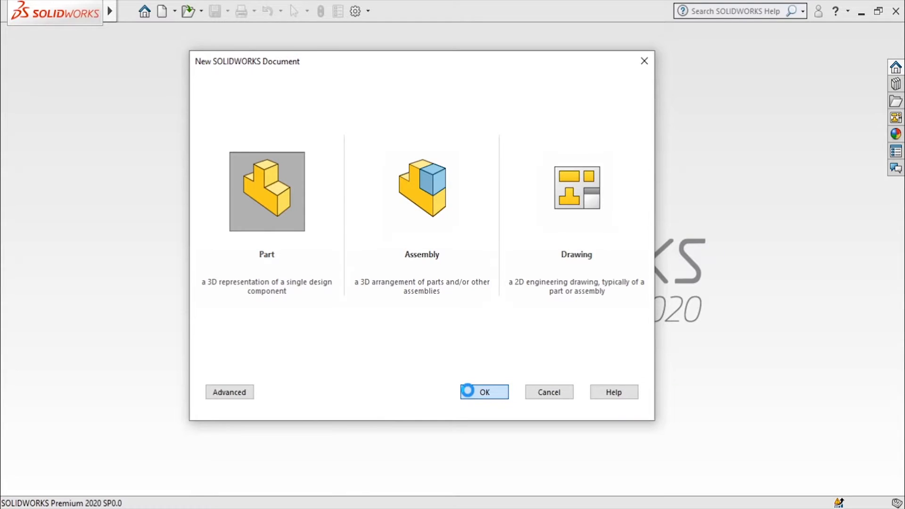
key("alt+Tab")
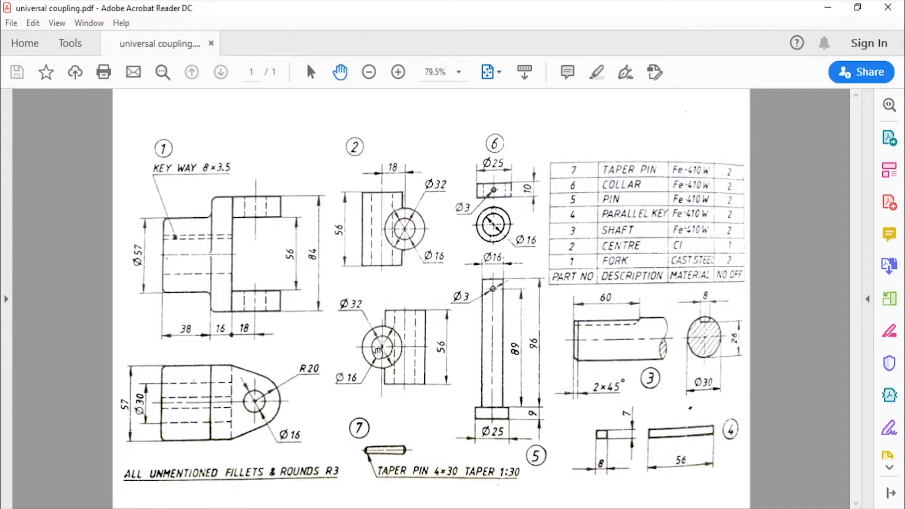
key("alt+Tab")
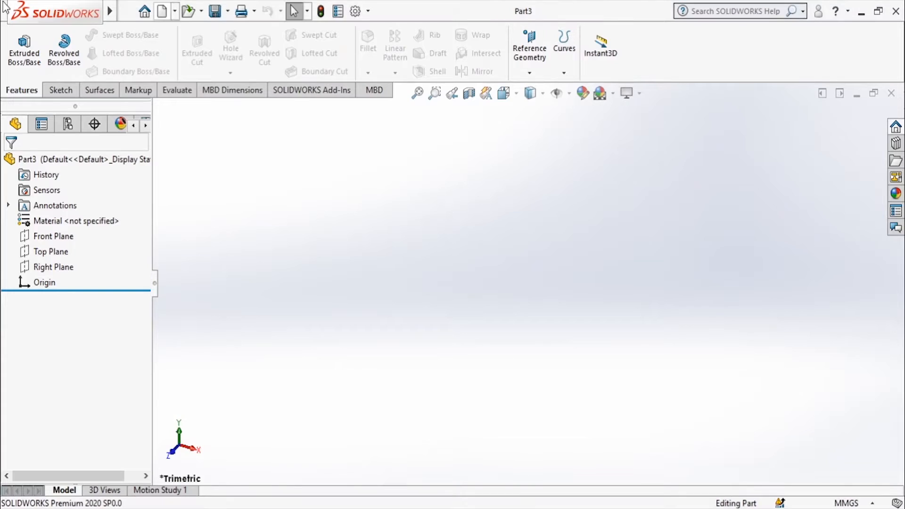
- Start a sketch on the Front Plane and draw a circle about 95 mm in diameter centred on the origin
left_click(58, 90)
left_click(21, 42)
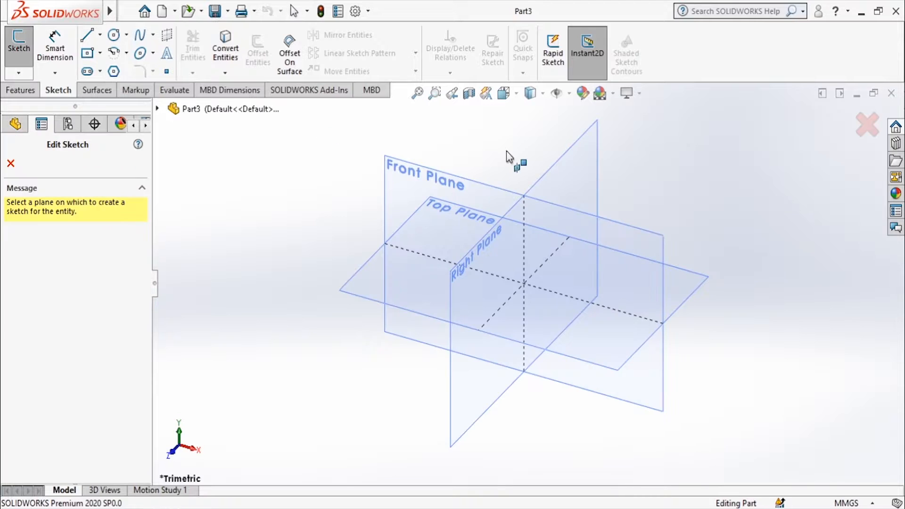
left_click(497, 196)
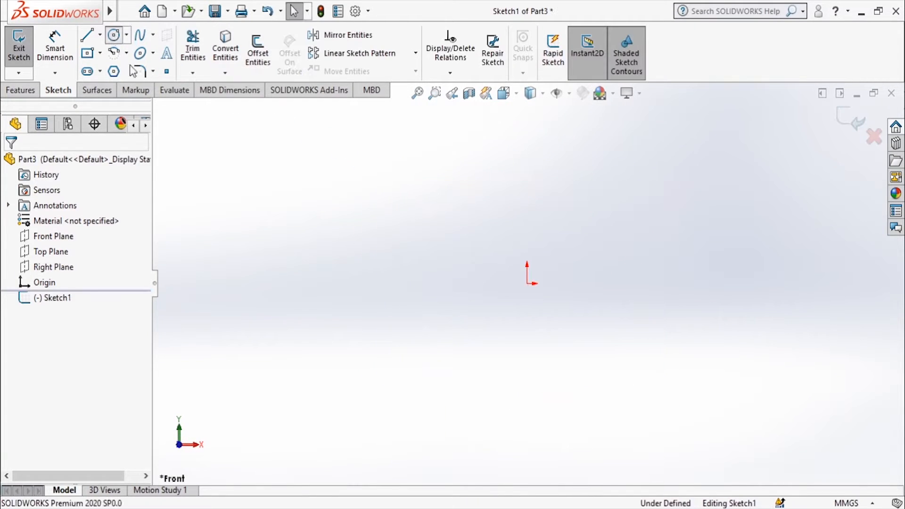
left_click(113, 34)
left_click(528, 283)
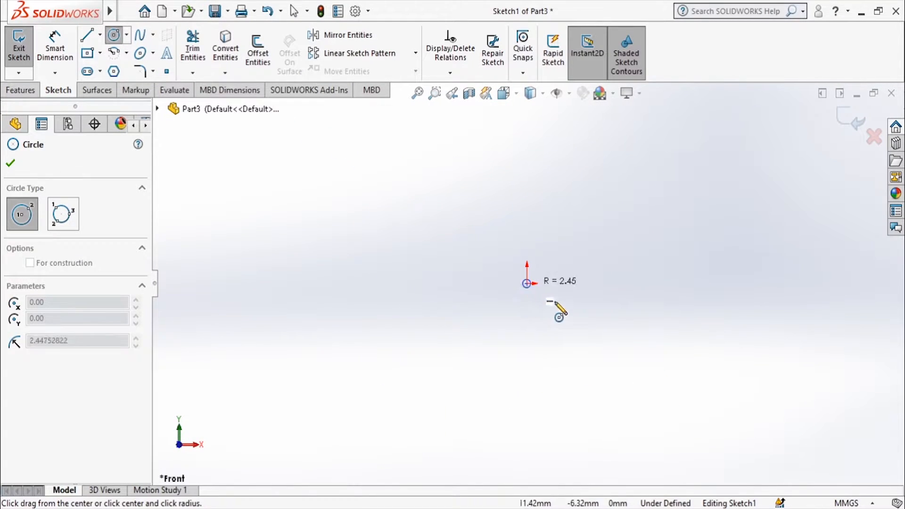
left_click(587, 332)
- Set the circle's diameter to 32 mm as given in the PDF drawing and exit the sketch
right_click_drag(552, 226, 551, 181)
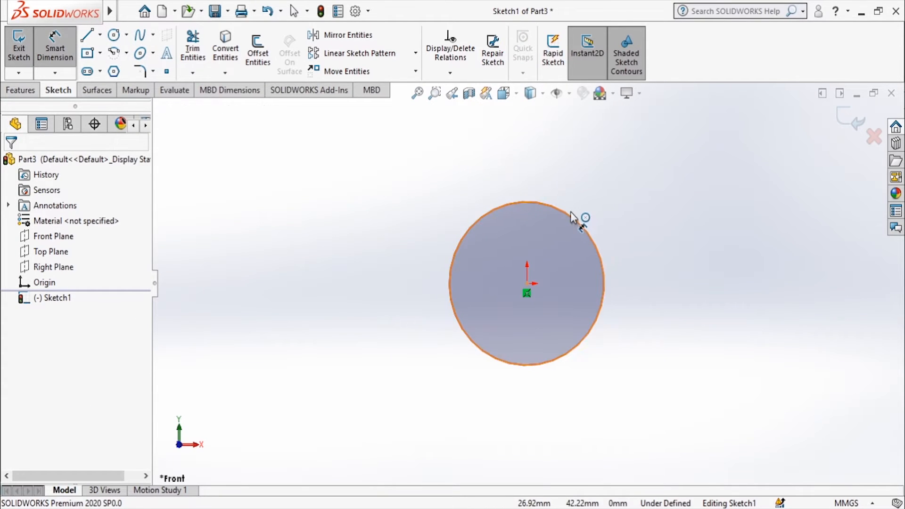
left_click(587, 226)
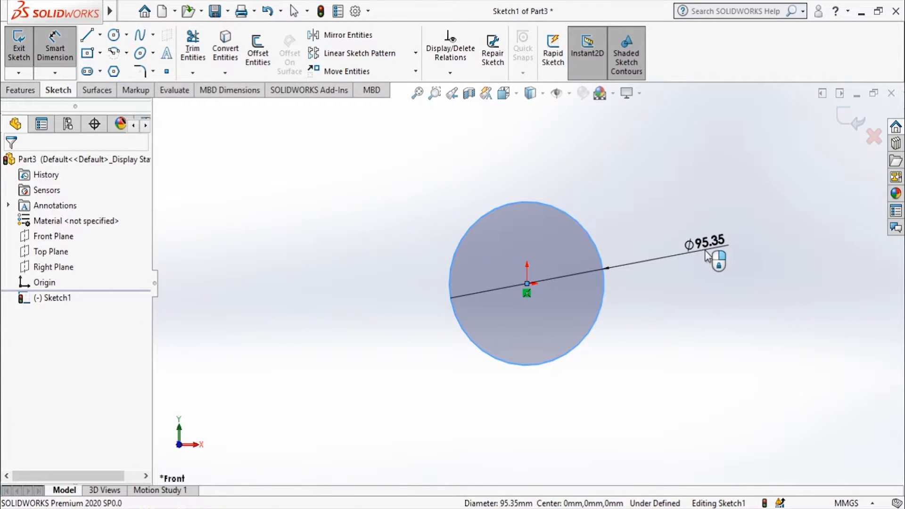
left_click(706, 251)
key("alt+Tab")
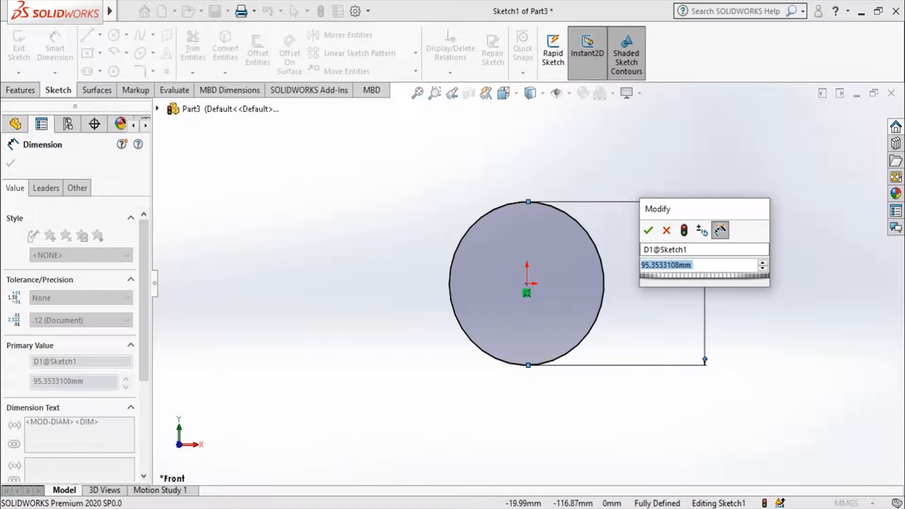
type("32")
key("Return")
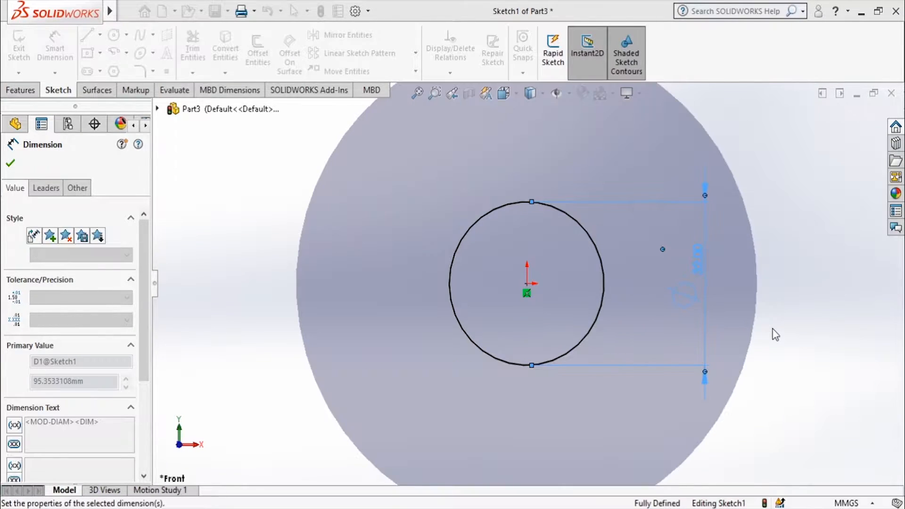
left_click(849, 122)
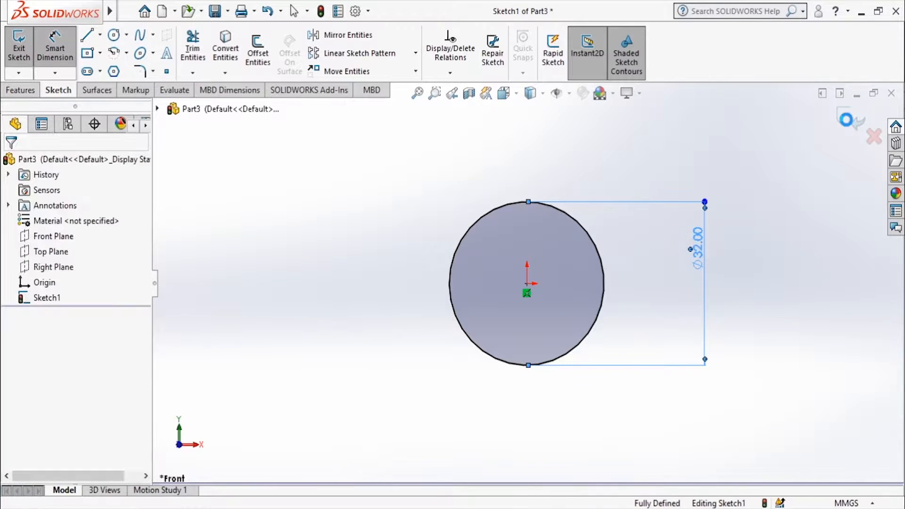
left_click(850, 123)
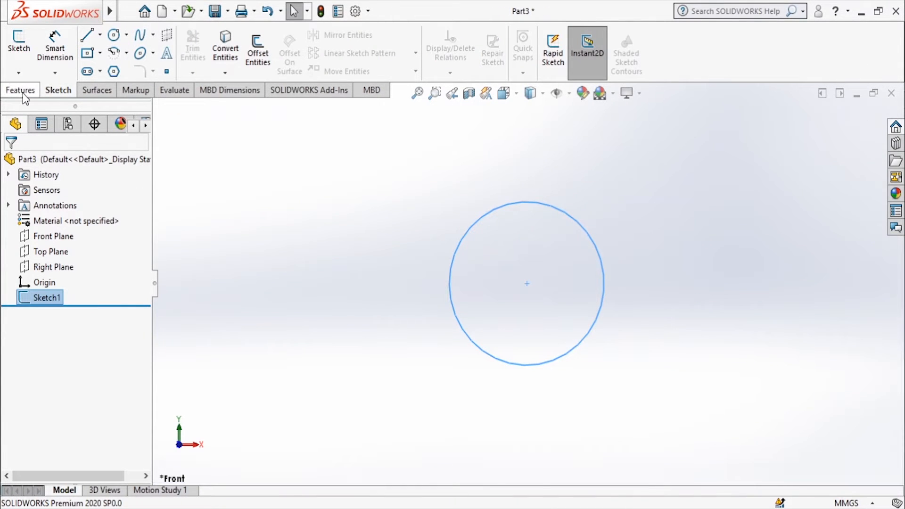
- Extrude the circle with the Mid Plane end condition to a total depth of 56 mm, checking the length in the PDF drawing
left_click(24, 48)
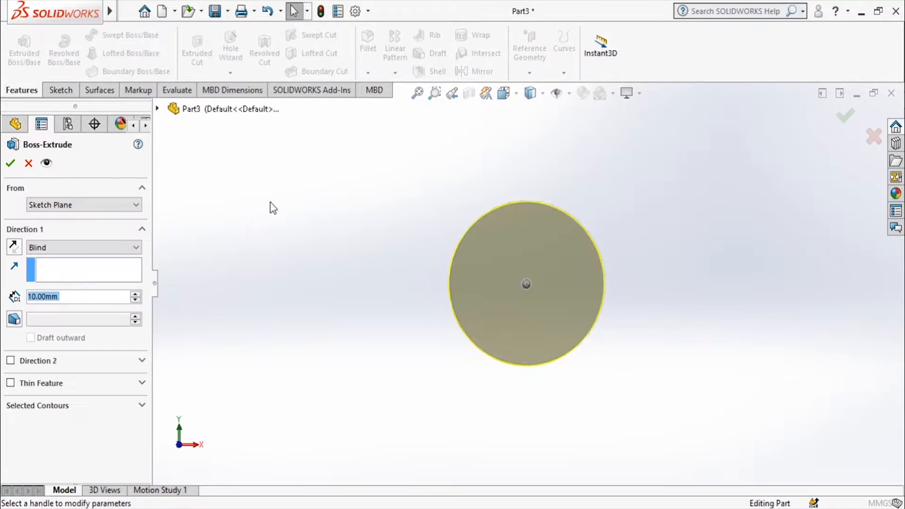
left_click(132, 245)
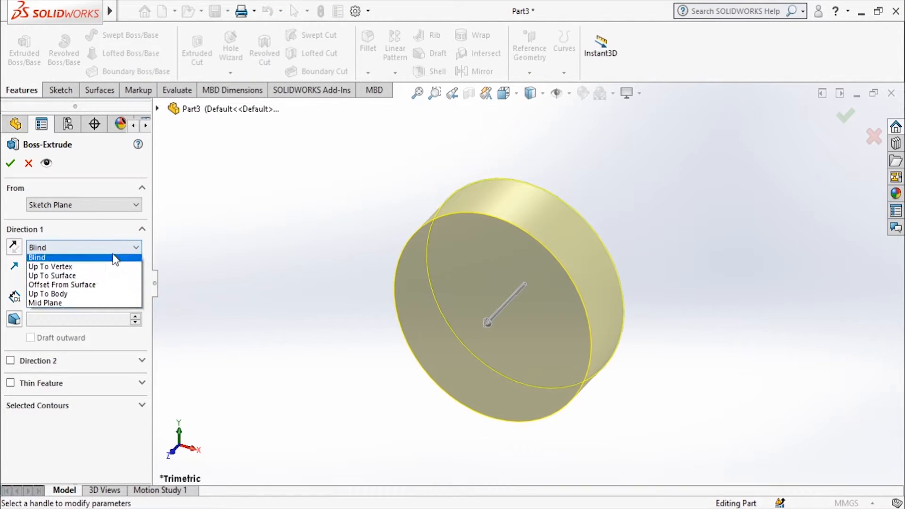
left_click(105, 305)
key("alt+Tab")
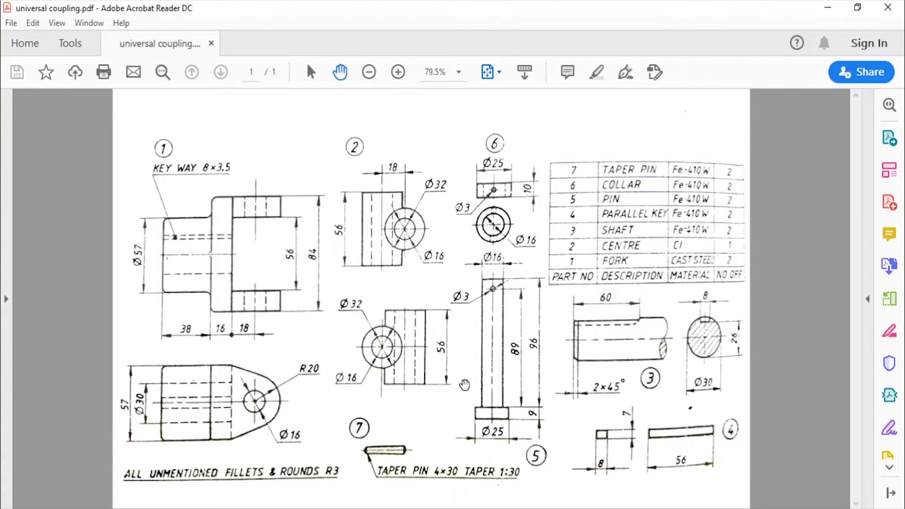
key("alt+Tab")
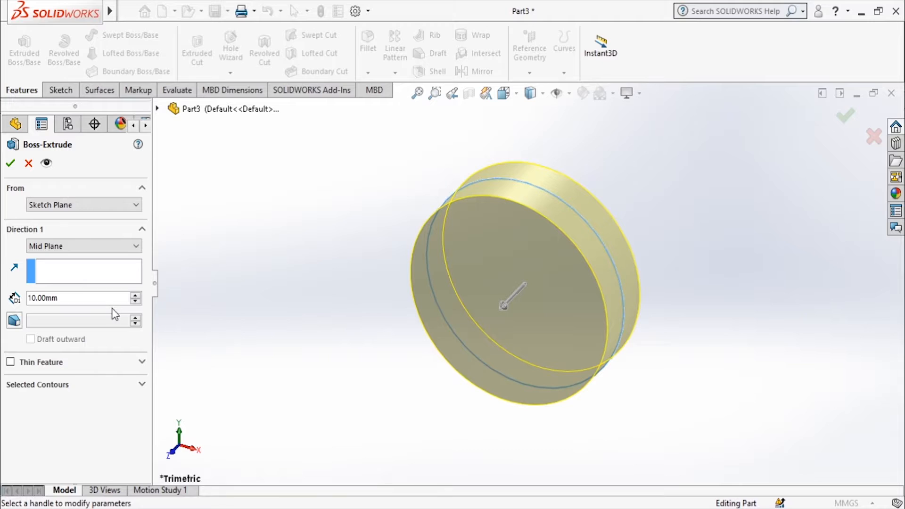
key("ctrl+a")
type("56")
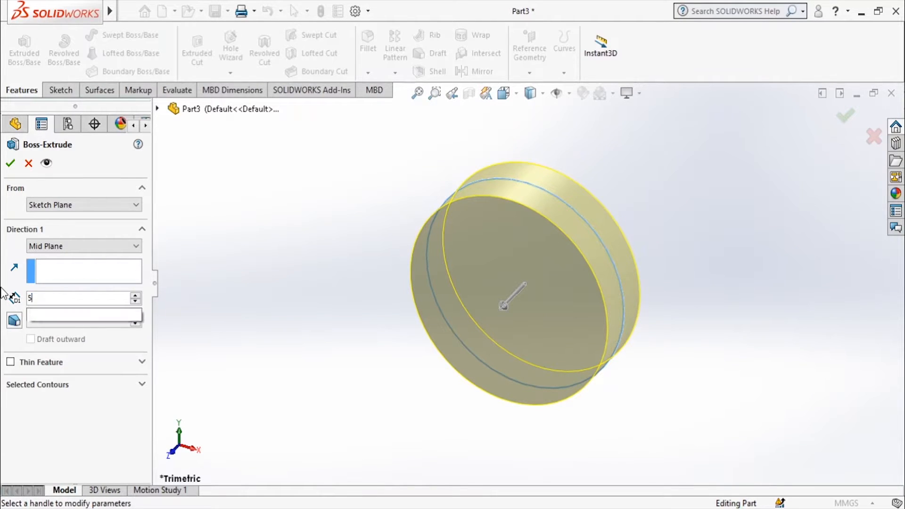
left_click(11, 164)
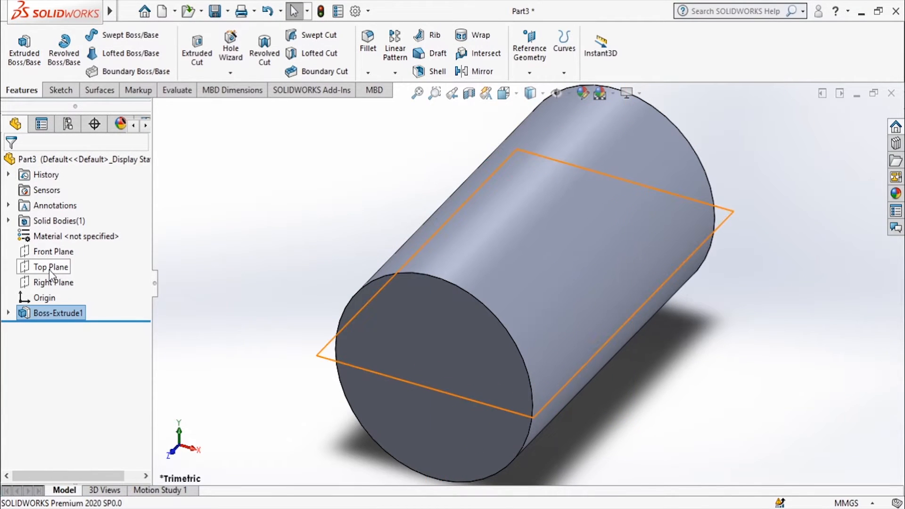
- Start a sketch on the Right Plane and draw a circle about 27 mm in diameter centred on the origin
left_click(52, 283)
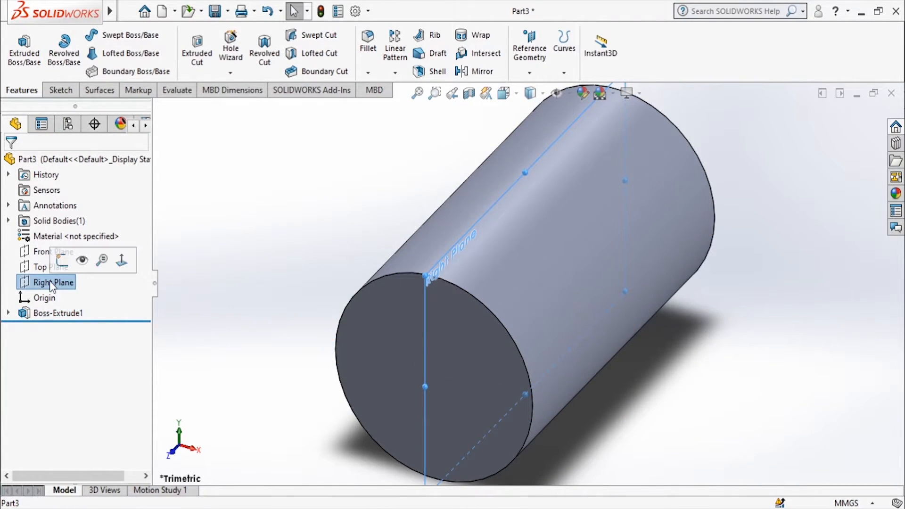
left_click(62, 260)
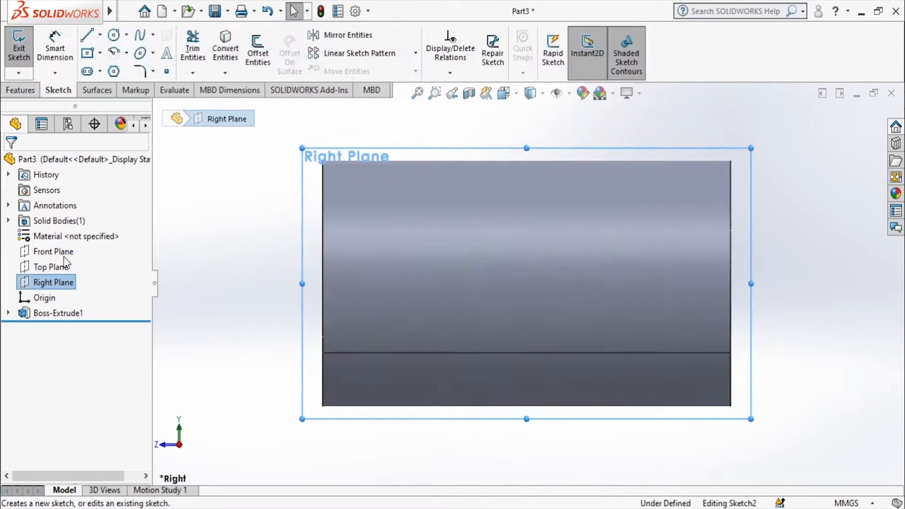
left_click(113, 35)
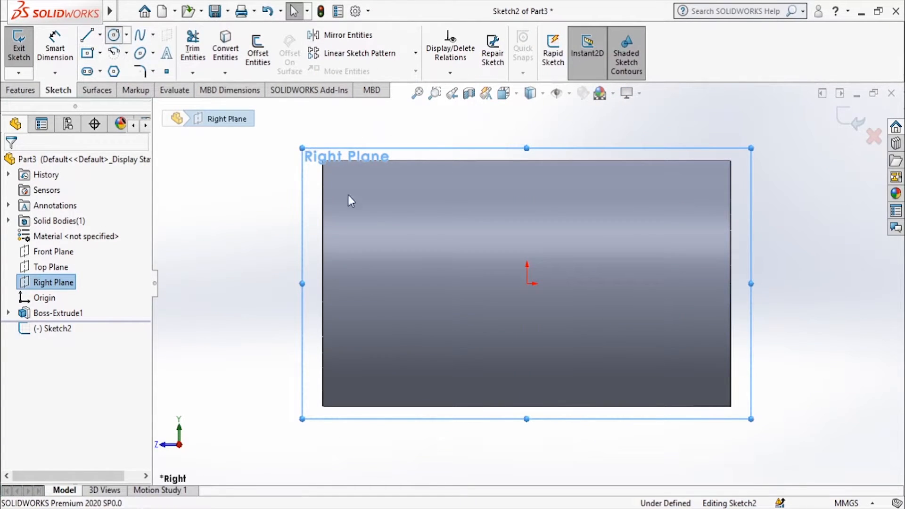
mouse_move(527, 283)
left_mouse_down()
mouse_move(606, 356)
mouse_move(597, 352)
left_mouse_up()
- Check the PDF drawing, dimension the Right Plane circle to a 32 mm diameter and exit the sketch
key("alt+Tab")
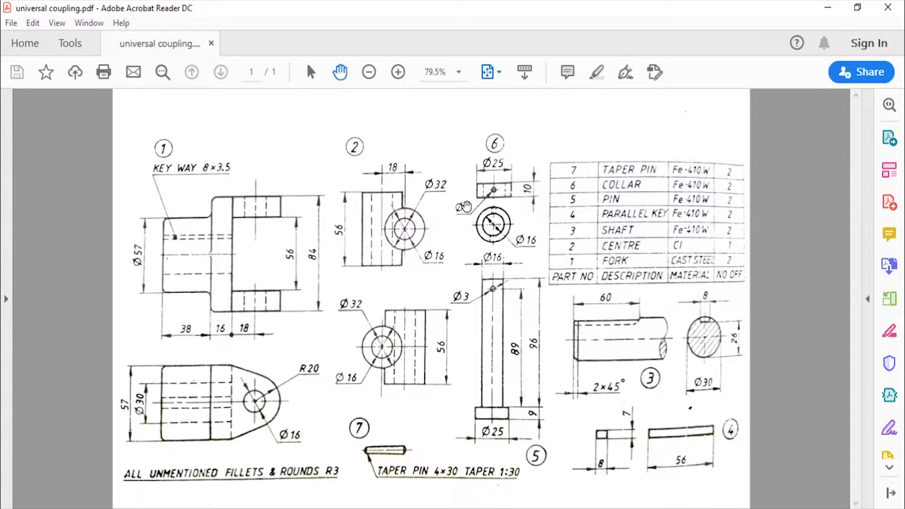
key("alt+Tab")
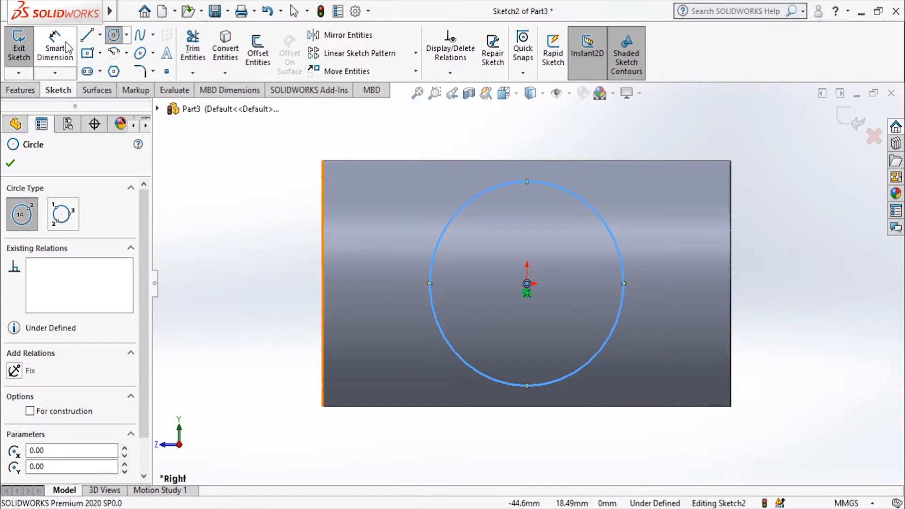
key("Escape")
left_click(622, 260)
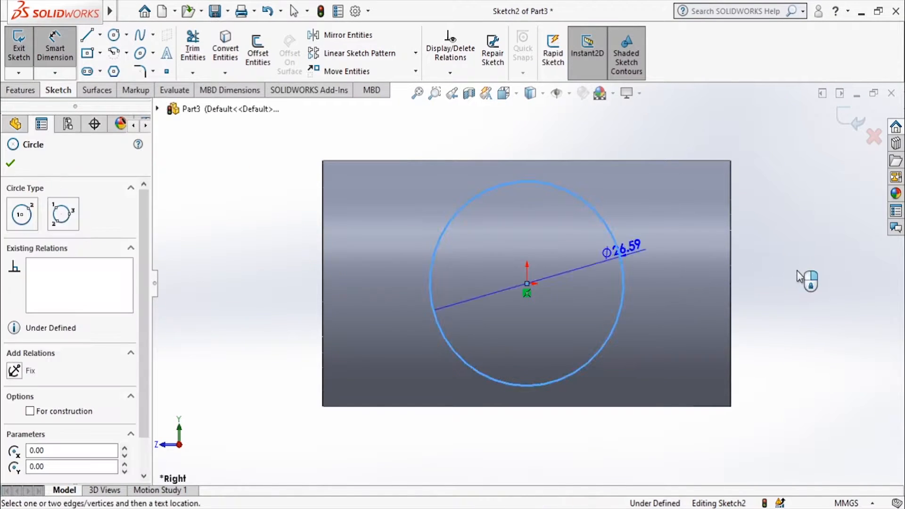
left_click(800, 276)
key("Return")
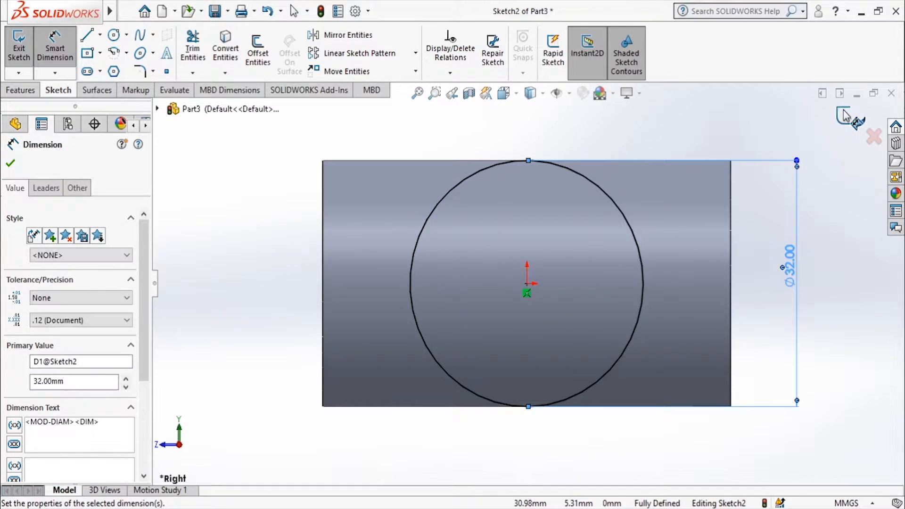
key("Escape")
- Extrude the Right Plane circle 56 mm with the Mid Plane end condition, merged with the first cylinder to form a cross
left_click(18, 61)
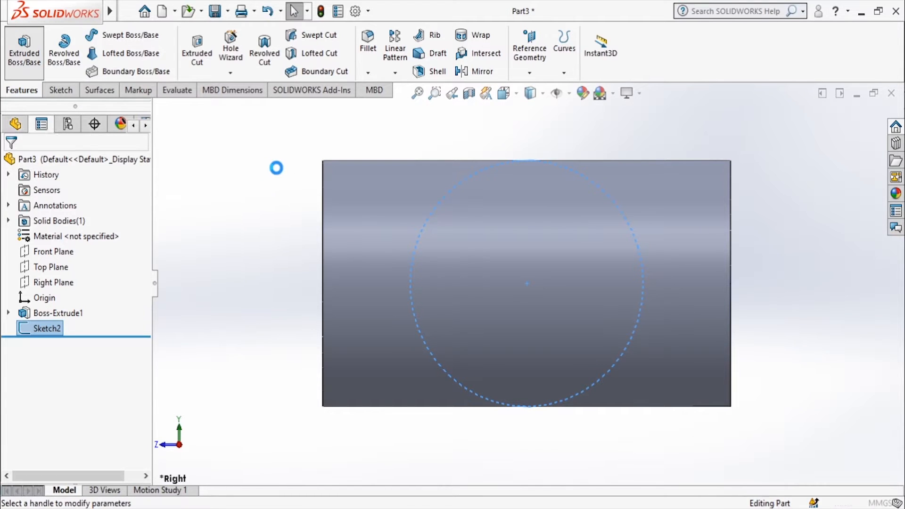
middle_click_drag(310, 210, 339, 229)
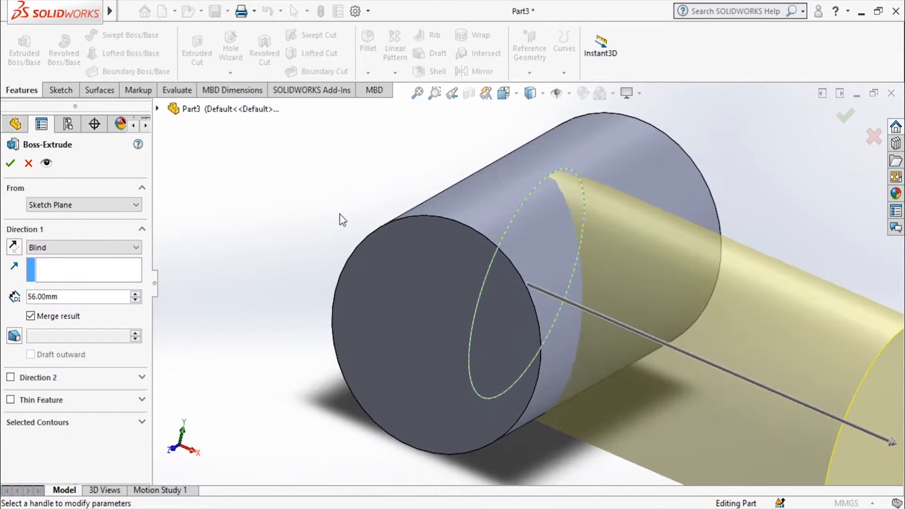
key("alt+Tab")
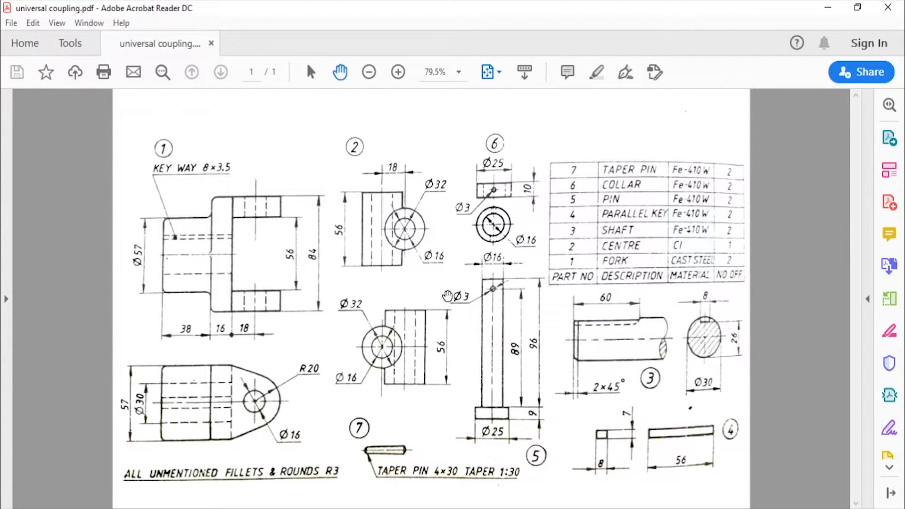
key("alt+Tab")
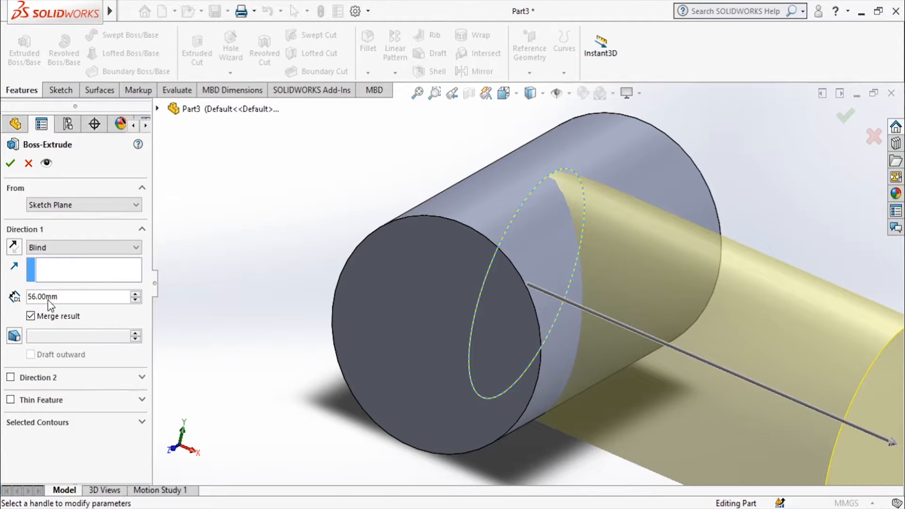
left_click(126, 248)
left_click(109, 315)
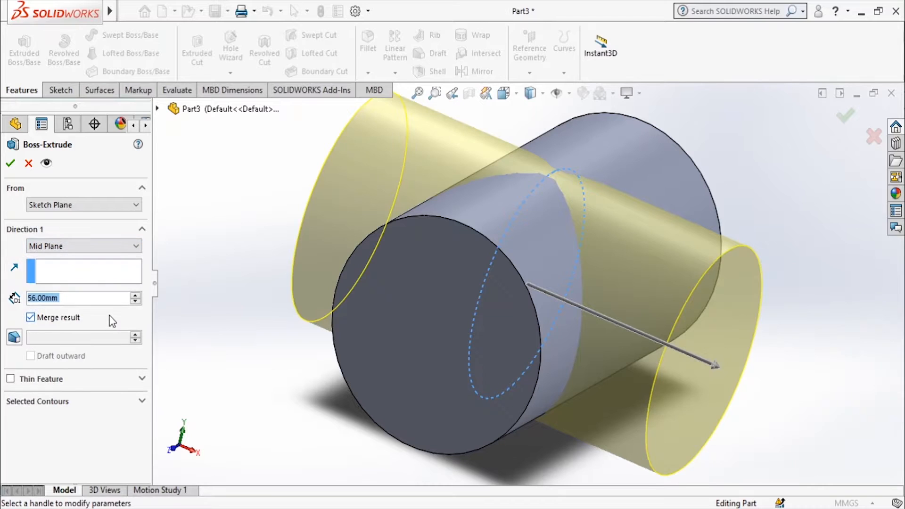
left_click(10, 163)
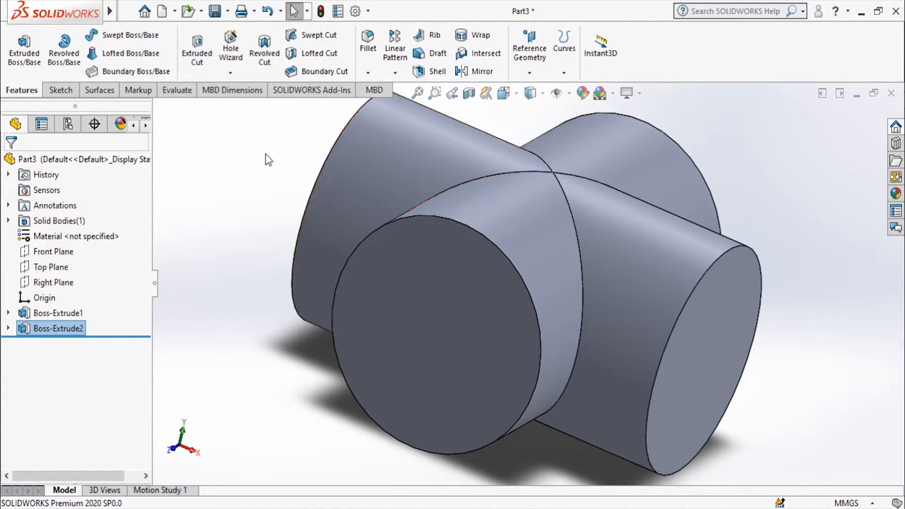
- Start a sketch on the first cylinder's end face and draw a circle about 19 mm in diameter centred on the origin
left_click(341, 298)
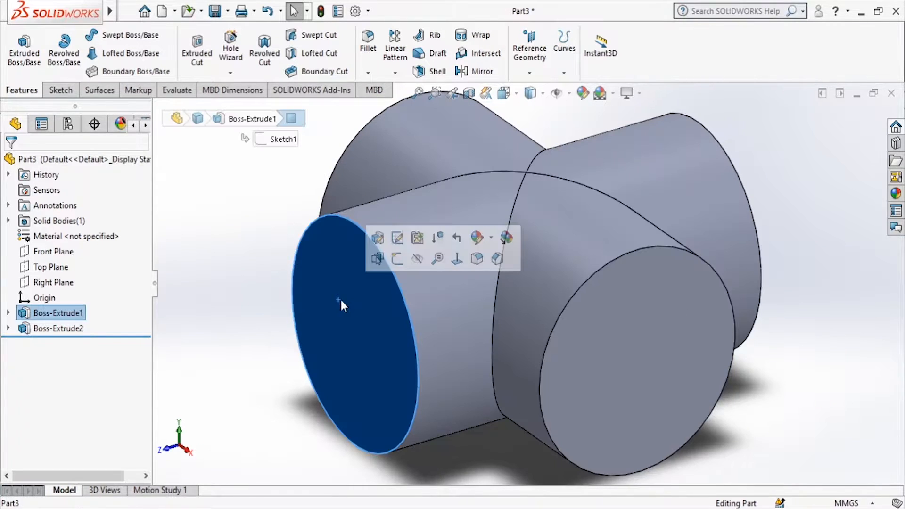
left_click(401, 258)
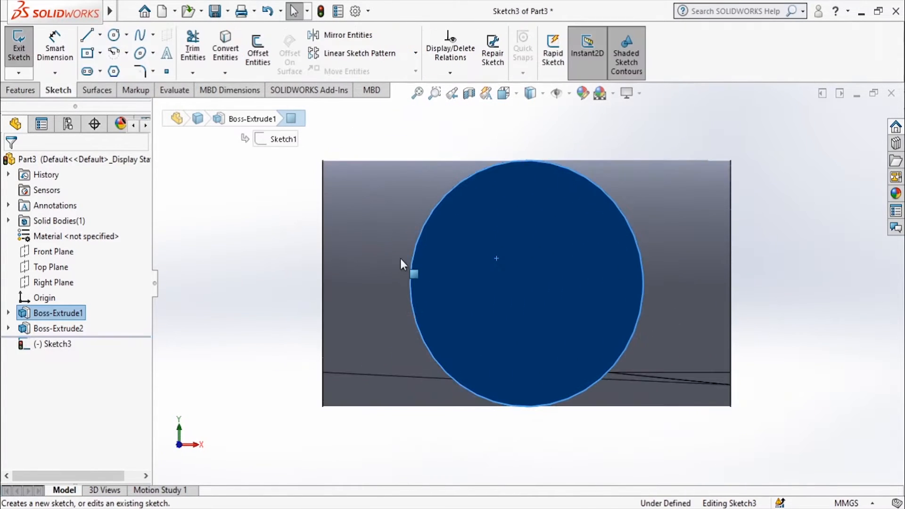
left_click(116, 36)
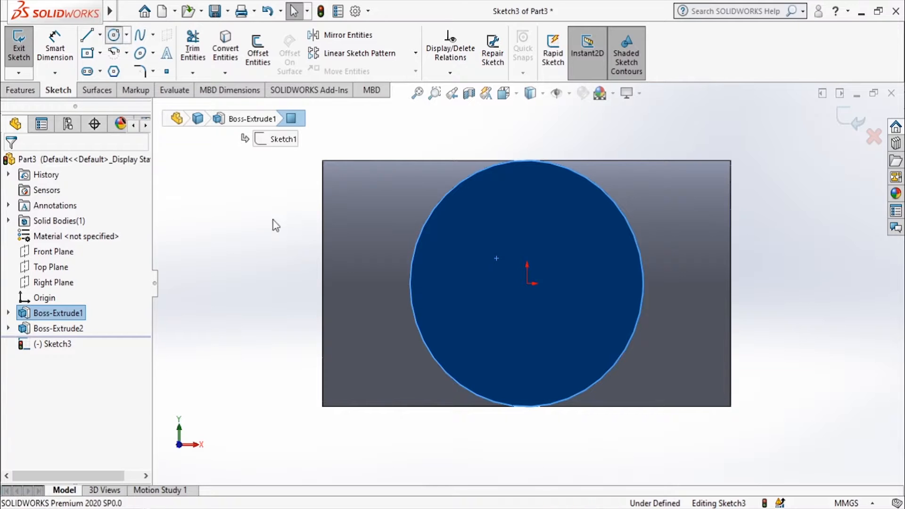
left_click(528, 284)
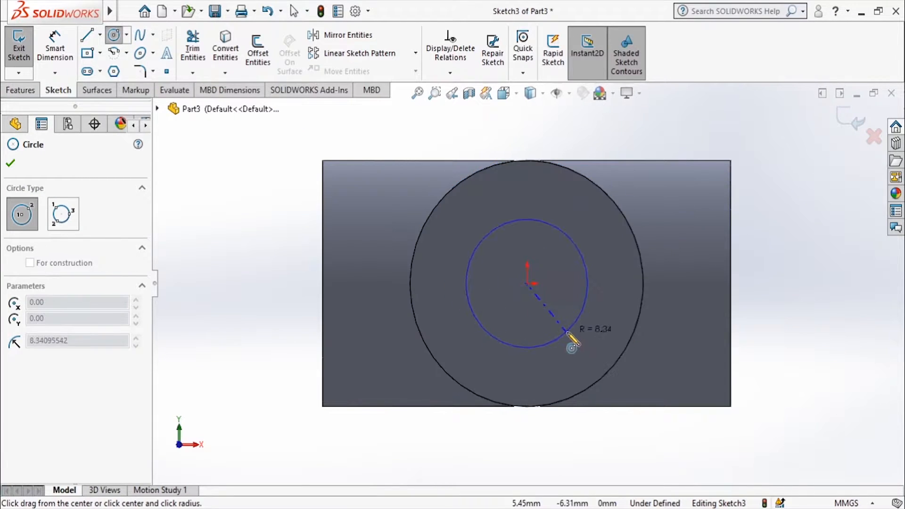
left_click(572, 335)
- Dimension the circle on the first cylinder's end face to a 16 mm diameter and exit the sketch
left_click(62, 49)
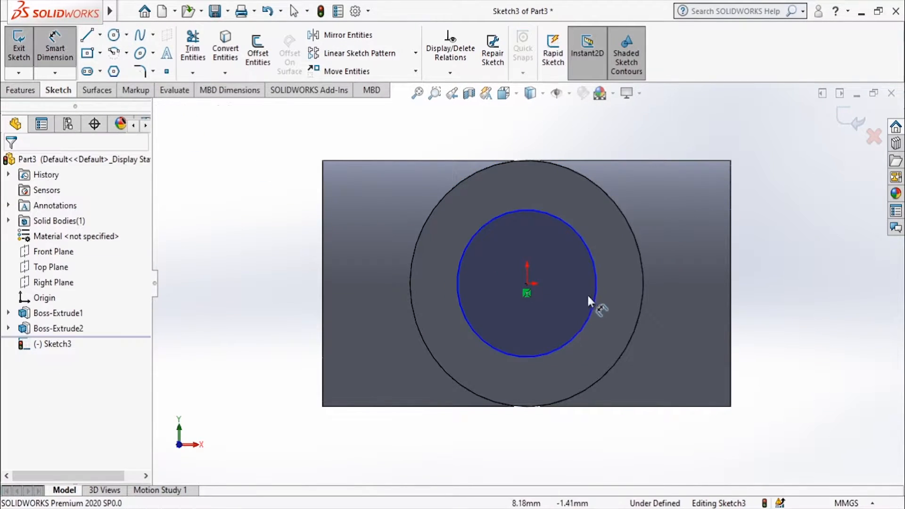
left_click(595, 302)
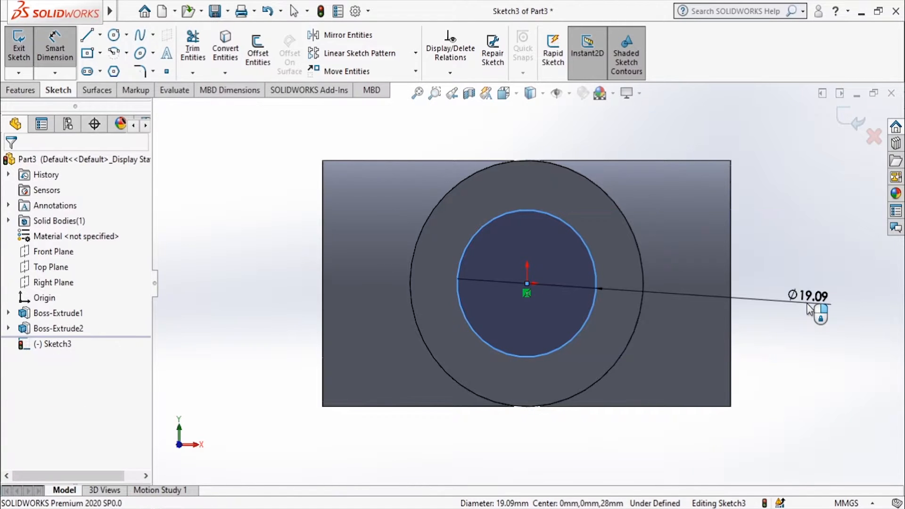
left_click(809, 309)
type("16")
key("Return")
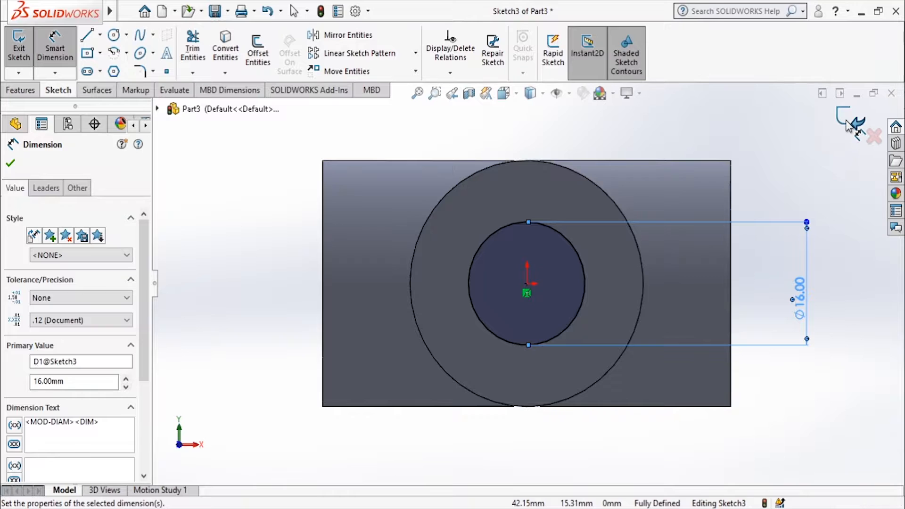
left_click(858, 122)
- Cut the 16 mm circle through the whole first cylinder with an Extruded Cut set to Through All
middle_click_drag(774, 165, 721, 213)
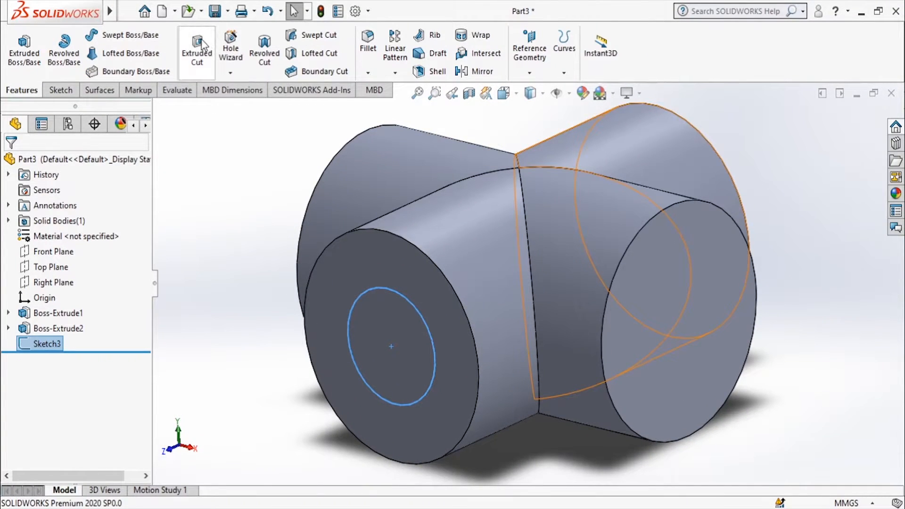
left_click(197, 55)
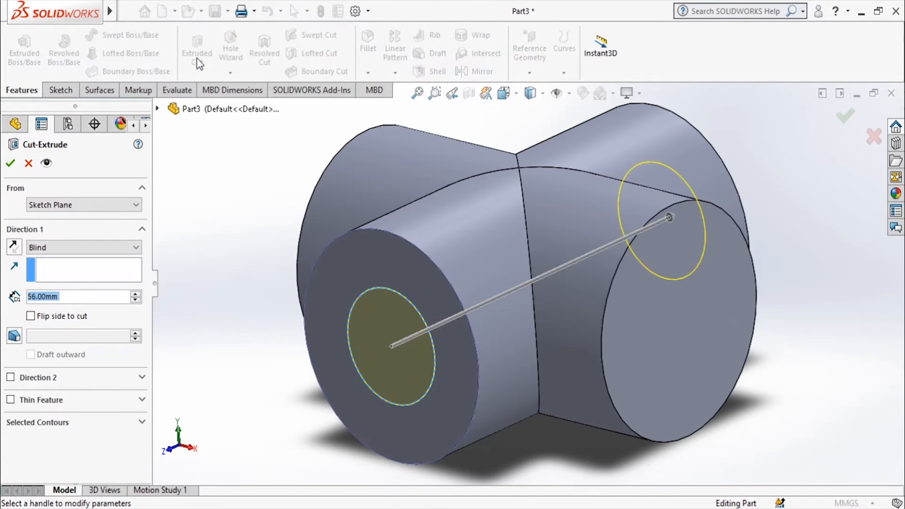
left_click(64, 247)
left_click(66, 270)
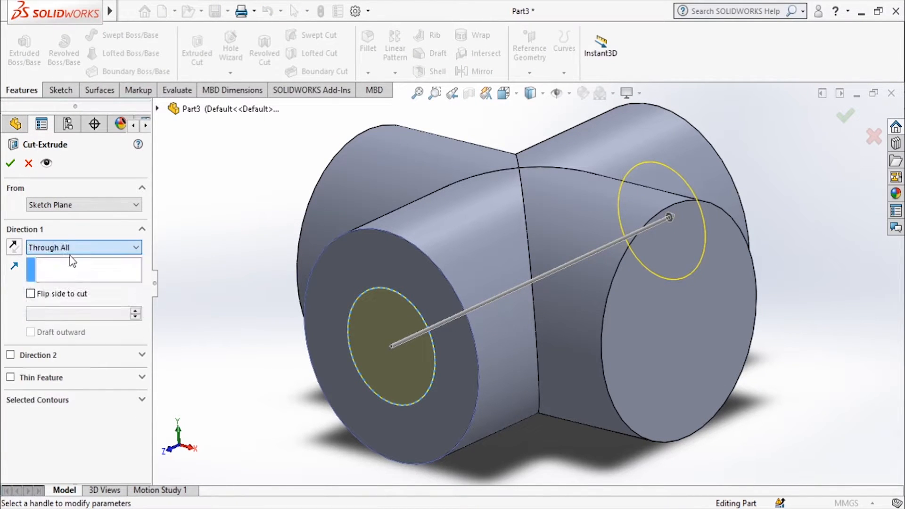
left_click(10, 162)
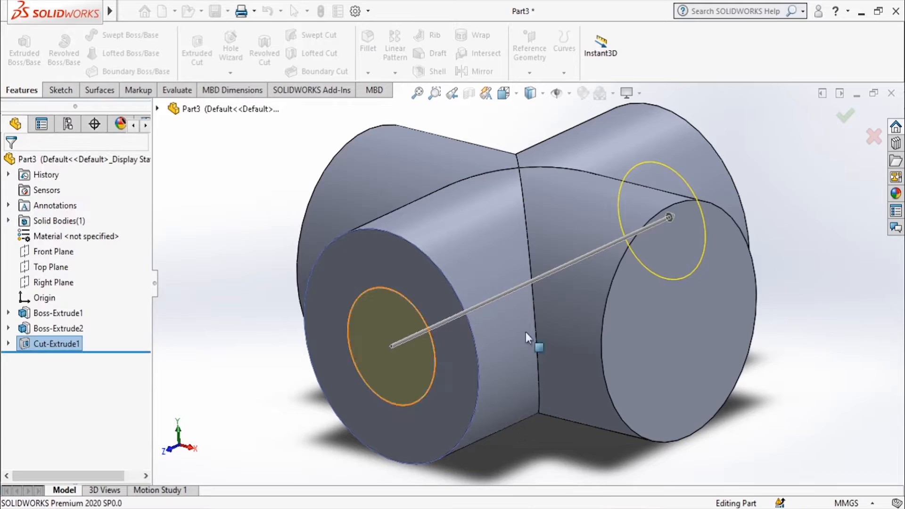
- Start a sketch on the second cylinder's end face and draw a circle about 17 mm in diameter centred on the origin
left_click(710, 331)
left_click(772, 286)
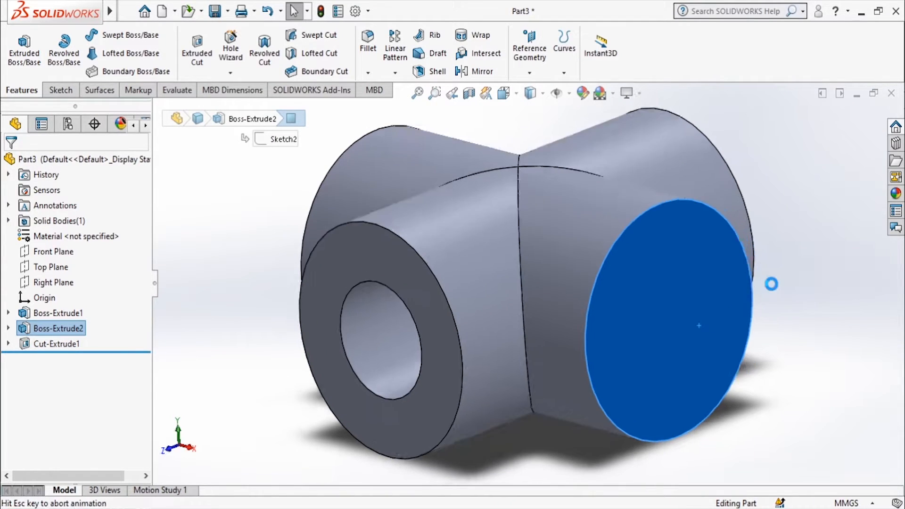
left_click(114, 35)
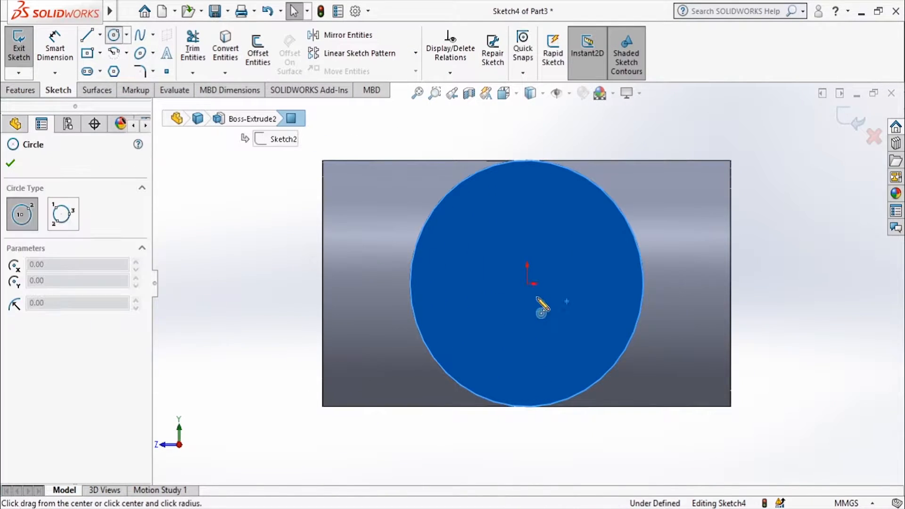
left_click(528, 283)
left_click(569, 329)
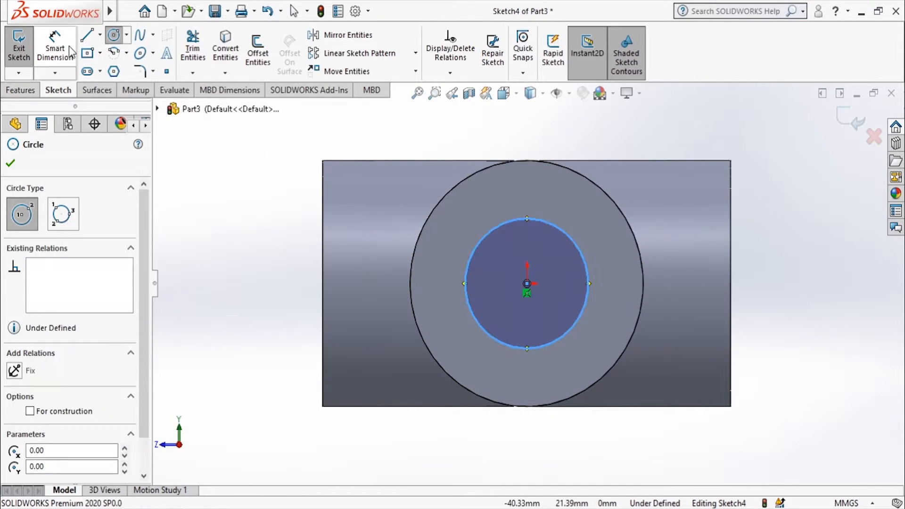
- Dimension the circle on the second cylinder's end face to a 16 mm diameter and exit the sketch
left_click(55, 47)
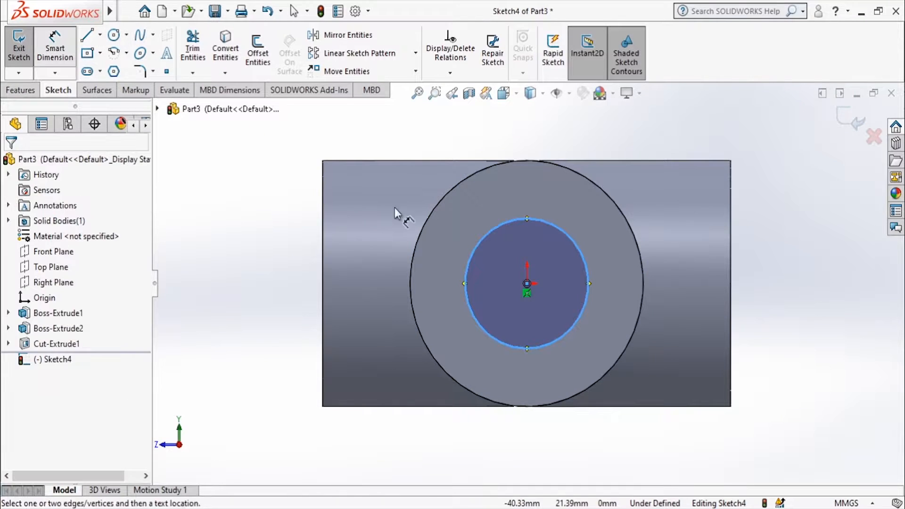
left_click(583, 247)
left_click(778, 278)
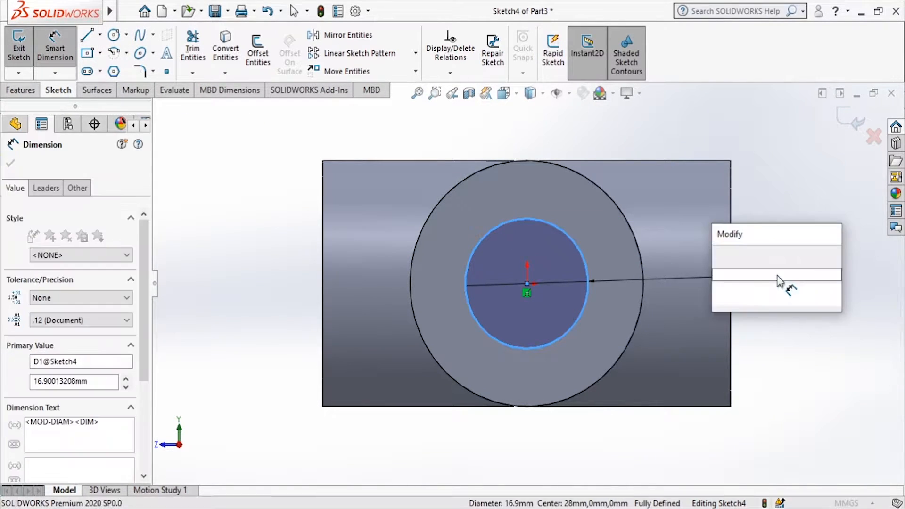
key("Return")
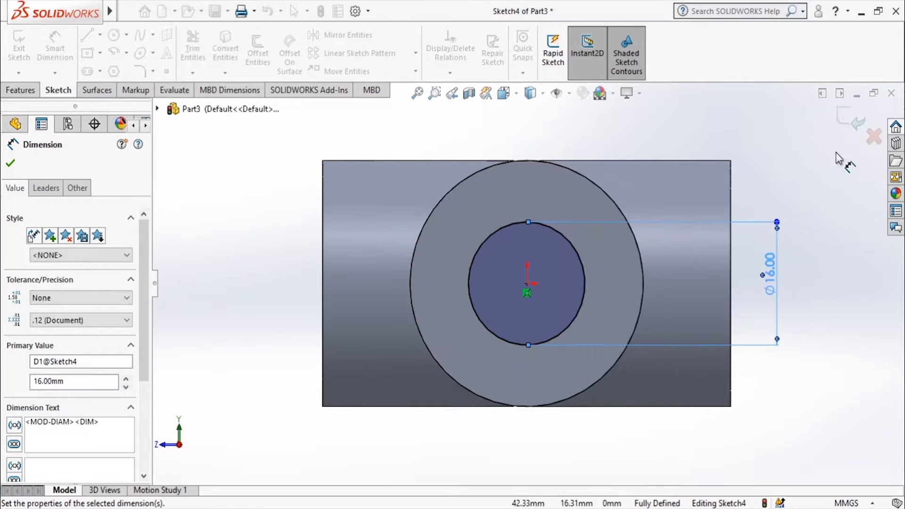
key("Escape")
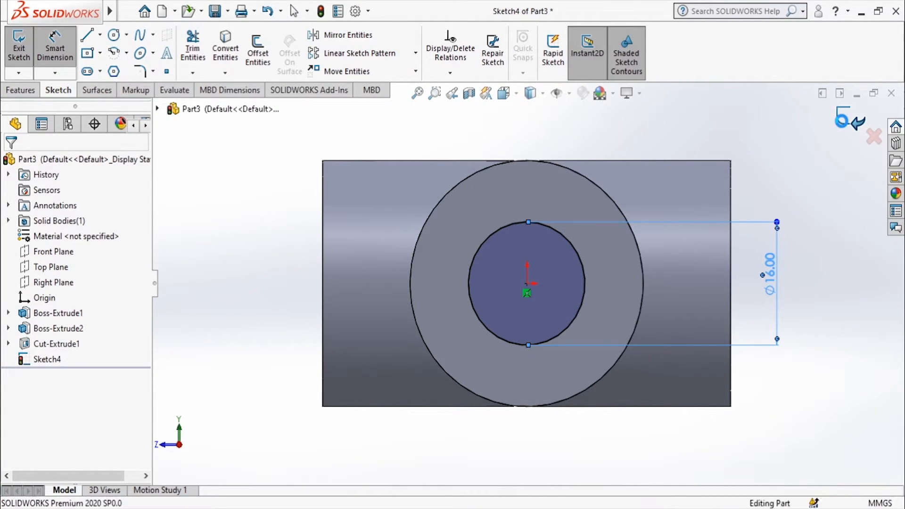
left_click(843, 120)
- Cut the second 16 mm circle through the crossing cylinder with an Extruded Cut set to Through All
mouse_move(794, 146)
middle_mouse_down()
mouse_move(743, 181)
mouse_move(651, 158)
middle_mouse_up()
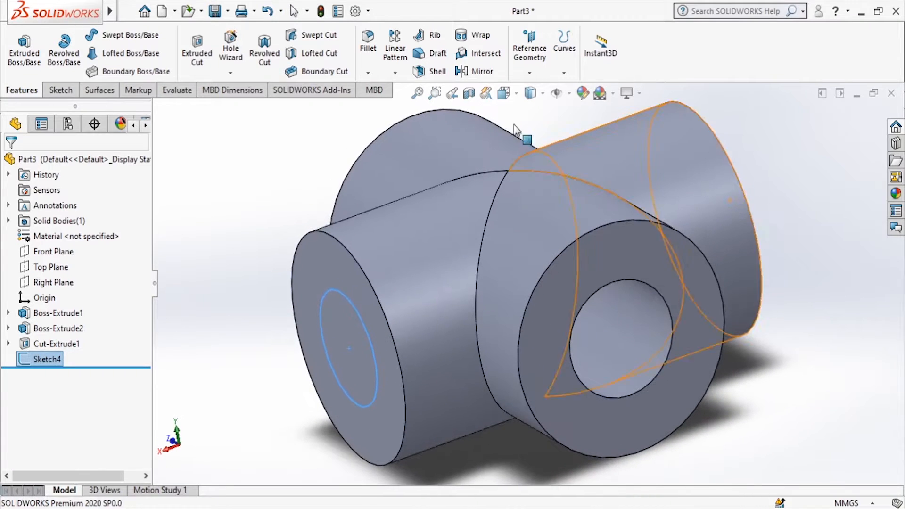
left_click(202, 51)
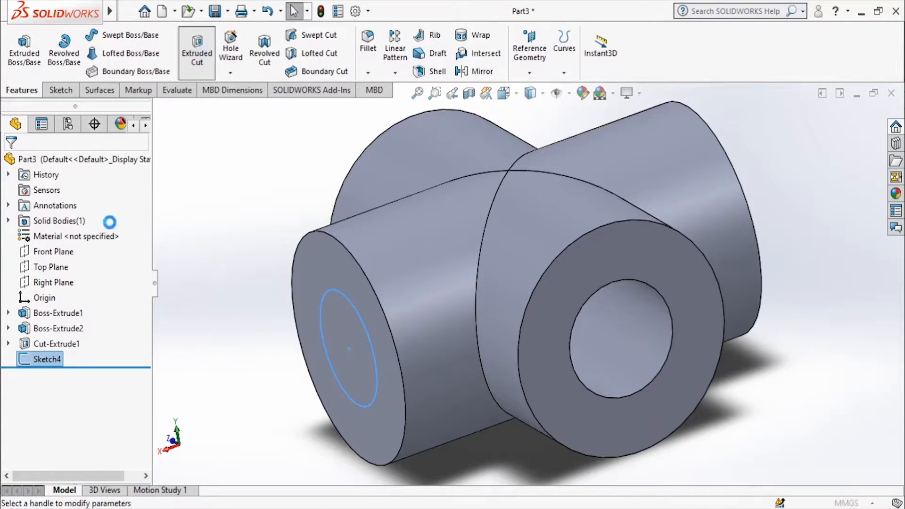
left_click(84, 247)
left_click(85, 270)
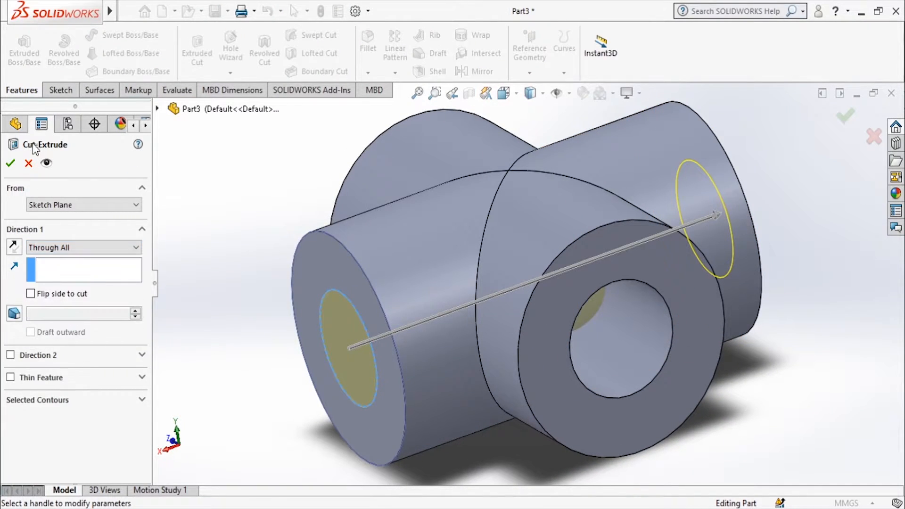
left_click(11, 164)
- Check the centre's material in the PDF parts list and open the material library for the part
middle_click_drag(179, 226, 474, 253)
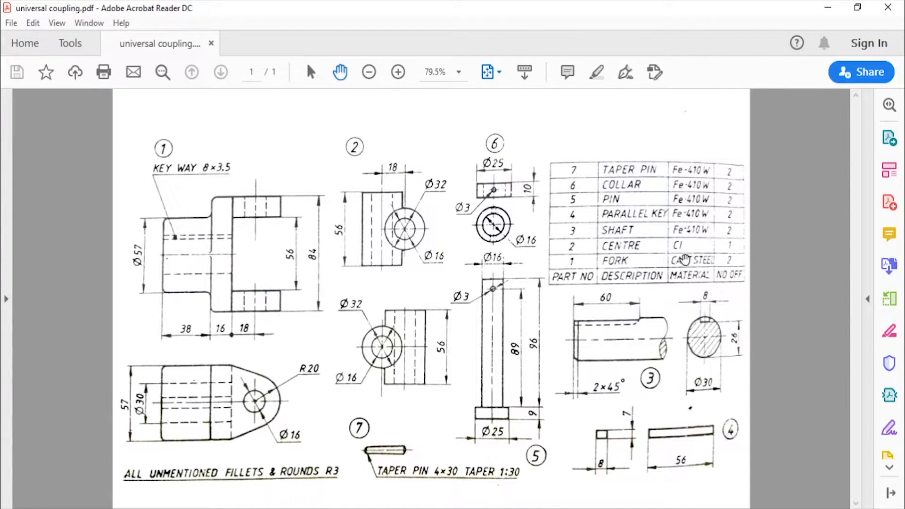
key("alt+Tab")
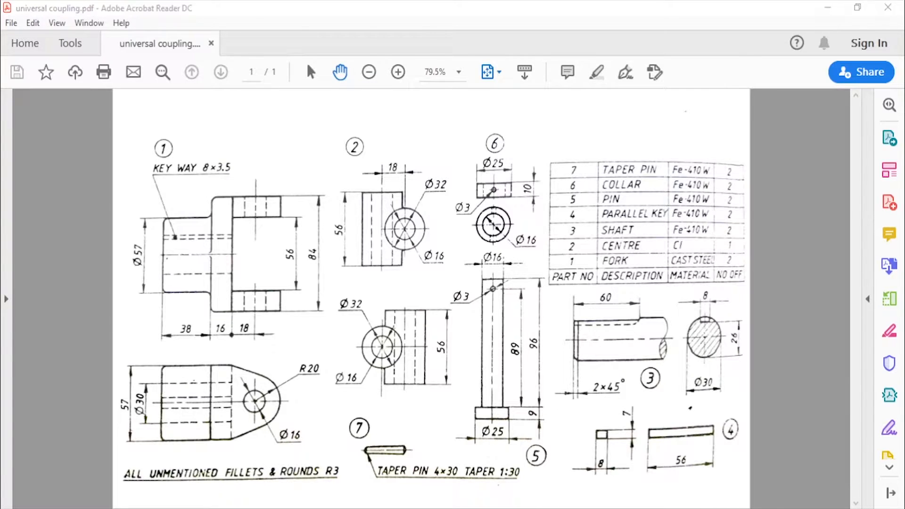
right_click(86, 242)
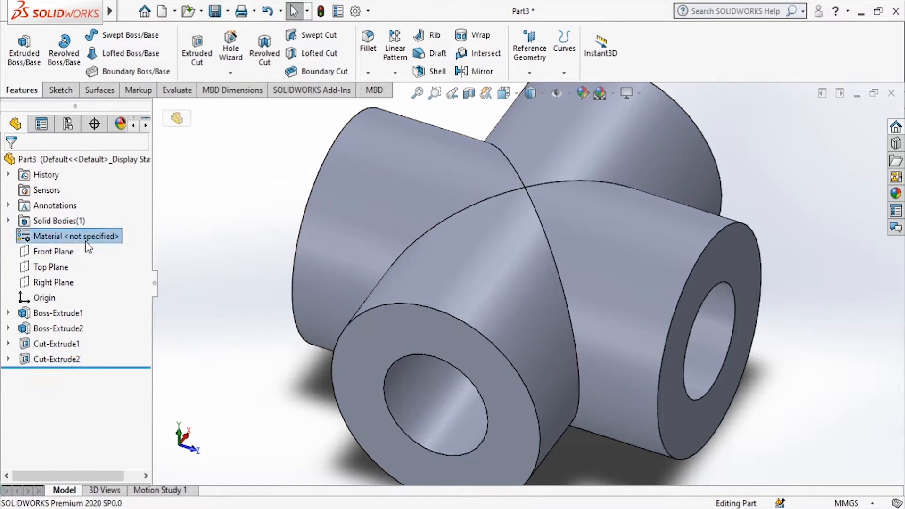
left_click(96, 217)
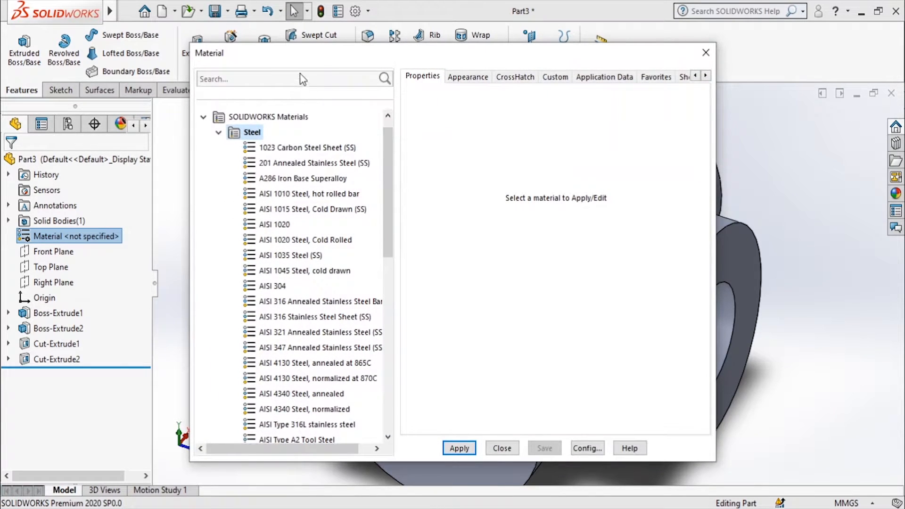
- Search the material library for "cast" and apply Gray Cast Iron to the part
left_click(303, 79)
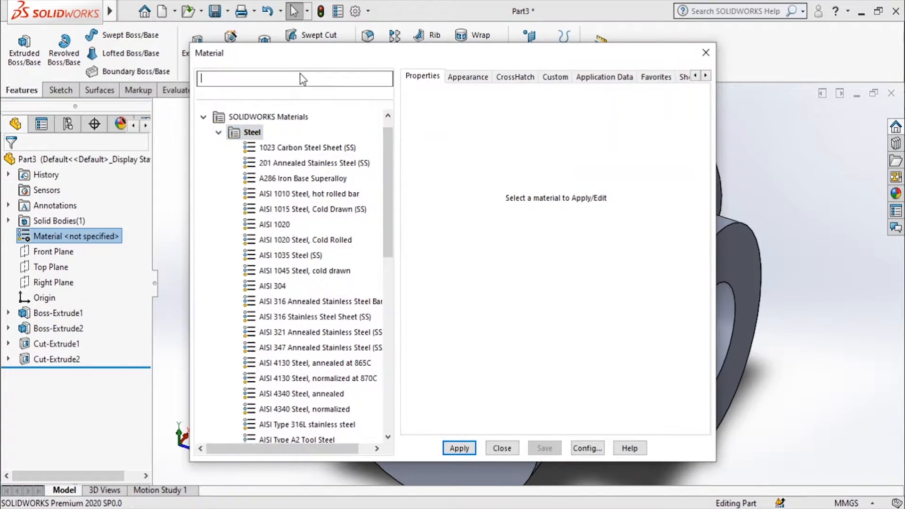
type("as")
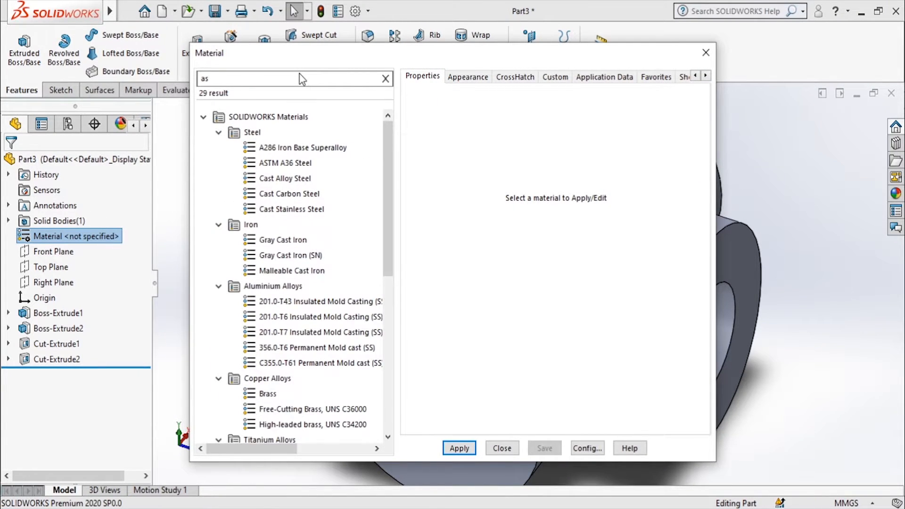
key("BackSpace")
key("BackSpace")
type("cast")
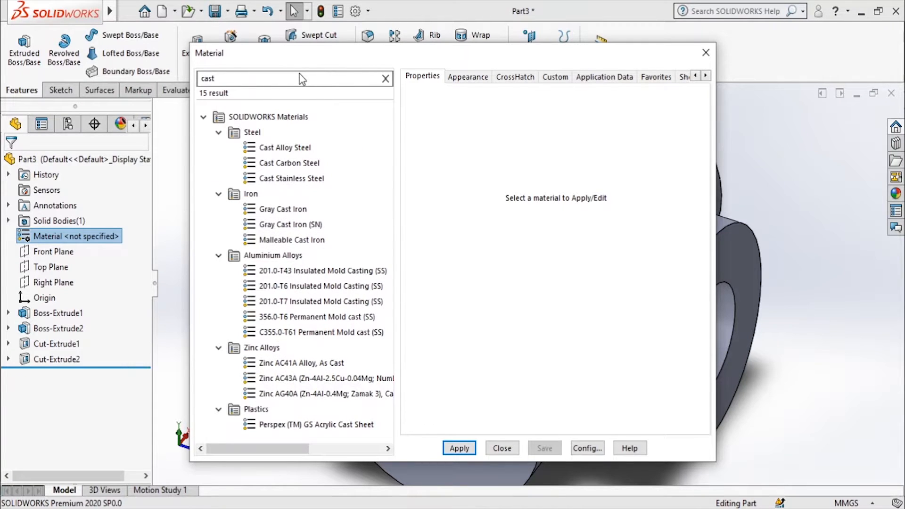
left_click(279, 210)
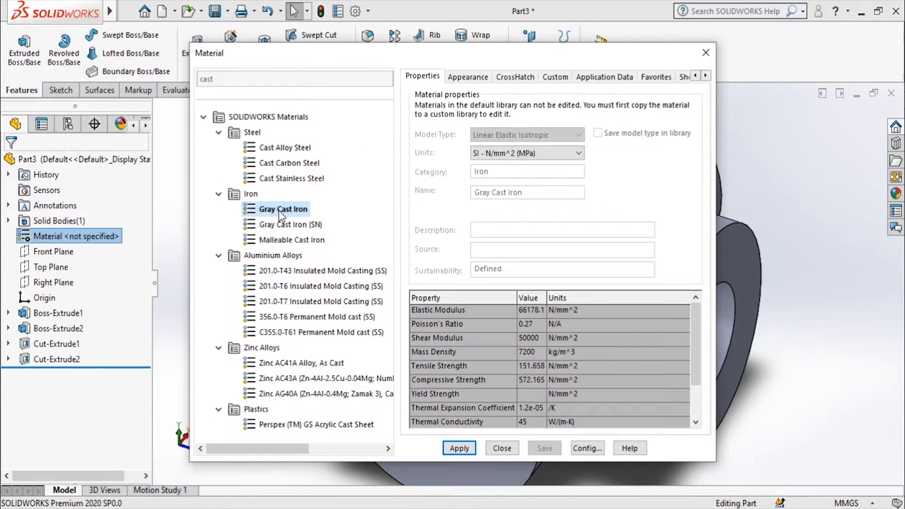
left_click(501, 449)
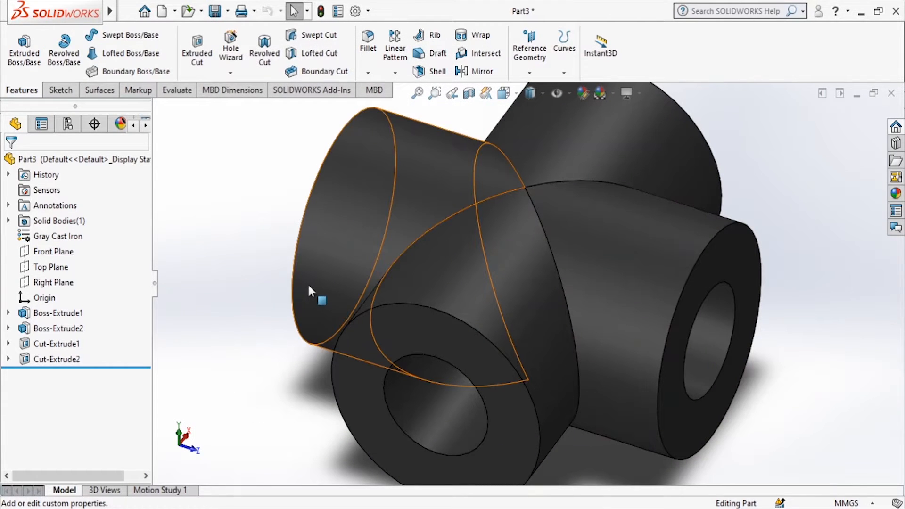
- Save the part as Centre in the UniversalCoupling folder
key("ctrl+s")
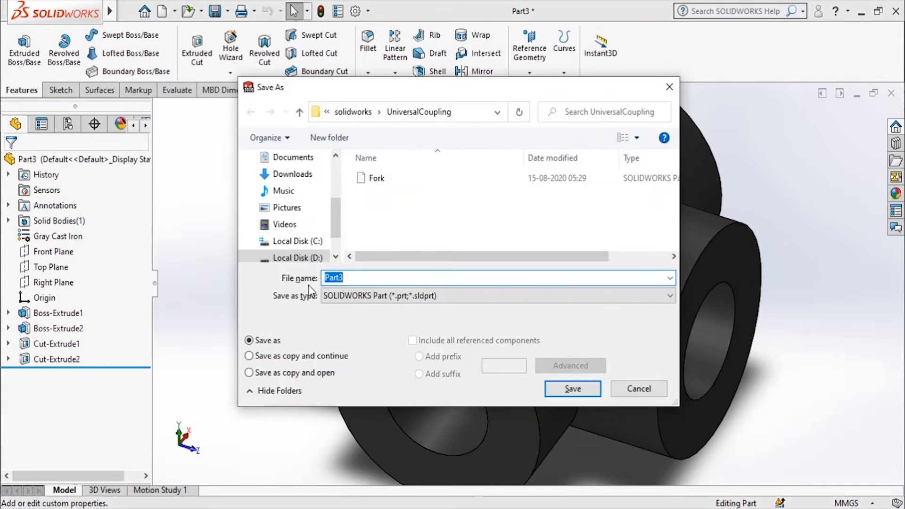
type("Ce")
left_click(586, 393)
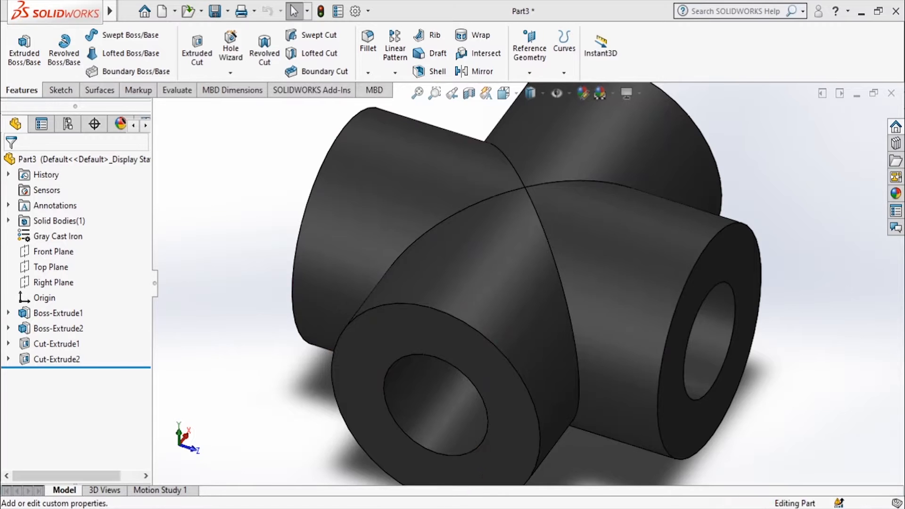
- Look over the remaining parts in the PDF drawing and close the Centre part document in SolidWorks
key("alt+Tab")
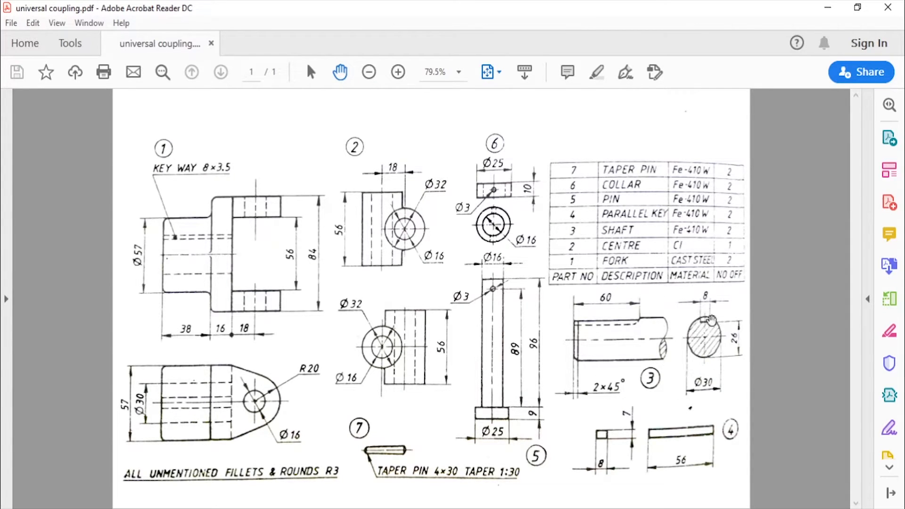
key("alt+Tab")
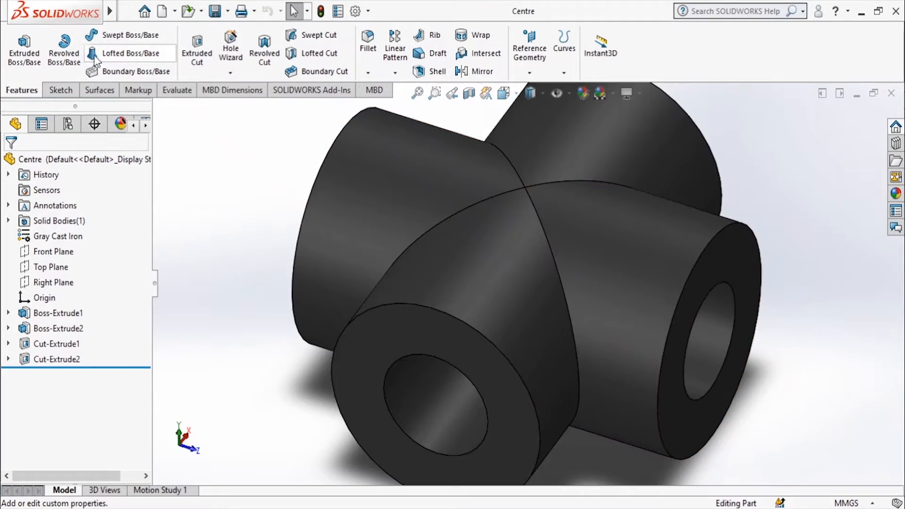
left_click(891, 93)
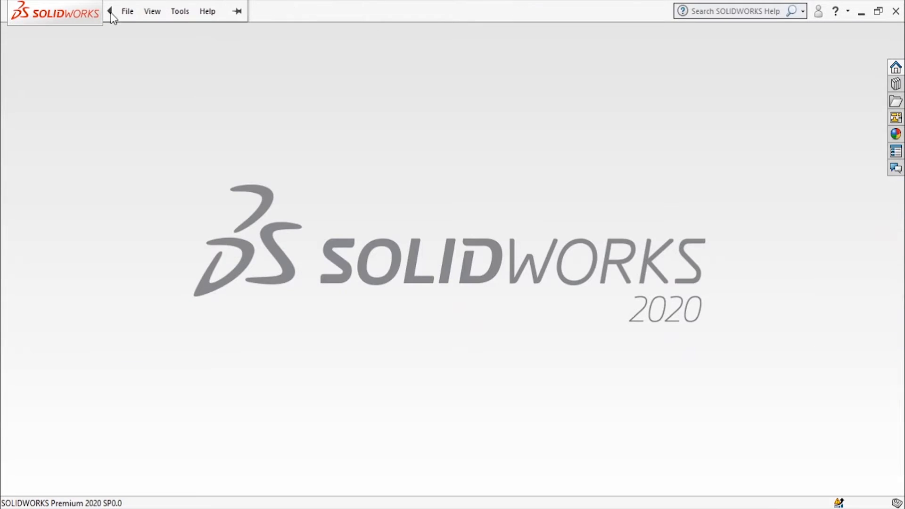
- Create a new part document and start a sketch on the Front Plane
left_click(128, 12)
left_click(134, 32)
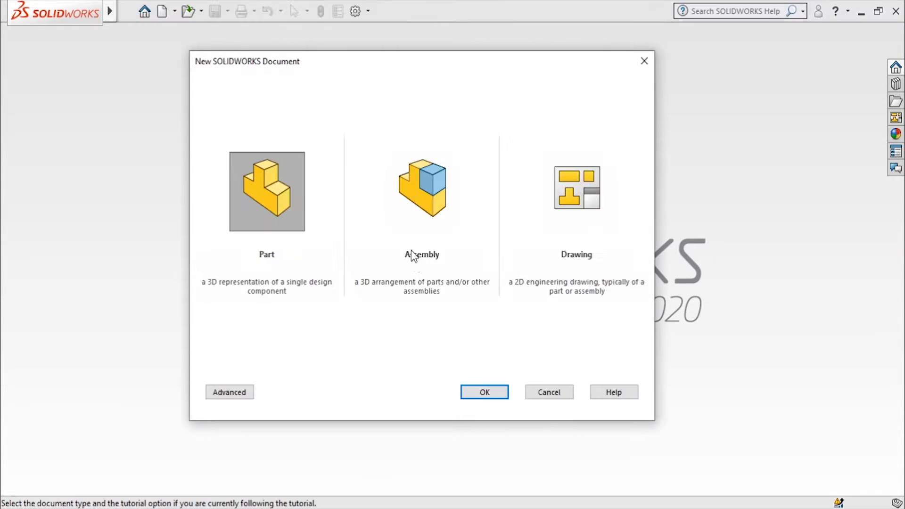
left_click(488, 391)
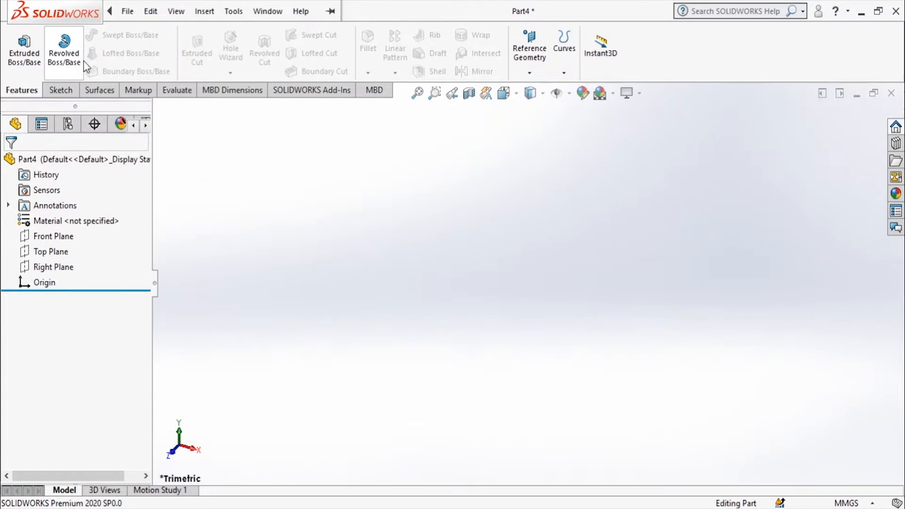
left_click(61, 89)
left_click(18, 32)
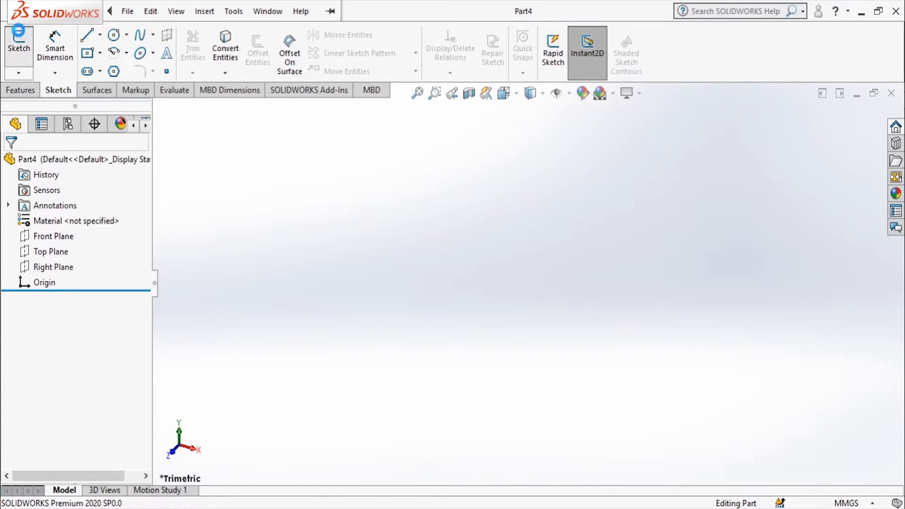
left_click(470, 179)
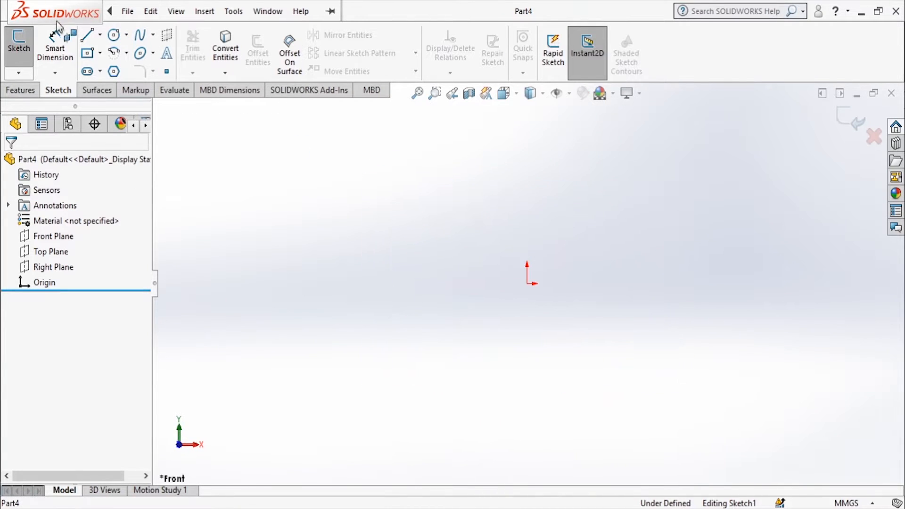
- Sketch a circle centred on the origin, set its diameter to 30 mm and finish the sketch
left_click(114, 35)
left_click(528, 284)
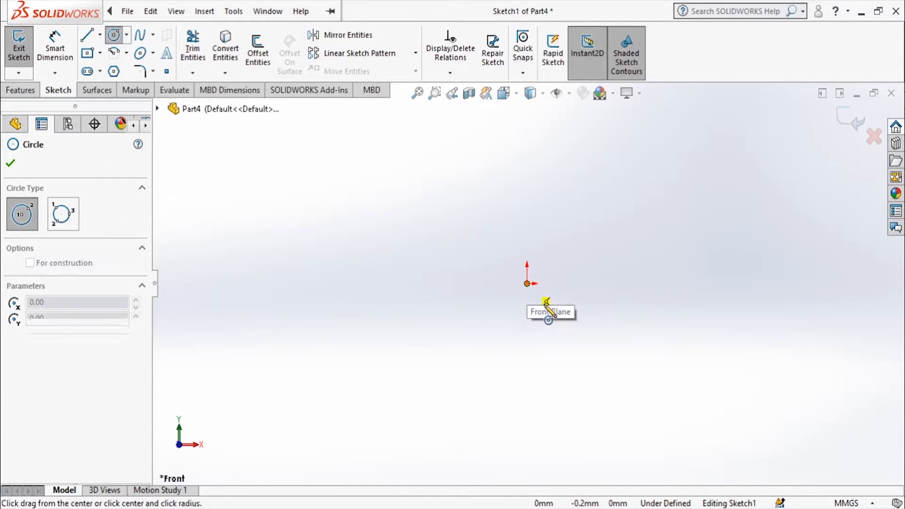
left_click(571, 336)
key("d")
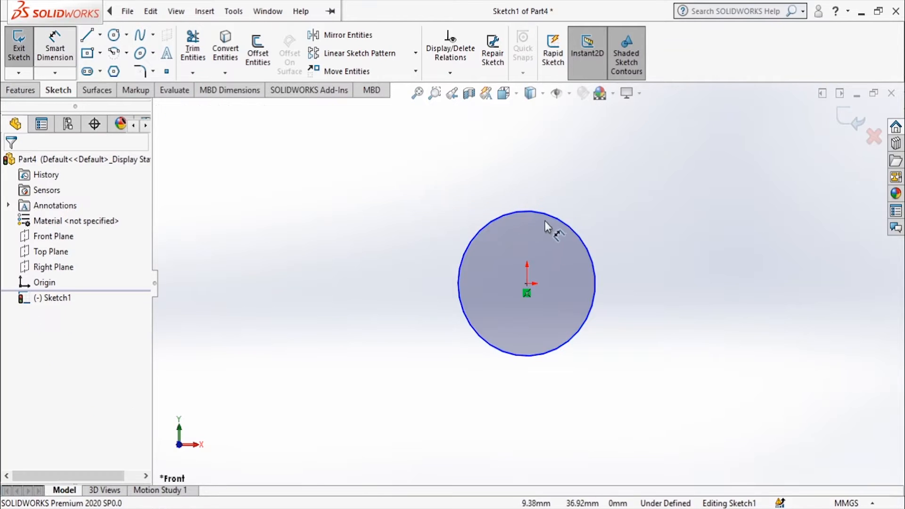
left_click(560, 223)
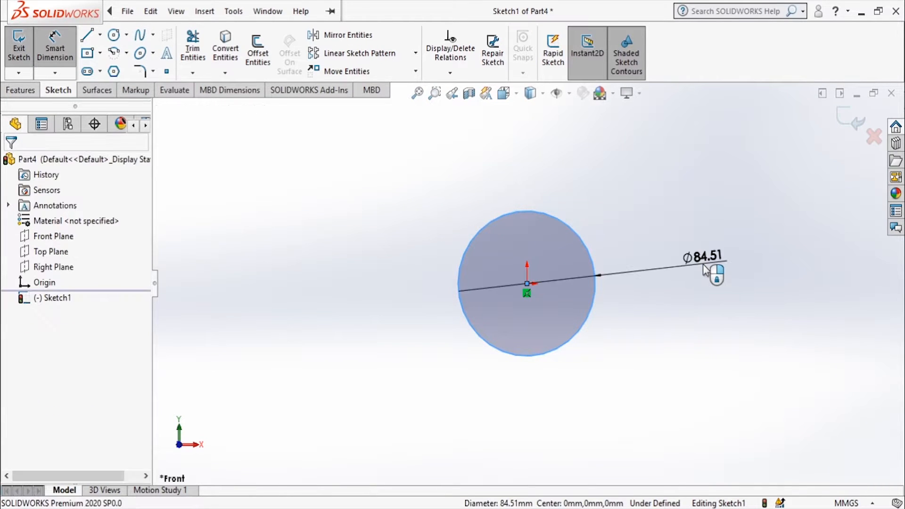
left_click(703, 264)
key("Return")
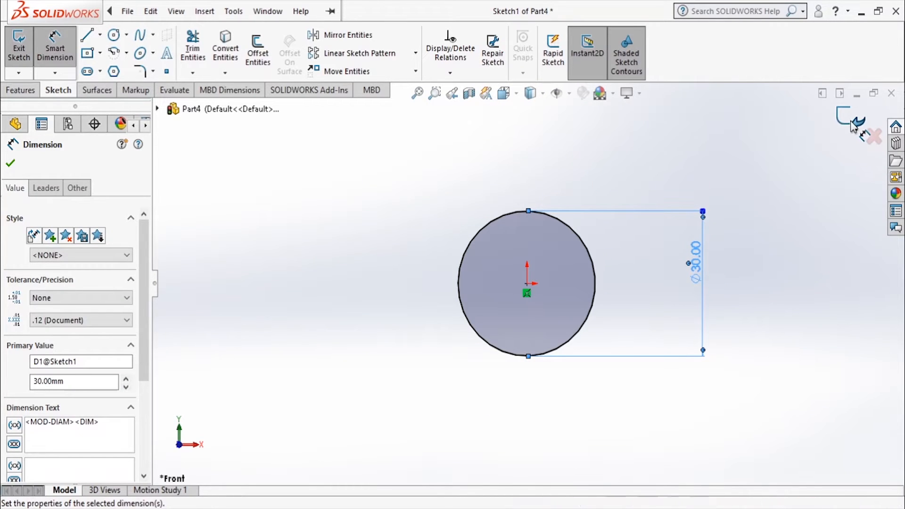
left_click(851, 122)
- Check the shaft in the PDF drawing and extrude the circle 90 mm as a blind boss
mouse_move(719, 181)
middle_mouse_down()
mouse_move(681, 216)
mouse_move(630, 222)
middle_mouse_up()
left_click(20, 89)
left_click(24, 47)
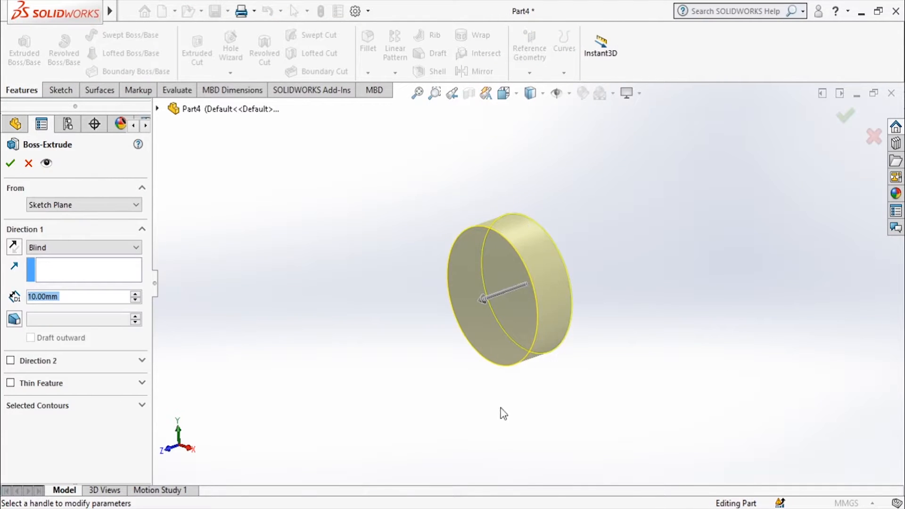
left_click(464, 453)
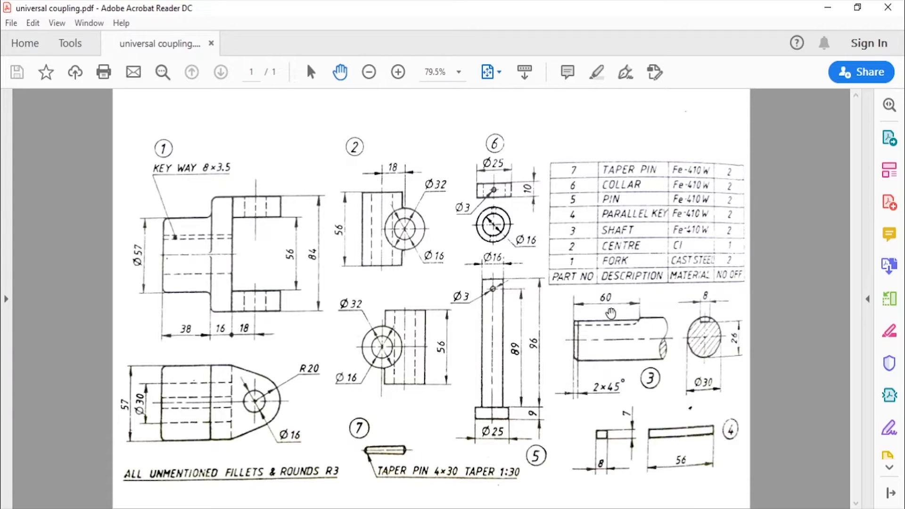
key("alt+Tab")
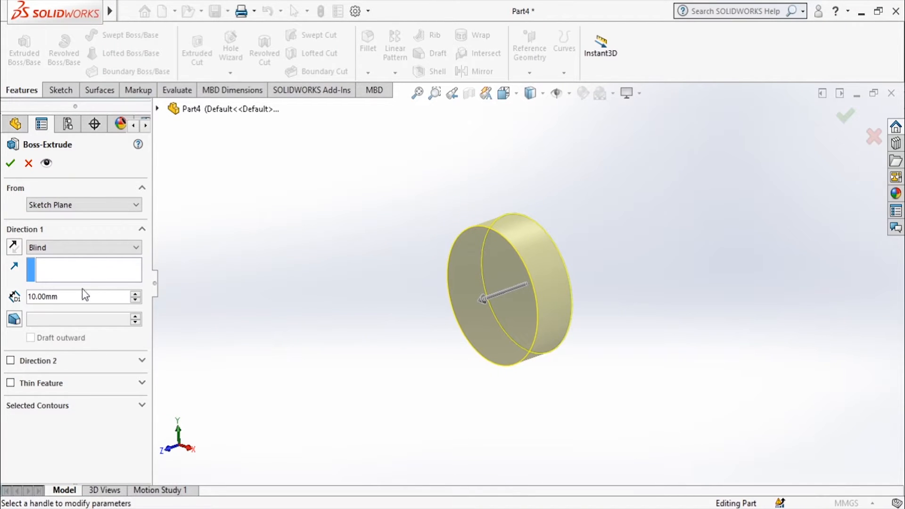
left_click_drag(66, 291, 2, 294)
type("90")
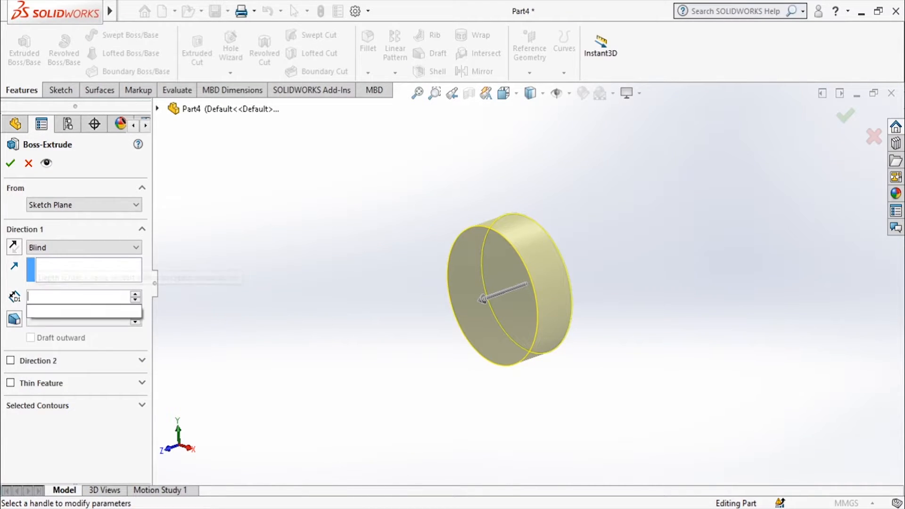
key("Return")
left_click(10, 163)
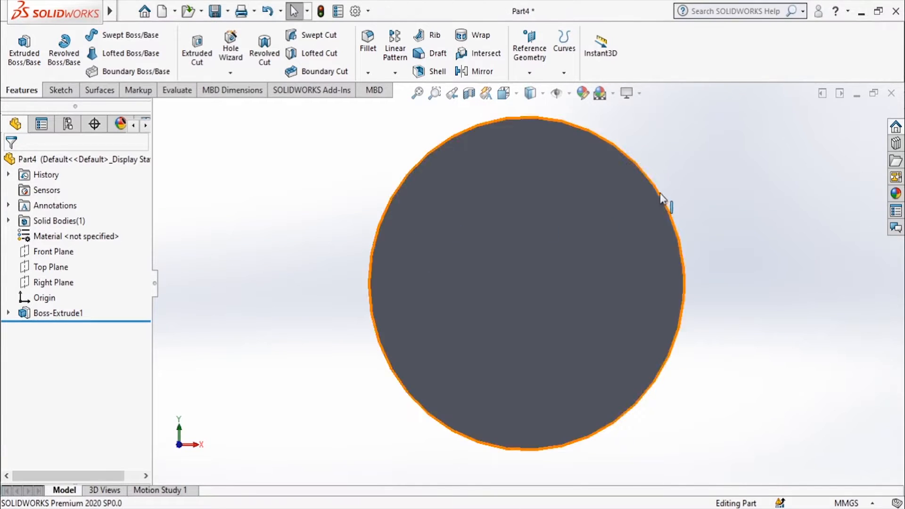
- Chamfer the shaft's front circular edge 2 mm at 45°, checking the chamfer size in the PDF drawing
mouse_move(667, 202)
middle_mouse_down()
mouse_move(676, 220)
mouse_move(616, 172)
middle_mouse_up()
left_click(367, 72)
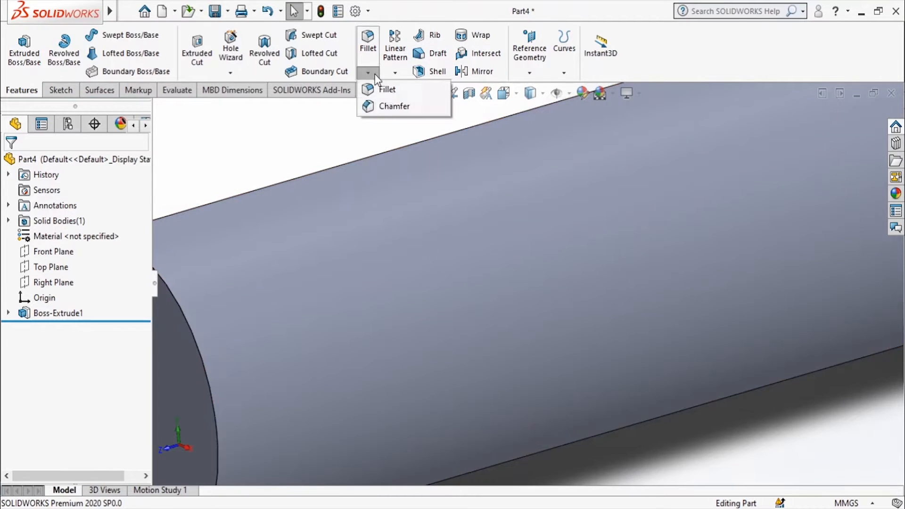
left_click(390, 108)
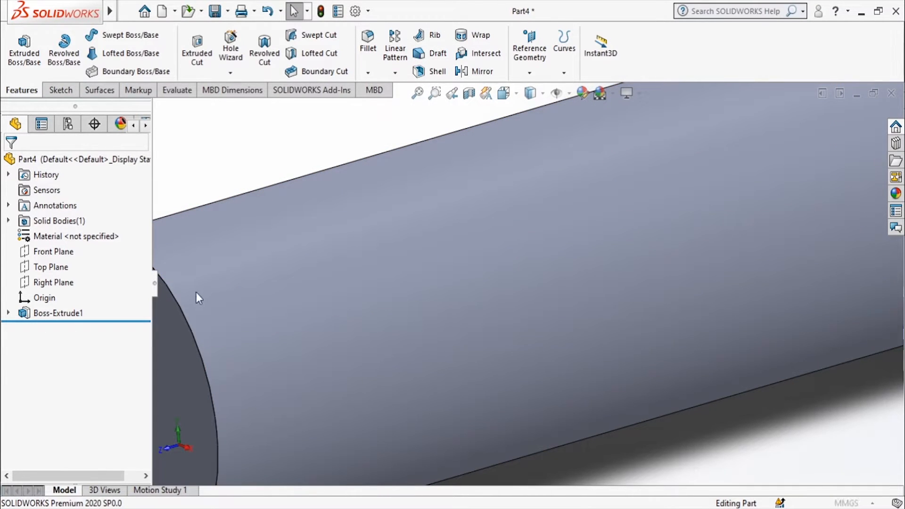
left_click(184, 318)
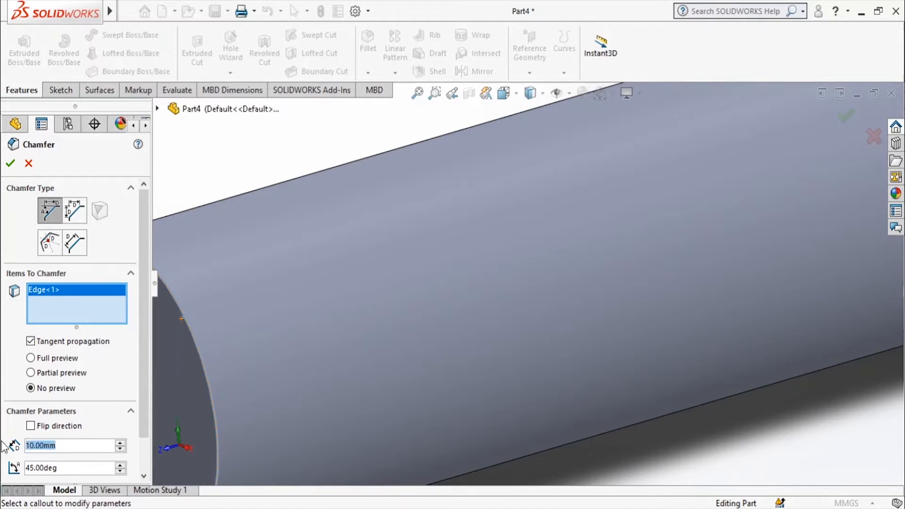
type("2")
key("Return")
key("alt+Tab")
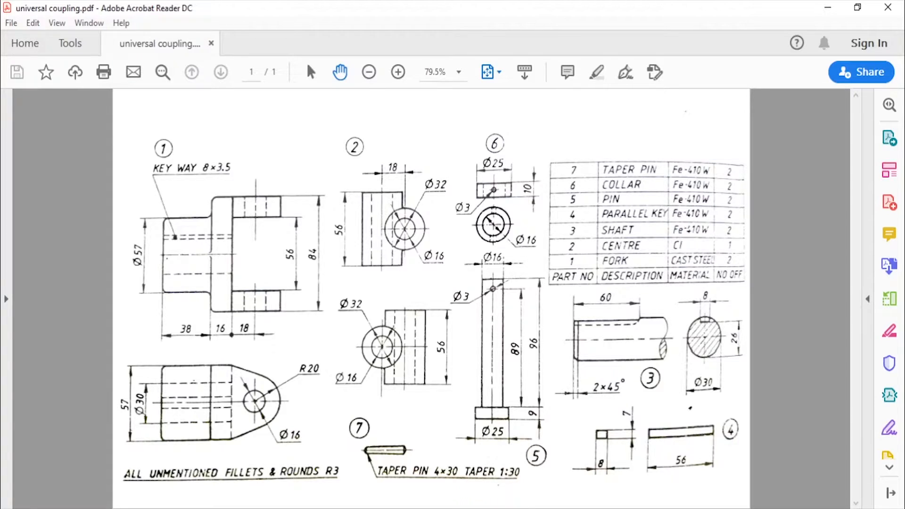
key("alt+Tab")
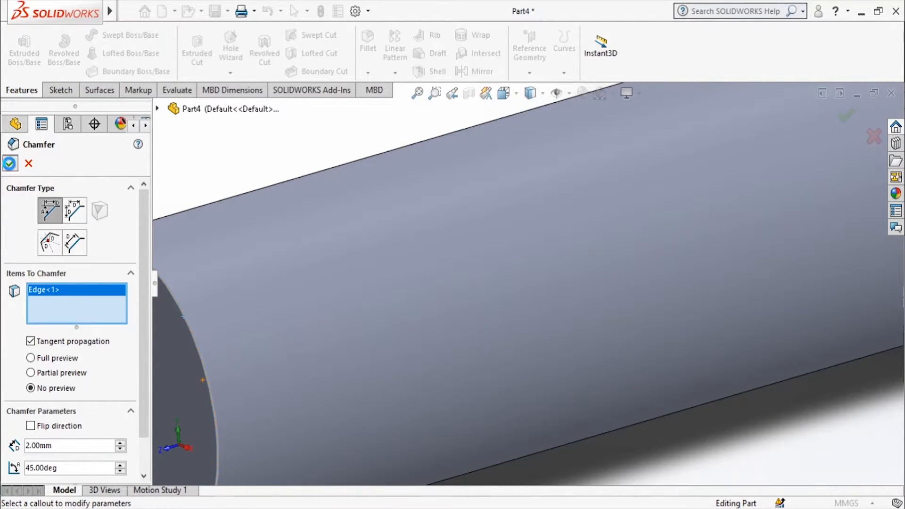
left_click(10, 164)
key("f")
- Start a sketch on the flat face at the shaft's chamfered end
left_click(336, 307)
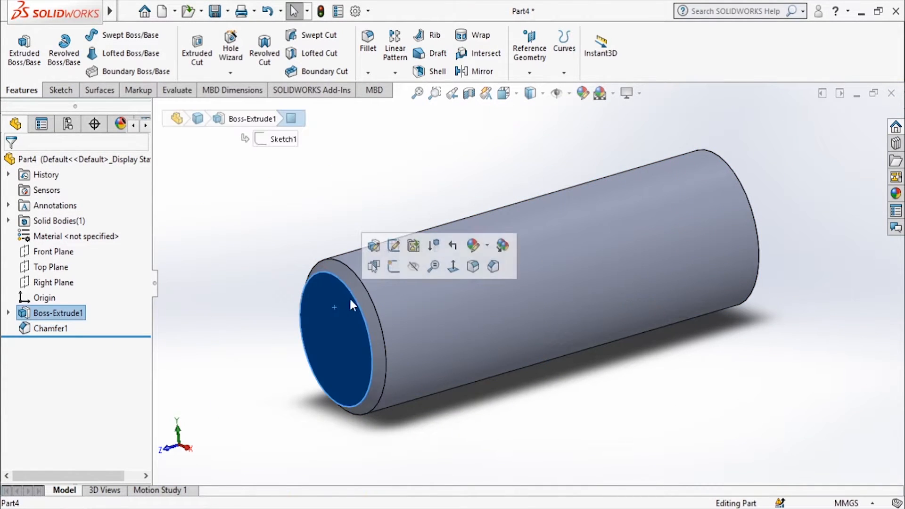
left_click(393, 267)
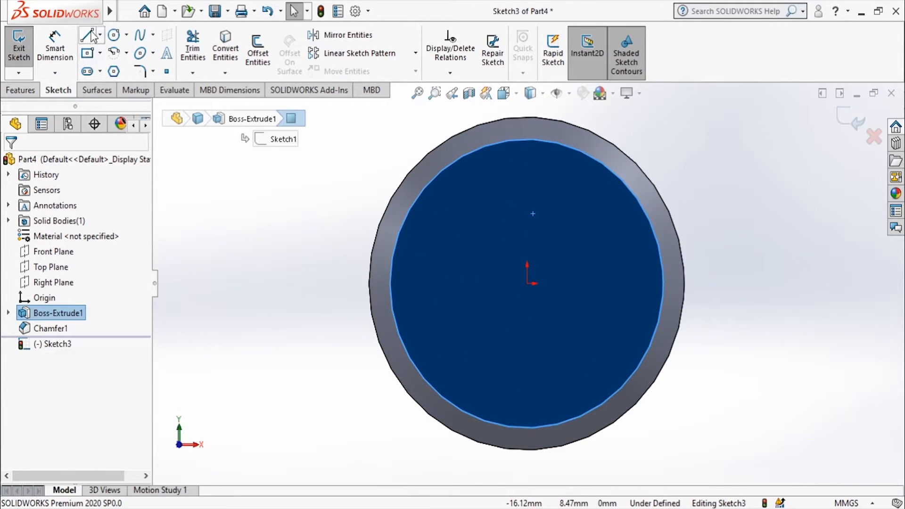
left_click(87, 35)
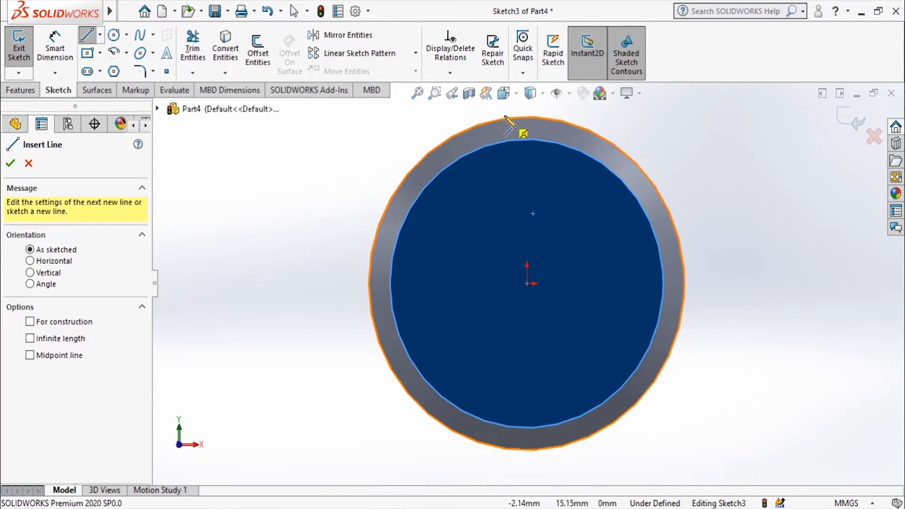
key("z")
scroll(561, 156, "down", 2)
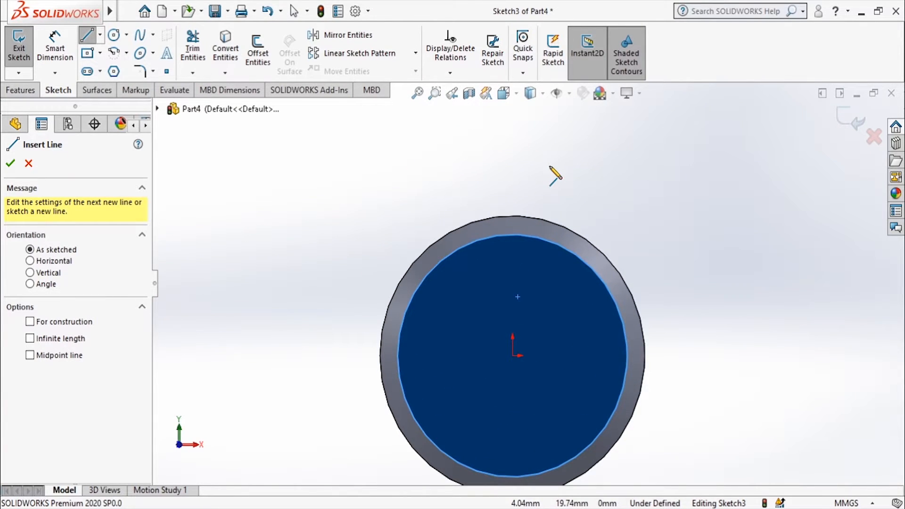
left_click(494, 237)
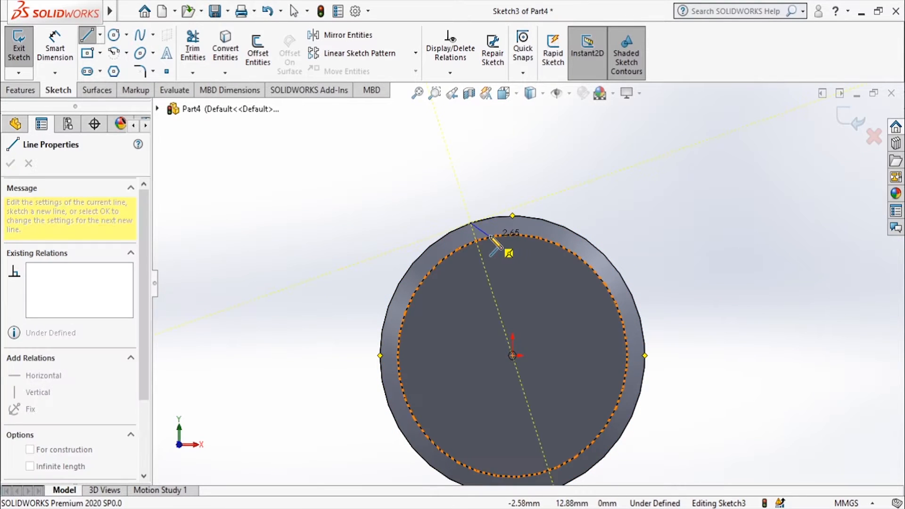
scroll(488, 239, "up", 2)
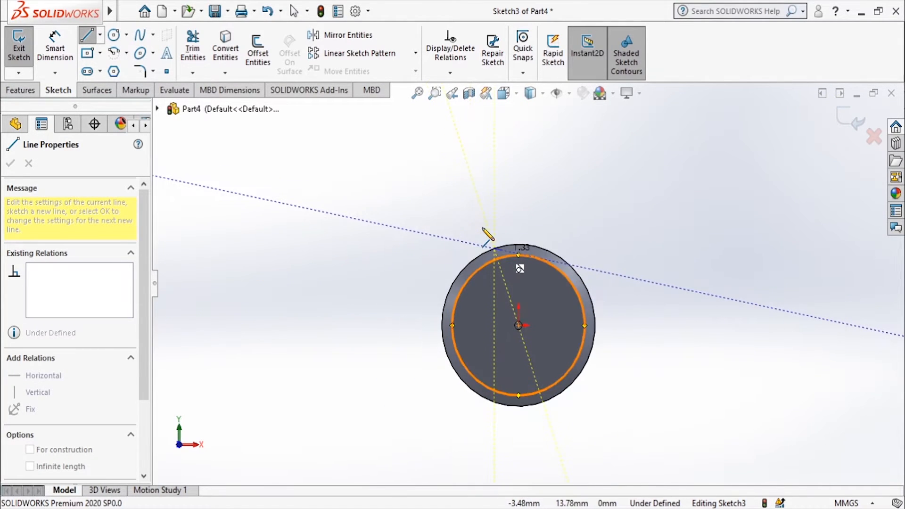
scroll(477, 249, "down", 10)
key("Escape")
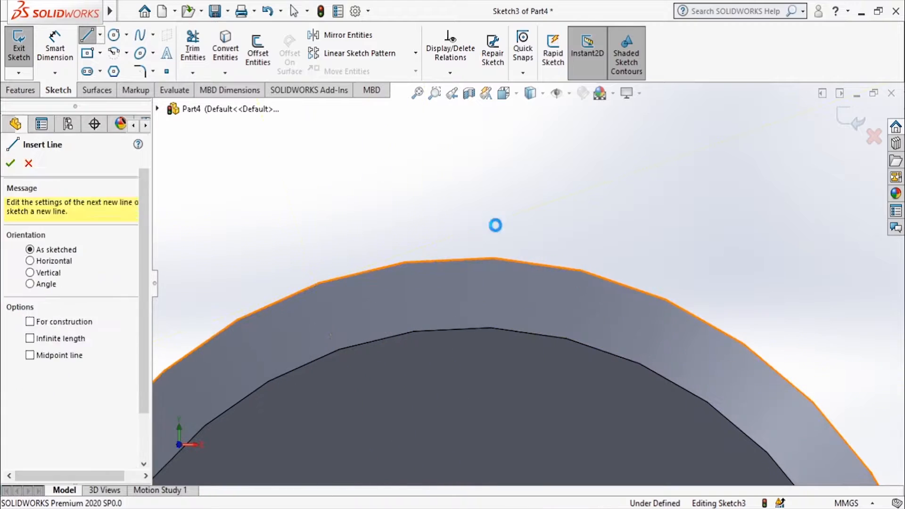
key("Escape")
- Sketch a closed rectangle of lines about 6.4 mm wide across the upper rim of the shaft's end face for the keyway
key("l")
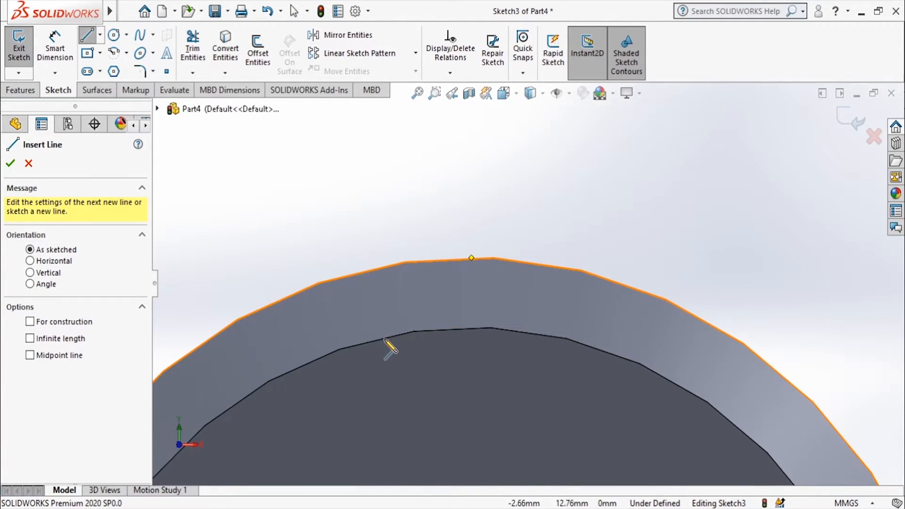
left_click(365, 368)
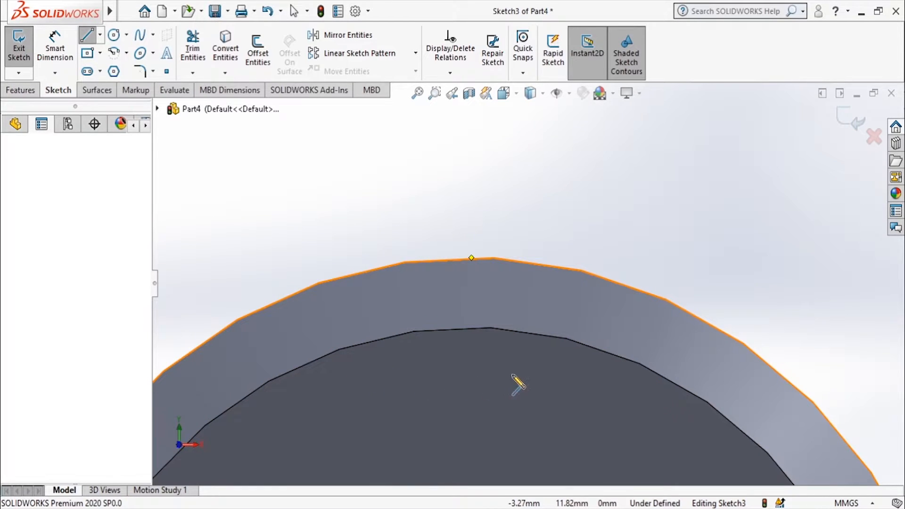
left_click(575, 368)
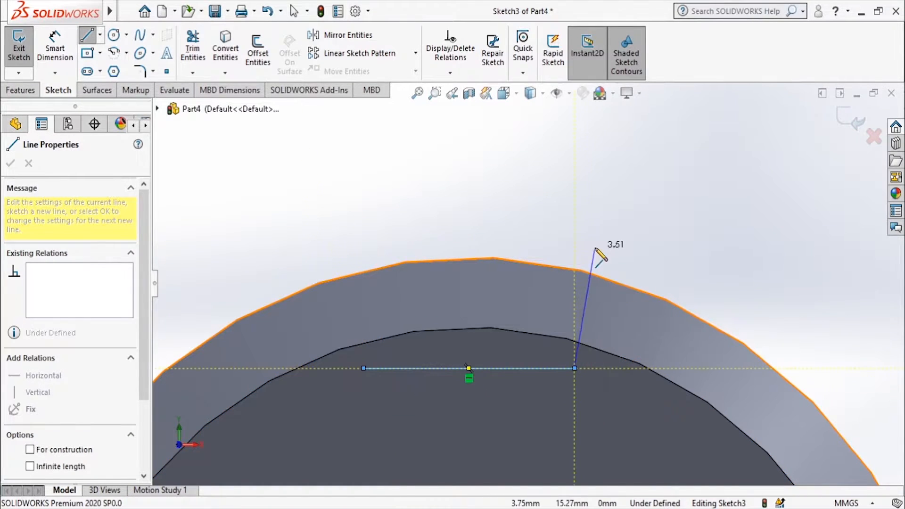
left_click(575, 215)
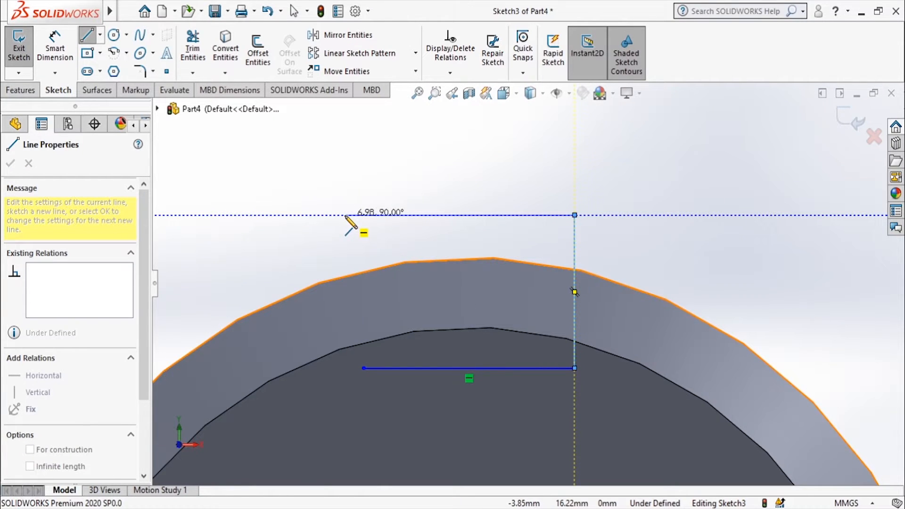
left_click(364, 215)
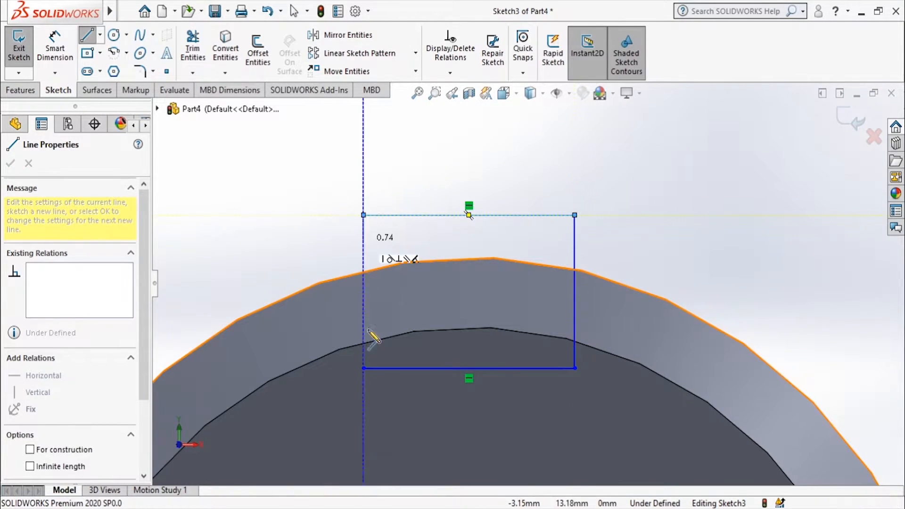
left_click(364, 368)
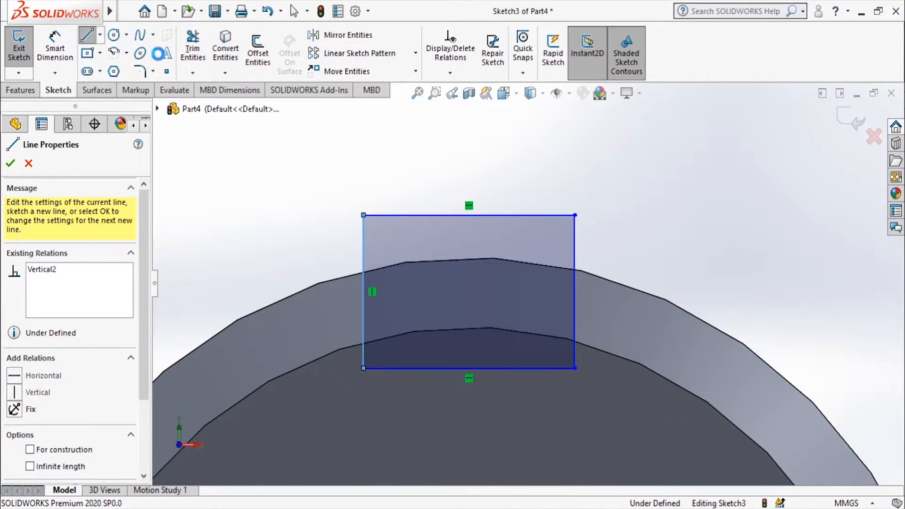
key("Escape")
- Dimension the keyway rectangle's lower line and set its width to 8 mm
left_click(55, 54)
left_click(456, 368)
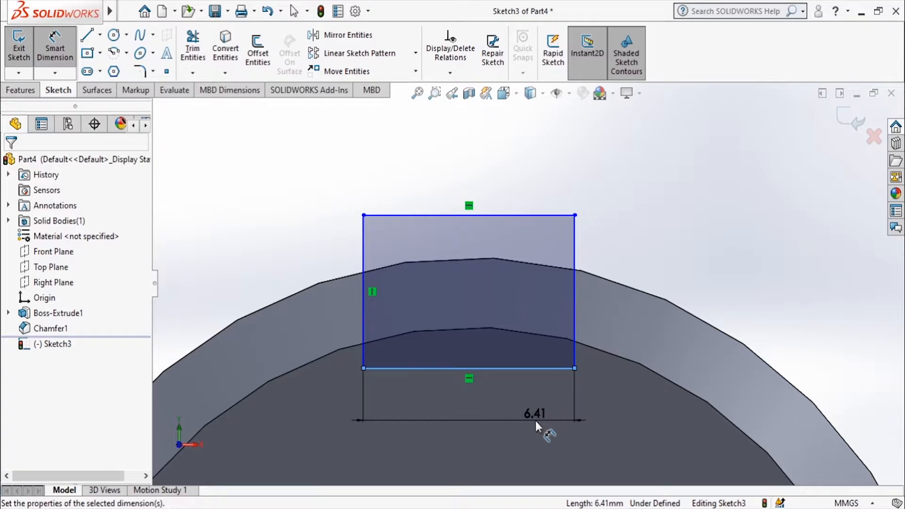
left_click(535, 419)
type("8")
key("Return")
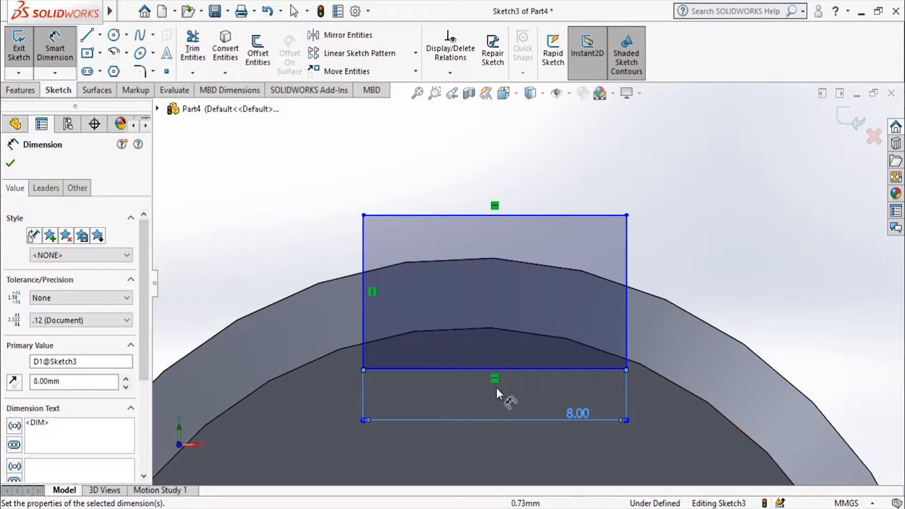
- Dimension the horizontal distance from the origin to the keyway rectangle's lower right corner and set it to 4 mm
scroll(519, 293, "up", 2)
scroll(519, 293, "up", 4)
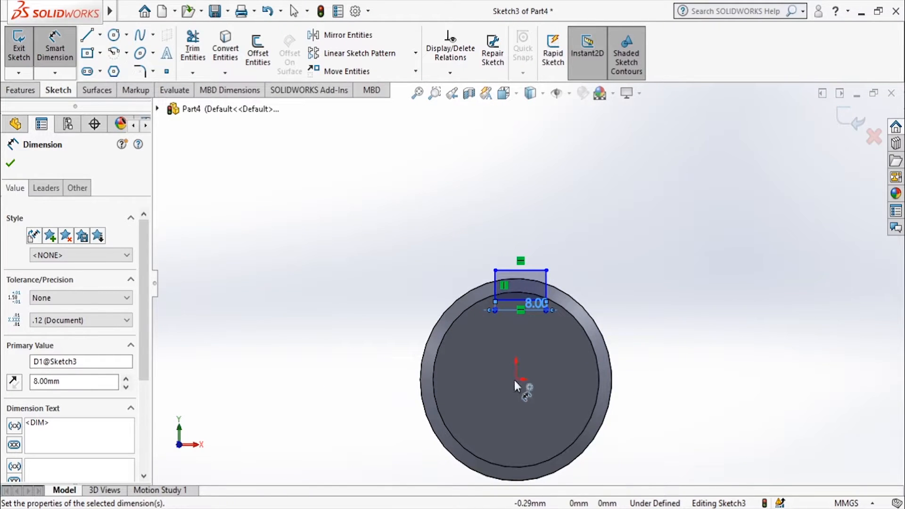
left_click(516, 379)
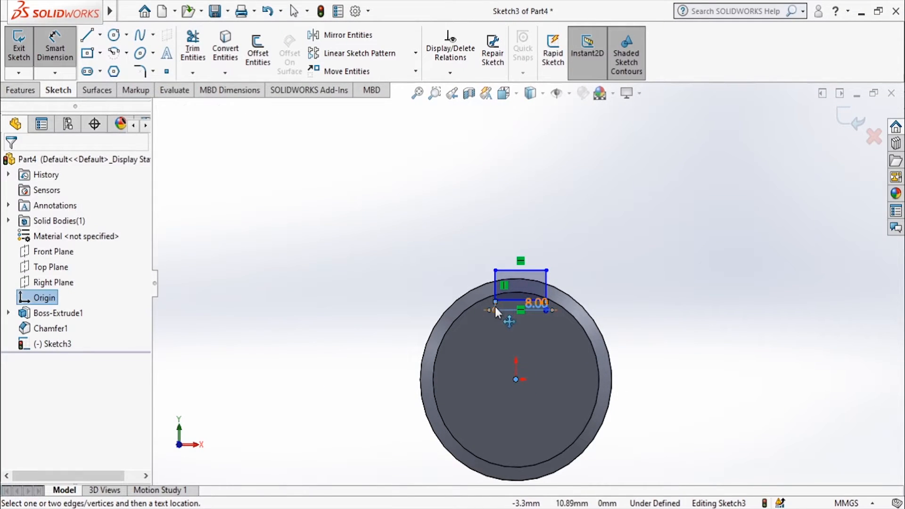
scroll(496, 300, "down", 5)
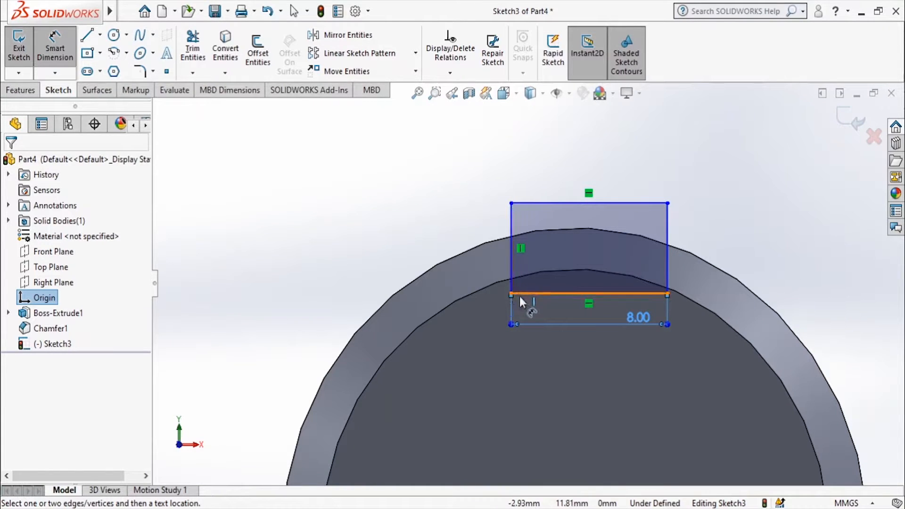
left_click(668, 294)
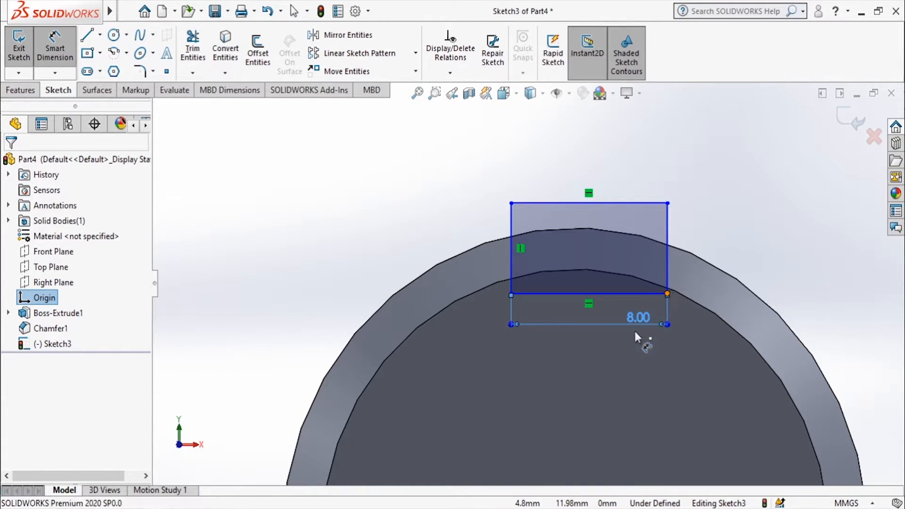
scroll(635, 330, "up", 5)
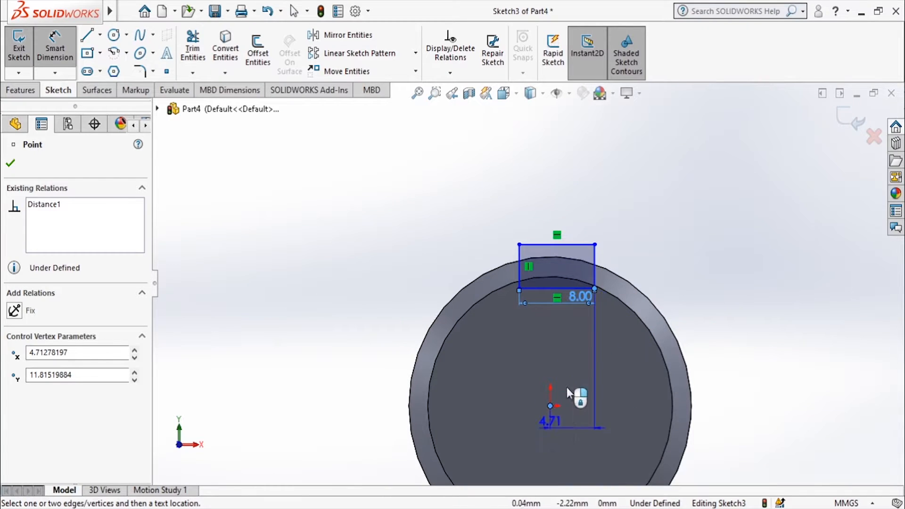
left_click(571, 423)
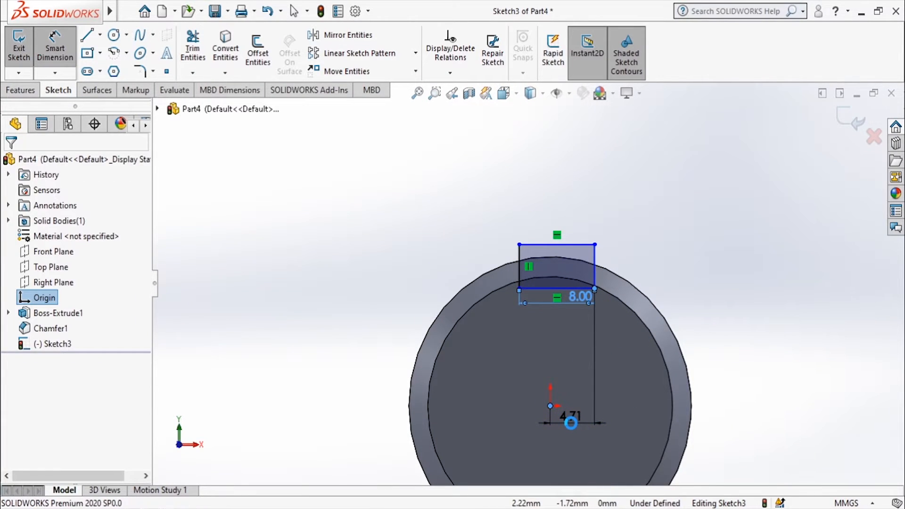
type("4")
key("Return")
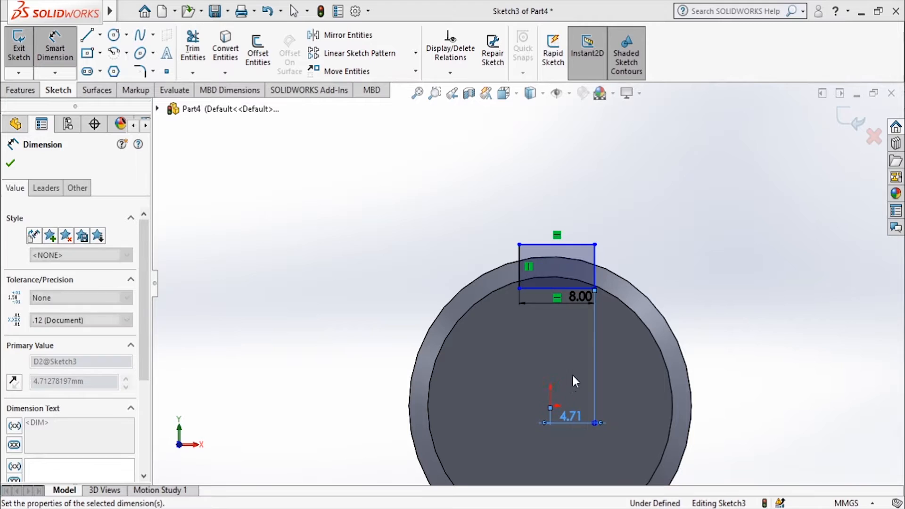
- Dimension the vertical distance from the origin to the keyway rectangle's lower line and set it to 11 mm
scroll(587, 287, "down", 1)
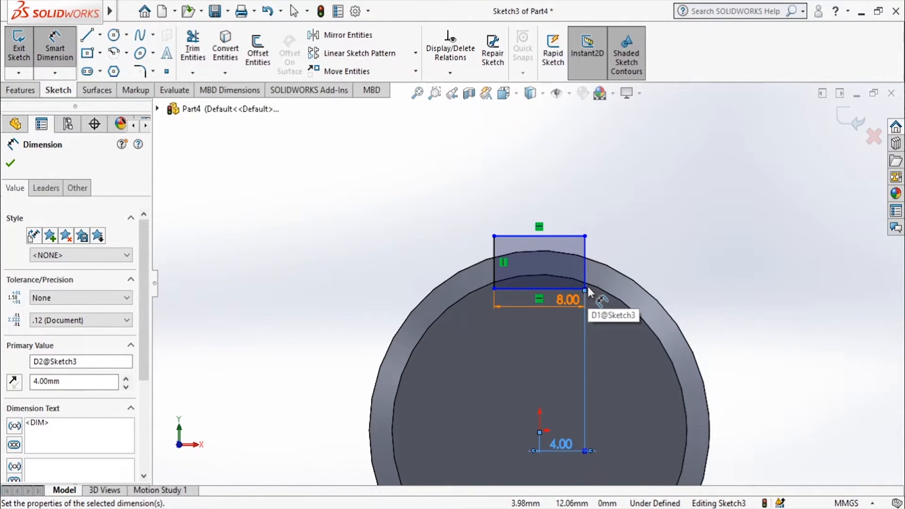
left_click(478, 507)
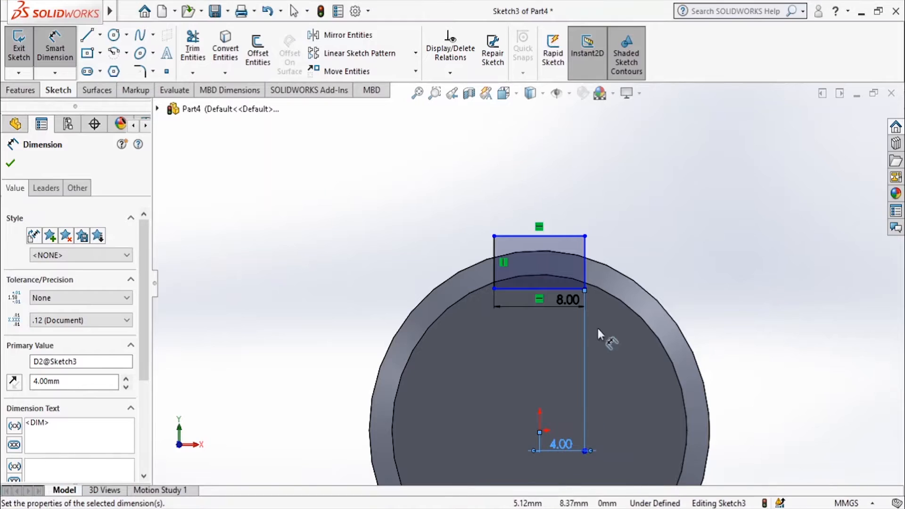
left_click(545, 433)
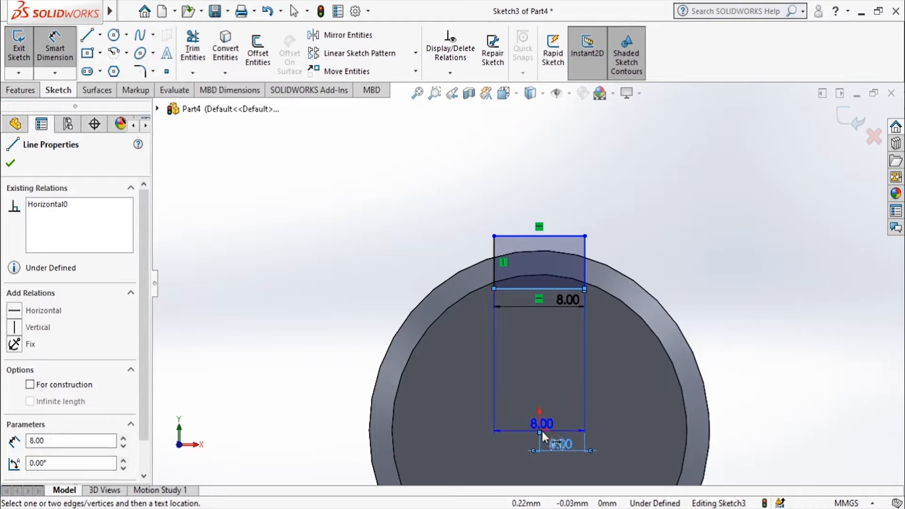
left_click(540, 431)
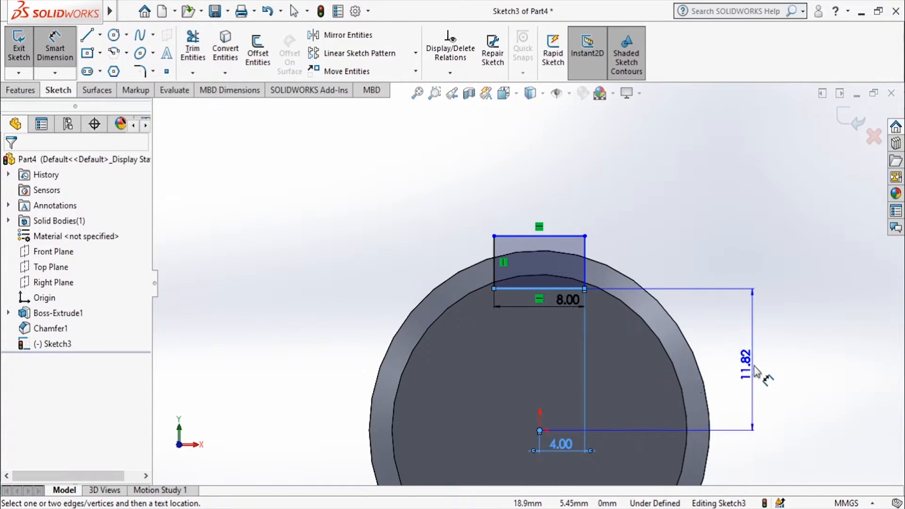
left_click(758, 371)
type("11")
key("Return")
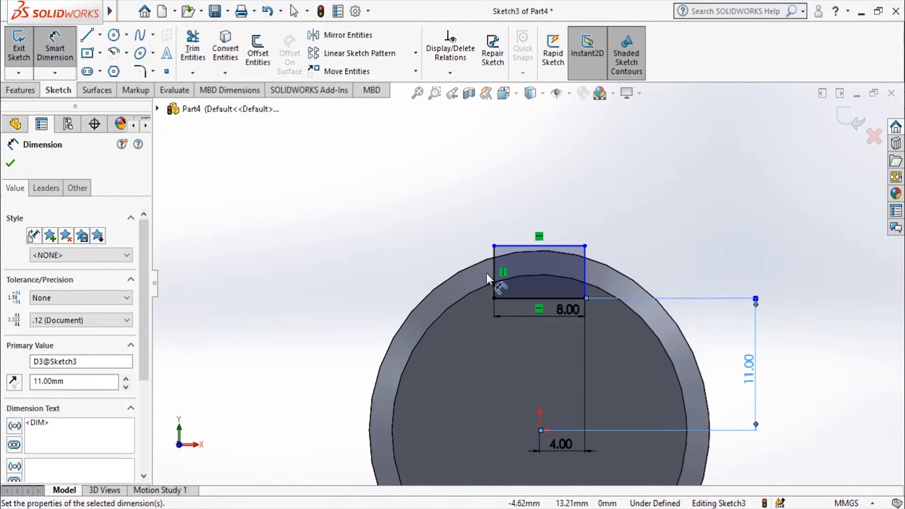
- Check the keyway in the PDF drawing and dimension the rectangle's right line to a height of 5 mm
left_click(490, 453)
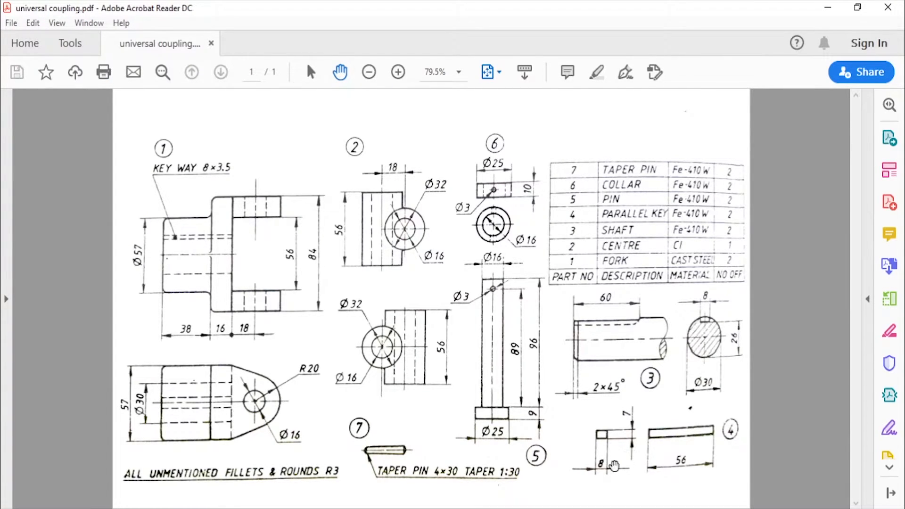
key("alt+Tab")
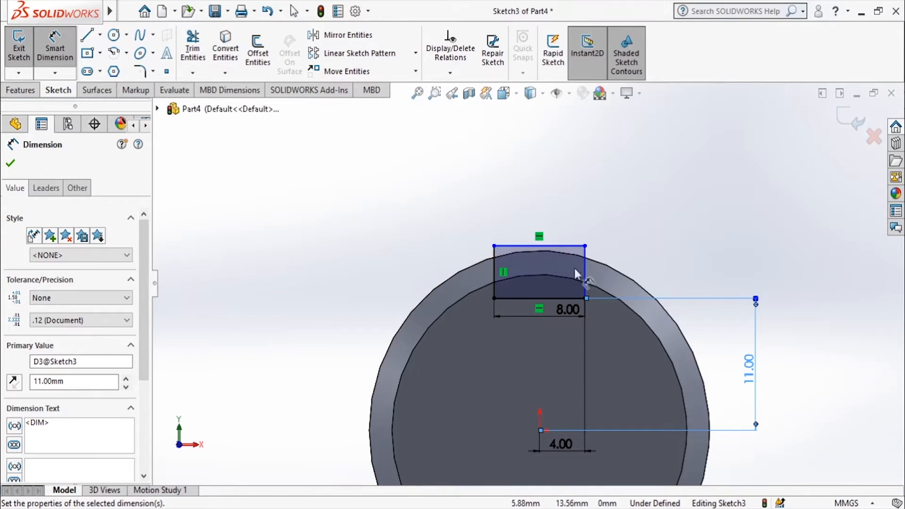
left_click(585, 271)
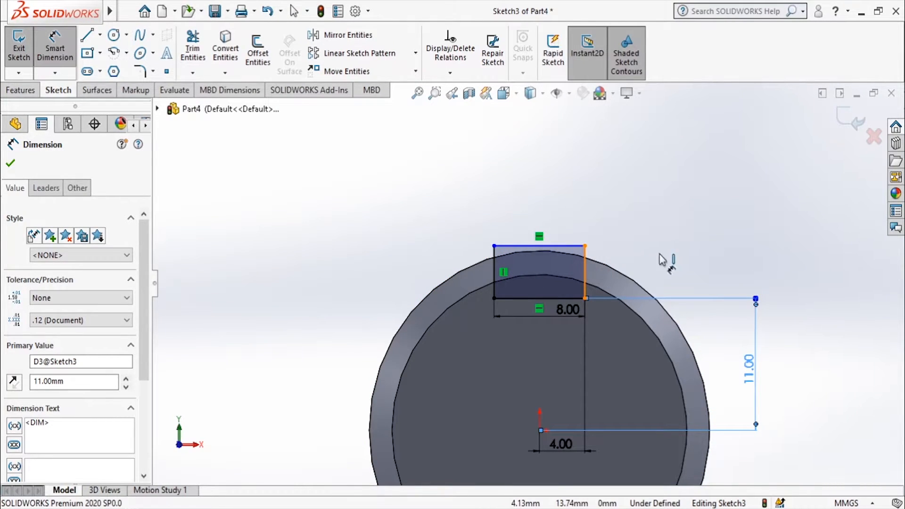
left_click(716, 265)
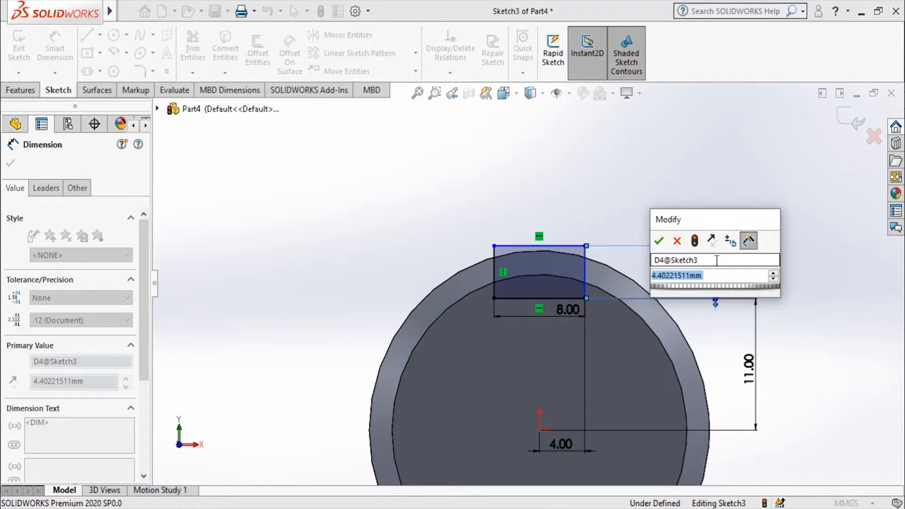
type("=")
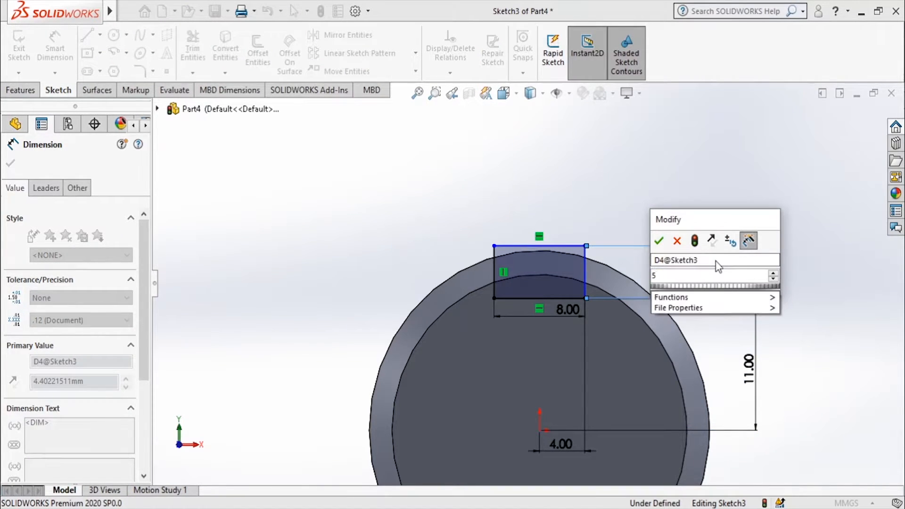
type("4")
key("Return")
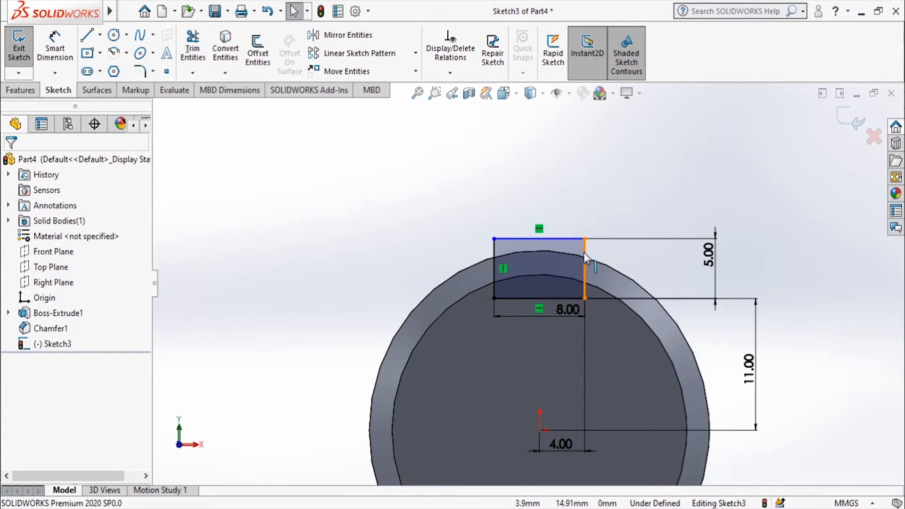
- Add a Vertical relation to the keyway rectangle's right line and exit the sketch
left_click(584, 253)
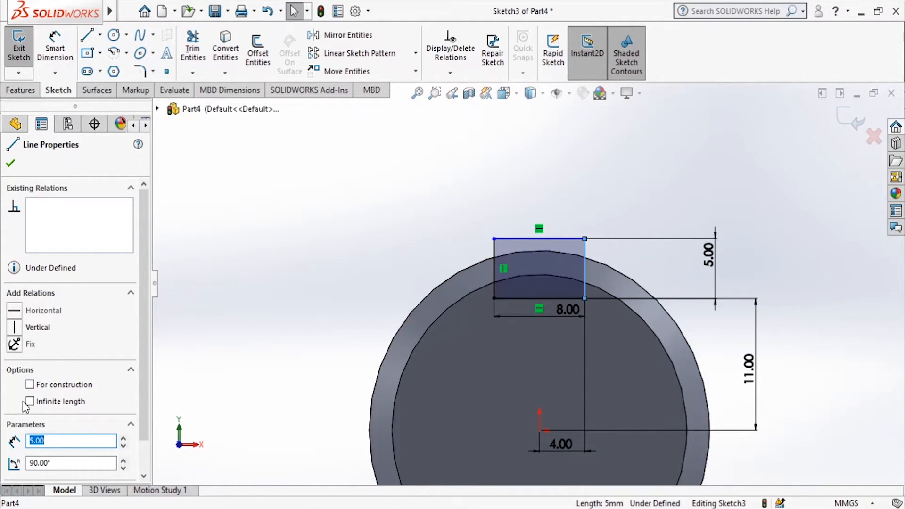
left_click(14, 329)
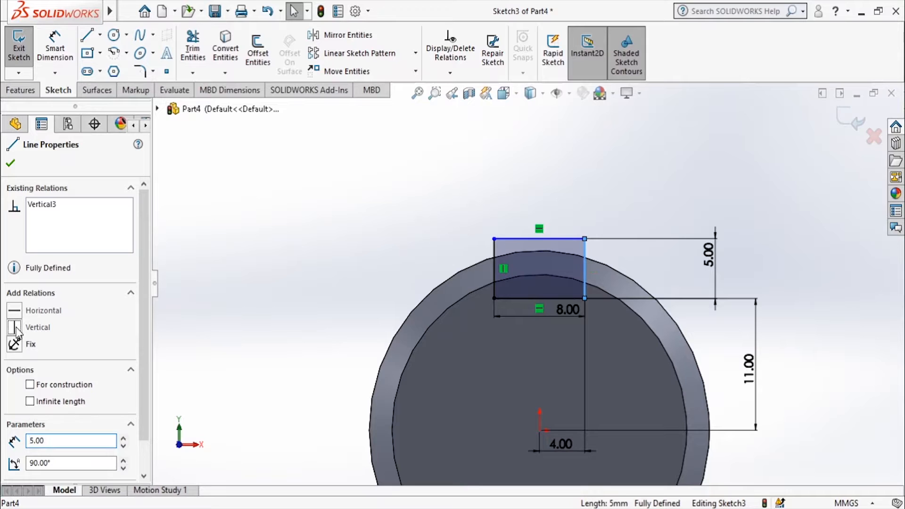
left_click(13, 163)
key("Escape")
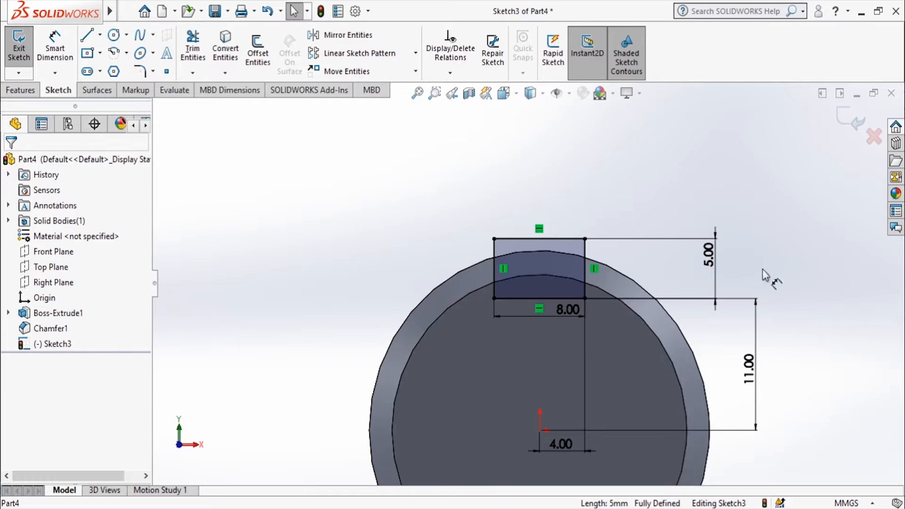
left_click(851, 121)
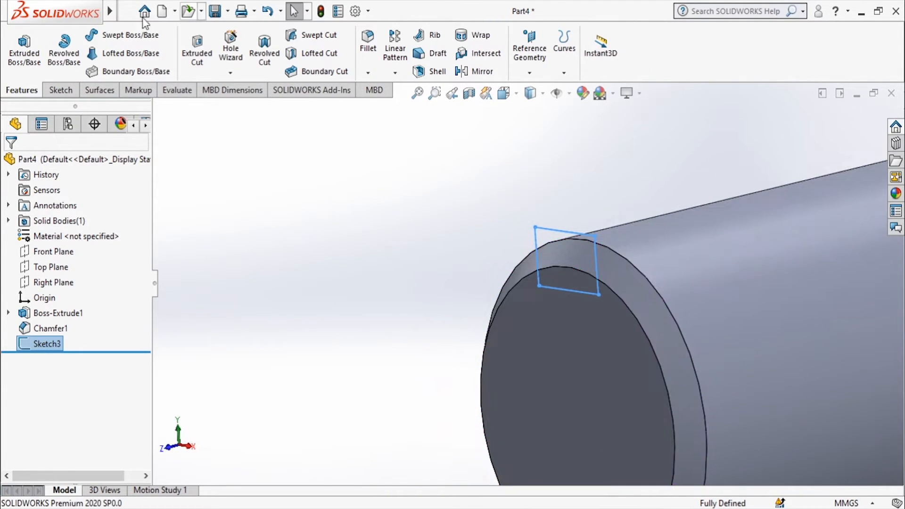
- Cut-extrude the keyway sketch to a blind depth of 60 mm along the shaft, checking the length in the PDF drawing
left_click(197, 53)
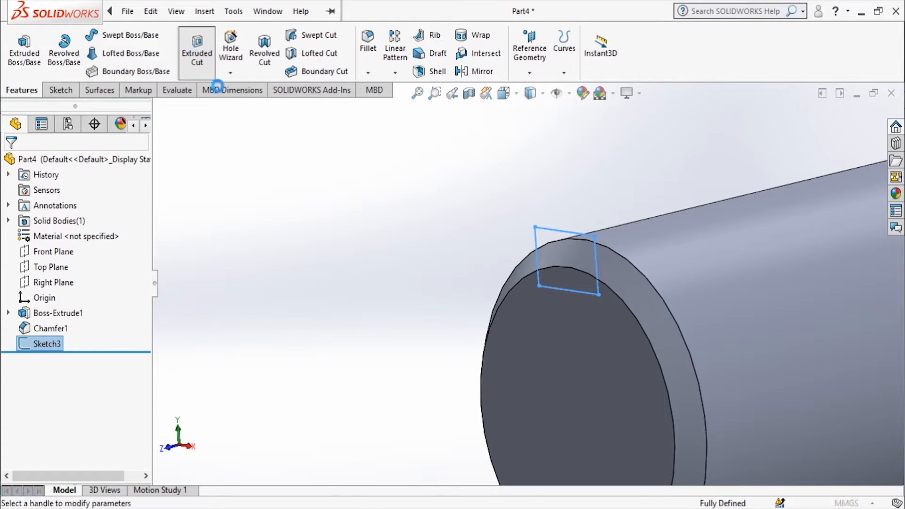
key("alt+Tab")
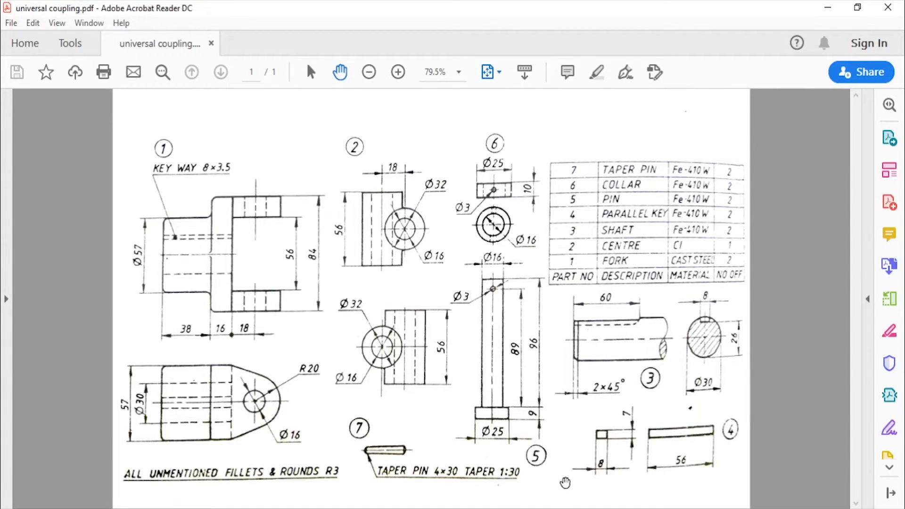
key("alt+Tab")
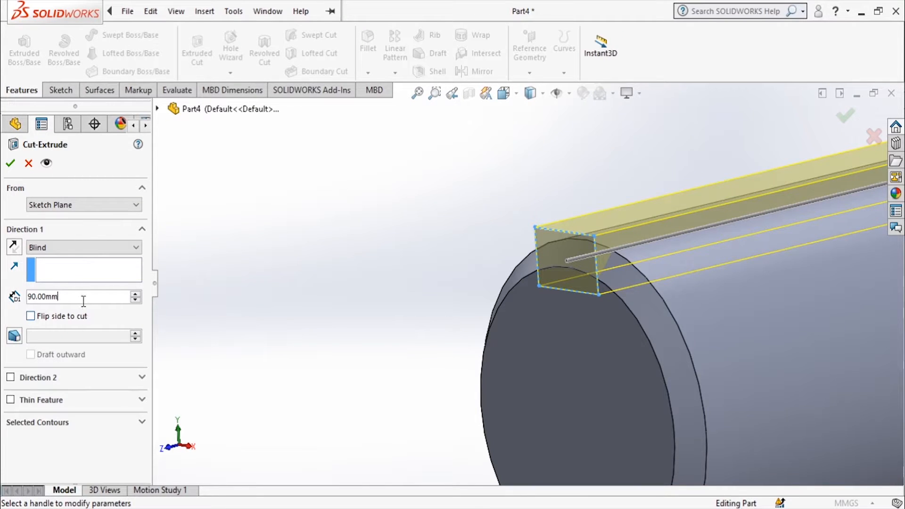
left_click_drag(71, 297, 18, 292)
type("60")
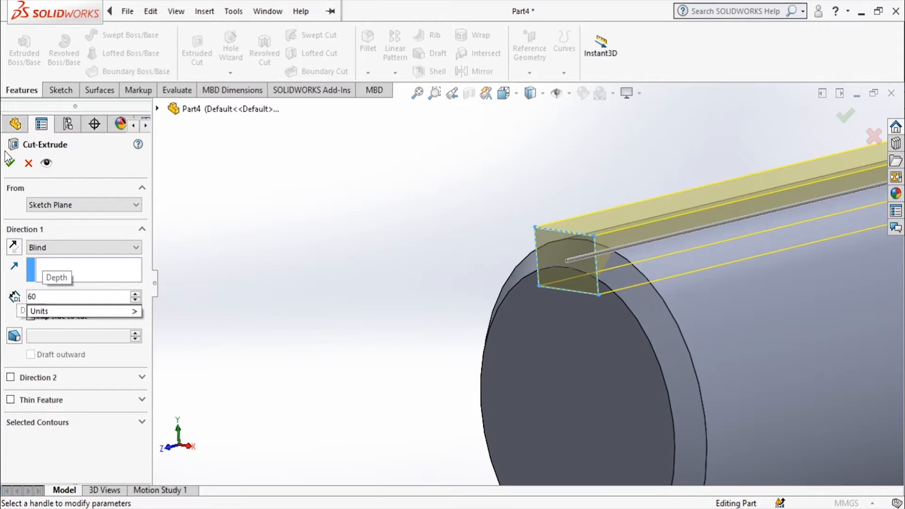
key("Return")
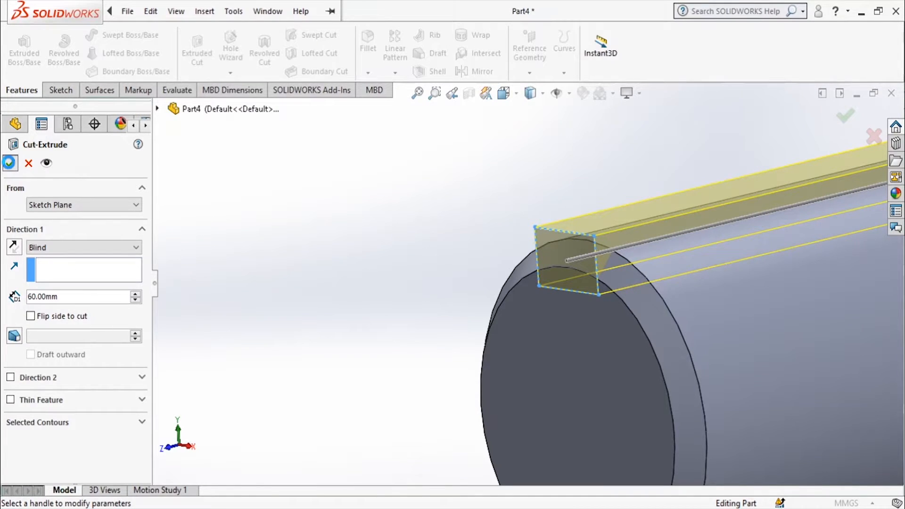
left_click(9, 163)
middle_click_drag(396, 232, 429, 232)
scroll(428, 232, "up", 3)
scroll(605, 204, "down", 2)
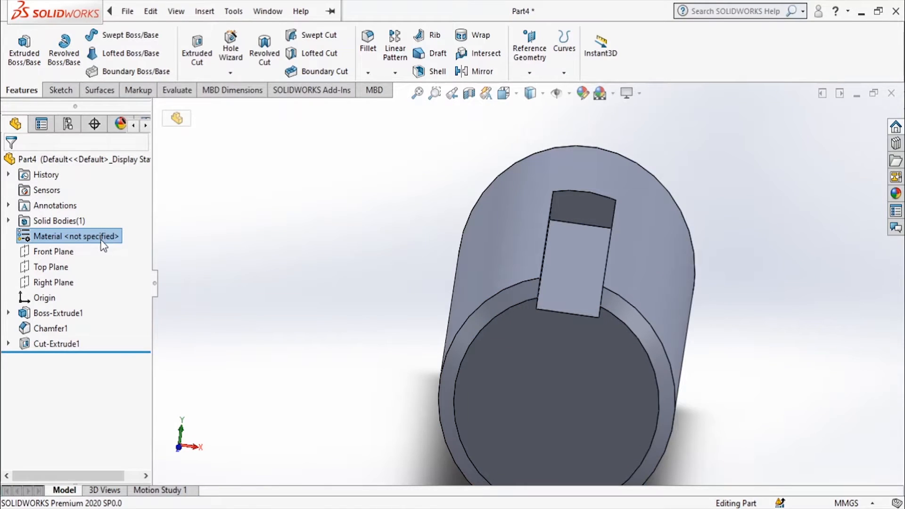
- Search the material library for "fe" and apply the custom material Fe-410 W to the shaft
right_click(103, 246)
left_click(118, 213)
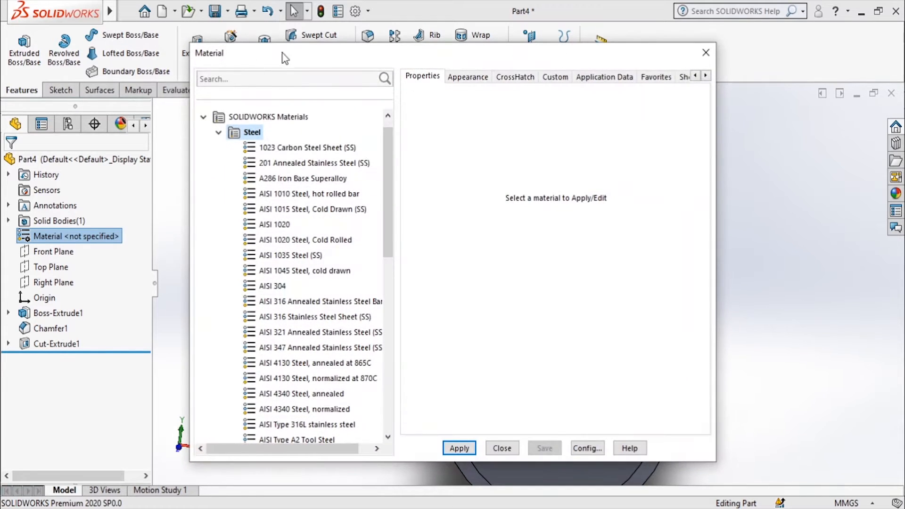
left_click(280, 78)
type("fe")
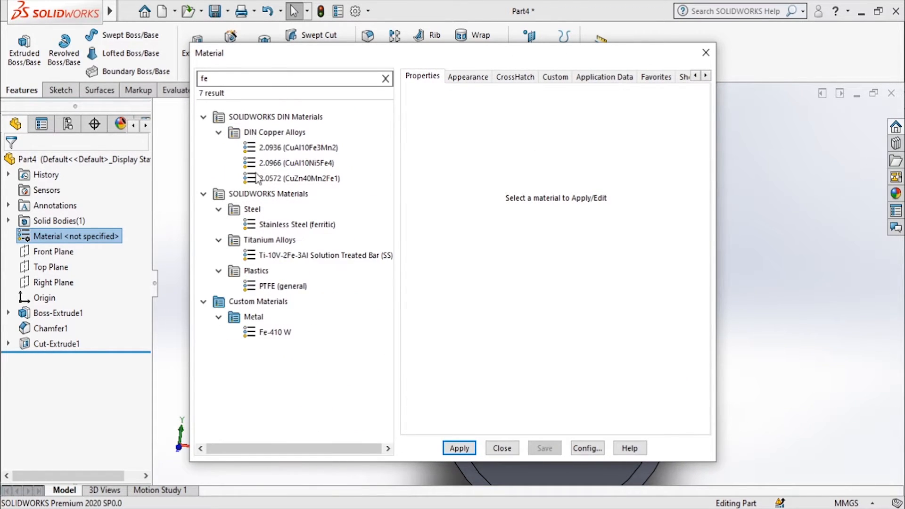
left_click(275, 333)
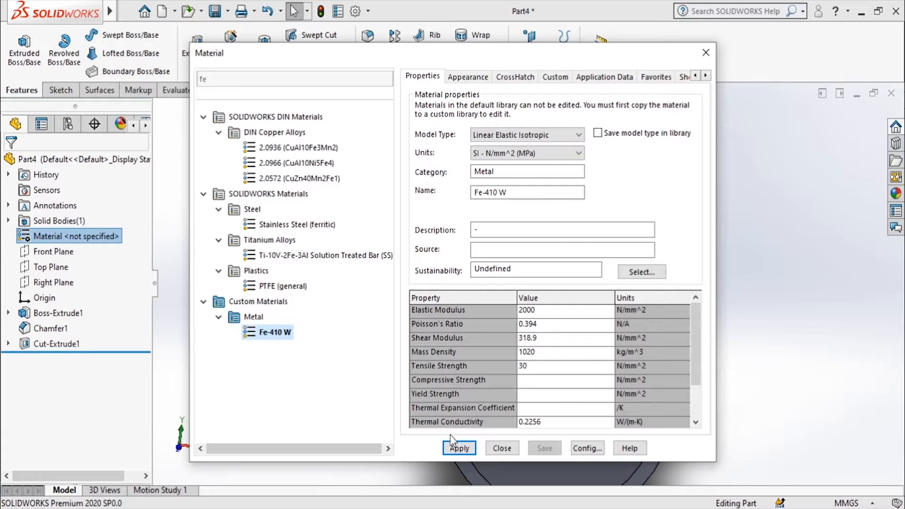
left_click(470, 450)
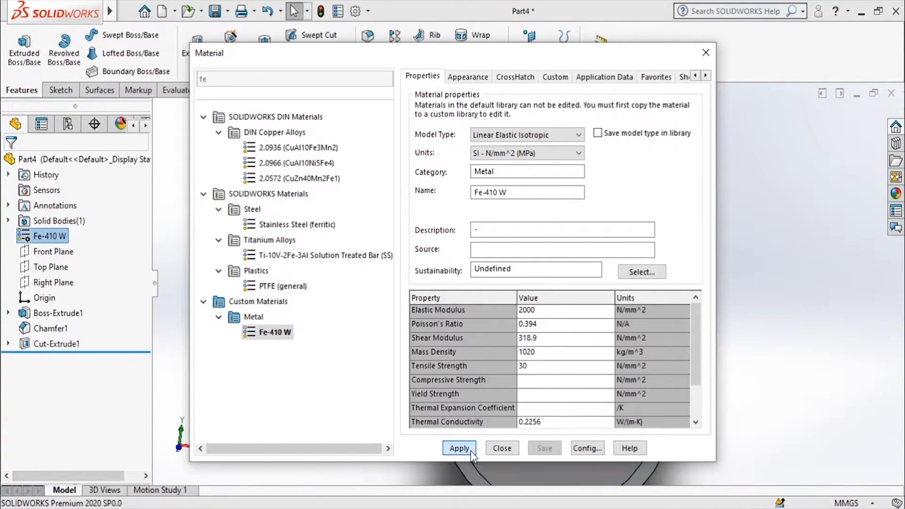
left_click(503, 449)
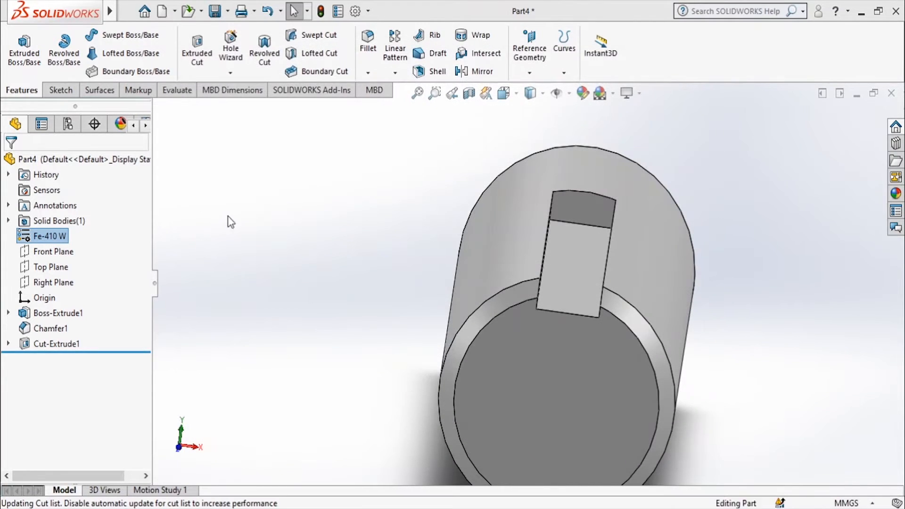
- Edit the shaft's white-pw-mt11050 appearance and change its color to red
left_click(116, 129)
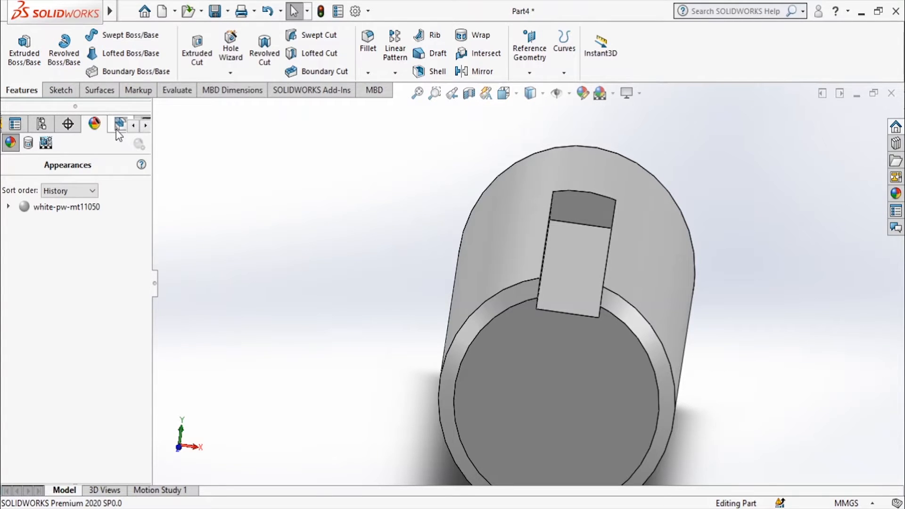
left_click(116, 129)
left_click(94, 123)
right_click(47, 206)
left_click(78, 221)
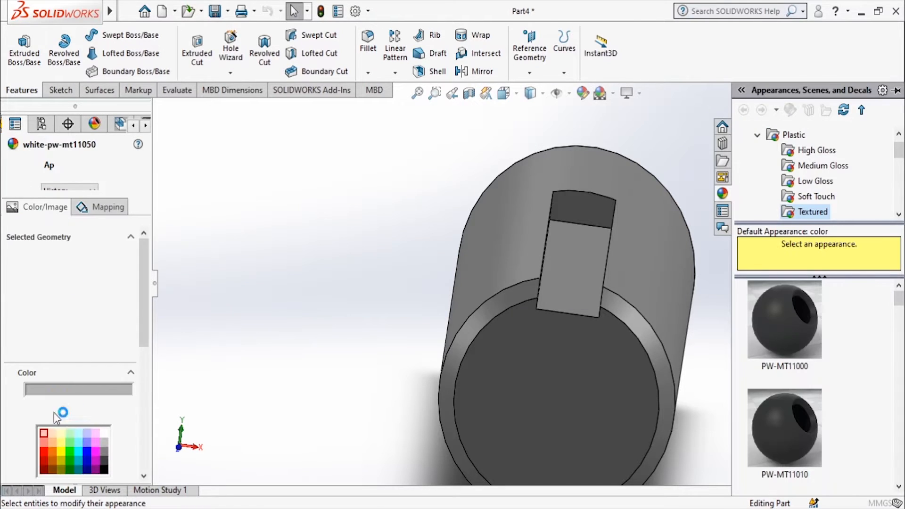
left_click(11, 160)
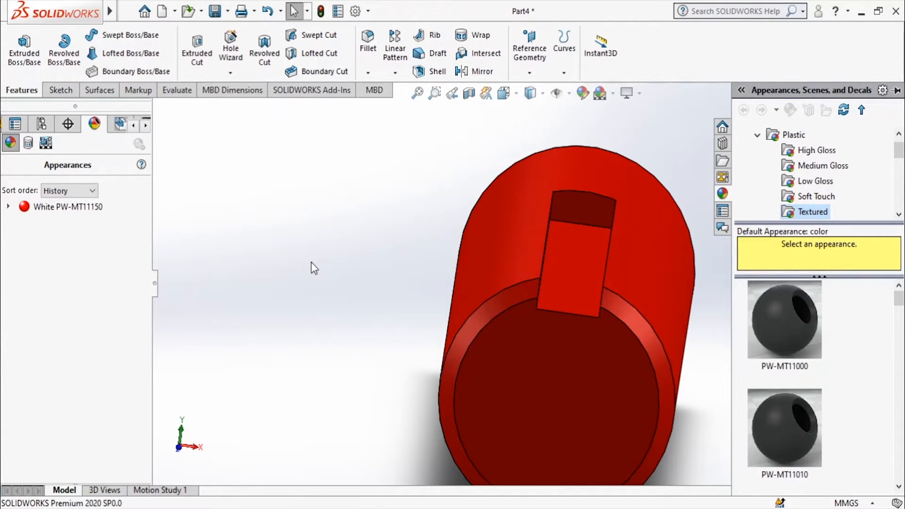
- Save the part as Shaft in the UniversalCoupling folder and close it
key("ctrl+s")
type("S")
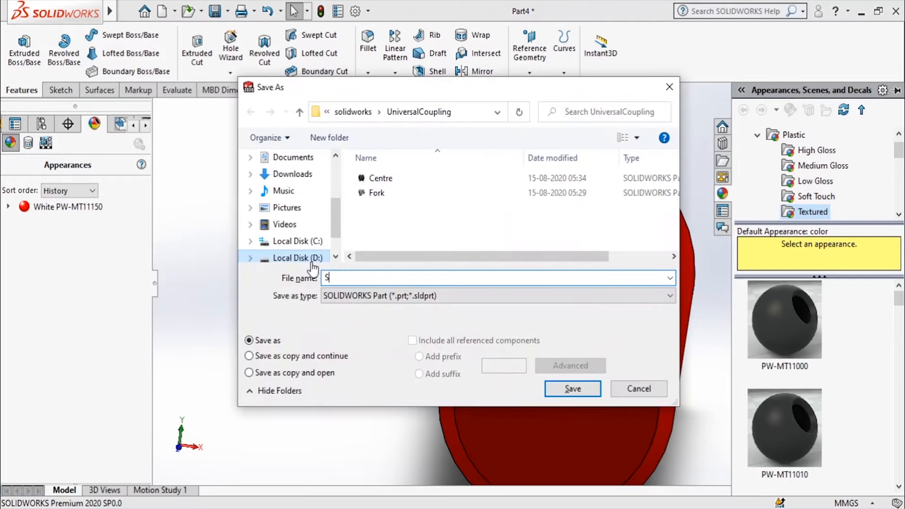
type("haft")
key("Return")
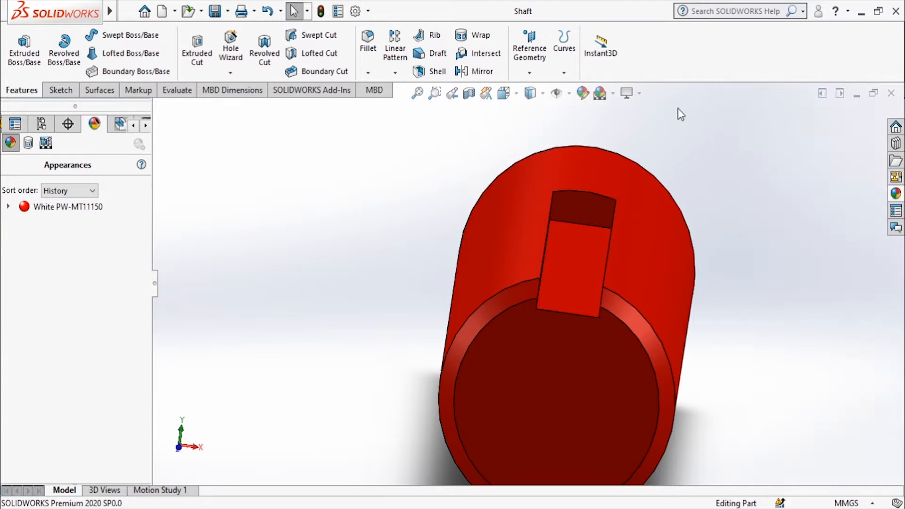
left_click(891, 93)
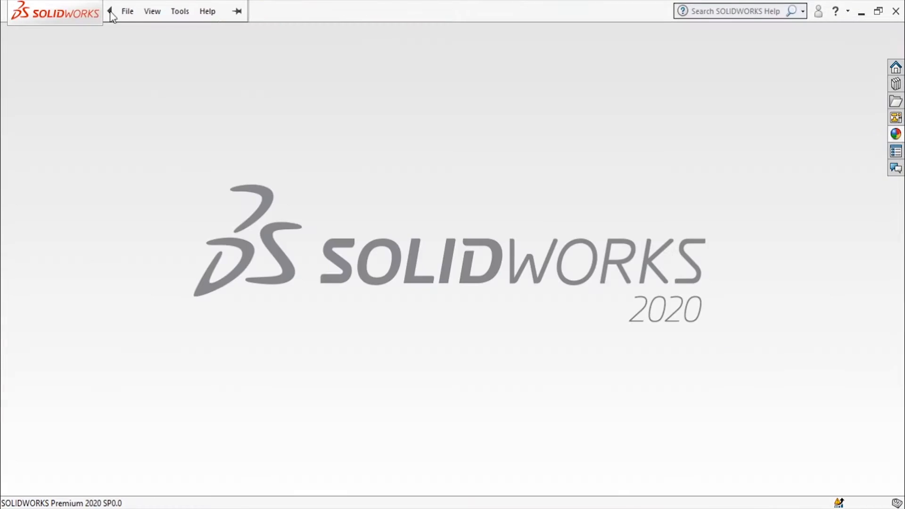
- Create a new part document for the parallel key and open a sketch on the Right Plane
left_click(127, 10)
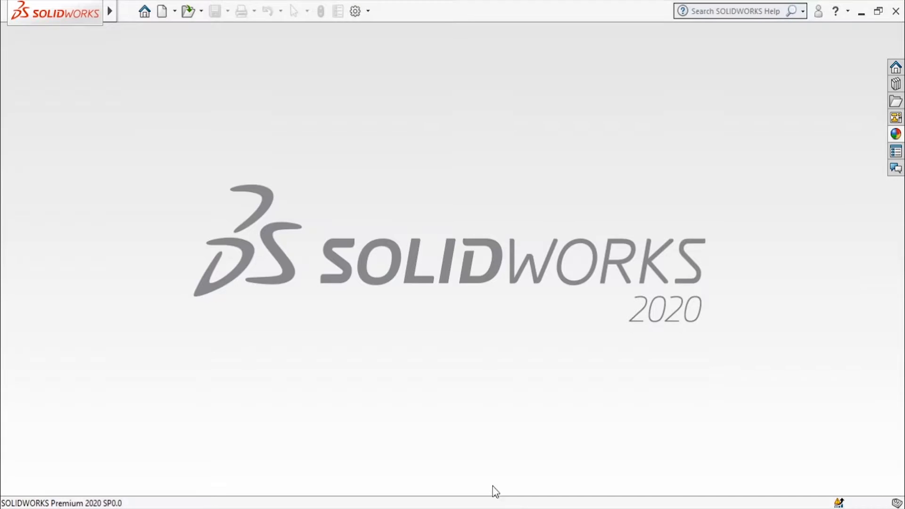
mouse_move(57, 13)
left_click(127, 11)
left_click(142, 33)
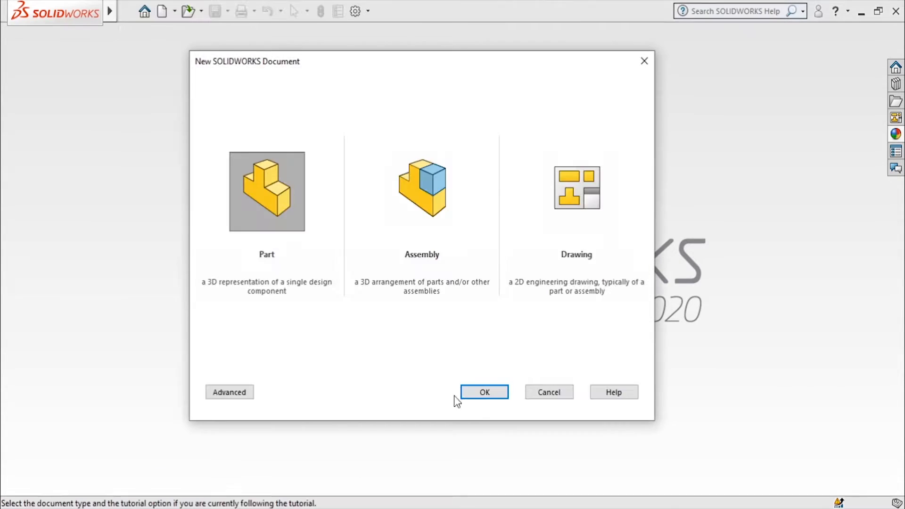
left_click(488, 392)
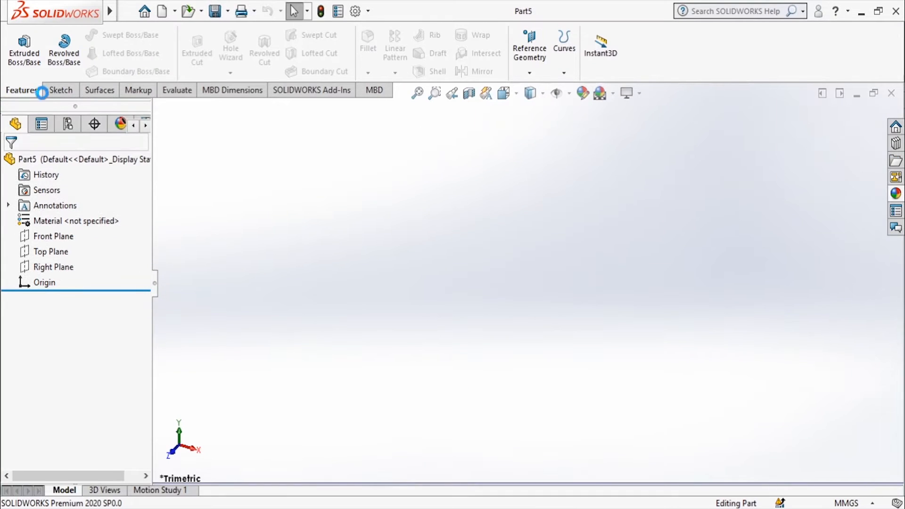
left_click(58, 90)
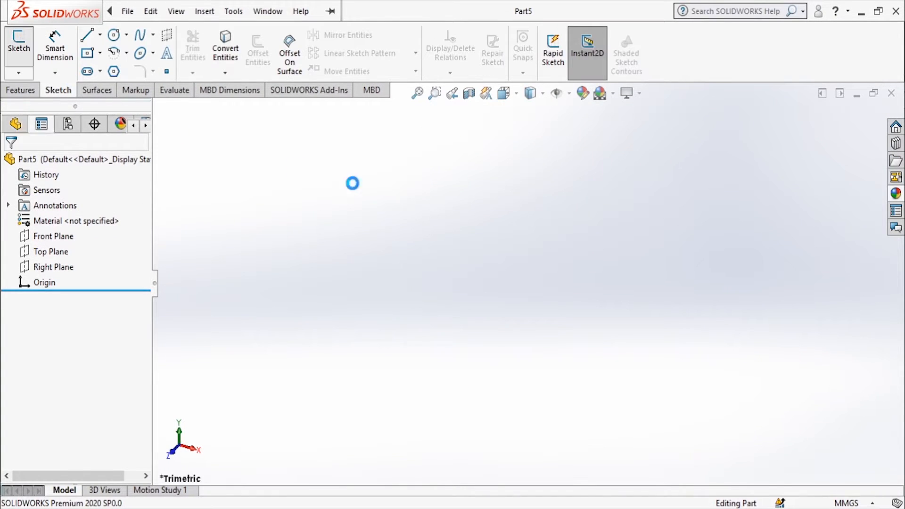
left_click(567, 184)
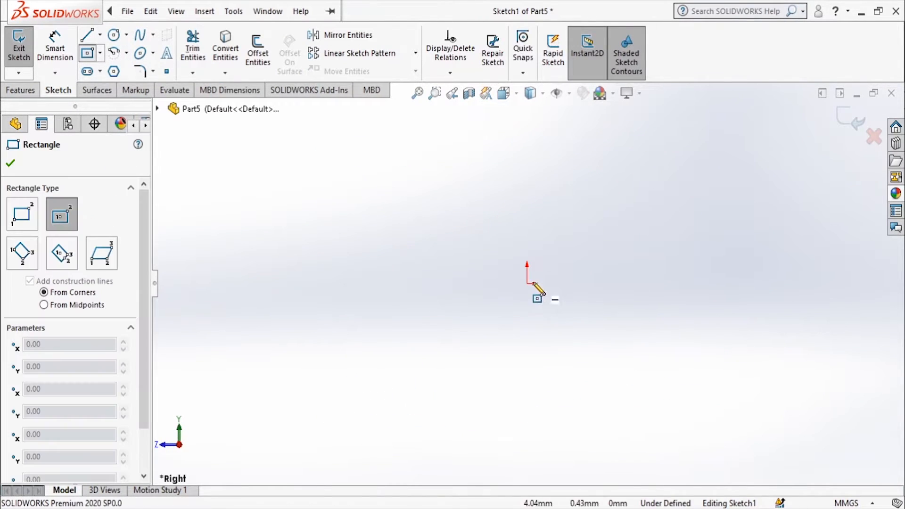
- Sketch a center rectangle at the origin and dimension its width to 8 mm
left_click(527, 283)
left_click(556, 301)
left_click(54, 48)
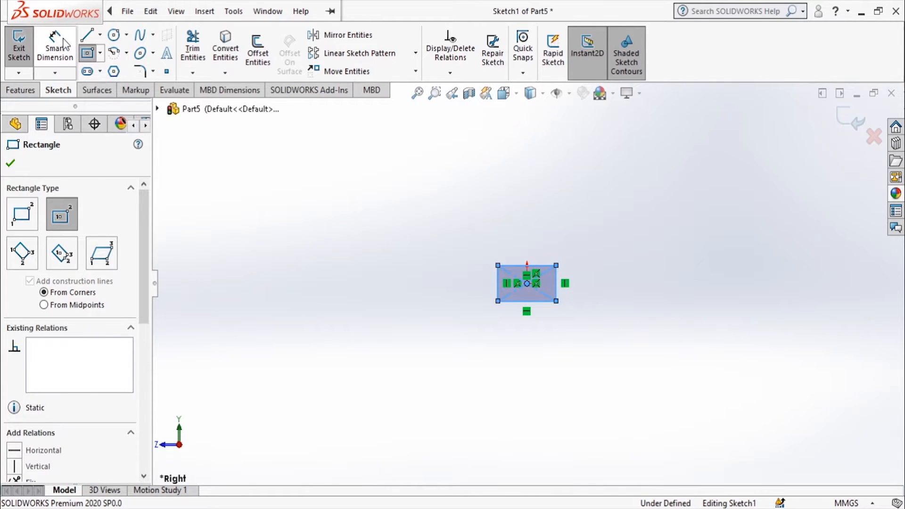
left_click(529, 302)
left_click(530, 352)
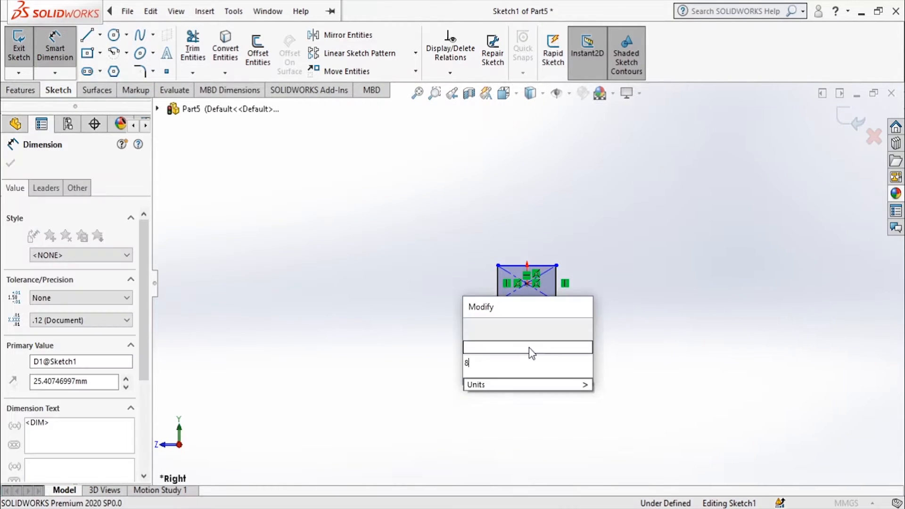
type("8")
key("Return")
- Dimension the rectangle's height to 7 mm and exit the sketch
left_click(567, 282)
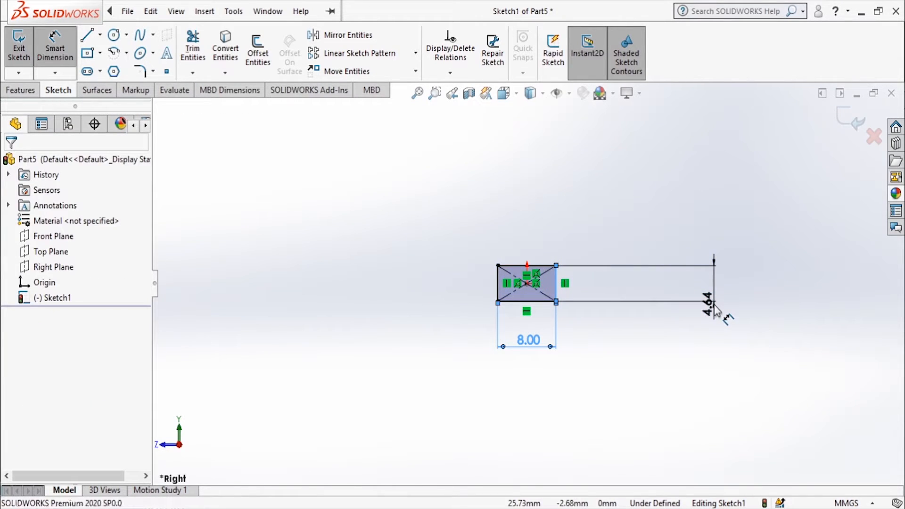
left_click(715, 307)
type("7")
key("Return")
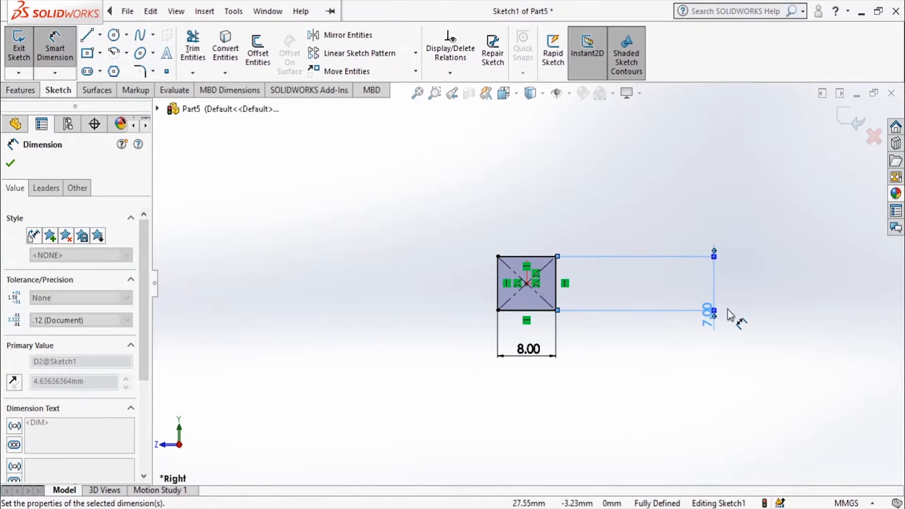
left_click(849, 117)
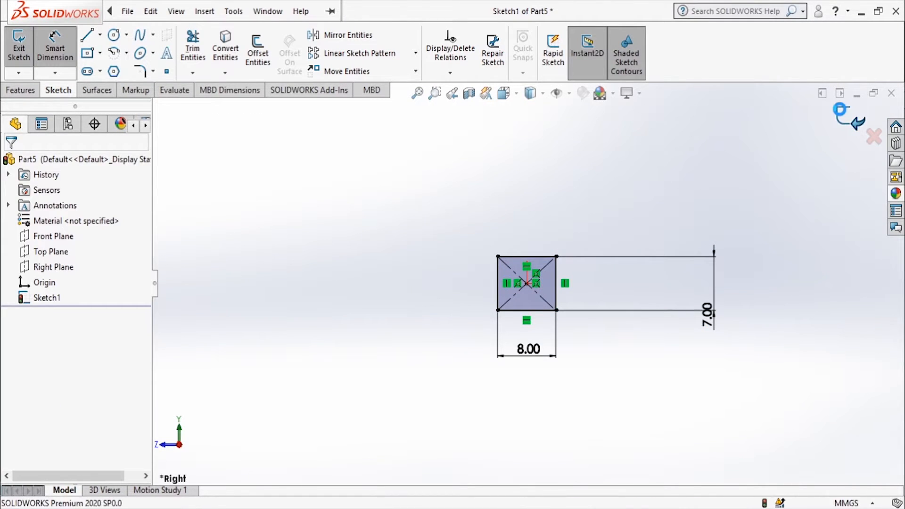
- Extrude the key rectangle to a blind depth of 56 mm, checking the length in the PDF drawing
middle_click_drag(748, 175, 696, 192)
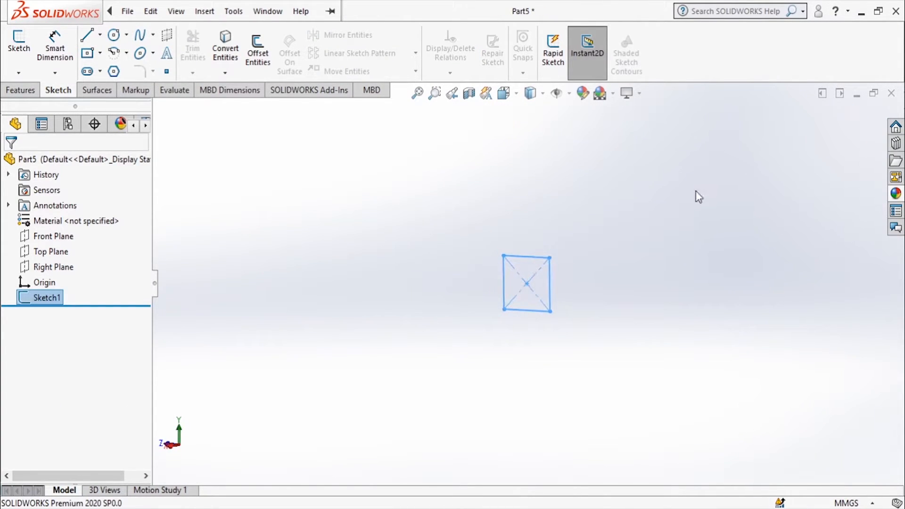
left_click(19, 89)
left_click(24, 52)
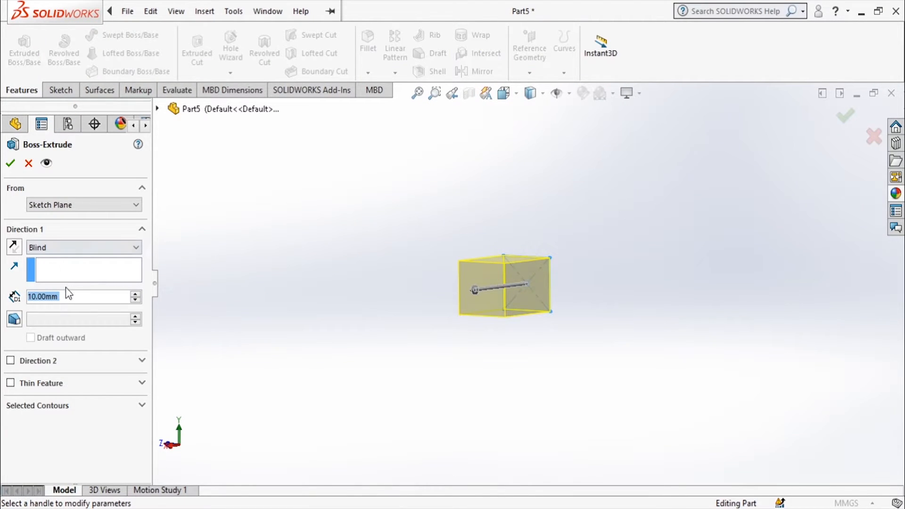
key("alt+Tab")
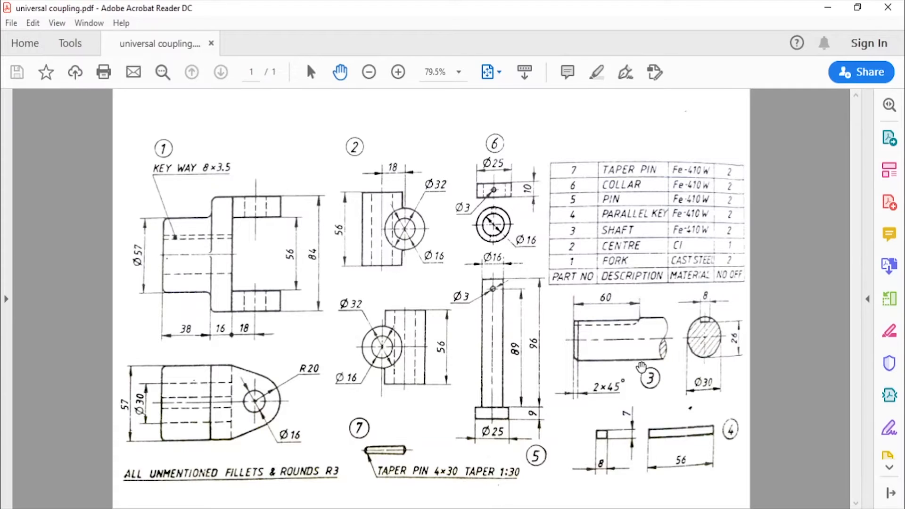
key("alt+Tab")
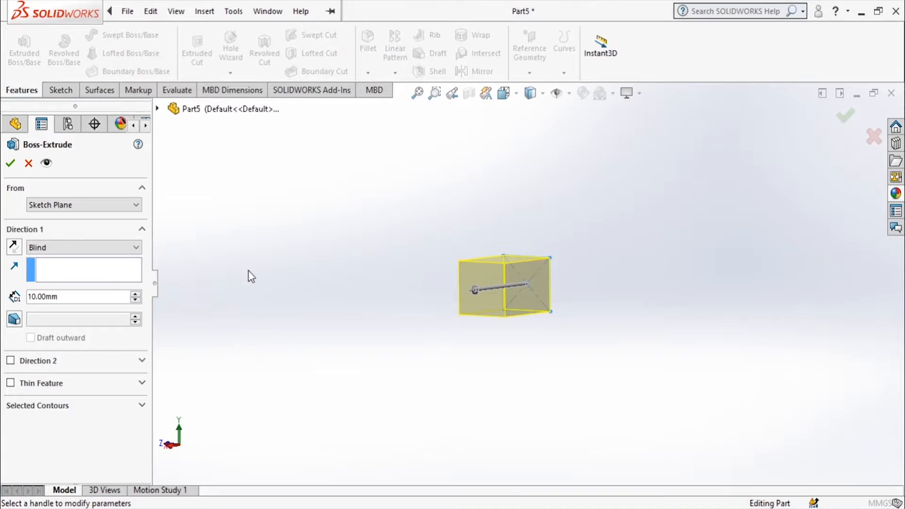
double_click(85, 294)
type("56")
key("Return")
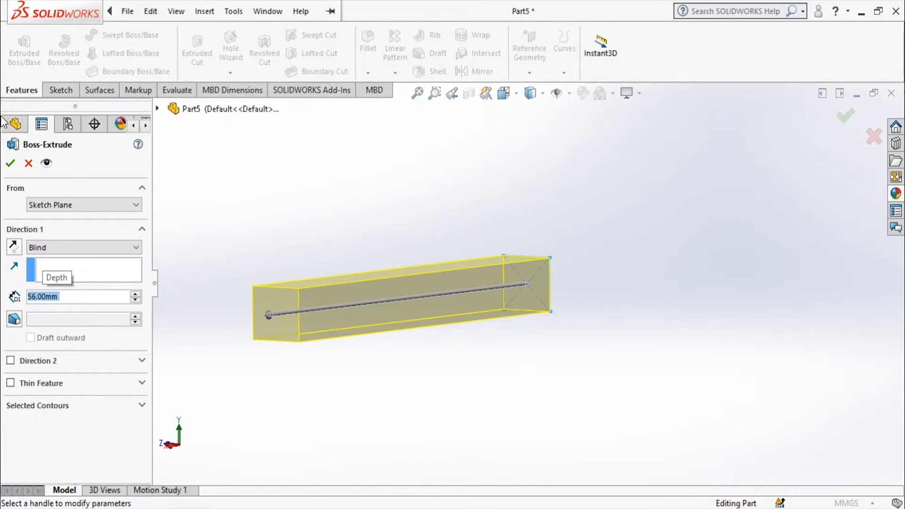
left_click(10, 163)
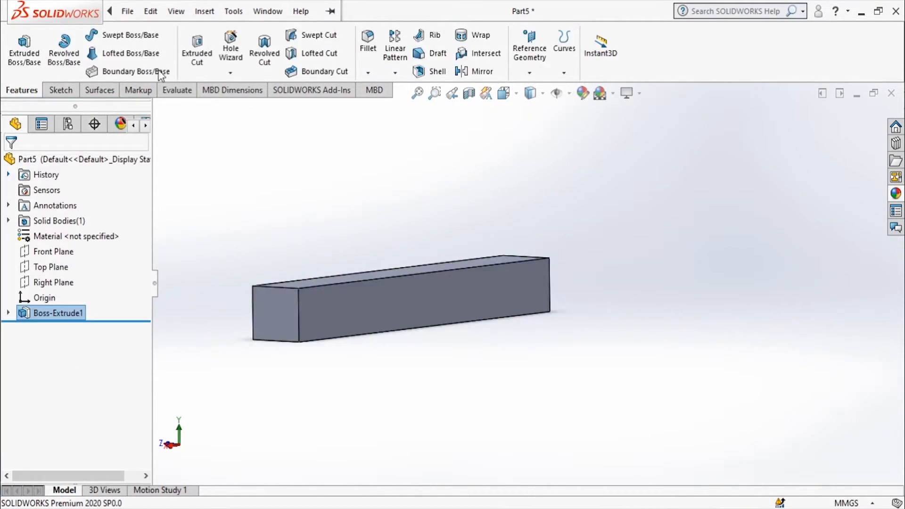
- Search the material library for "fe" and apply the custom material Fe-410 W to the key
left_click(72, 237)
right_click(72, 237)
left_click(103, 211)
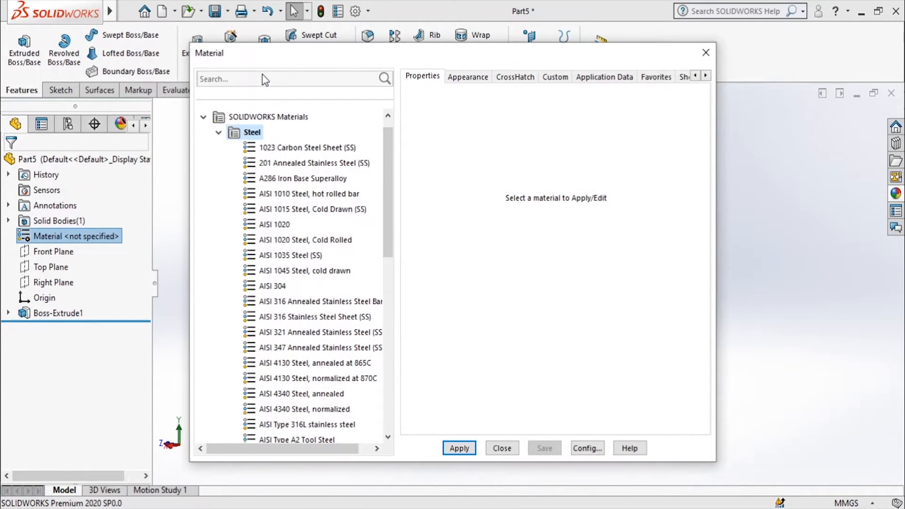
left_click(263, 74)
type("fe")
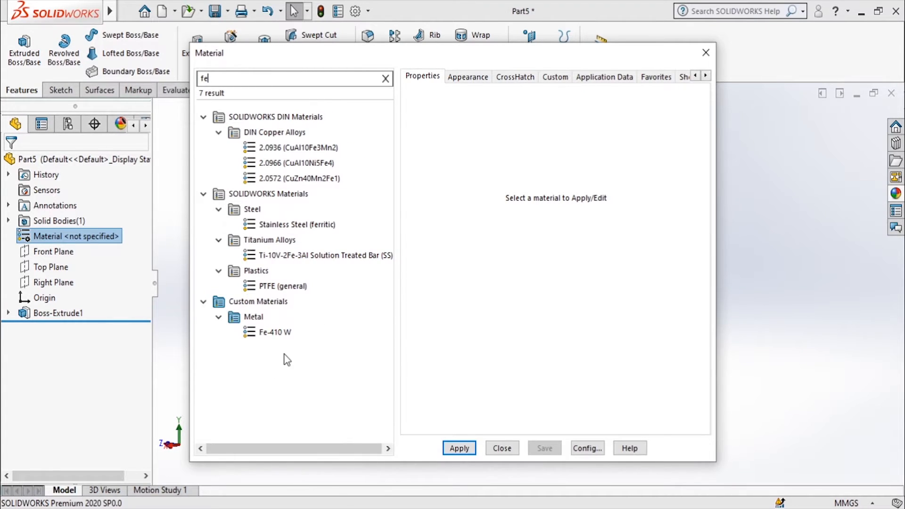
left_click(275, 333)
left_click(458, 448)
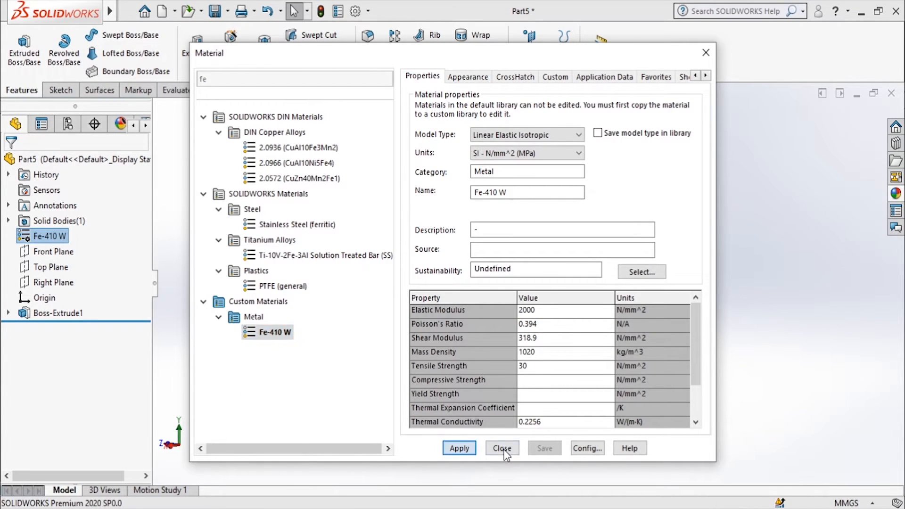
left_click(503, 448)
- Save the part as Key and close it
key("ctrl+s")
type("Key")
key("Return")
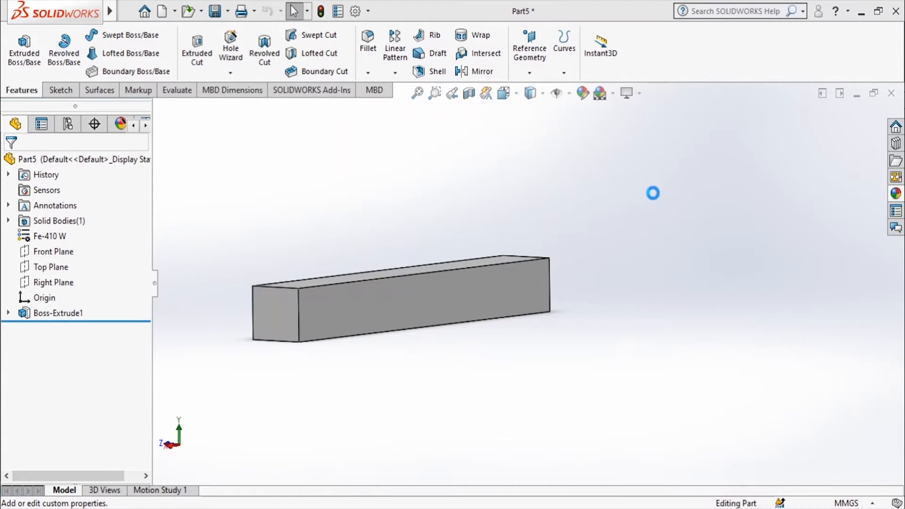
left_click(892, 93)
- Create another new part and open a sketch on the Top Plane, consulting the PDF drawing for the next component
left_click(127, 11)
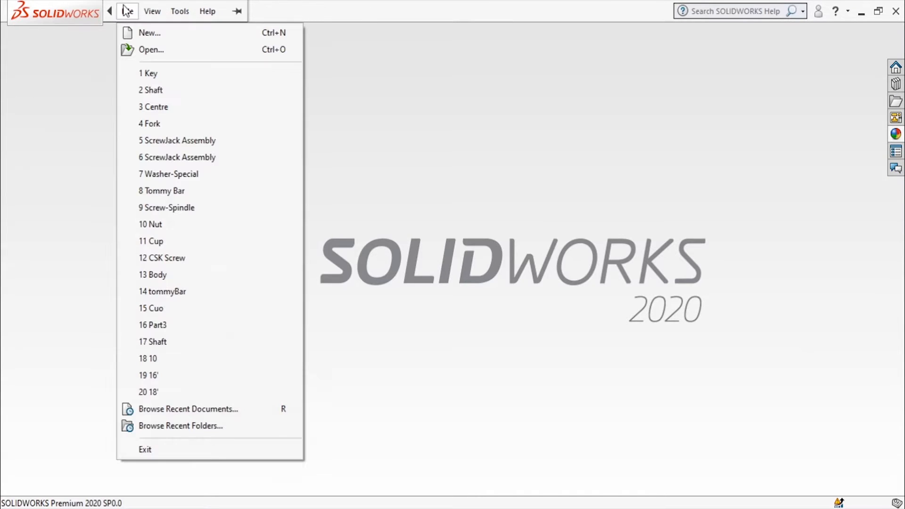
left_click(129, 30)
left_click(480, 391)
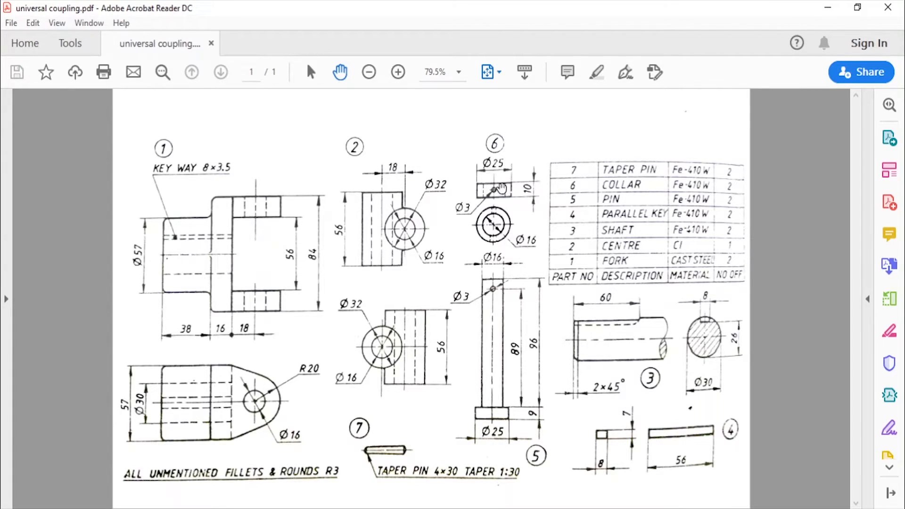
left_click(531, 507)
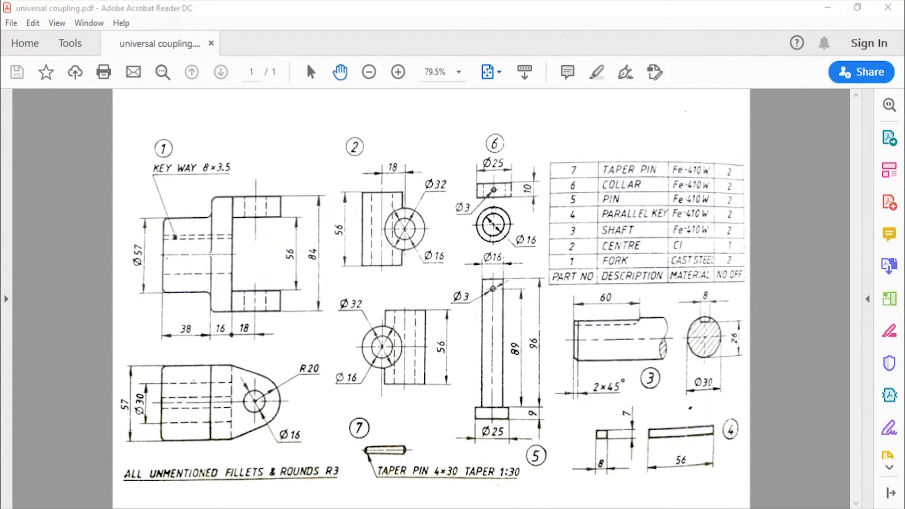
left_click(61, 92)
left_click(19, 42)
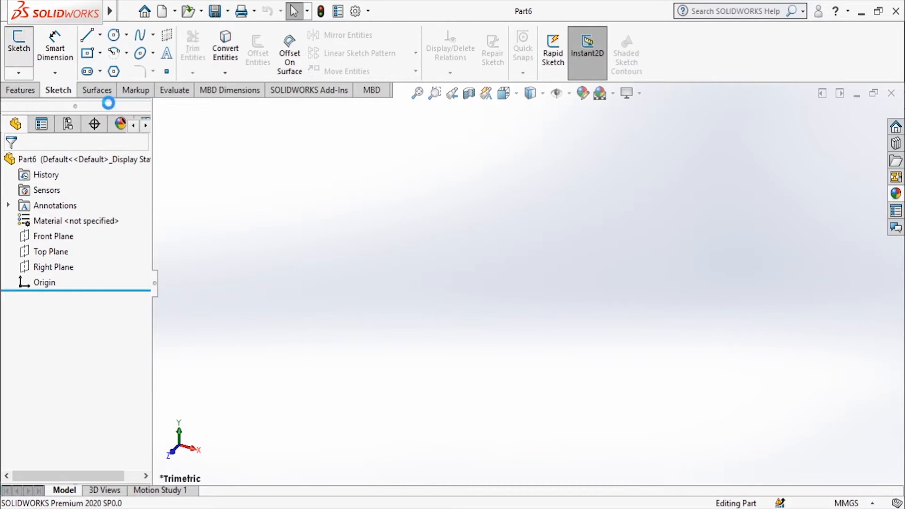
left_click(585, 341)
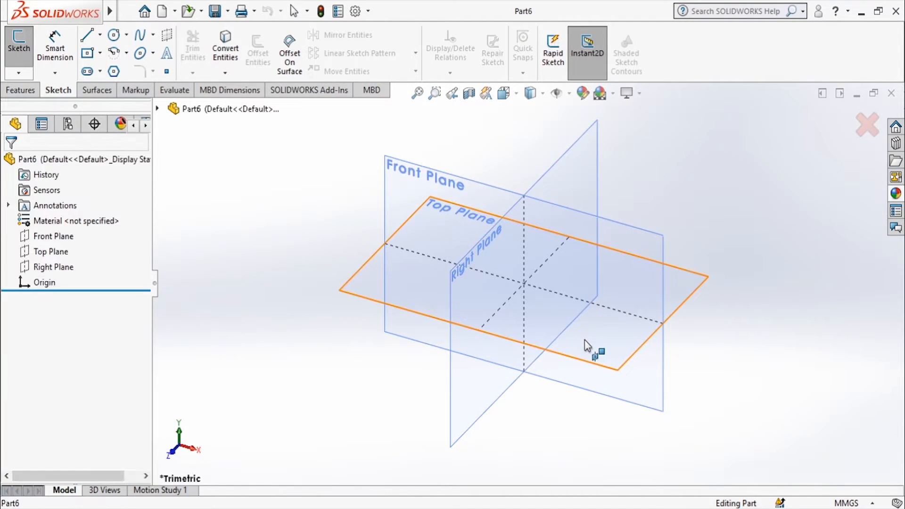
- Sketch two concentric circles centered on the origin, the outer one about 60 mm in diameter
left_click(115, 35)
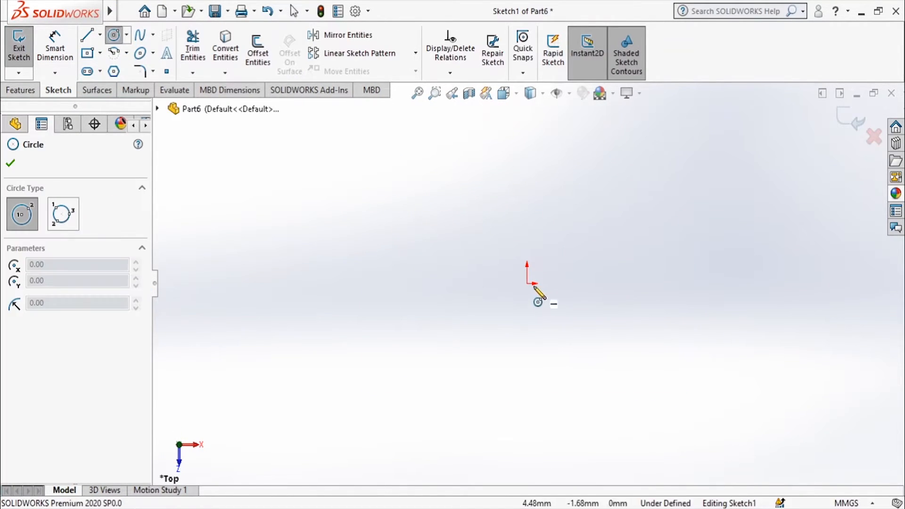
left_click(527, 284)
left_click(575, 311)
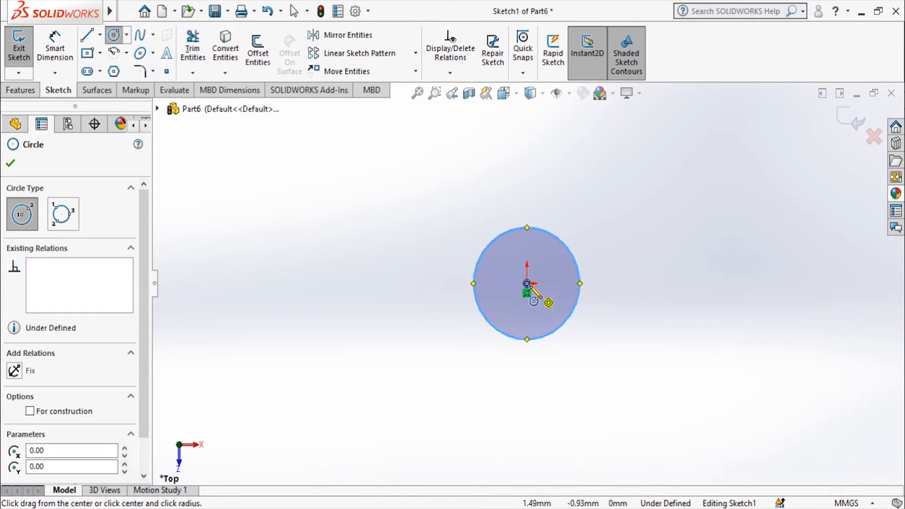
left_click(527, 284)
left_click(556, 305)
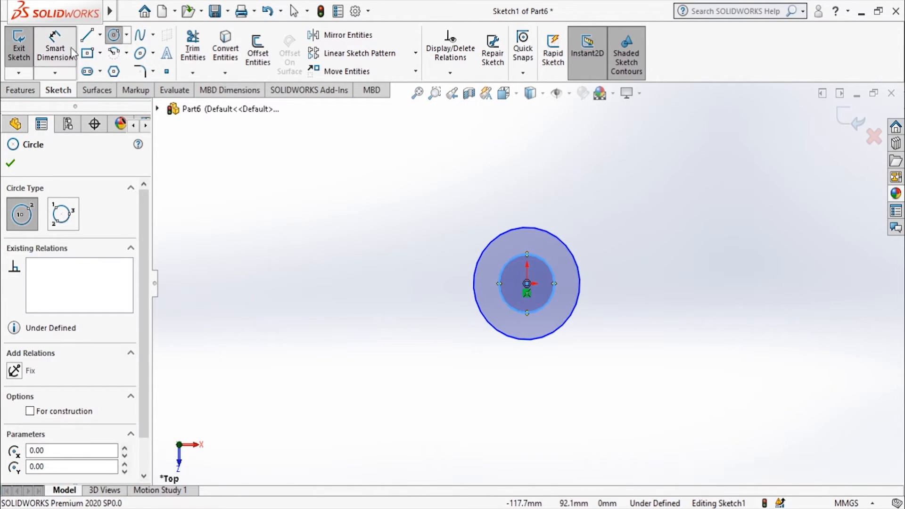
- Dimension the outer circle's diameter and set it to 25 mm
left_click(55, 44)
left_click(541, 235)
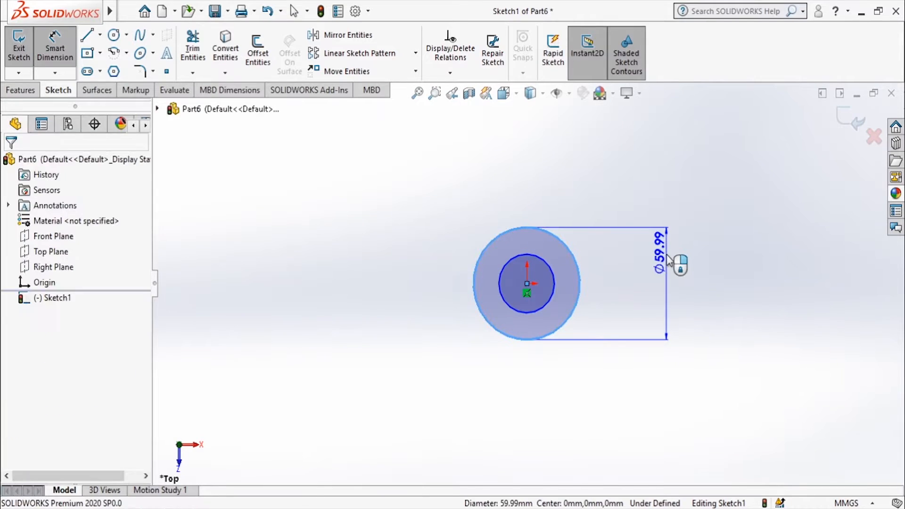
left_click(665, 332)
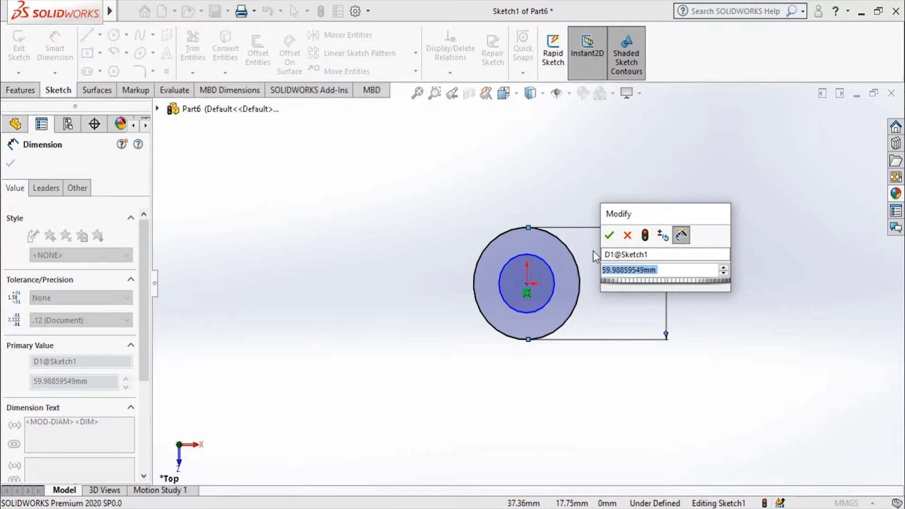
type("25")
key("Return")
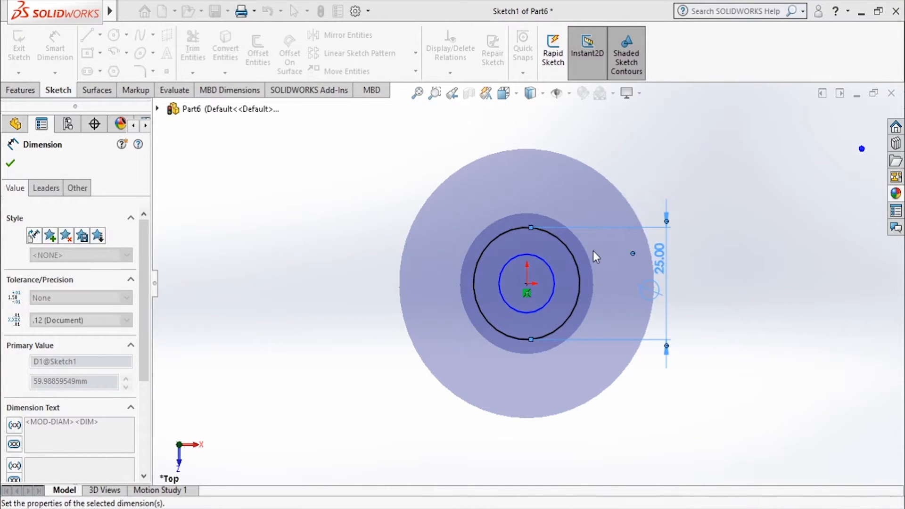
- Dimension the inner circle's diameter and set it to 16 mm
left_click(552, 276)
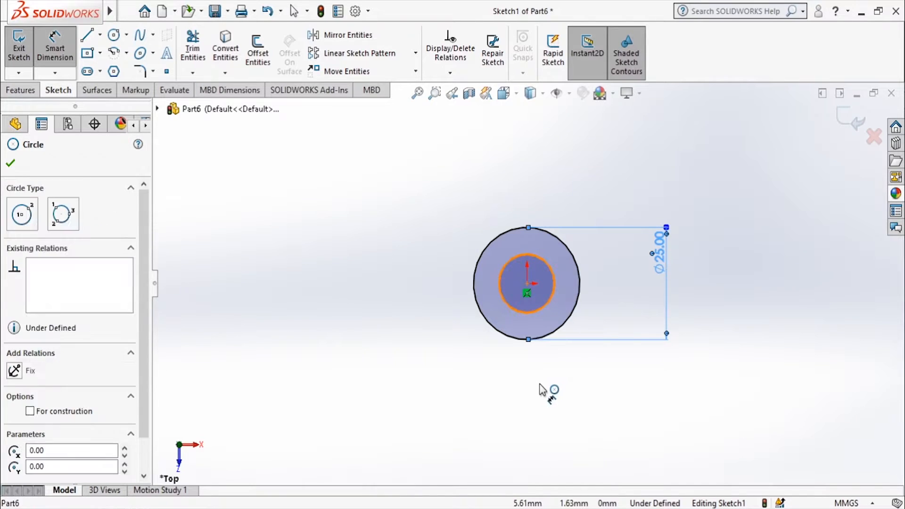
left_click(543, 390)
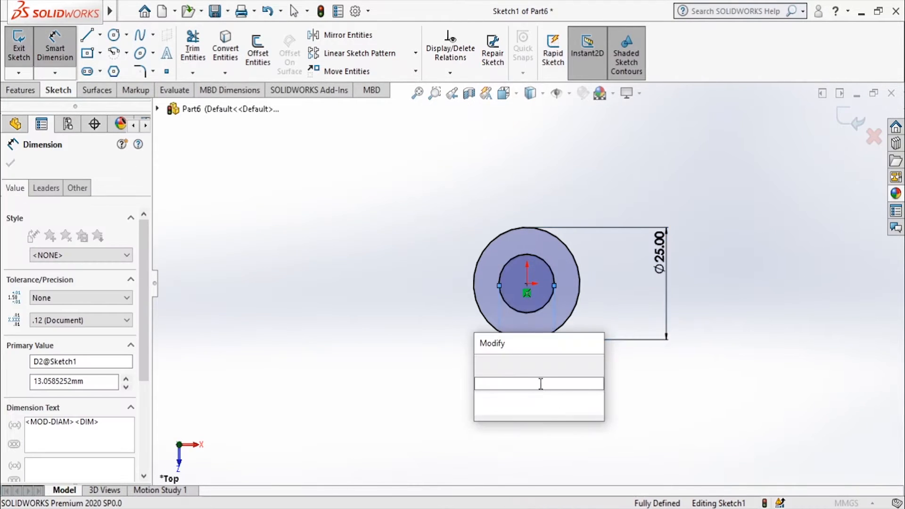
type("26")
key("BackSpace")
type("16")
key("Return")
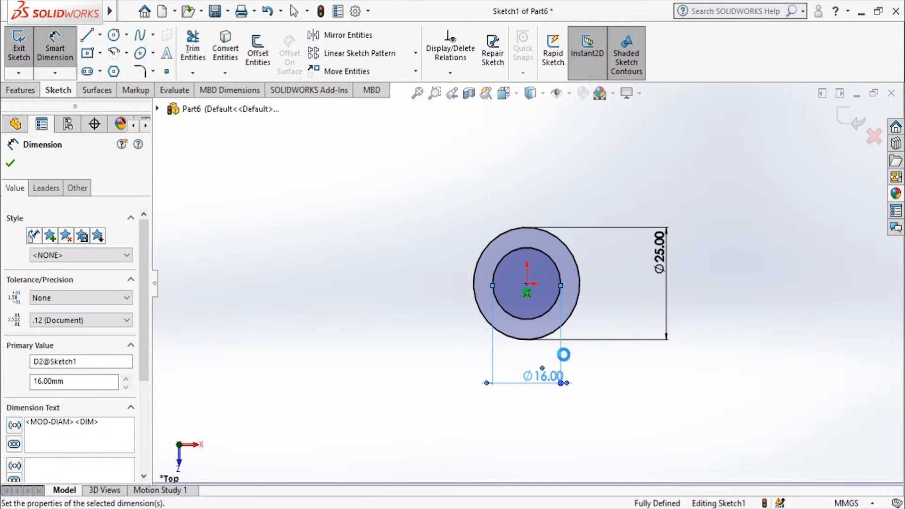
- Exit the sketch and extrude the ring profile 10 mm as a blind boss, checking the collar's height in the PDF drawing
left_click(851, 118)
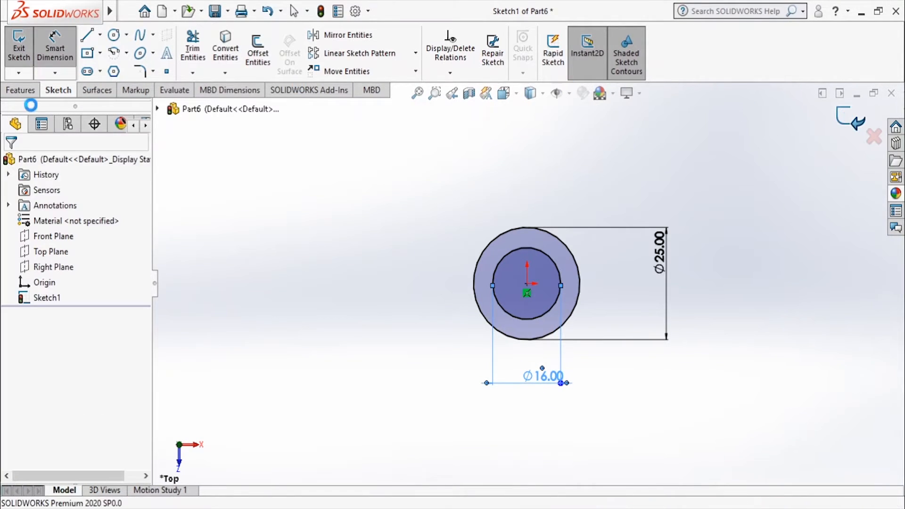
left_click(25, 49)
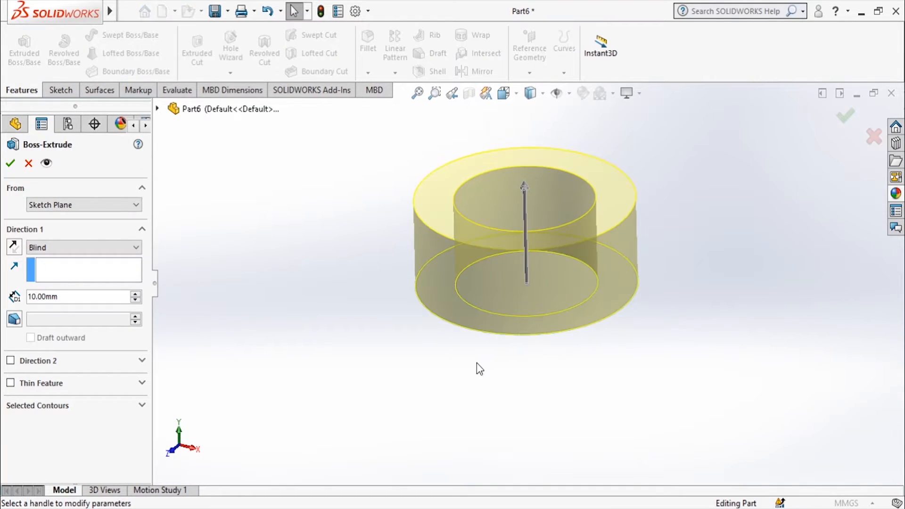
key("alt+Tab")
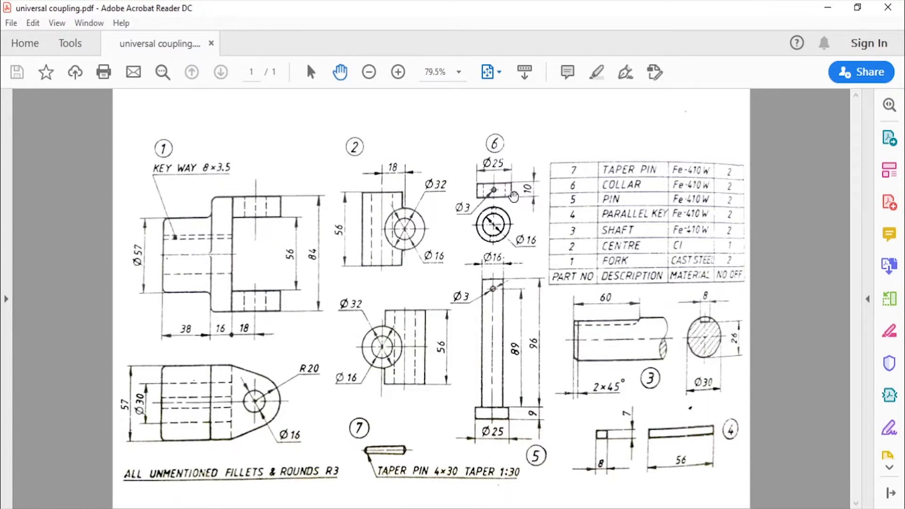
key("alt+Tab")
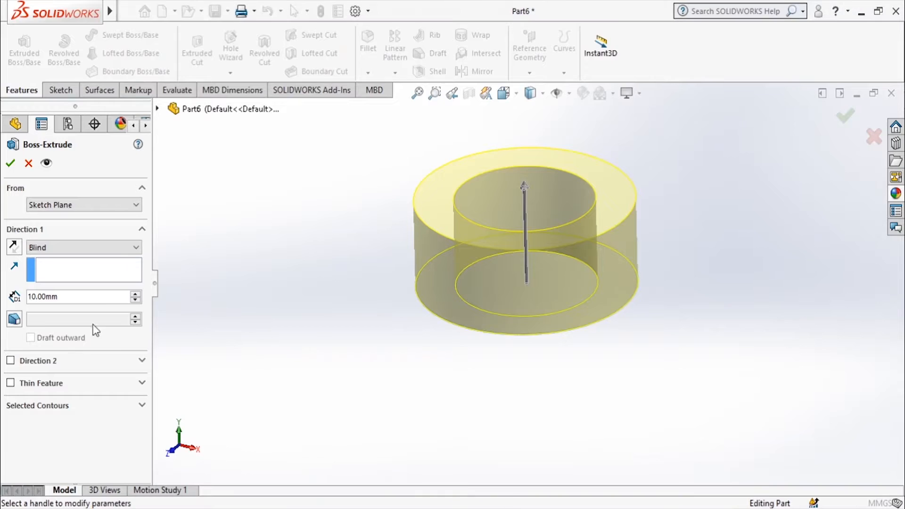
left_click(10, 163)
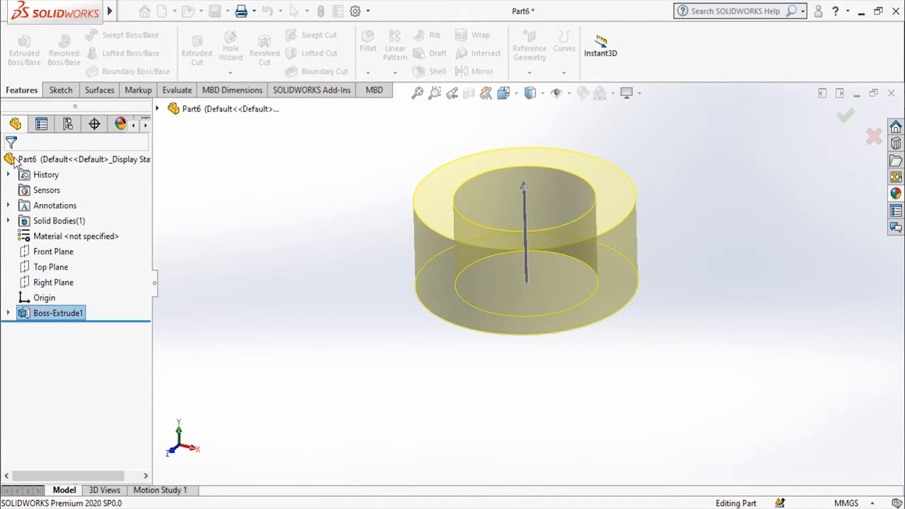
- Open a new sketch on the Front Plane of the collar and start the Circle tool
left_click(50, 252)
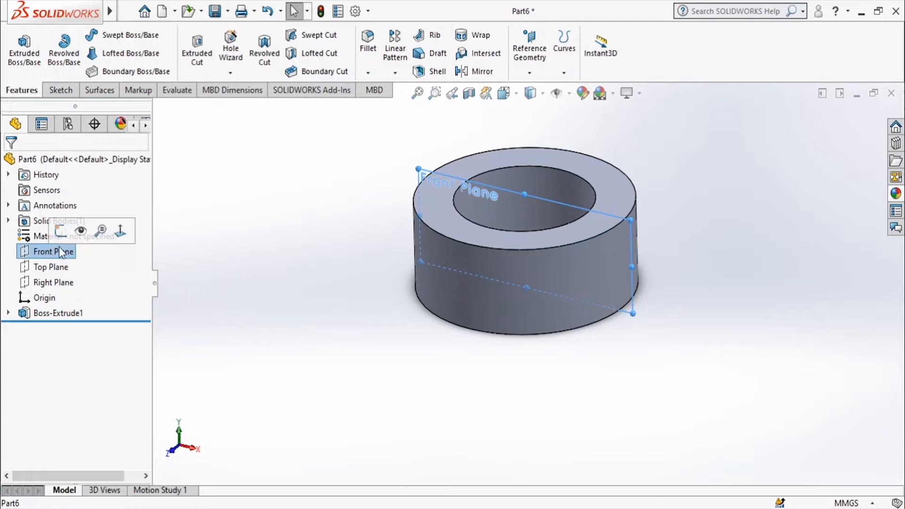
left_click(60, 231)
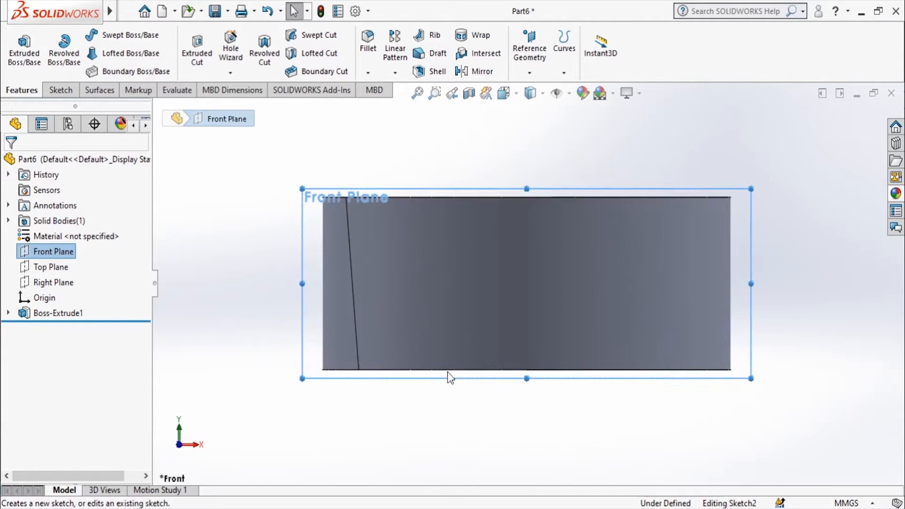
left_click(114, 34)
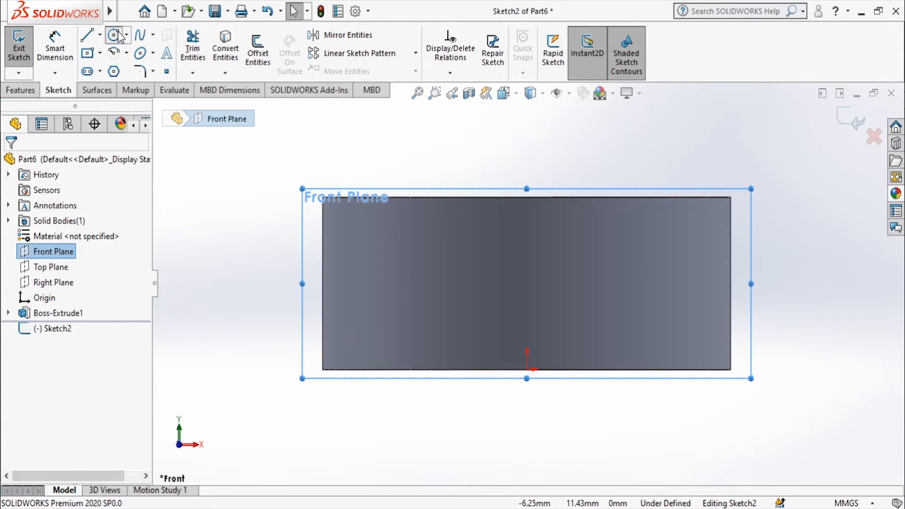
- Sketch a circle above the origin on the Front Plane, near the middle of the collar, and set its diameter to 3 mm
left_click(527, 274)
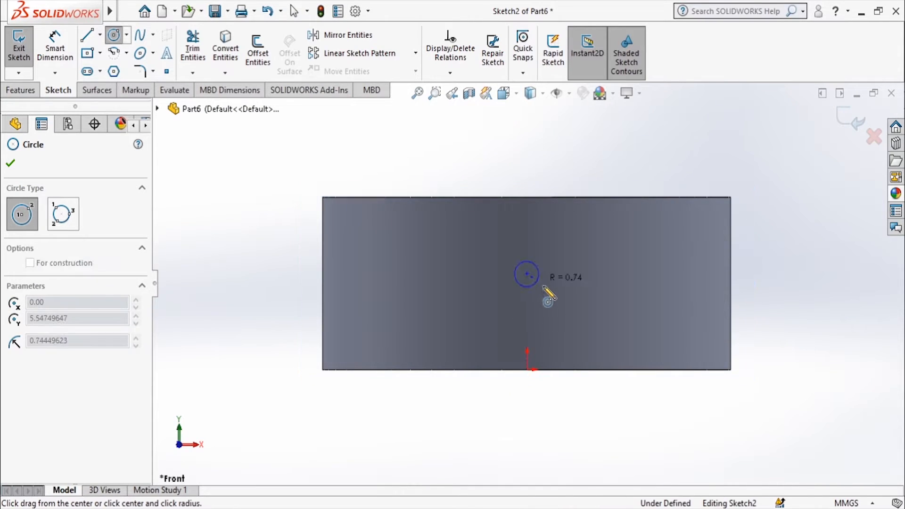
left_click(546, 294)
left_click(40, 43)
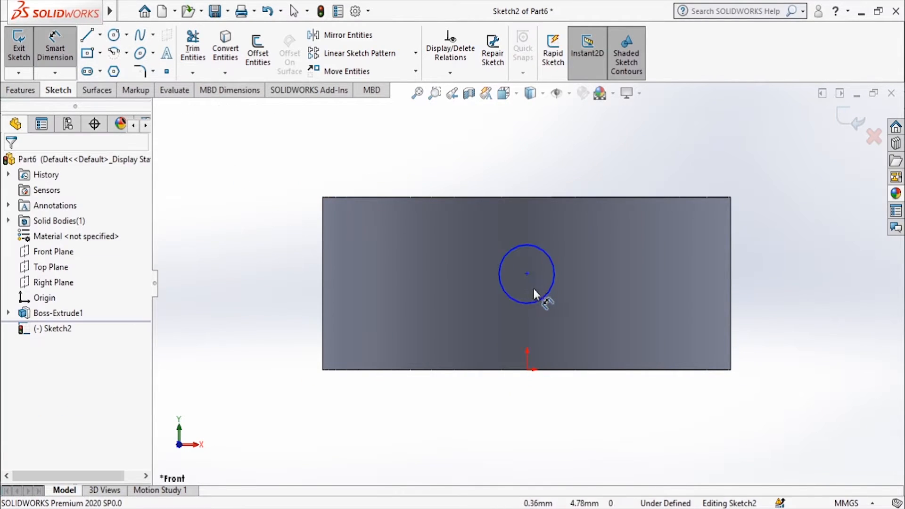
left_click(624, 142)
type("3.39697496mm")
key("Return")
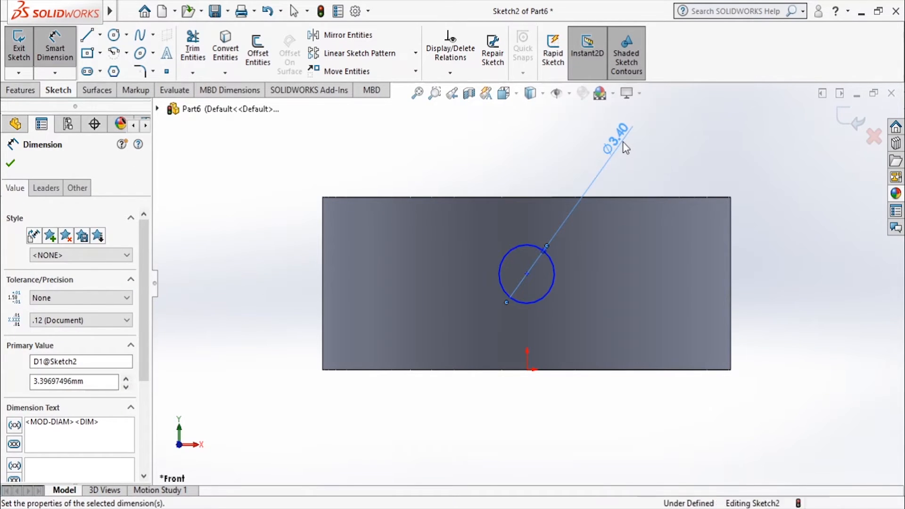
key("Escape")
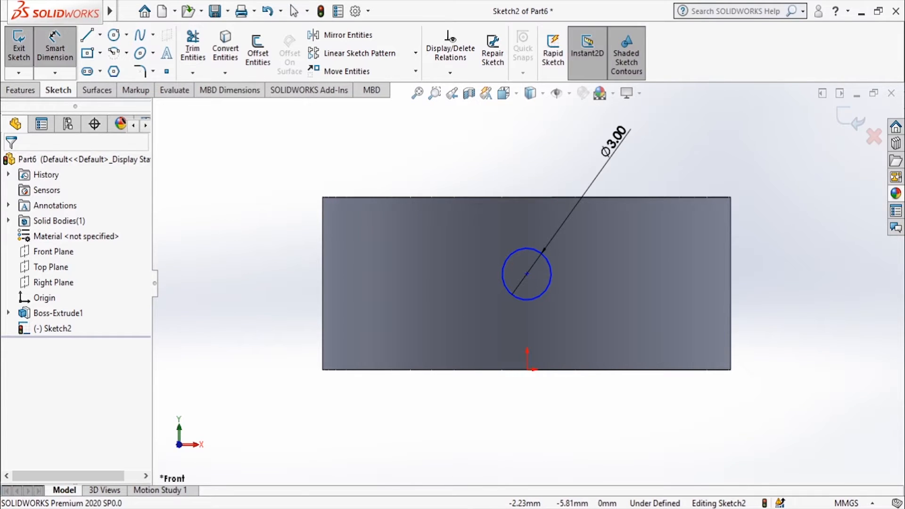
- Check the collar in the universal coupling PDF, and dimension the circle's centre 5 mm above the origin in the SOLIDWORKS sketch
key("alt+Tab")
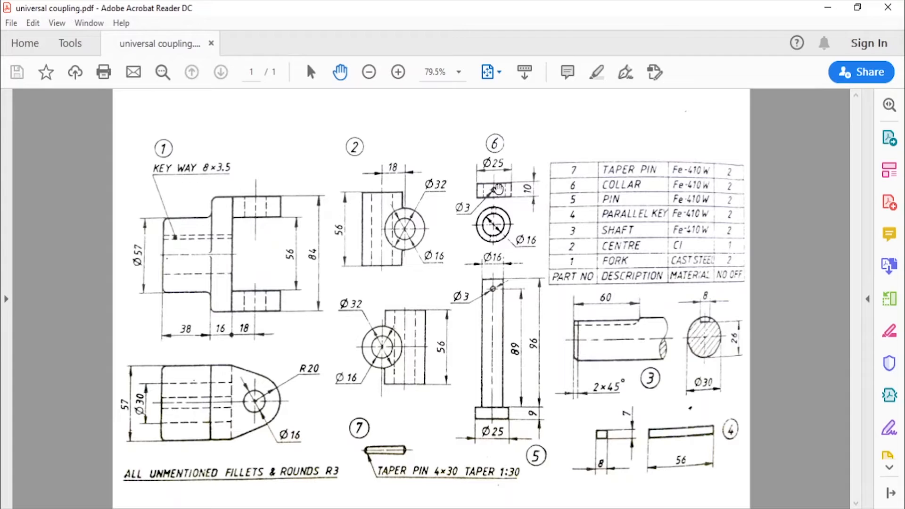
left_click(537, 508)
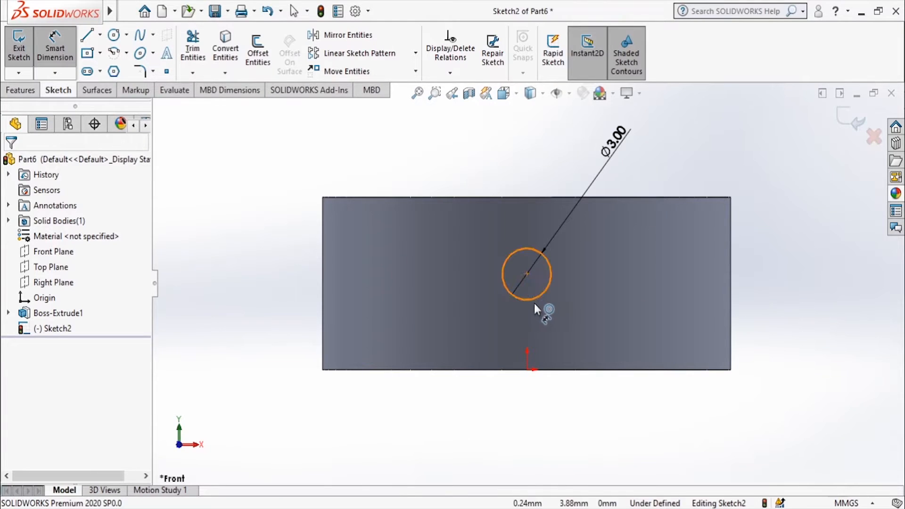
left_click(528, 274)
left_click(527, 370)
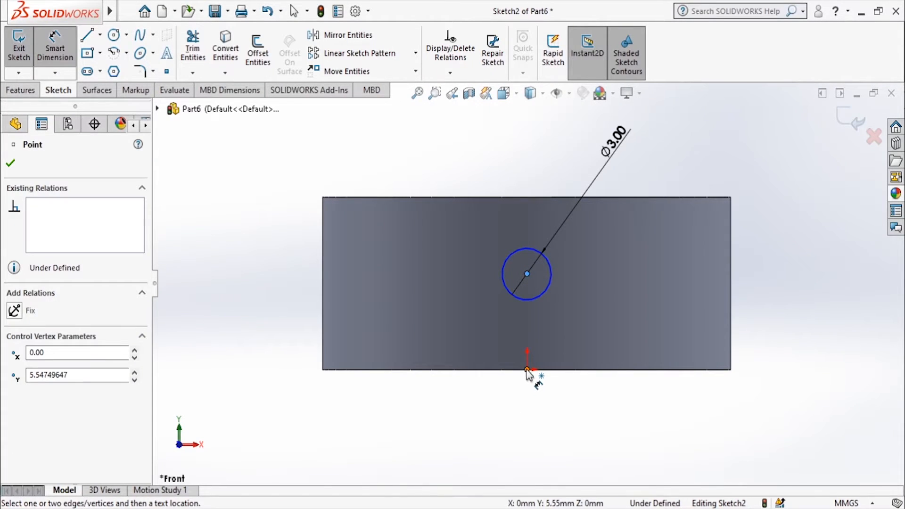
left_click(861, 304)
type("5")
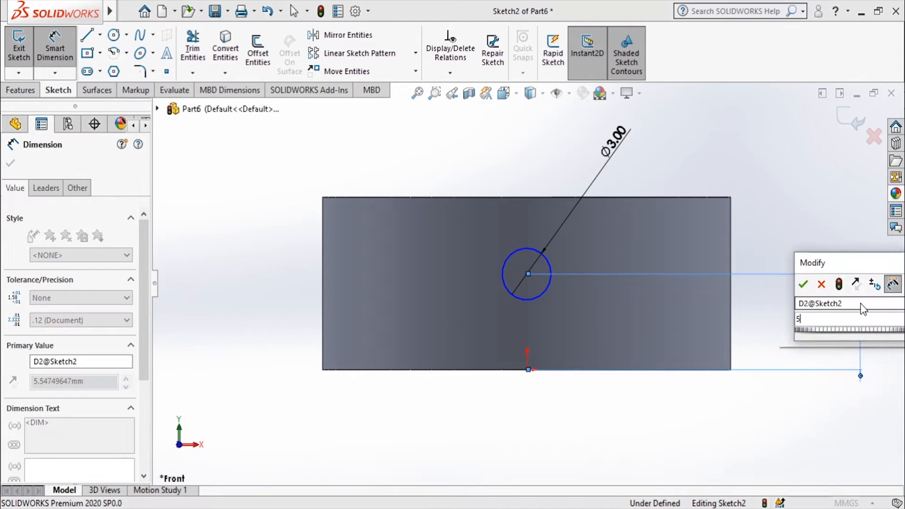
key("Return")
key("Escape")
key("Escape")
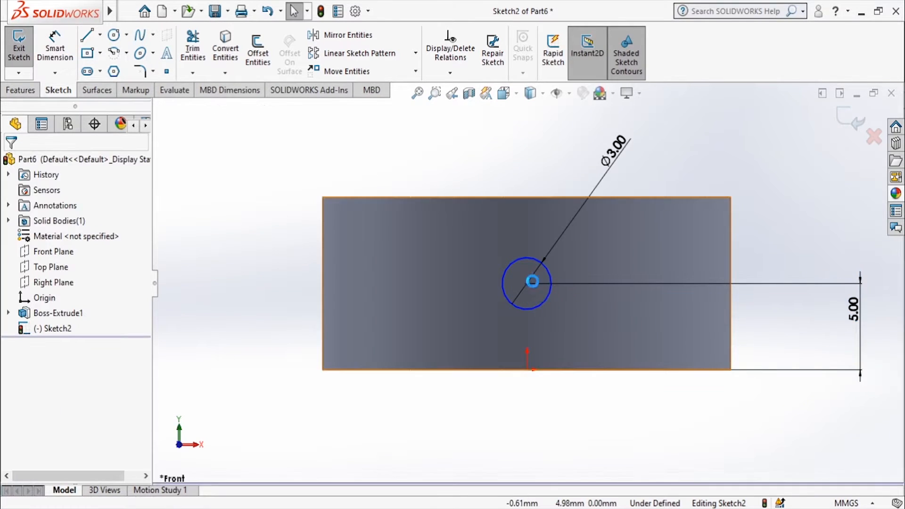
- Add a vertical relation between the circle's centre and the origin
left_click(528, 285)
left_click(527, 369, "ctrl")
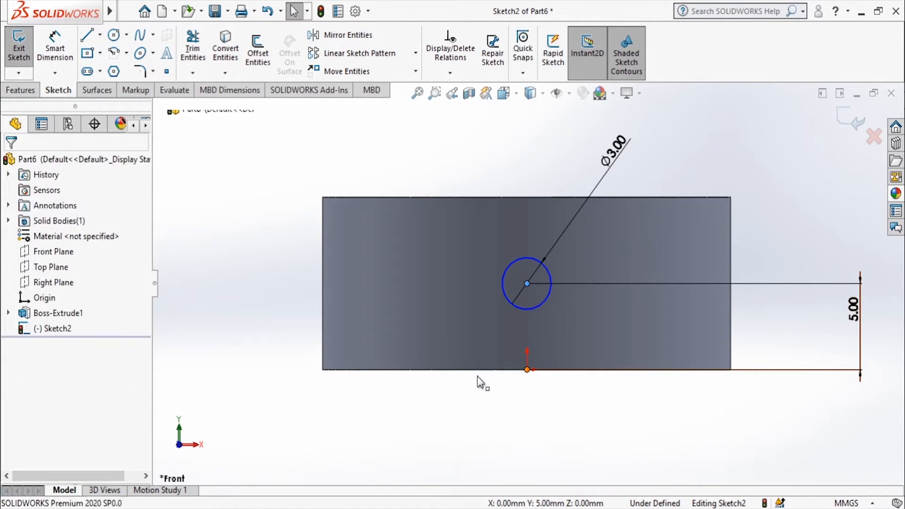
left_click(13, 405)
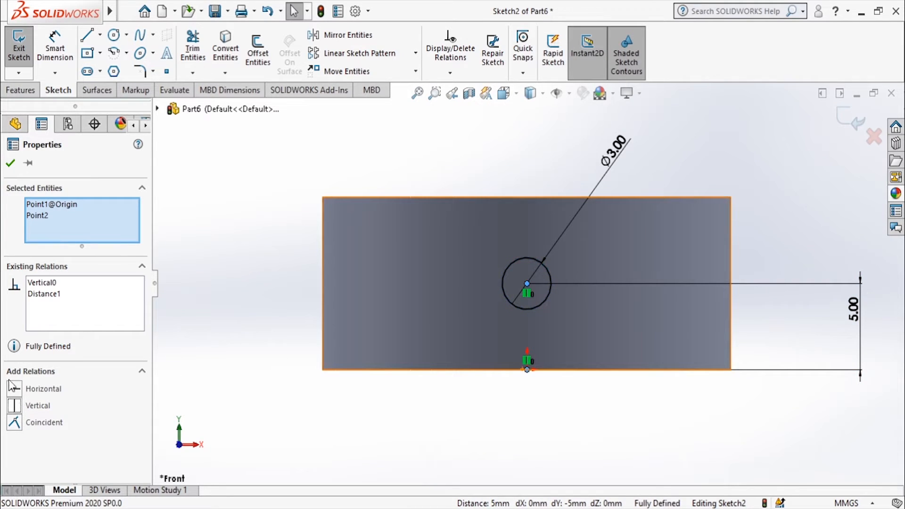
left_click(12, 163)
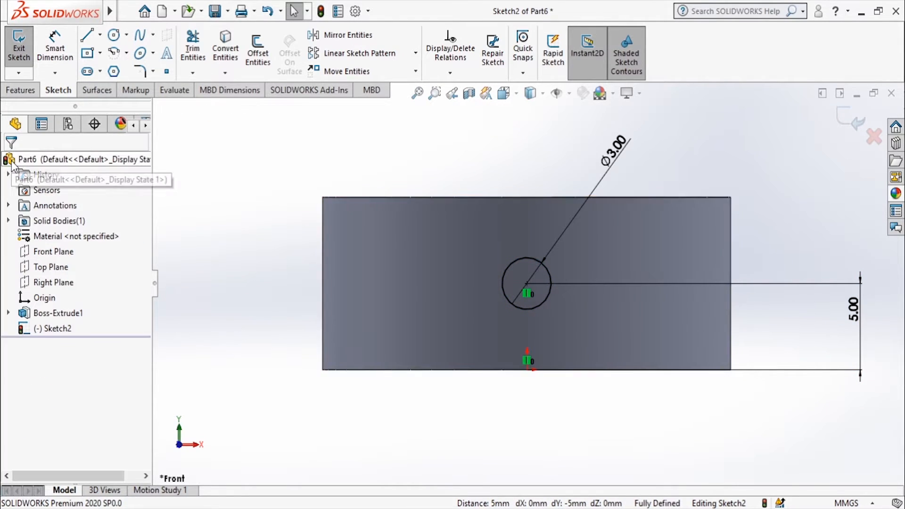
- Exit the sketch and extrude-cut the circle through the collar wall with a Mid Plane end condition and 60 mm depth
left_click(847, 125)
left_click(21, 90)
left_click(198, 52)
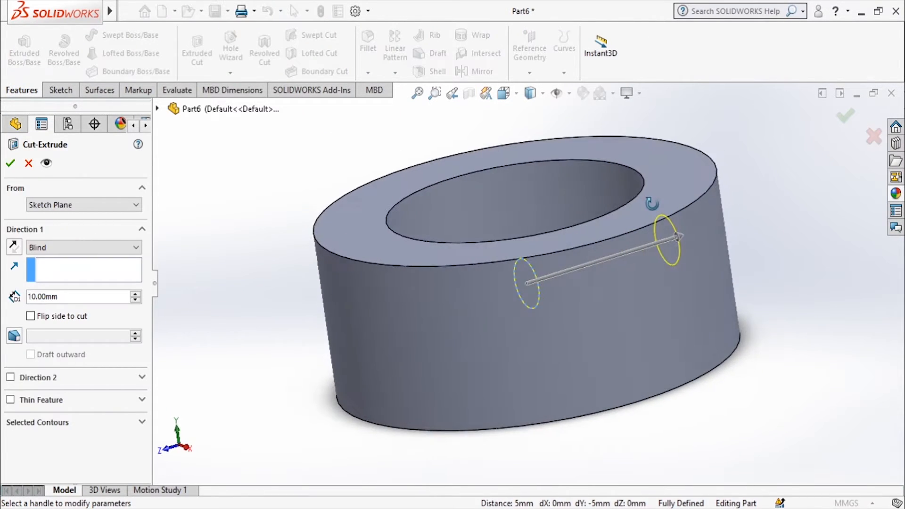
left_click(82, 247)
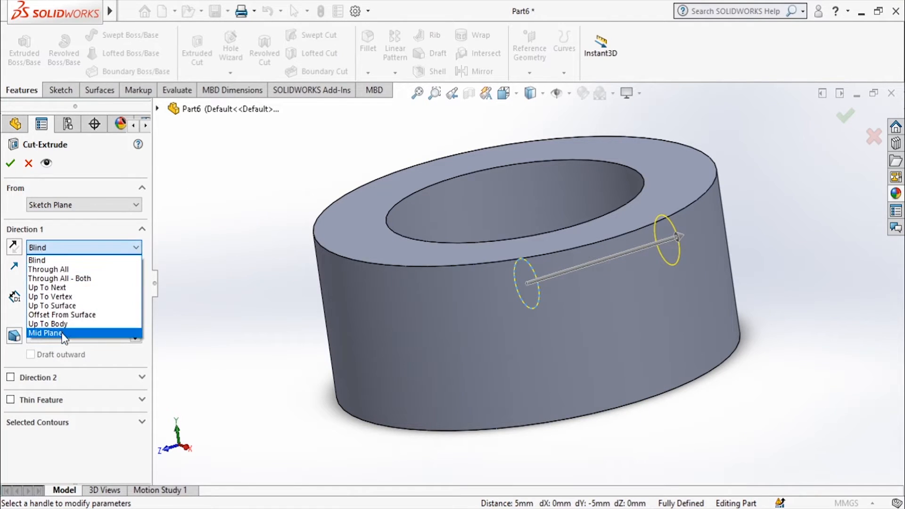
left_click(47, 333)
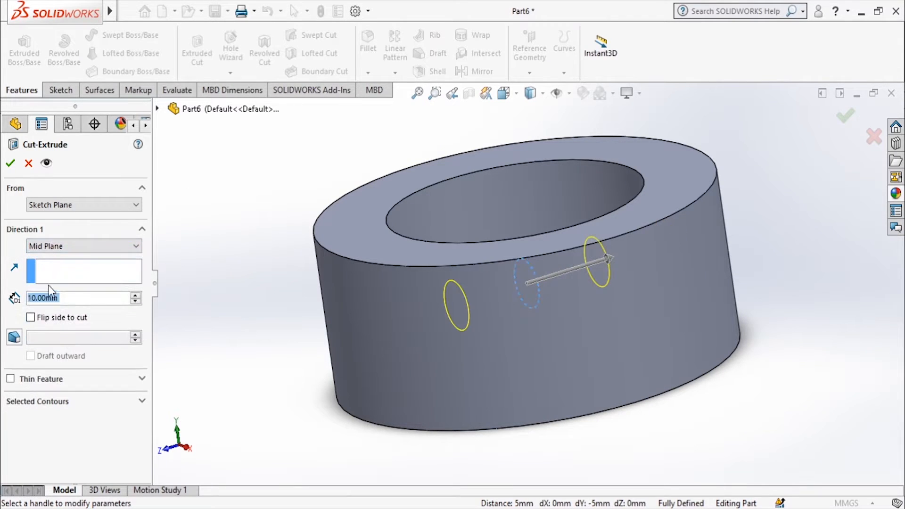
left_click(138, 296)
left_click(138, 296)
left_click(138, 295)
left_click(138, 295)
left_click(138, 295)
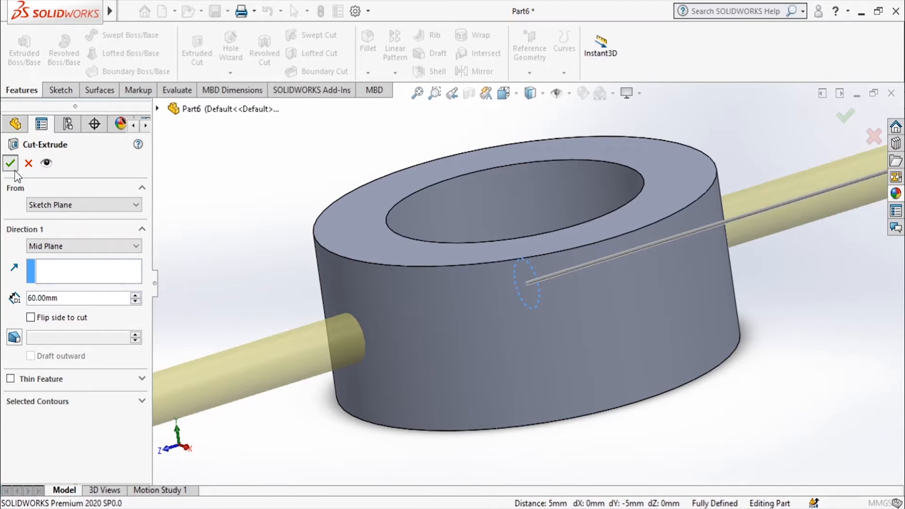
- Check the collar's material in the universal coupling PDF and assign the custom material Fe-410 W to the part
right_click(77, 239)
left_click(118, 208)
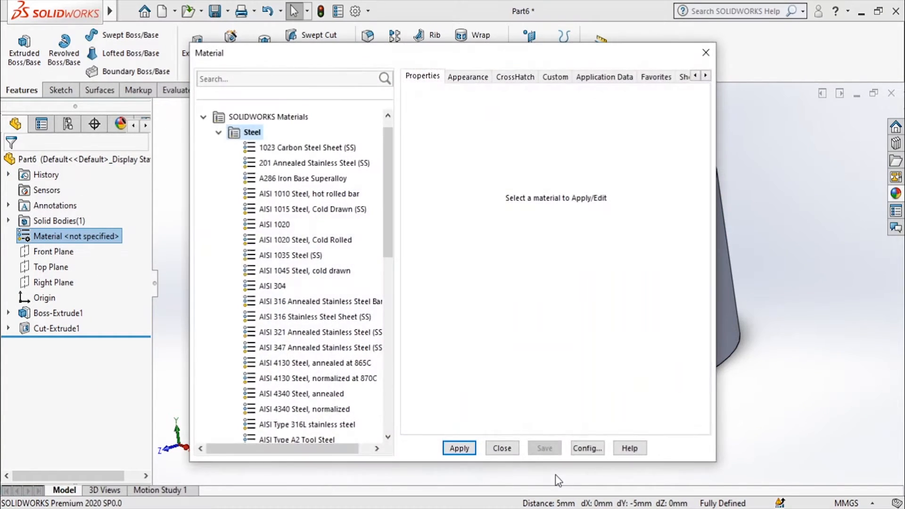
key("alt+Tab")
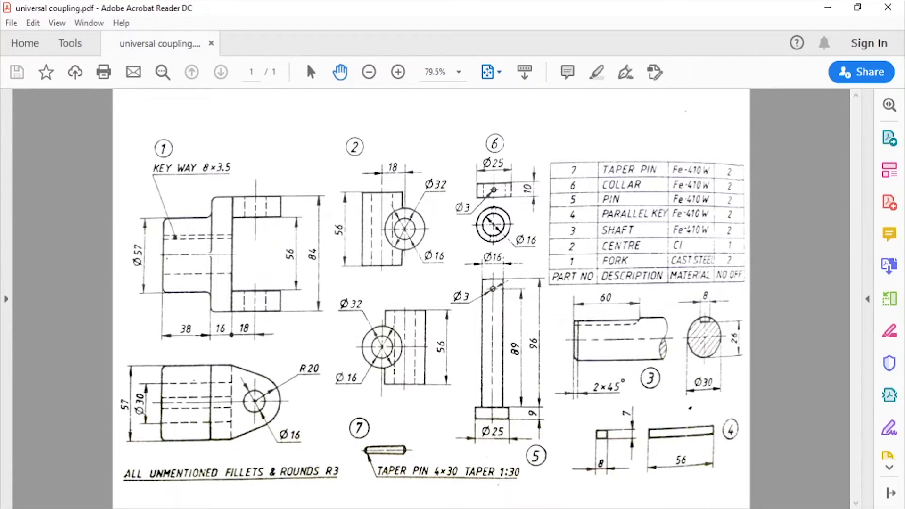
key("alt+Tab")
left_click(323, 77)
type("fe")
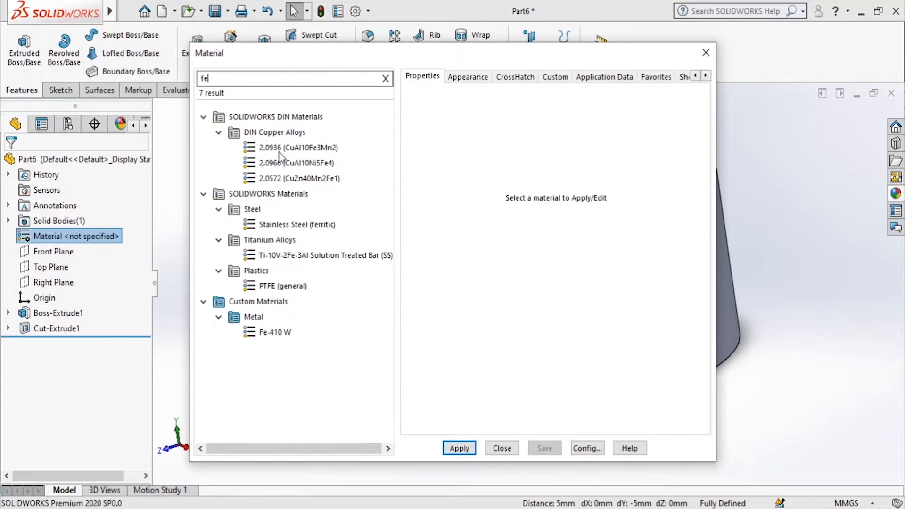
left_click(277, 333)
left_click(470, 452)
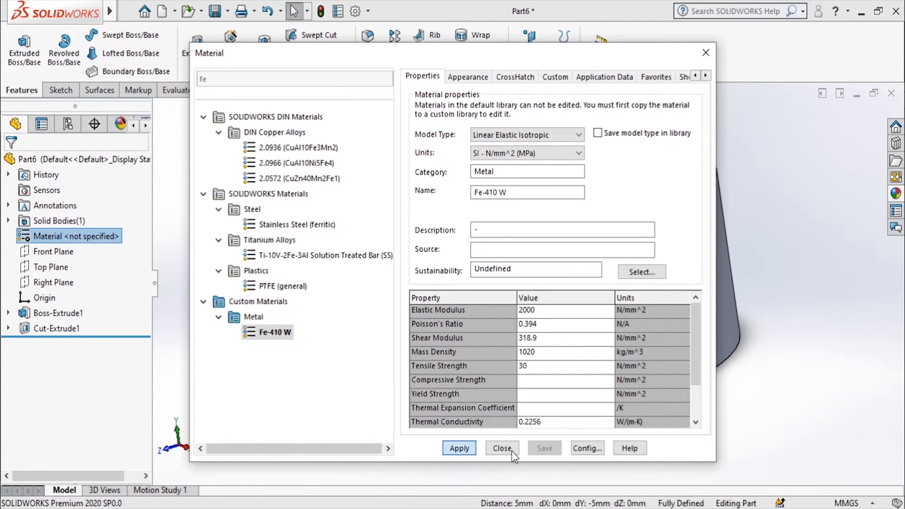
left_click(511, 451)
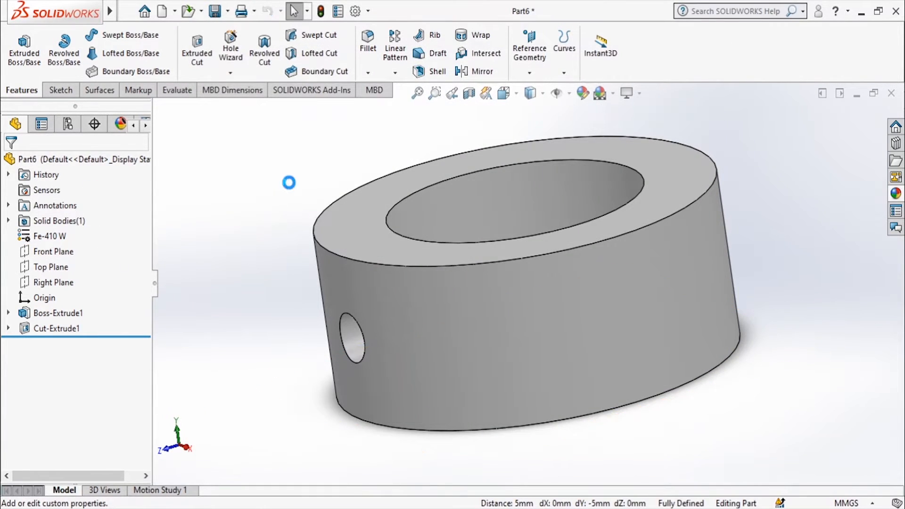
- Save the part as Collar in the UniversalCoupling folder and close it
type("Collar")
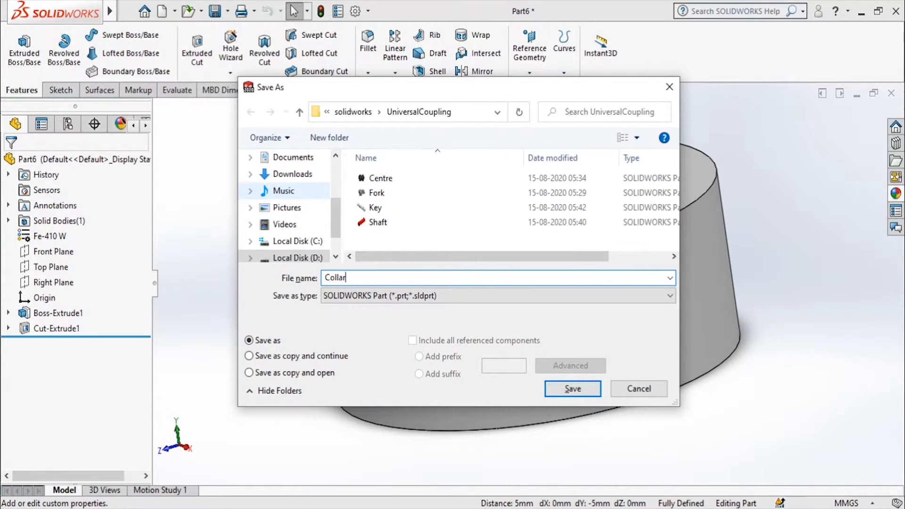
key("Return")
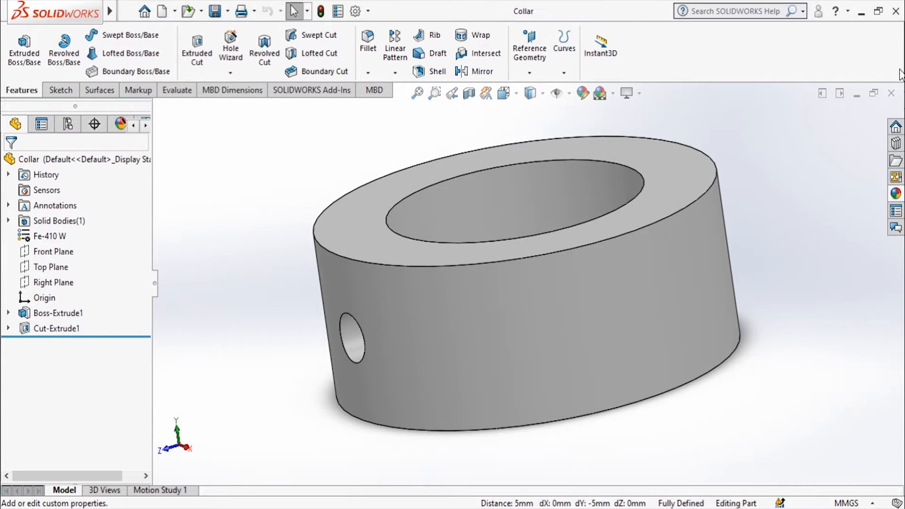
left_click(891, 94)
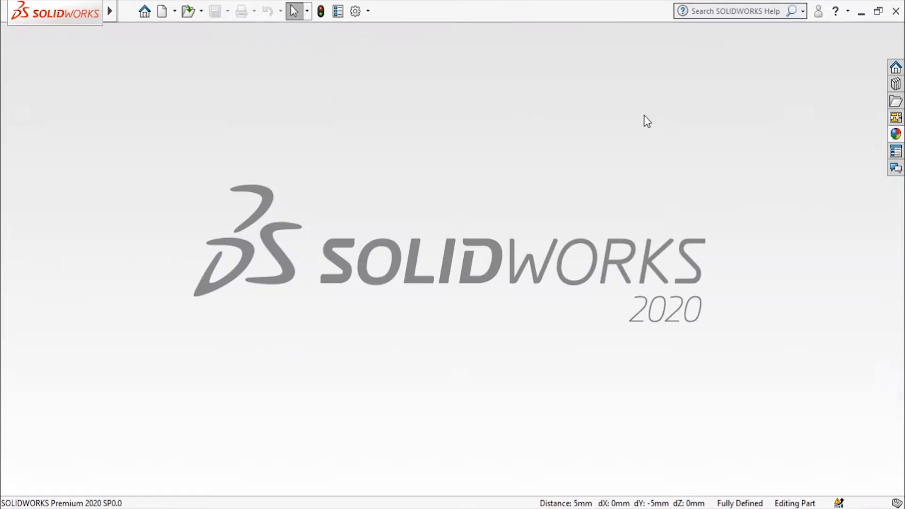
- Create a new part document and start a sketch on the Front Plane
left_click(128, 11)
left_click(146, 32)
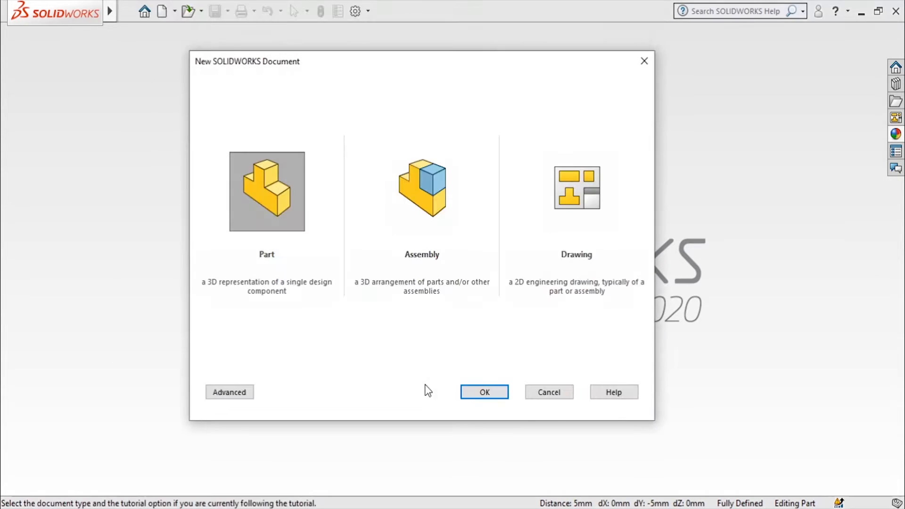
left_click(480, 393)
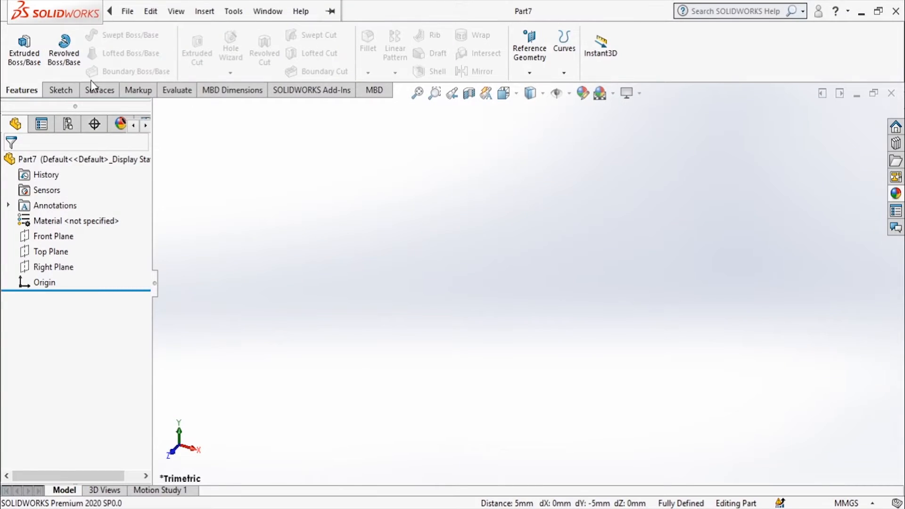
left_click(58, 89)
left_click(22, 40)
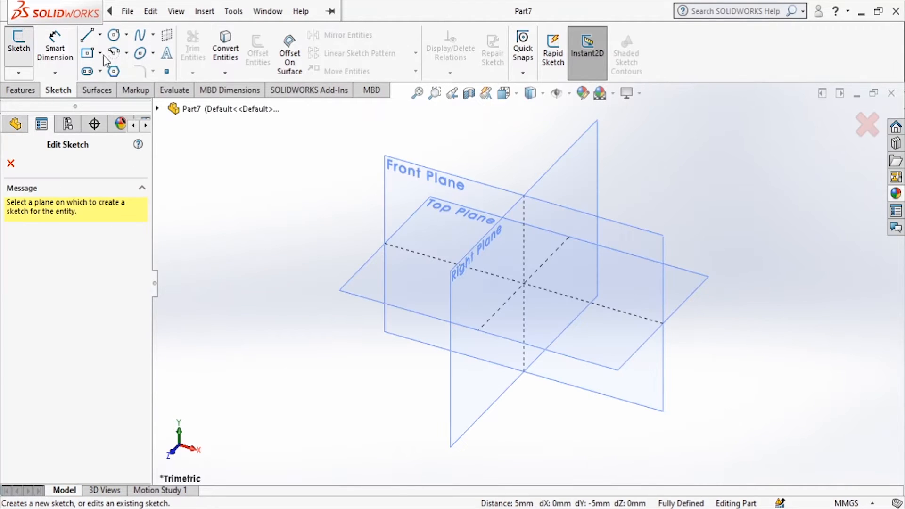
left_click(483, 182)
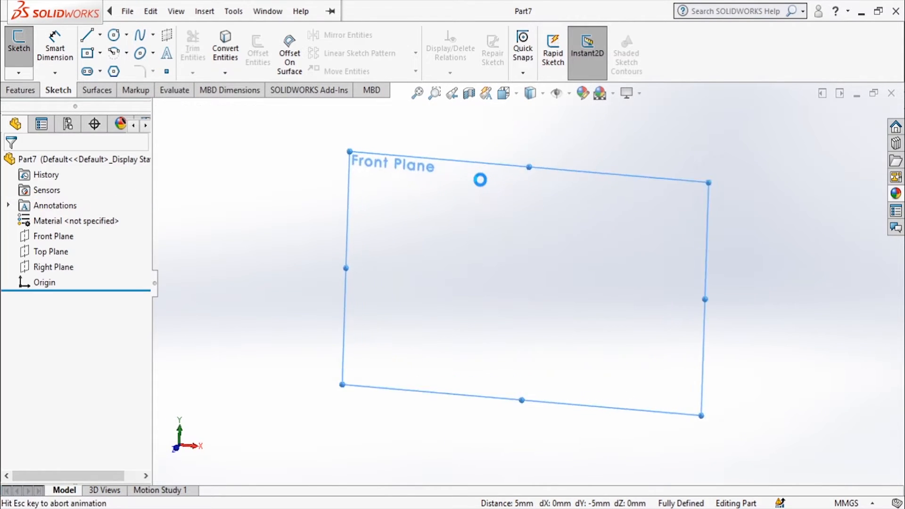
- Sketch a closed L-shaped half-profile of the pin from the origin, with a base about 21 mm wide and a tall vertical stem
left_click(84, 34)
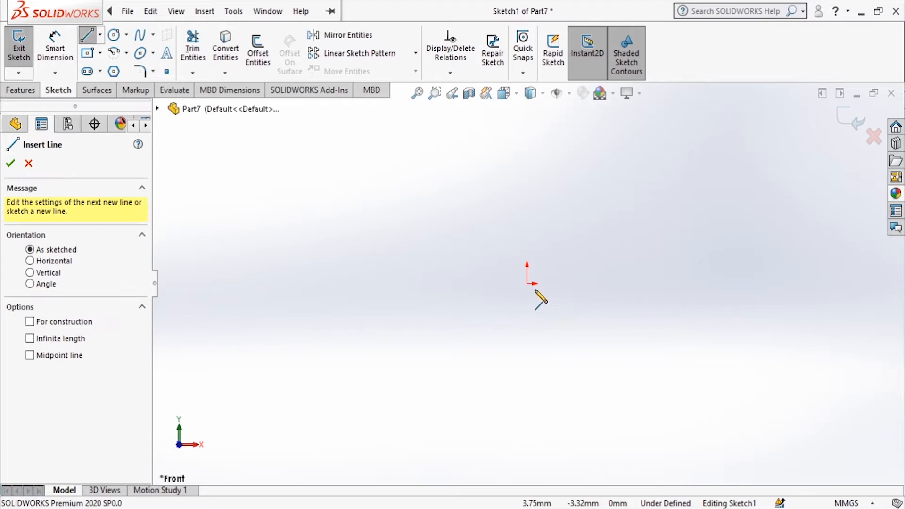
left_click(528, 284)
left_click(550, 283)
left_click(576, 261)
left_click(552, 262)
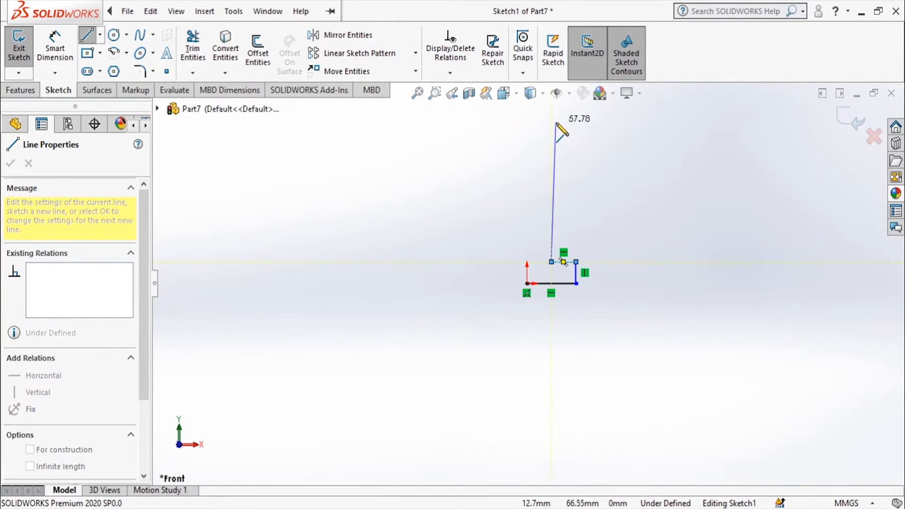
left_click(552, 124)
left_click(527, 123)
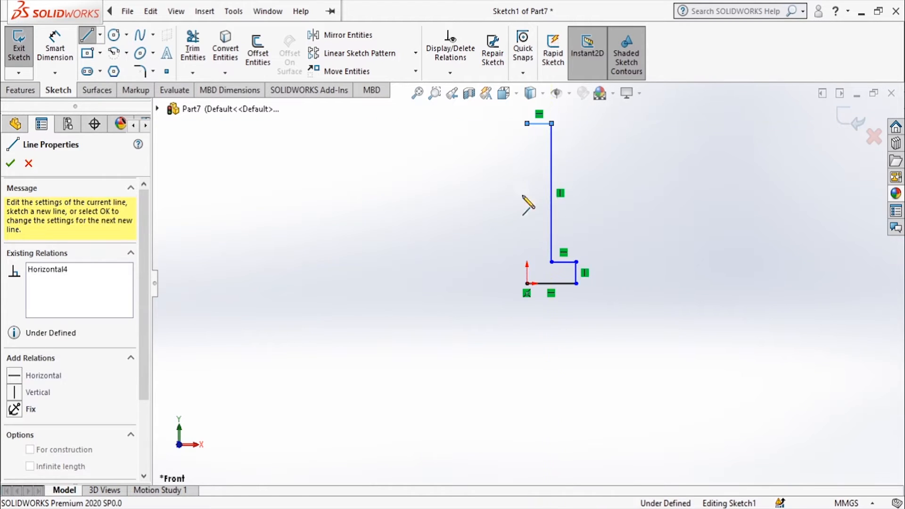
left_click(528, 284)
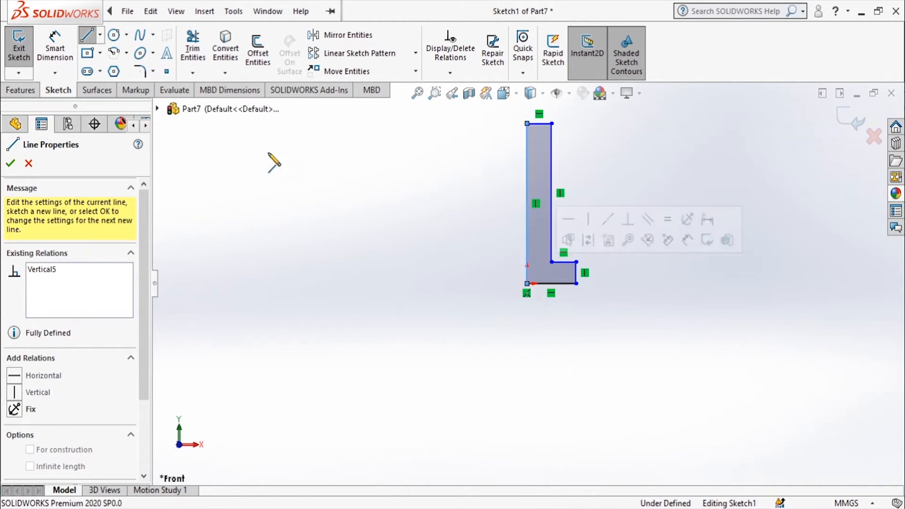
- Check the pin's head diameter in the universal coupling PDF and dimension the profile's base width as 25/2 mm
left_click(55, 47)
left_click(562, 285)
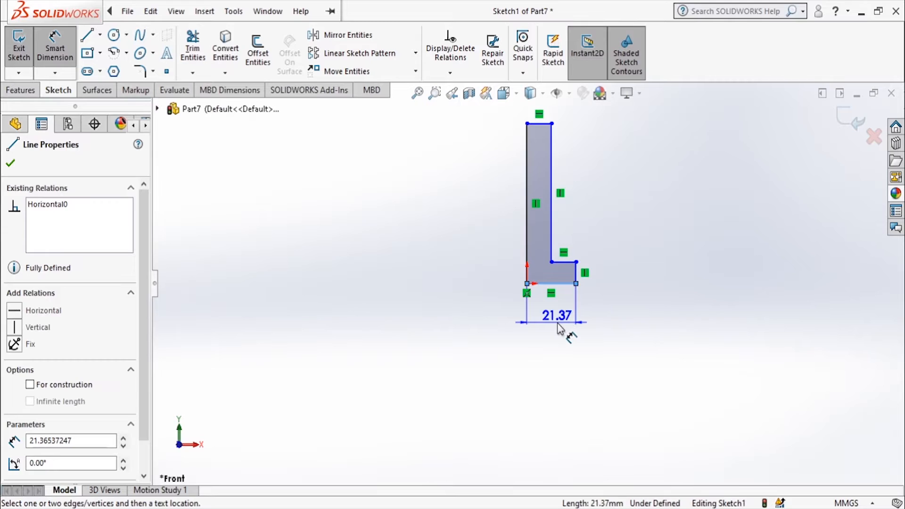
left_click(561, 323)
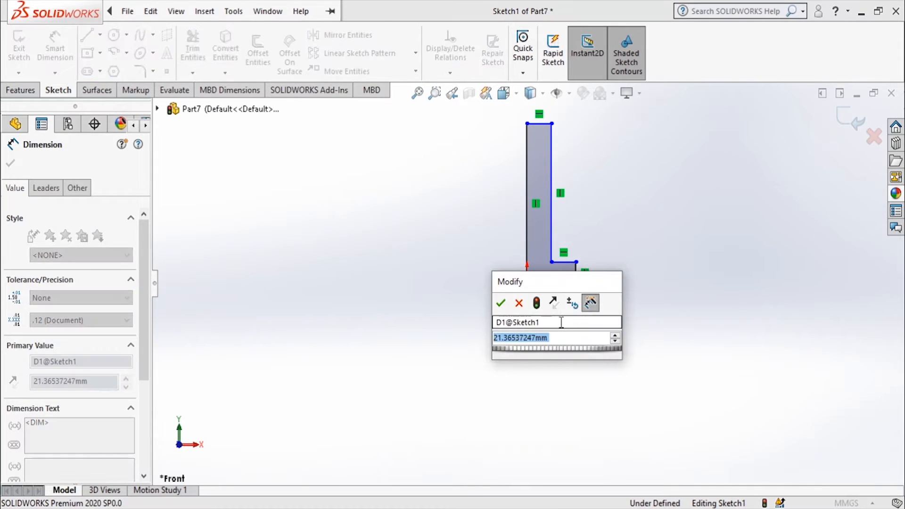
key("alt+Tab")
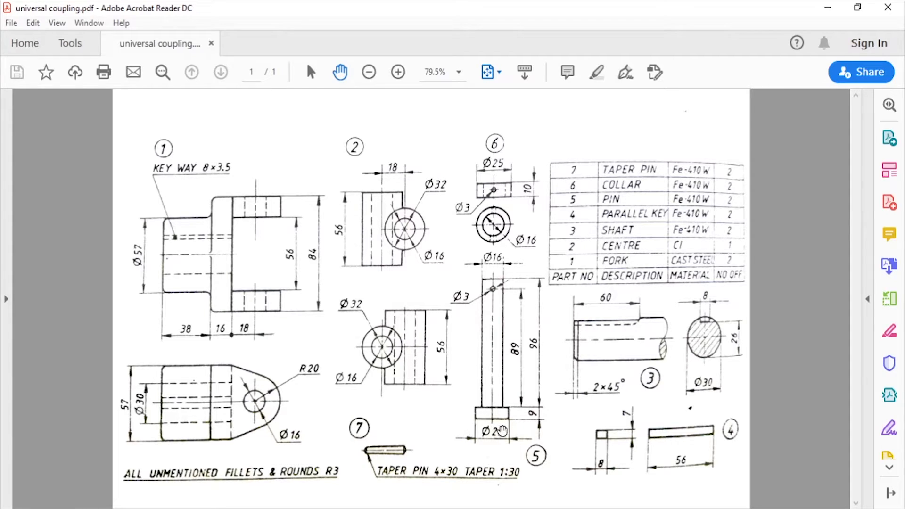
key("alt+Tab")
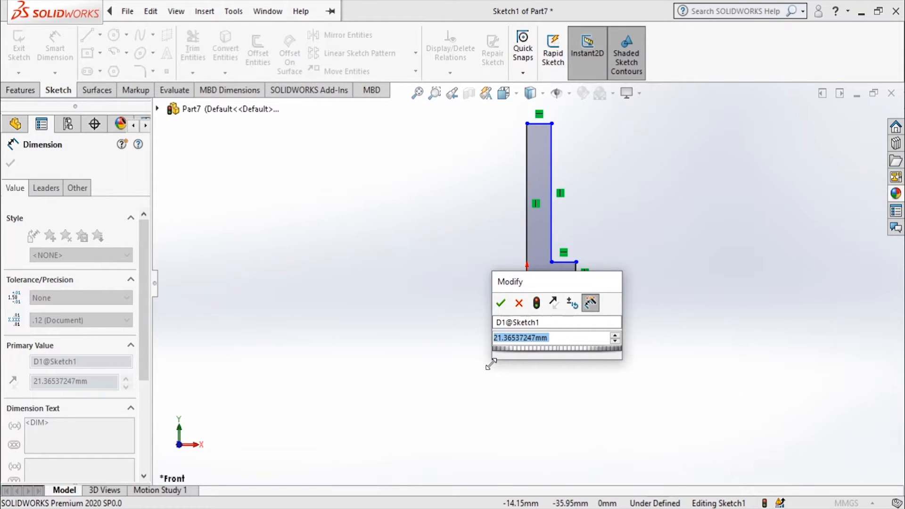
type("25/2")
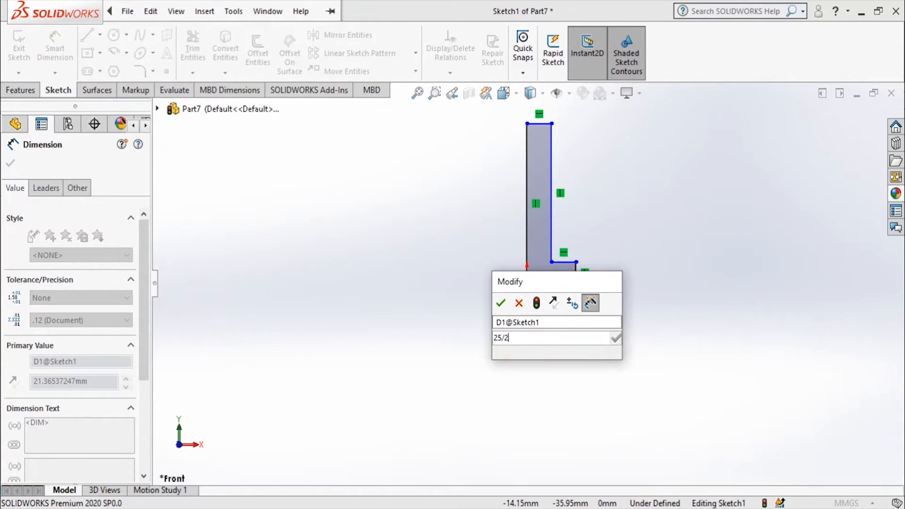
key("Return")
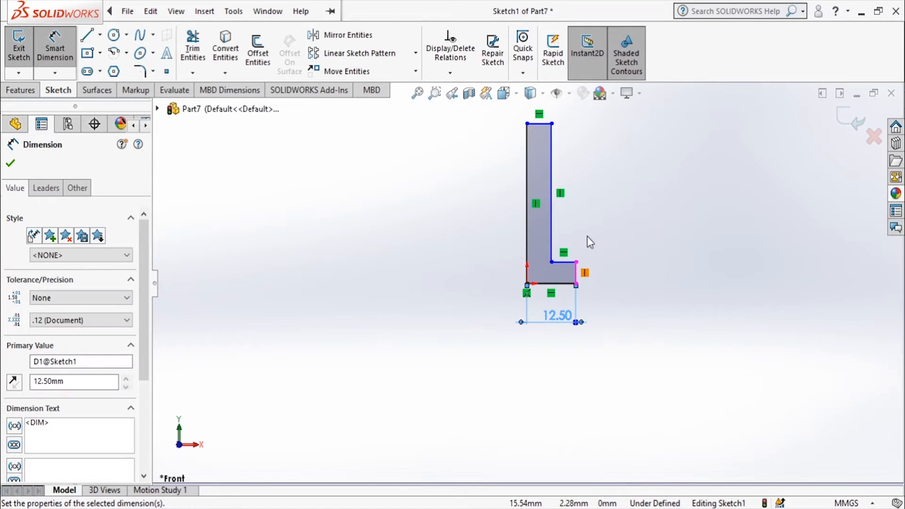
- Check the pin's shank diameter in the PDF and dimension the stem's width between its vertical lines as 8 mm
scroll(590, 243, "down", 4)
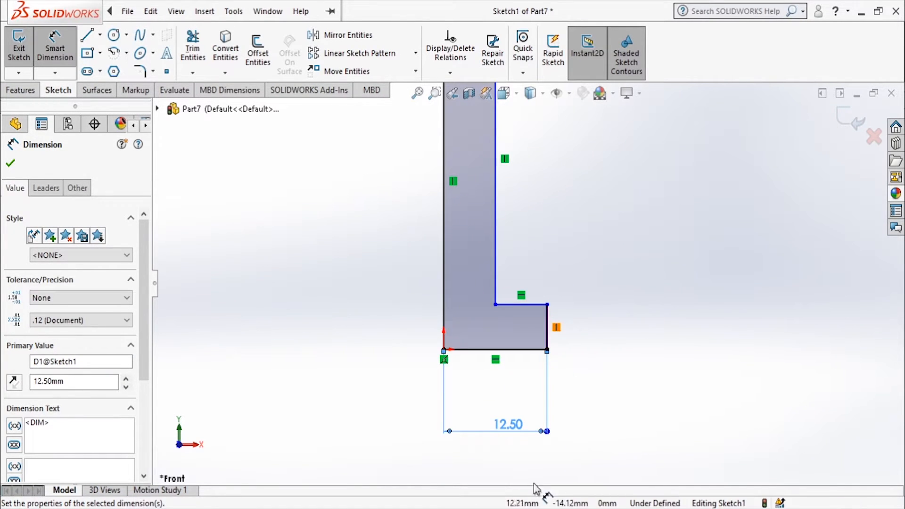
key("alt+Tab")
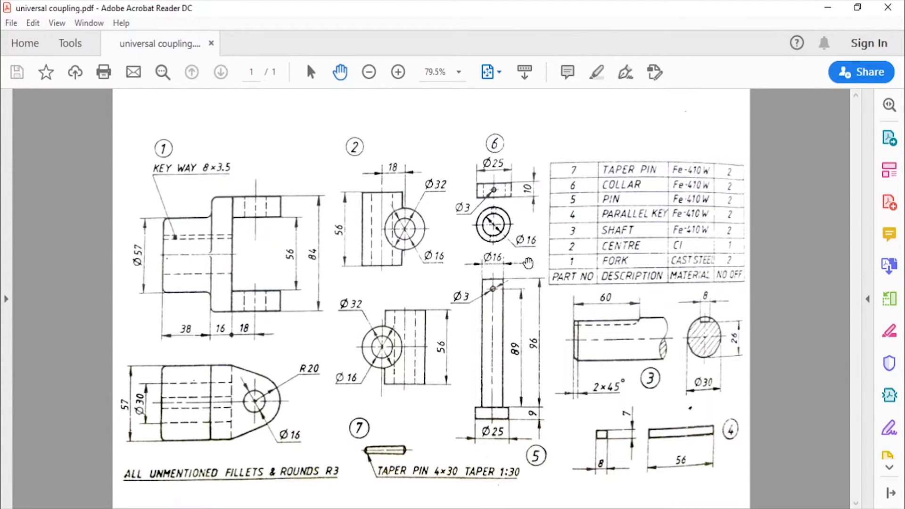
key("alt+Tab")
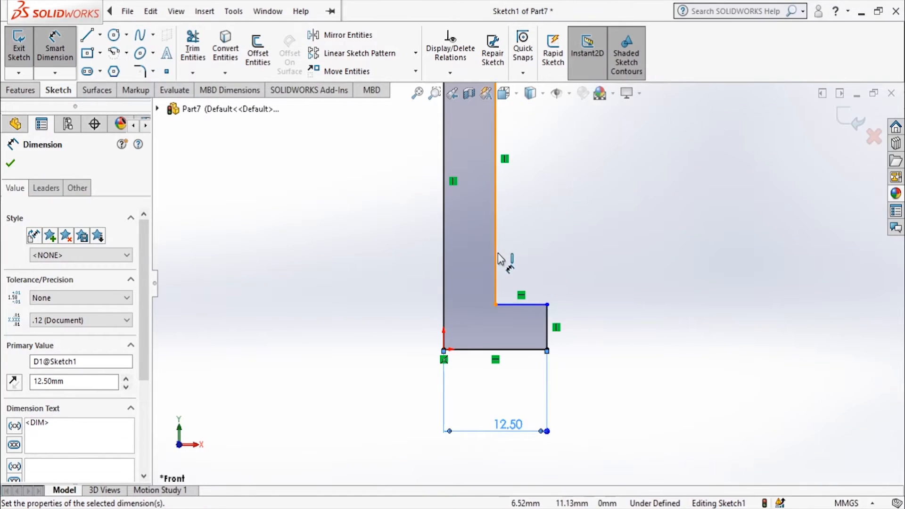
left_click(445, 255)
left_click(445, 253)
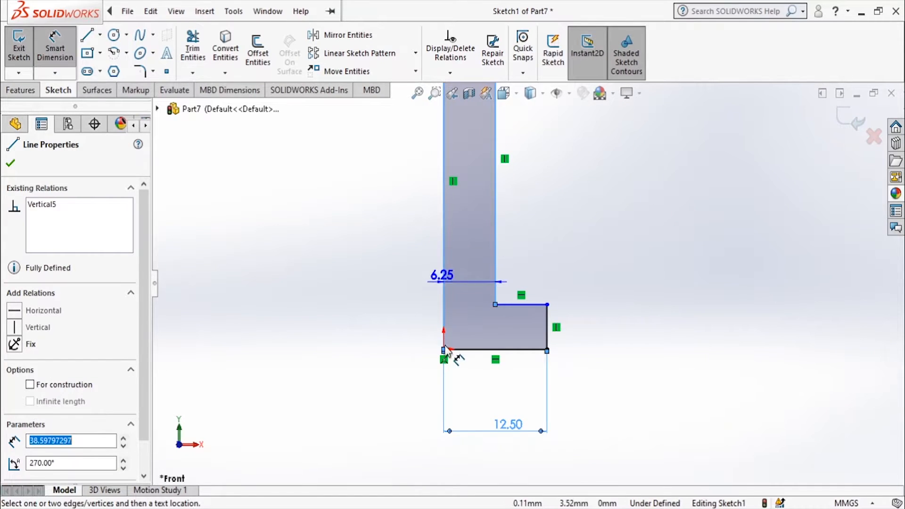
left_click(351, 262)
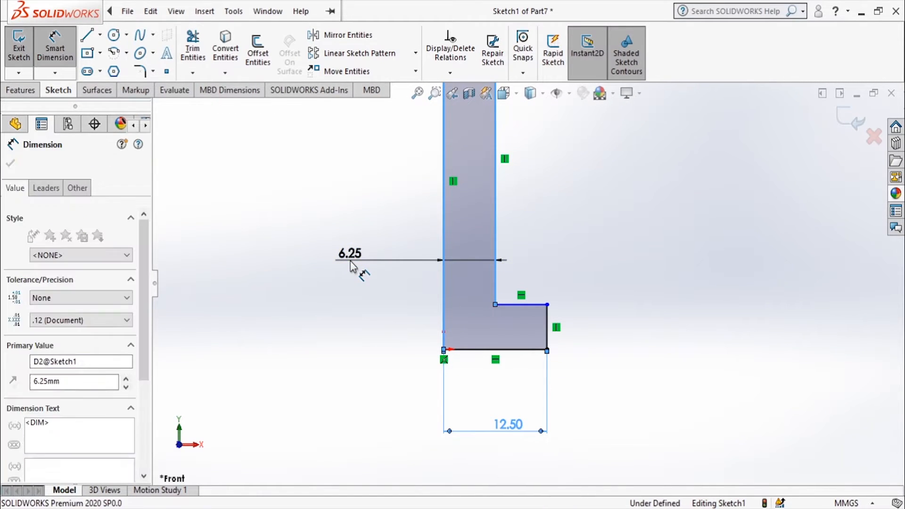
type("8")
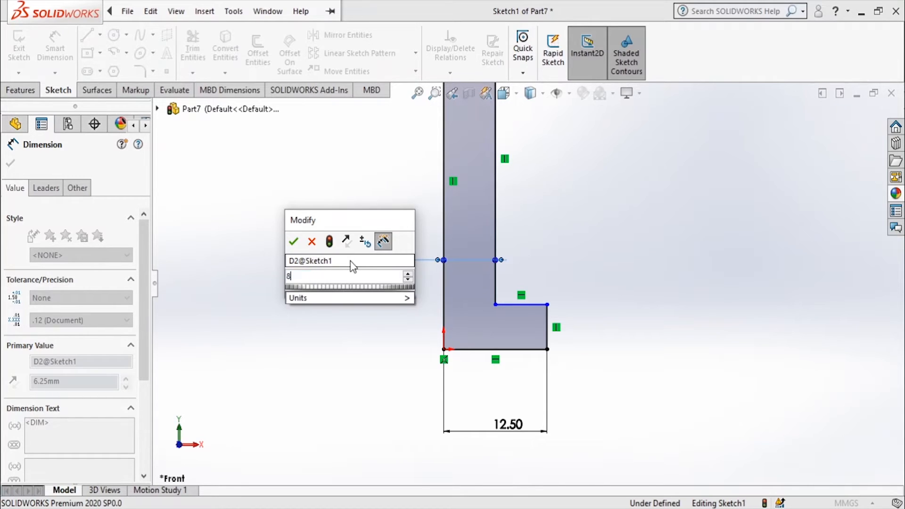
key("Return")
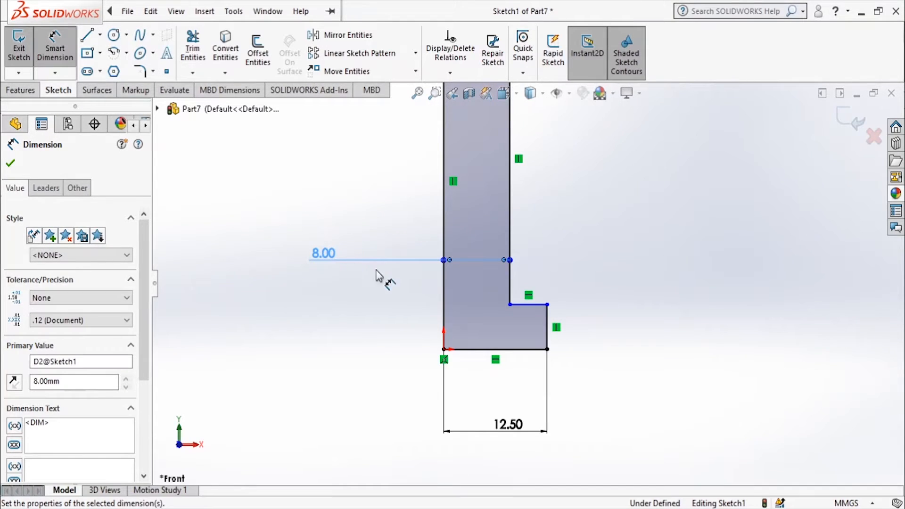
- Dimension the short vertical edge of the pin's head as 9 mm
left_click(548, 330)
left_click(654, 330)
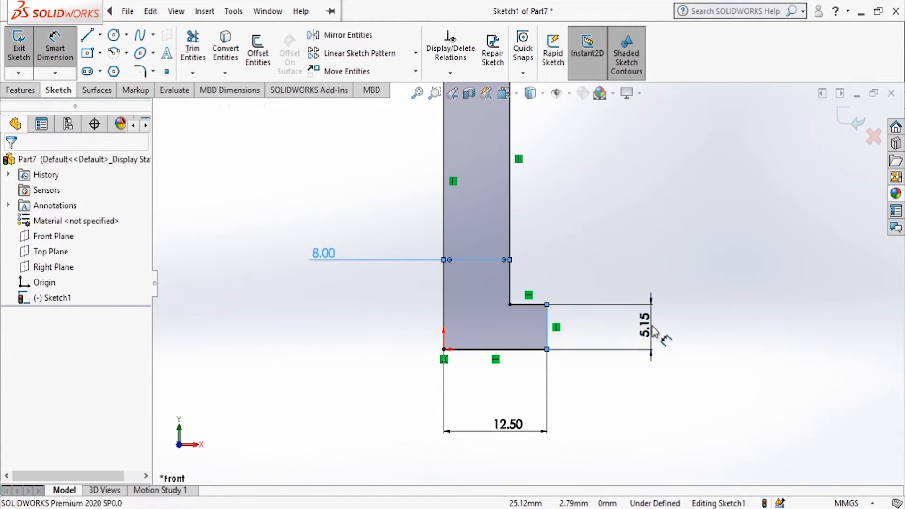
type("9")
key("Return")
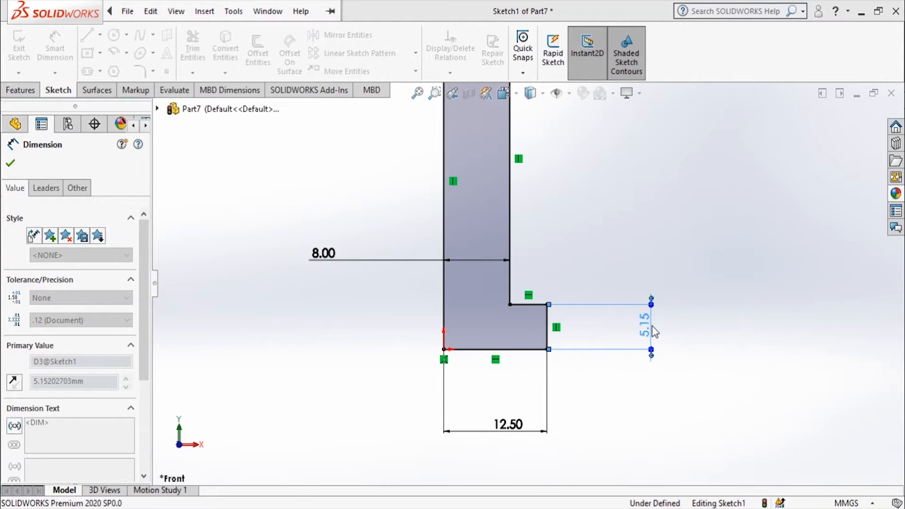
- Check the shank length in the PDF and dimension the stem's long outer edge as 96 mm
key("alt+Tab")
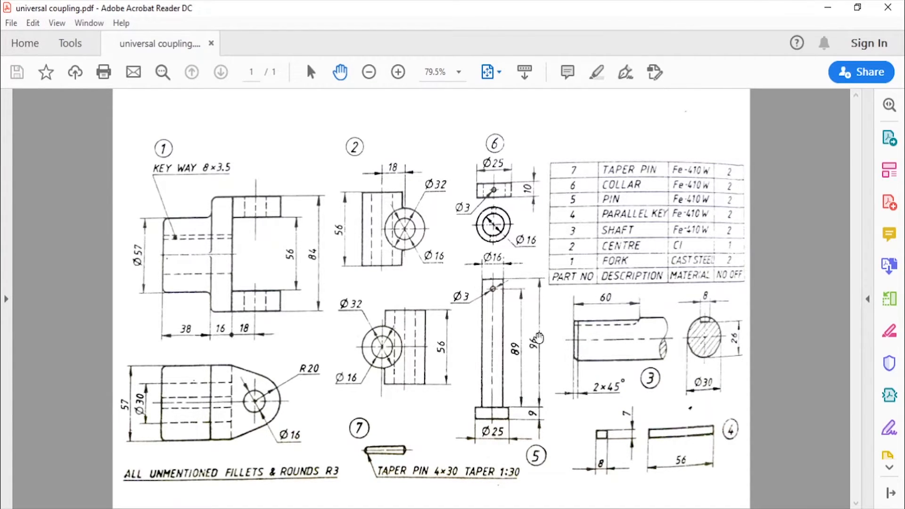
key("alt+Tab")
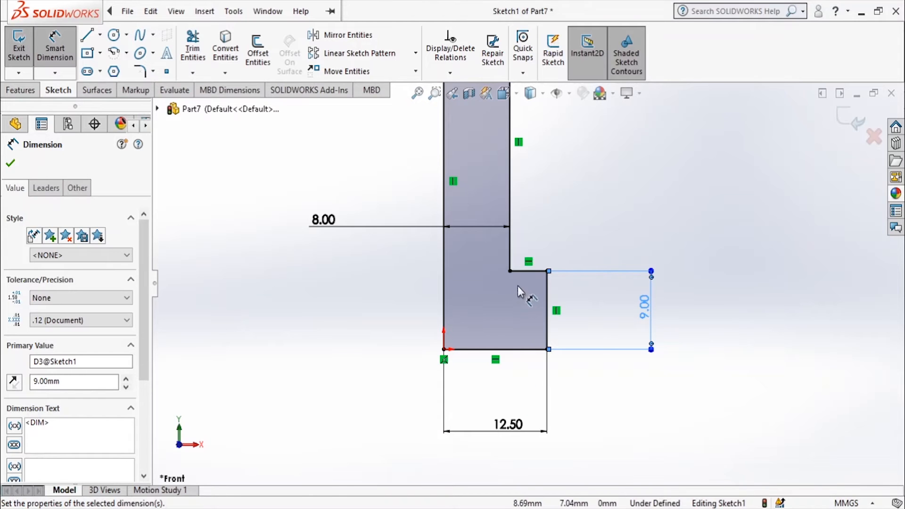
left_click(512, 197)
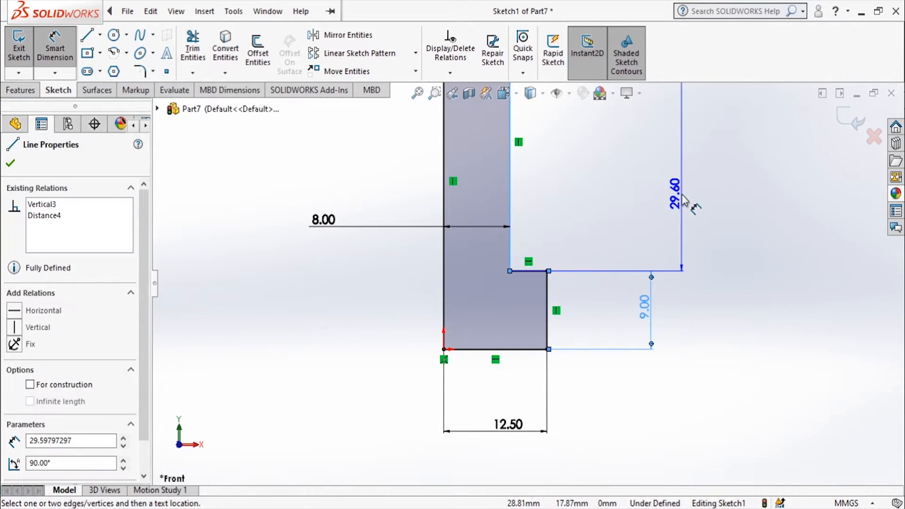
left_click(684, 200)
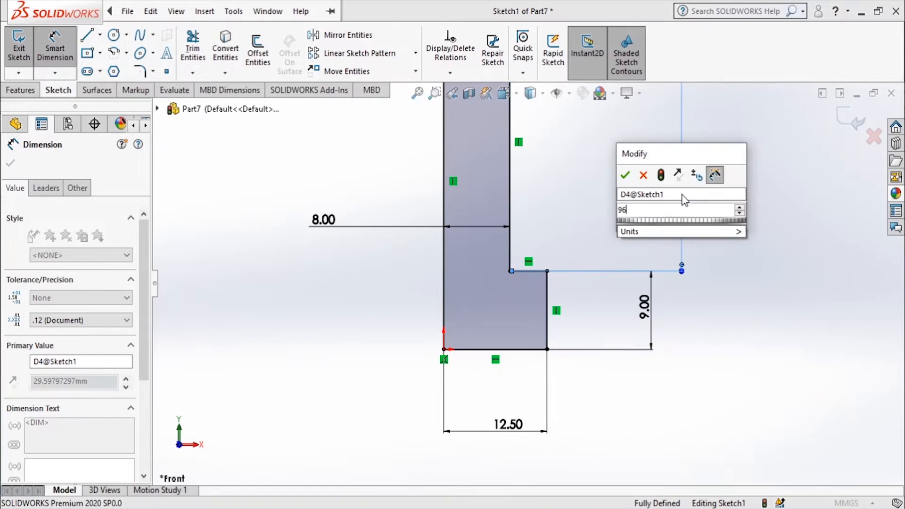
key("Return")
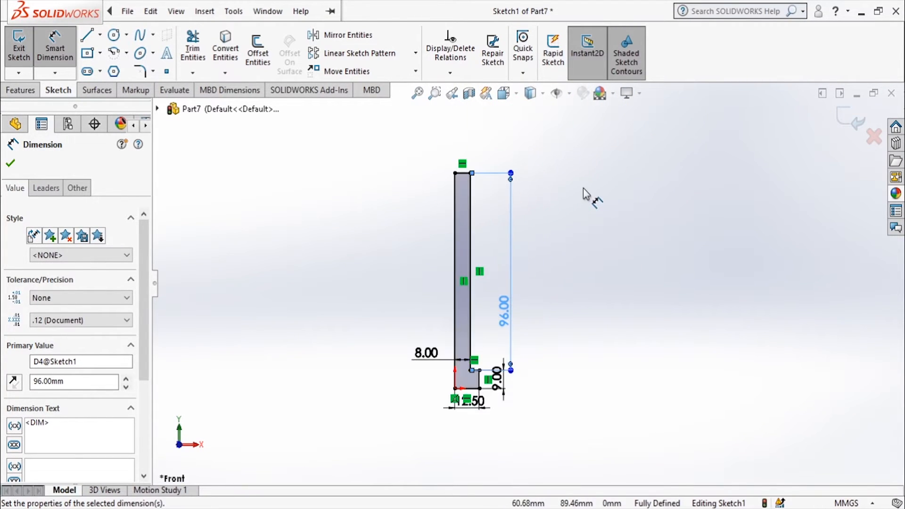
- Finish the sketch and revolve the profile 360 degrees about its long inner vertical line to form the pin
left_click(848, 123)
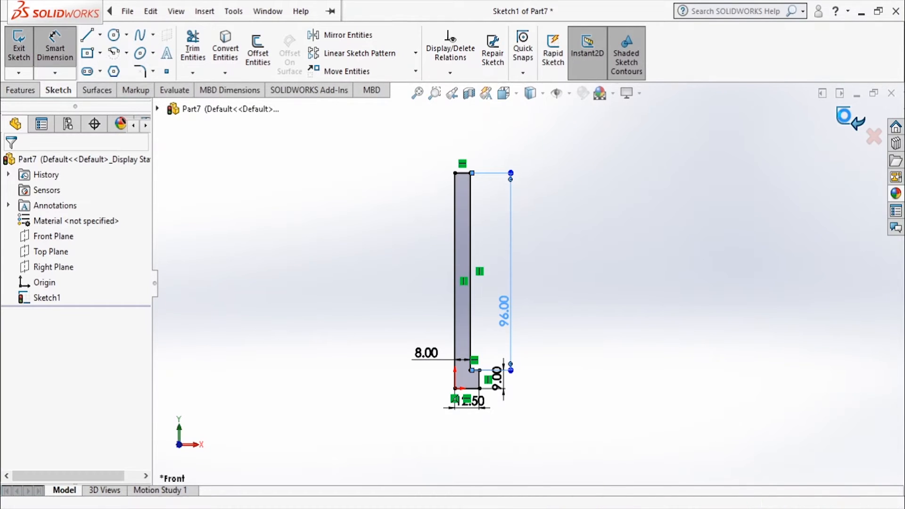
left_click(21, 90)
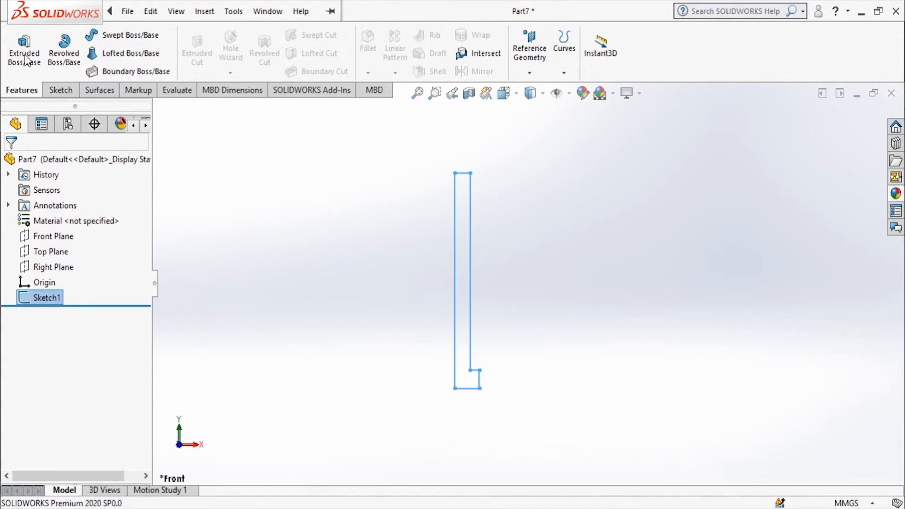
left_click(75, 52)
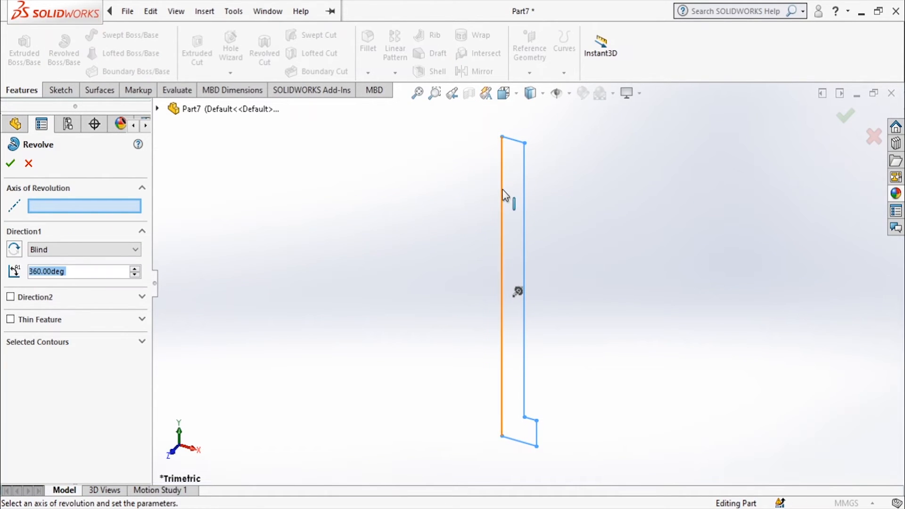
left_click(503, 195)
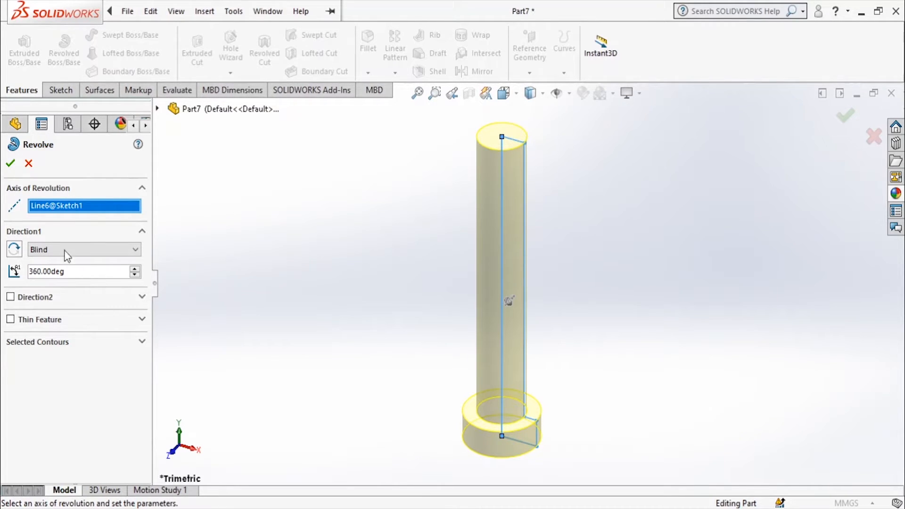
left_click(16, 166)
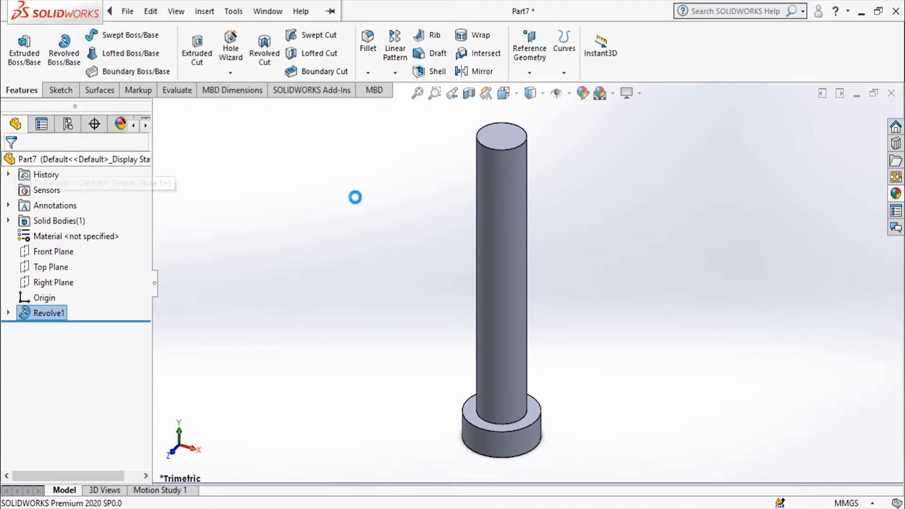
- Start a sketch on the Front Plane and draw a circle about 5 mm in diameter on the pin's centreline near its headless end
left_click(42, 253)
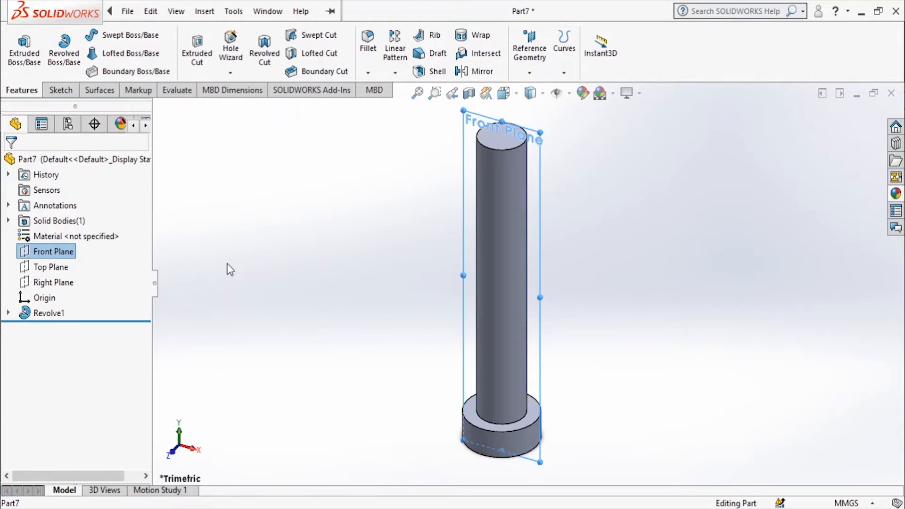
left_click(48, 251)
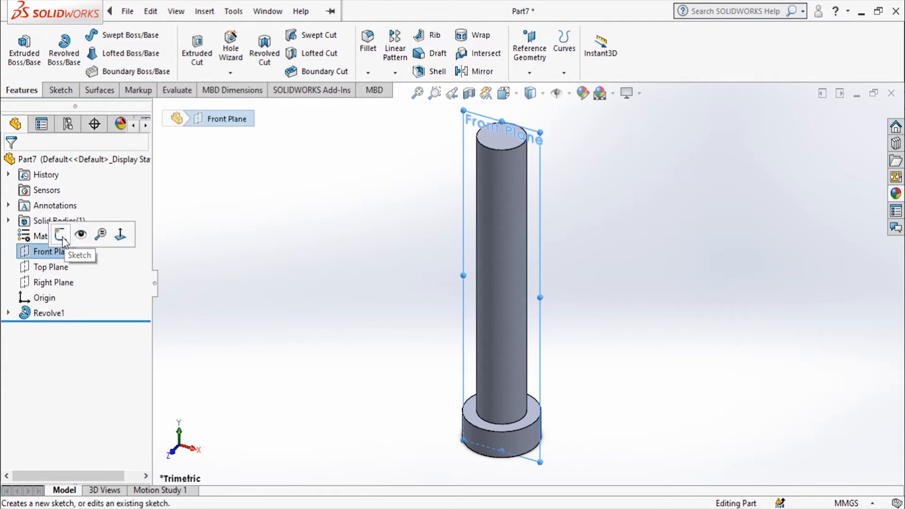
left_click(63, 240)
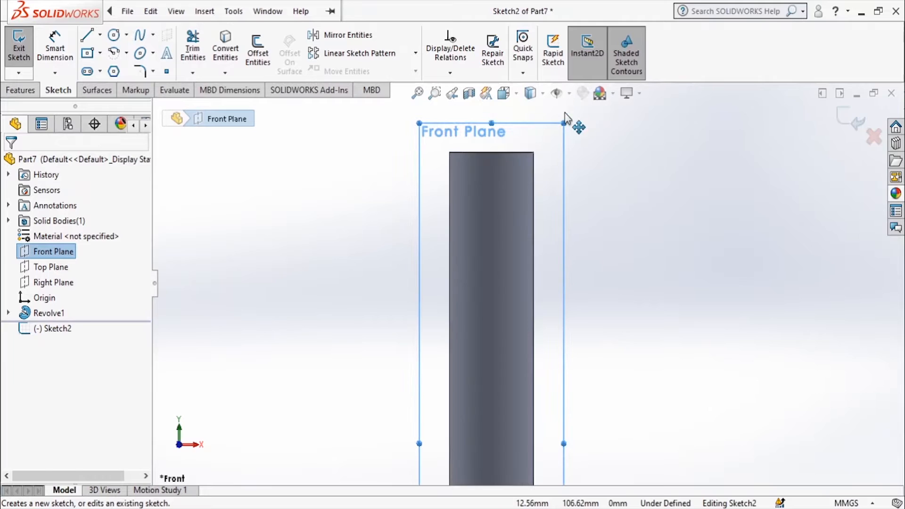
left_click(492, 193)
left_click(502, 203)
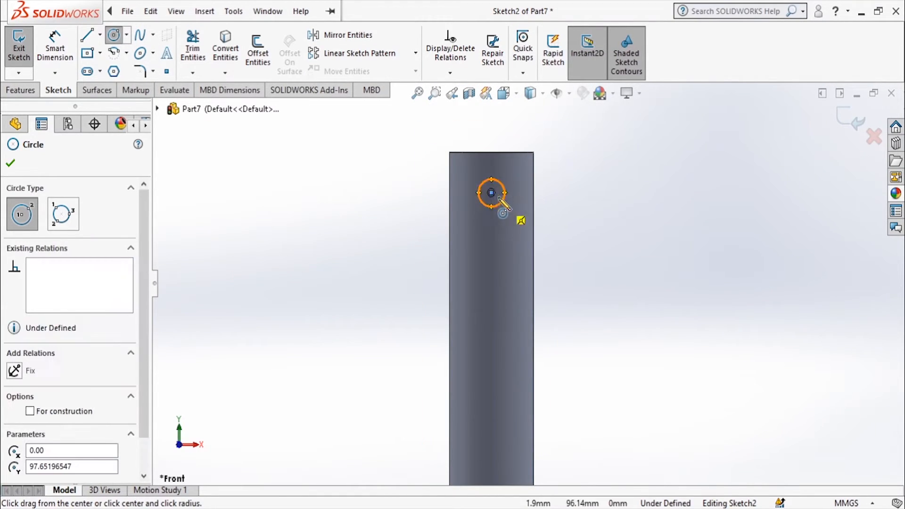
- Dimension the circle's diameter as 3 mm
left_click(55, 47)
left_click(505, 191)
left_click(622, 184)
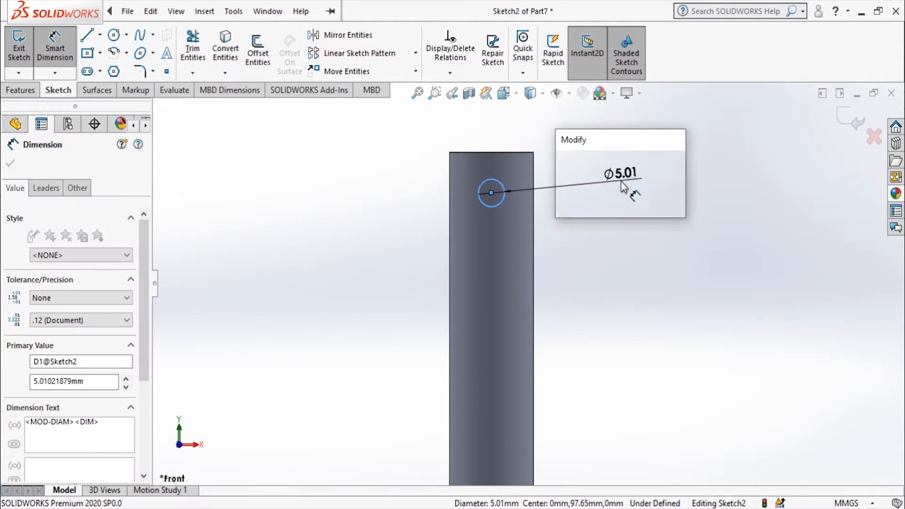
key("Return")
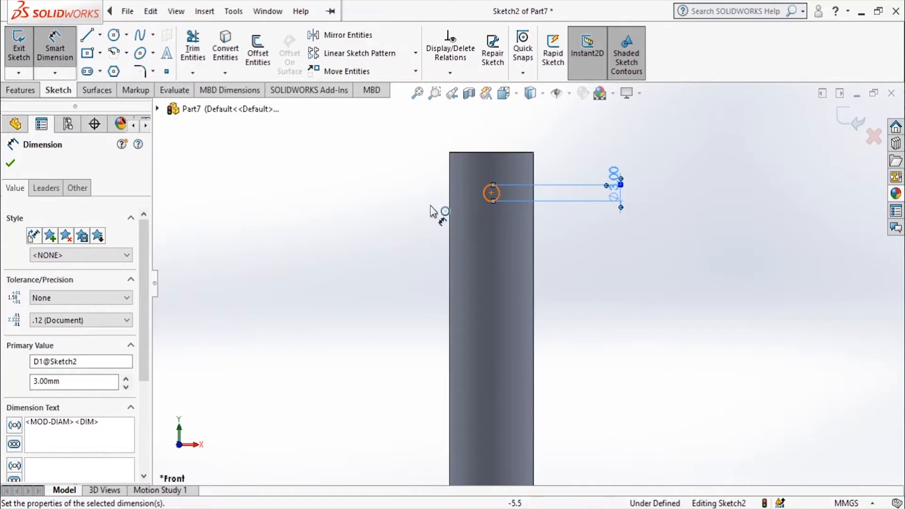
- Check the hole position in the PDF and dimension the circle's centre 89 mm above the shank side of the pin's head
left_click(472, 504)
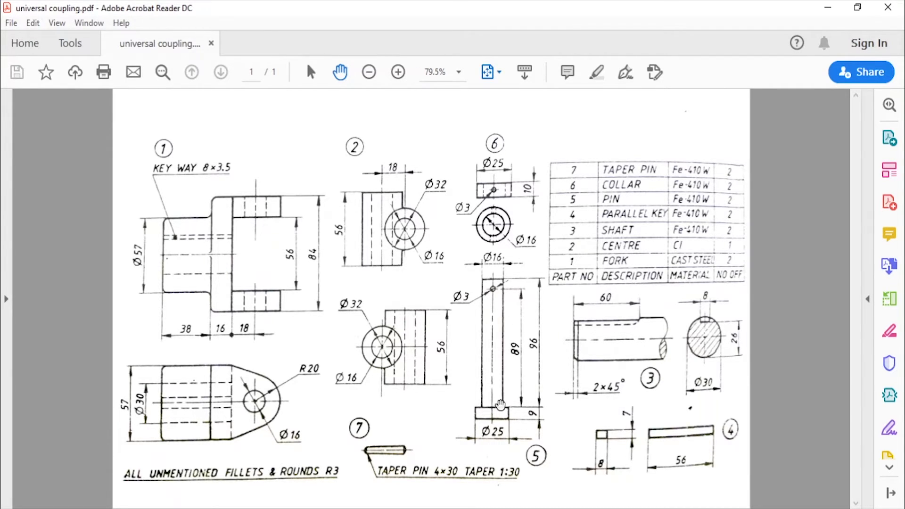
key("alt+Tab")
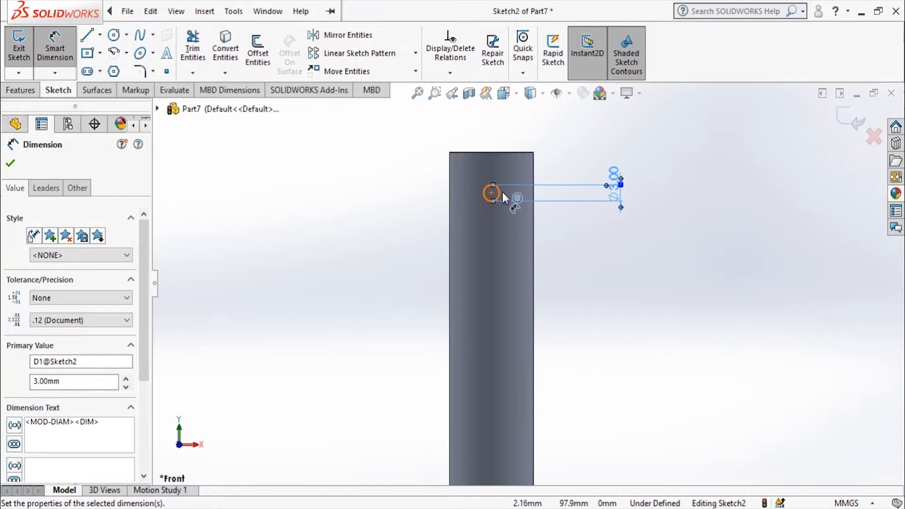
left_click(490, 195)
scroll(495, 227, "up", 6)
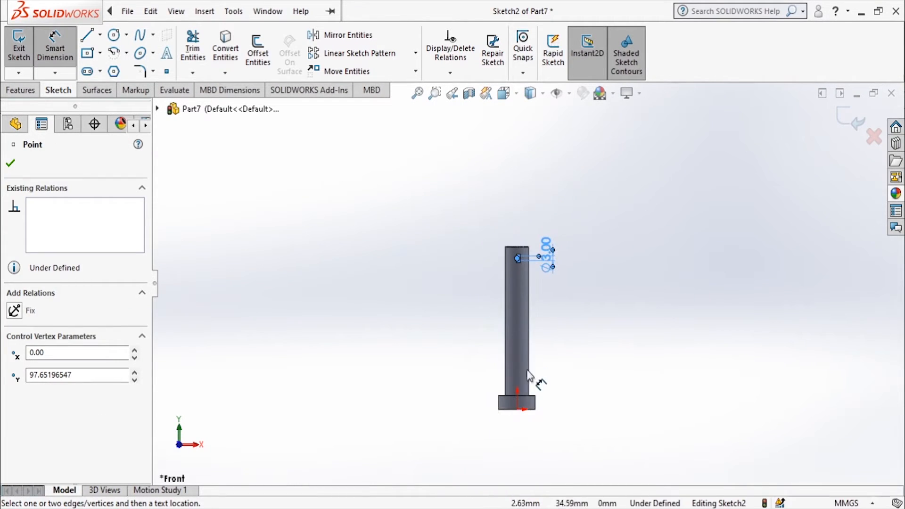
left_click(529, 396)
left_click(583, 353)
type("89")
key("Return")
scroll(565, 245, "down", 5)
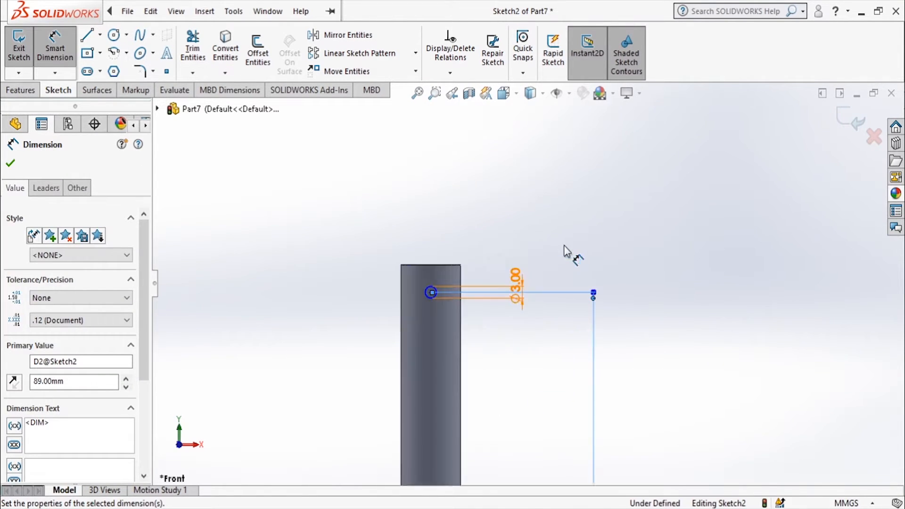
- Constrain the hole circle's centre vertically with the origin
scroll(417, 304, "down", 5)
key("Escape")
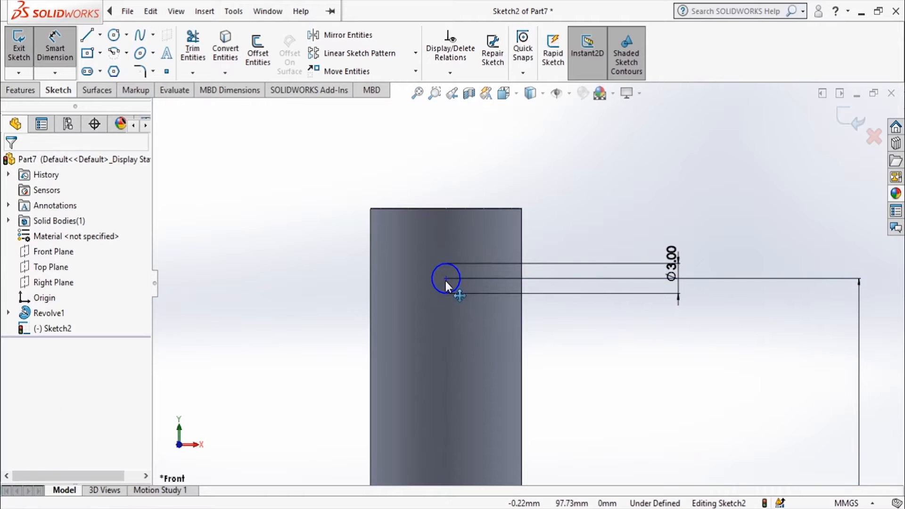
left_click(447, 279)
scroll(467, 182, "up", 5)
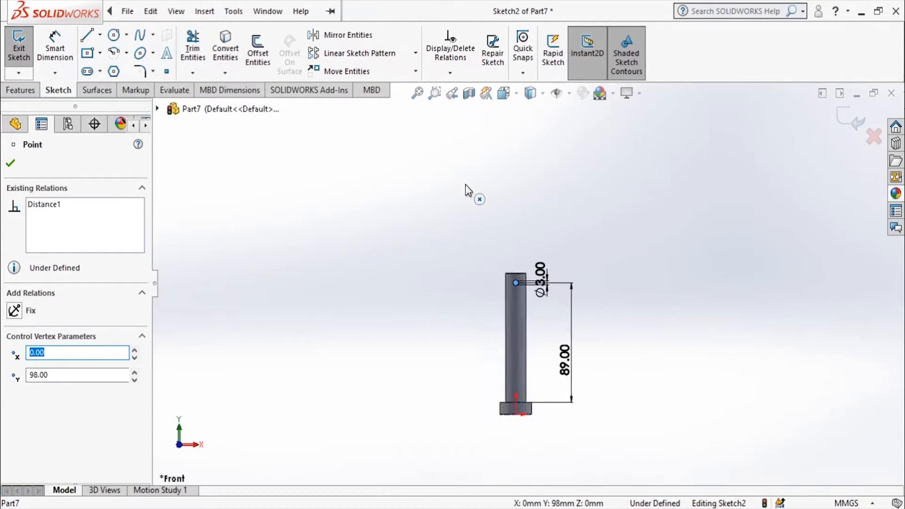
left_click(520, 375, "ctrl")
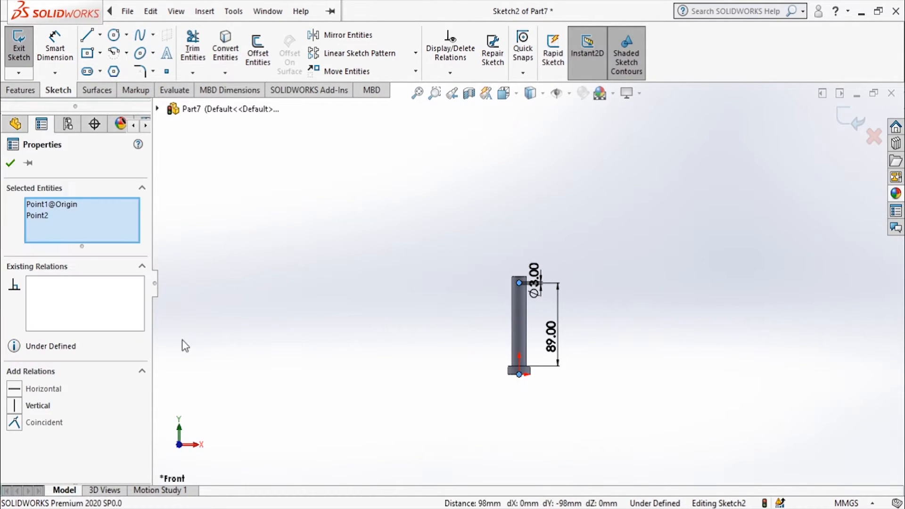
left_click(14, 408)
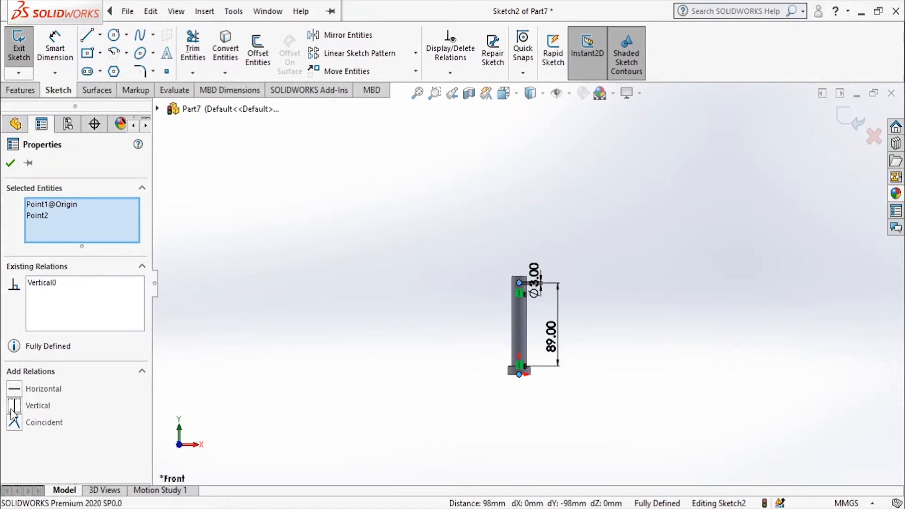
left_click(11, 163)
- Cut-extrude the 3 mm circle through the pin's shank with a Mid Plane depth of 60 mm
scroll(539, 391, "down", 3)
scroll(538, 389, "down", 3)
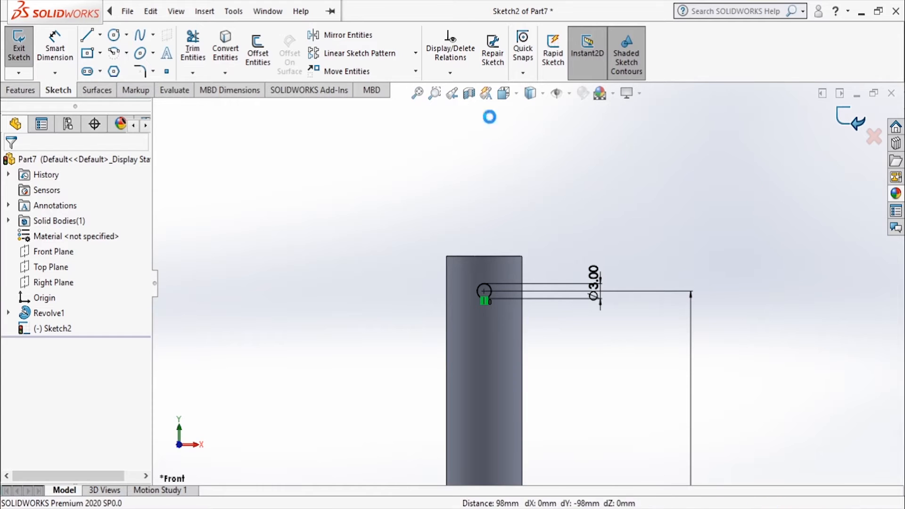
left_click(20, 92)
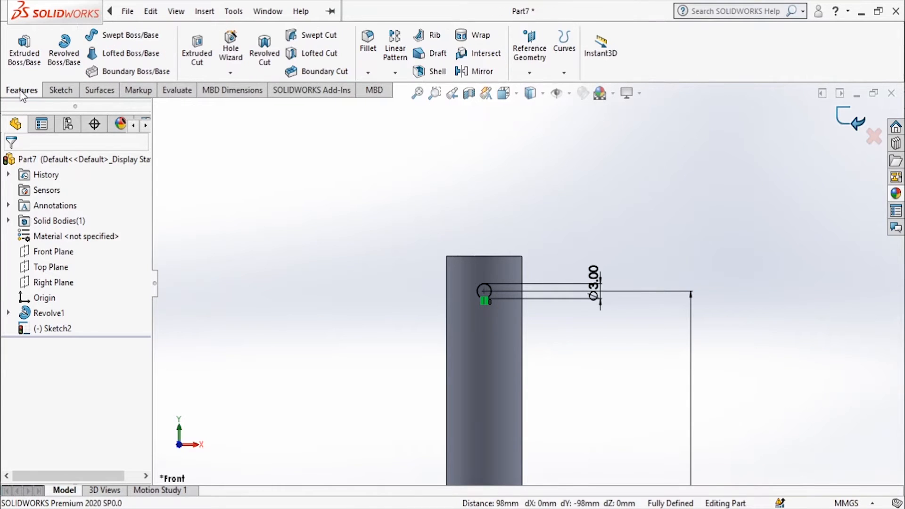
left_click(206, 44)
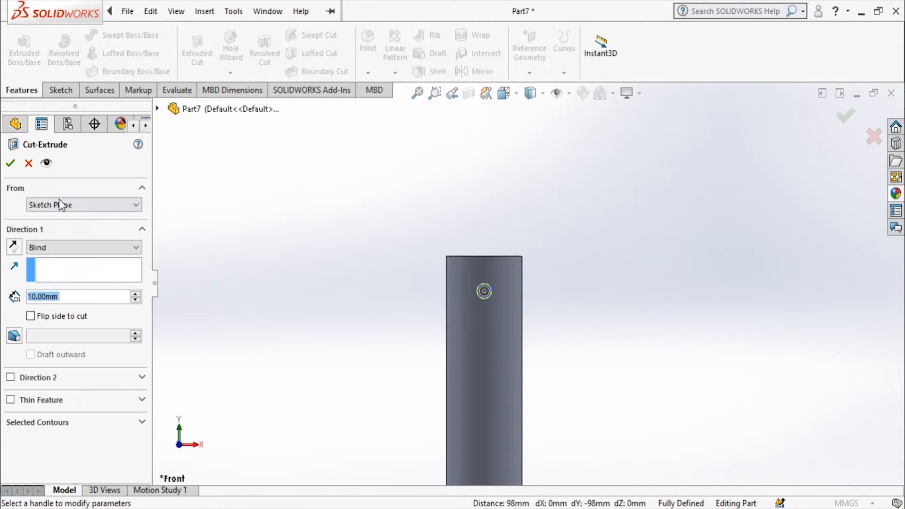
left_click(58, 247)
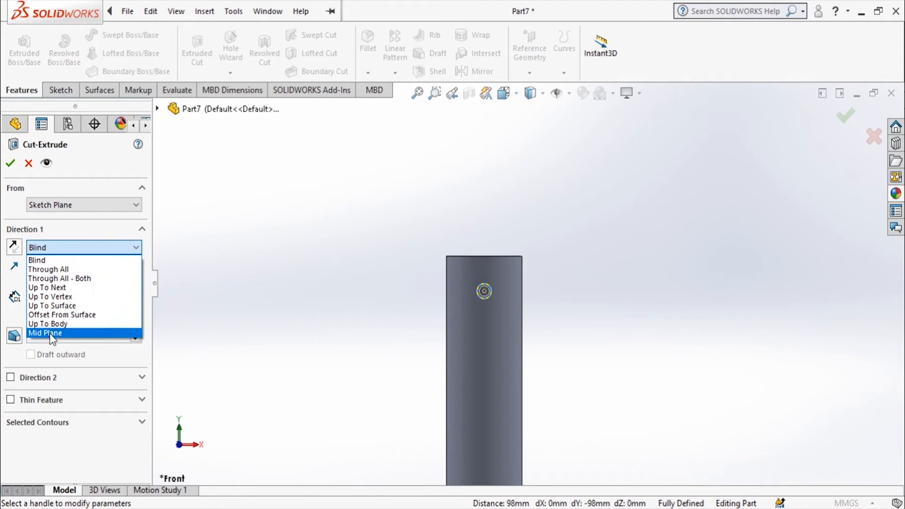
left_click(49, 333)
type("60")
key("Return")
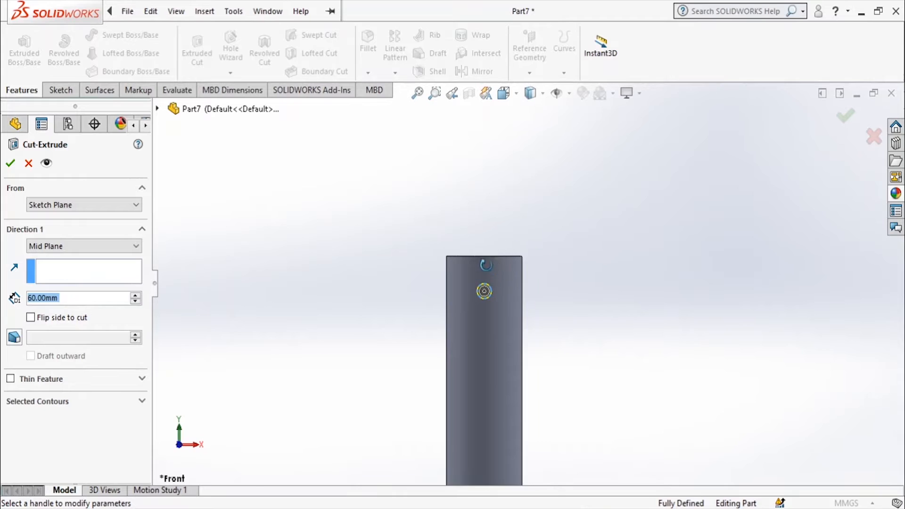
middle_click_drag(534, 245, 268, 258)
left_click(10, 163)
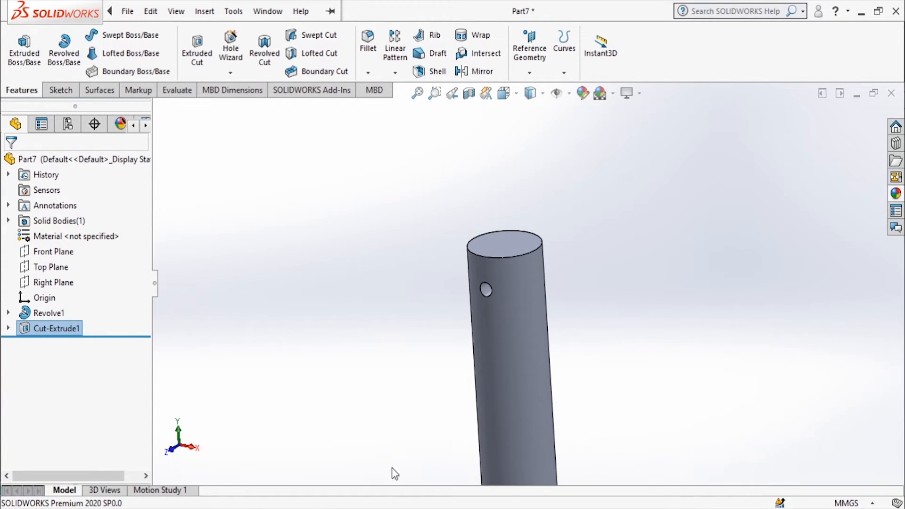
- Check the pin's material in the PDF parts list and assign the custom material Fe-410 W to the part
key("alt+Tab")
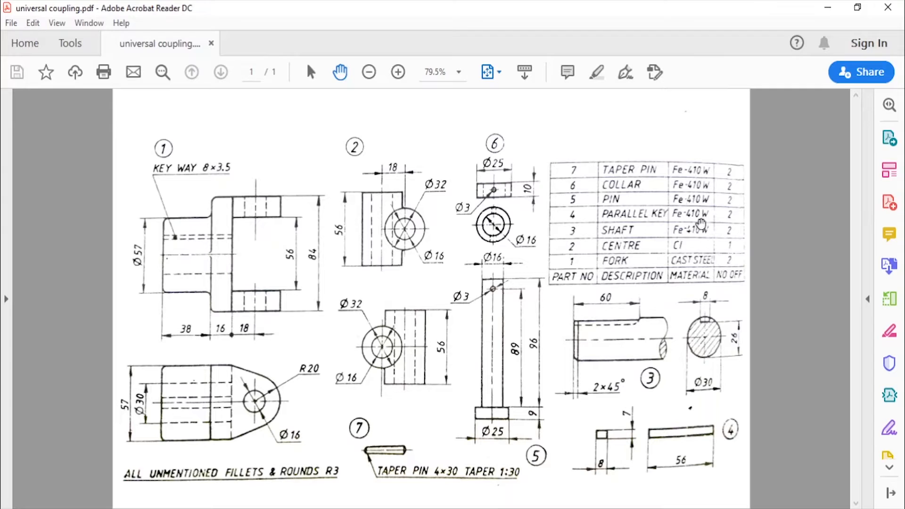
key("alt+Tab")
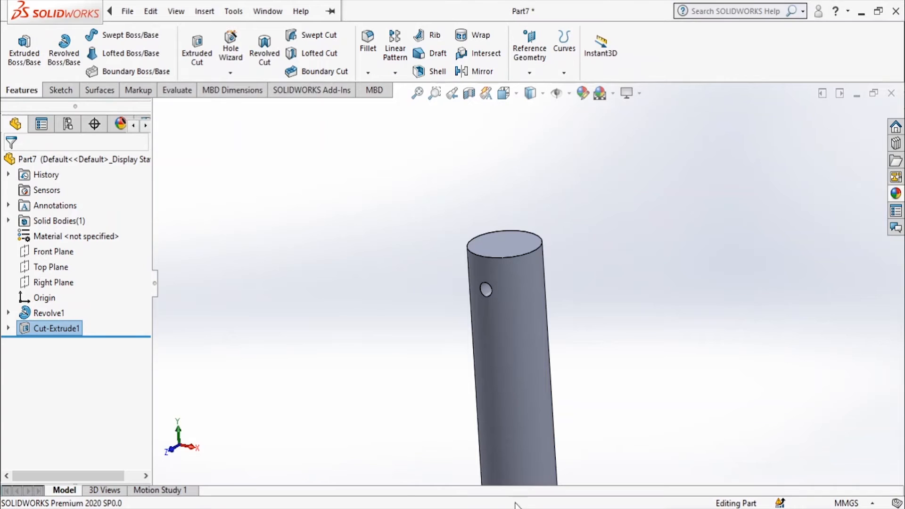
right_click(48, 233)
left_click(82, 206)
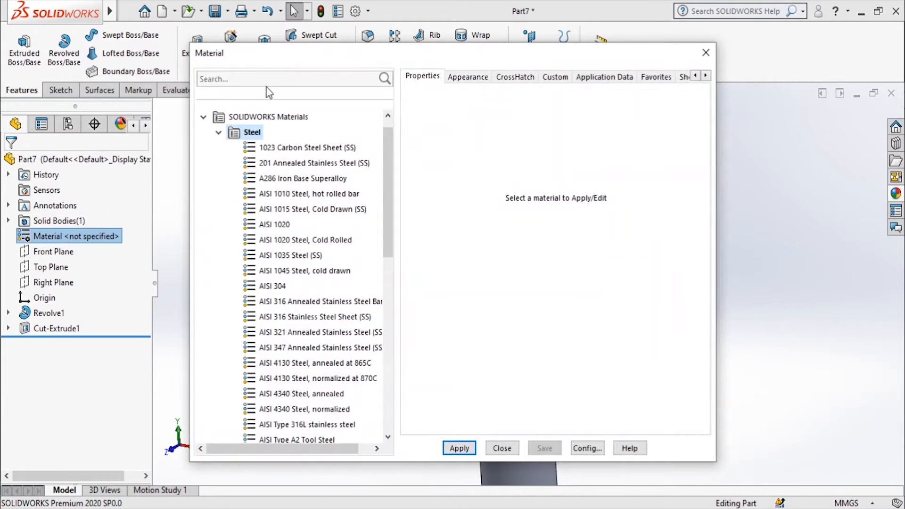
left_click(269, 81)
type("fe")
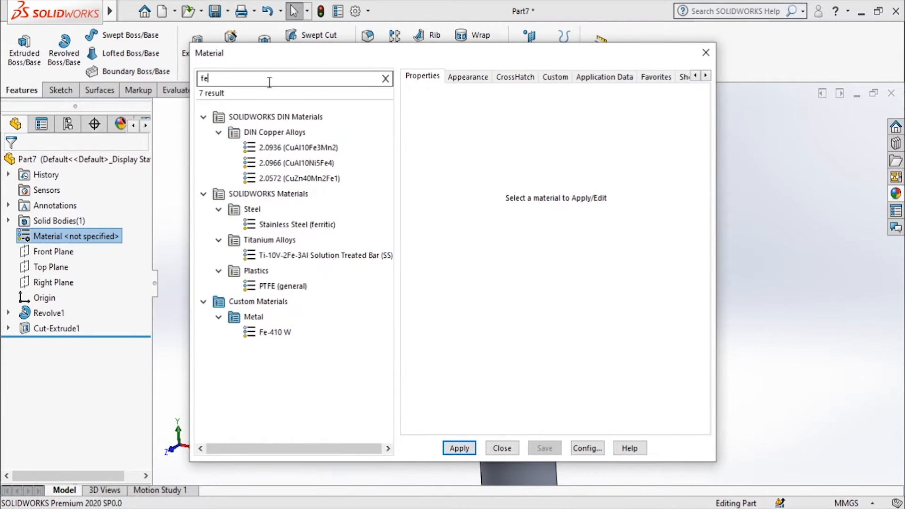
left_click(276, 332)
left_click(459, 449)
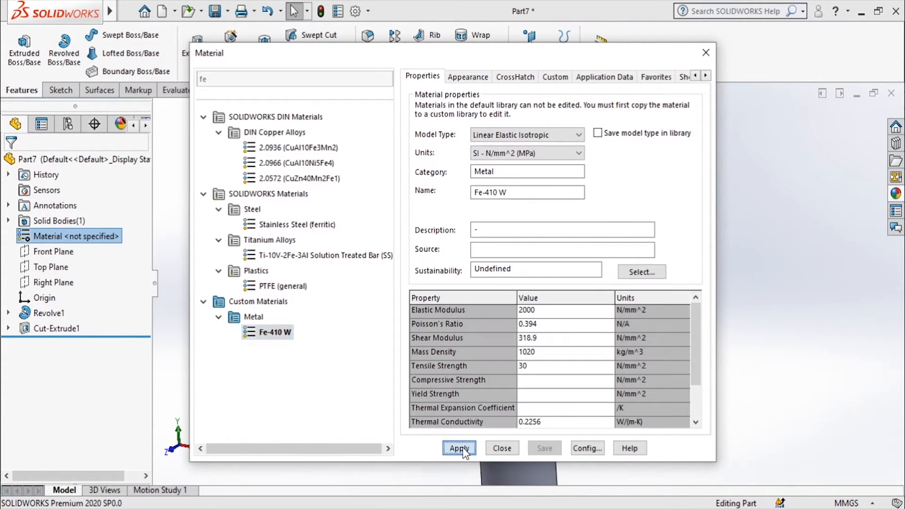
left_click(502, 449)
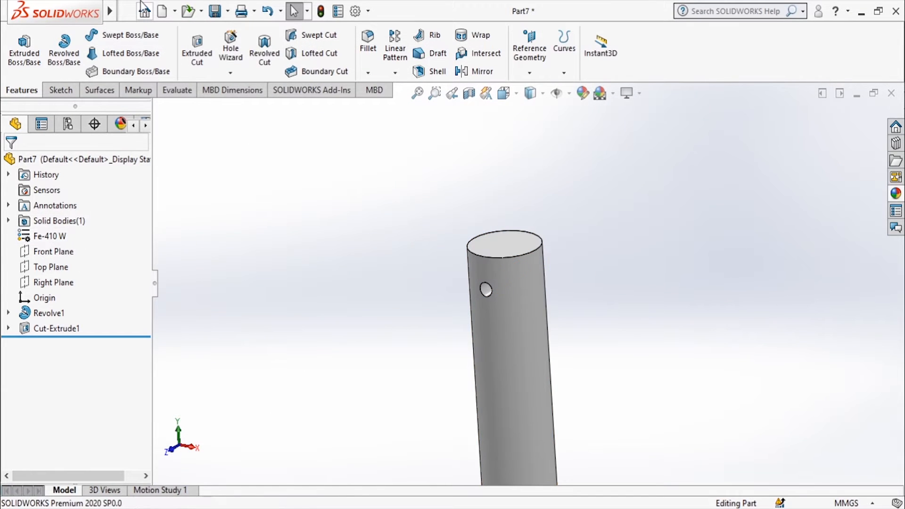
- Save the part as Pin in the UniversalCoupling folder and close it
left_click(123, 10)
type("P")
type("in")
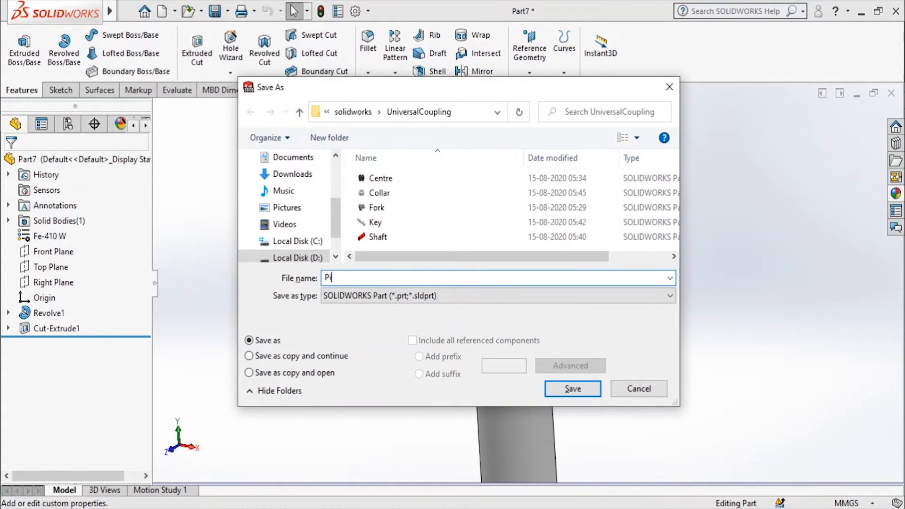
key("Return")
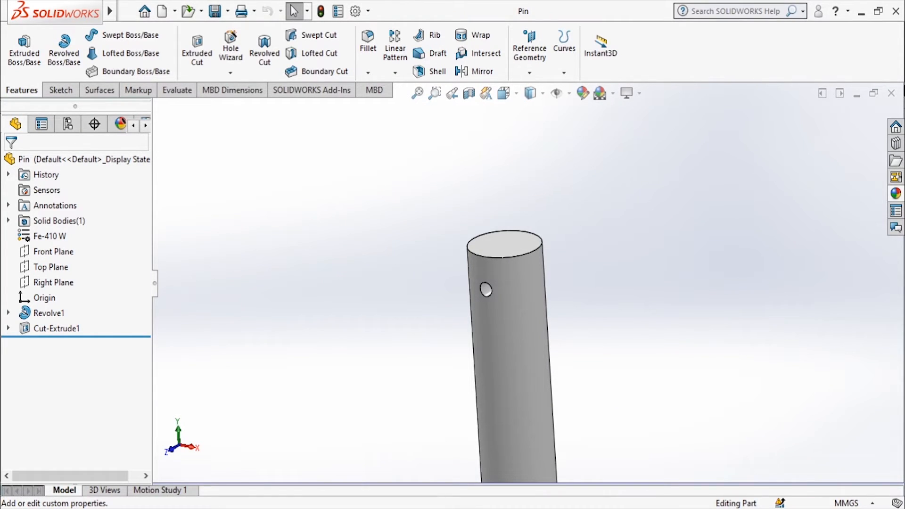
left_click(893, 93)
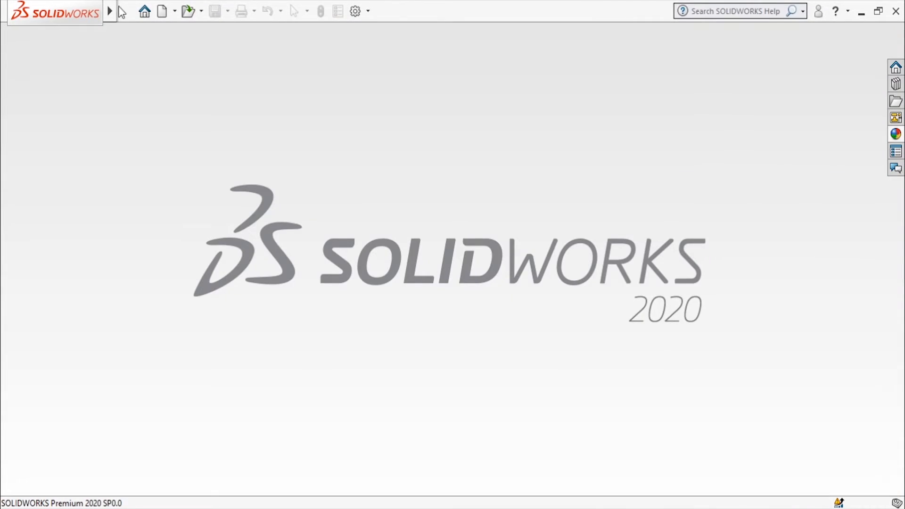
- Create a new part document and check the taper pin's specification in the PDF drawing
left_click(125, 11)
left_click(127, 33)
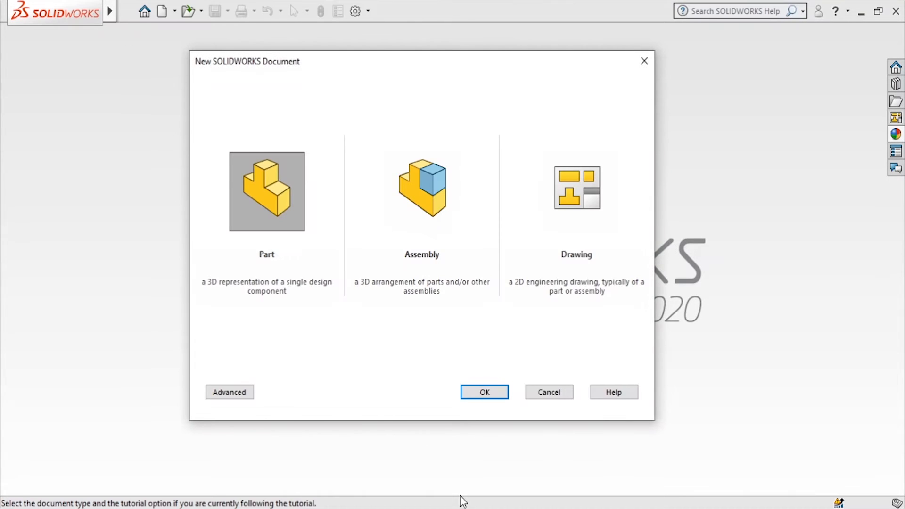
left_click(478, 392)
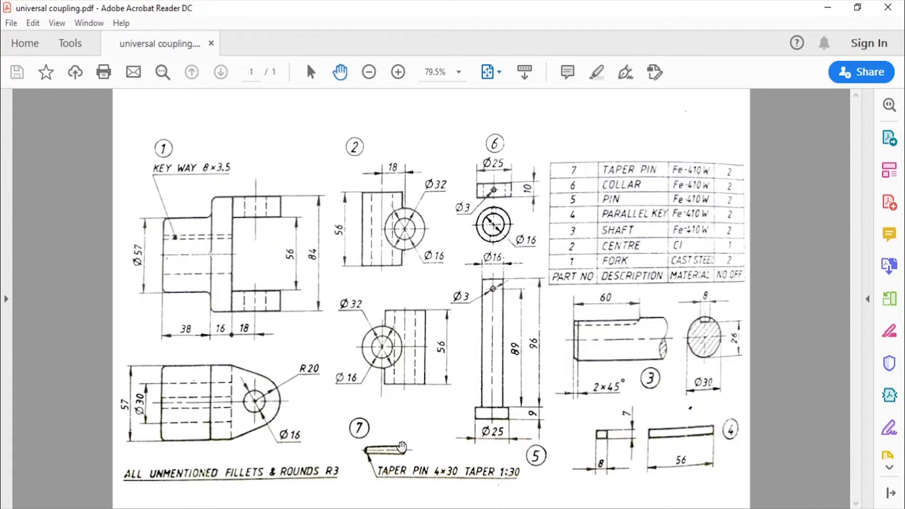
key("alt+Tab")
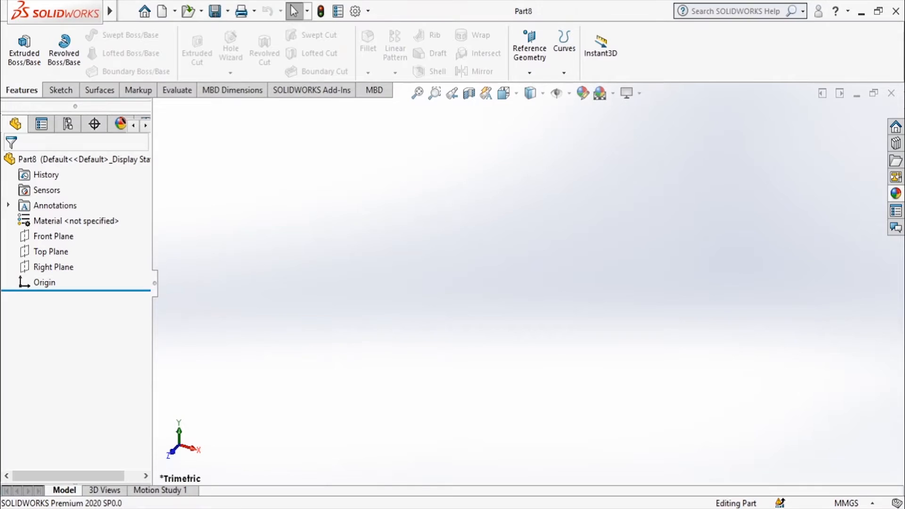
- Sketch a closed tapered profile on the Front Plane with a vertical edge about 12 mm tall at the origin, a sloping upper line and a horizontal base
left_click(60, 91)
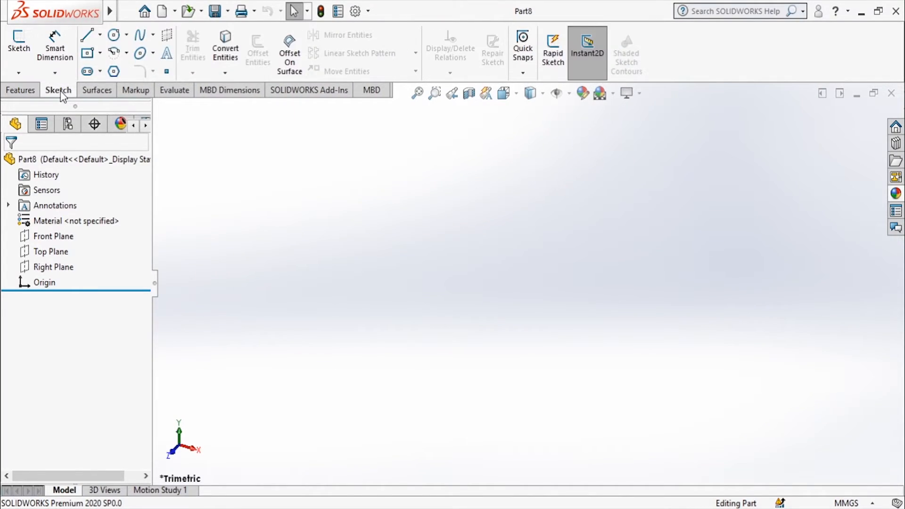
left_click(22, 34)
left_click(560, 210)
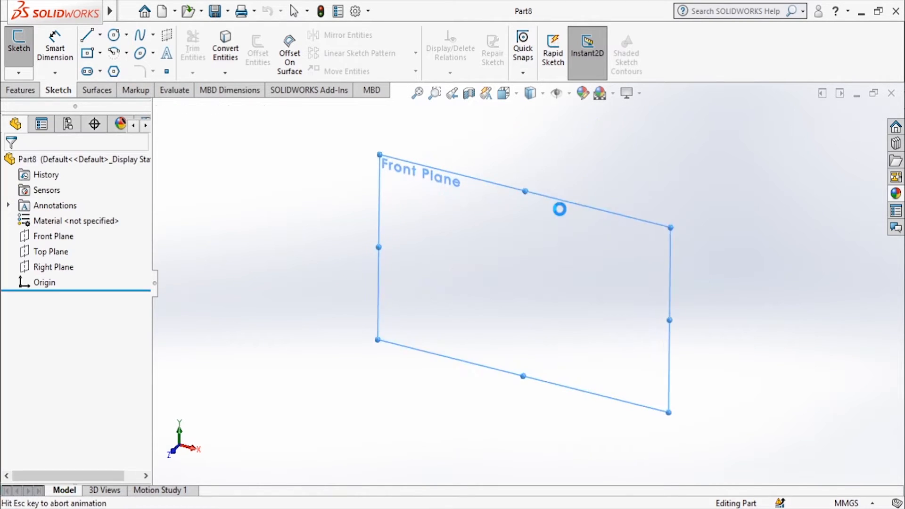
left_click(89, 39)
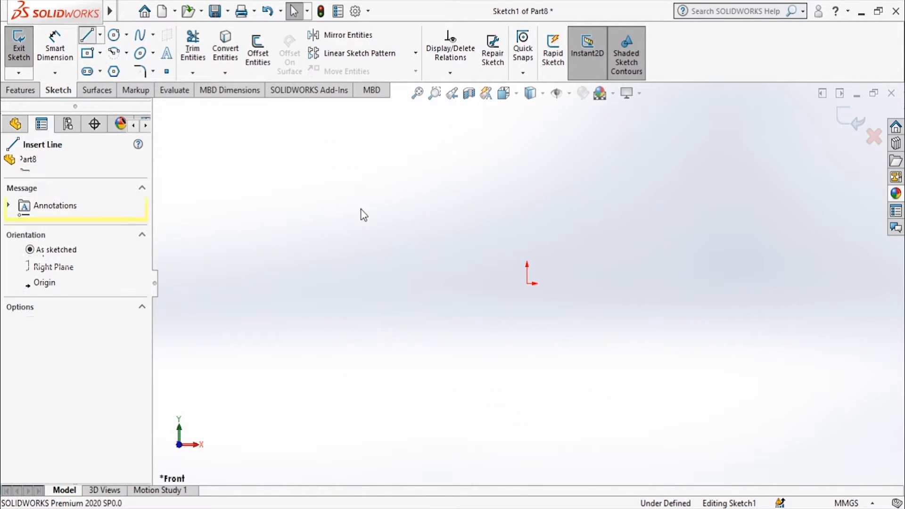
left_click(527, 284)
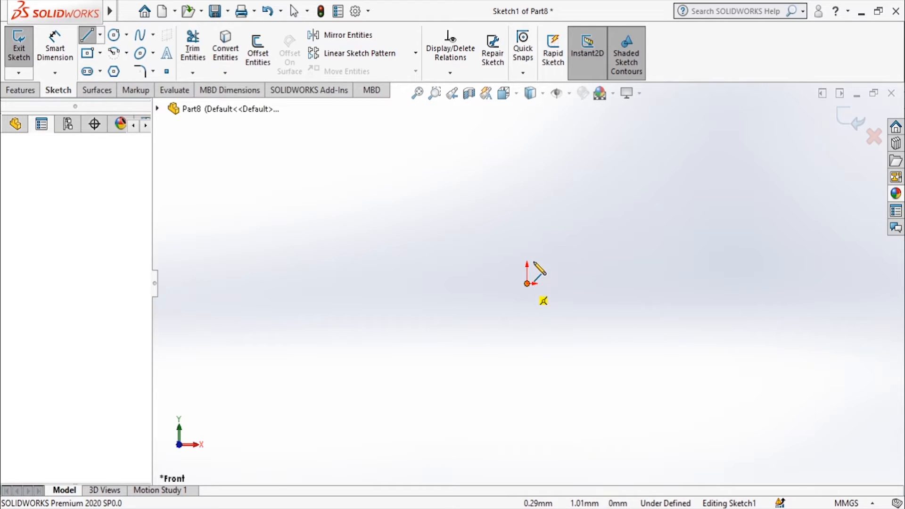
left_click(527, 255)
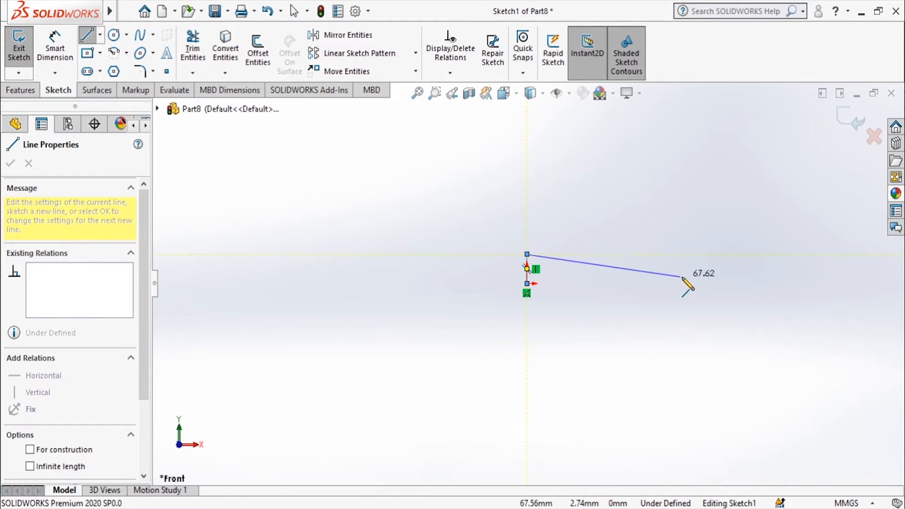
left_click(705, 269)
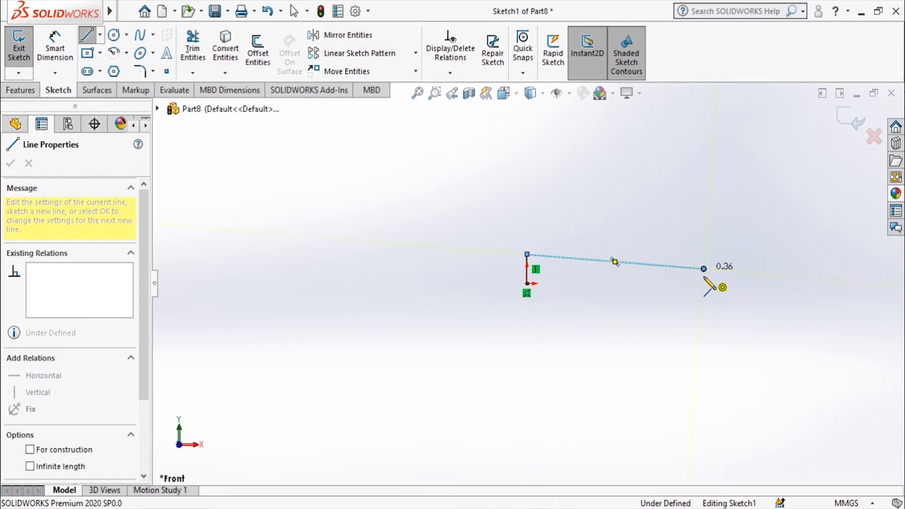
left_click(704, 284)
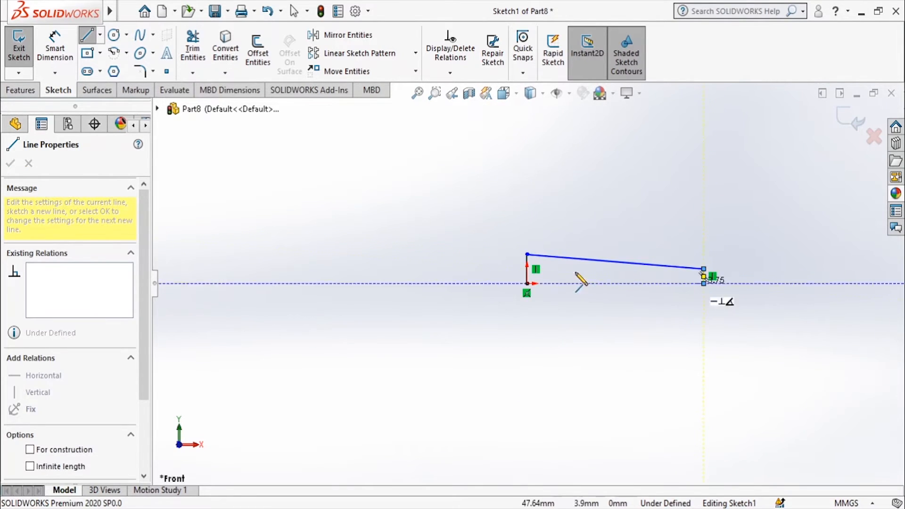
left_click(527, 284)
key("Escape")
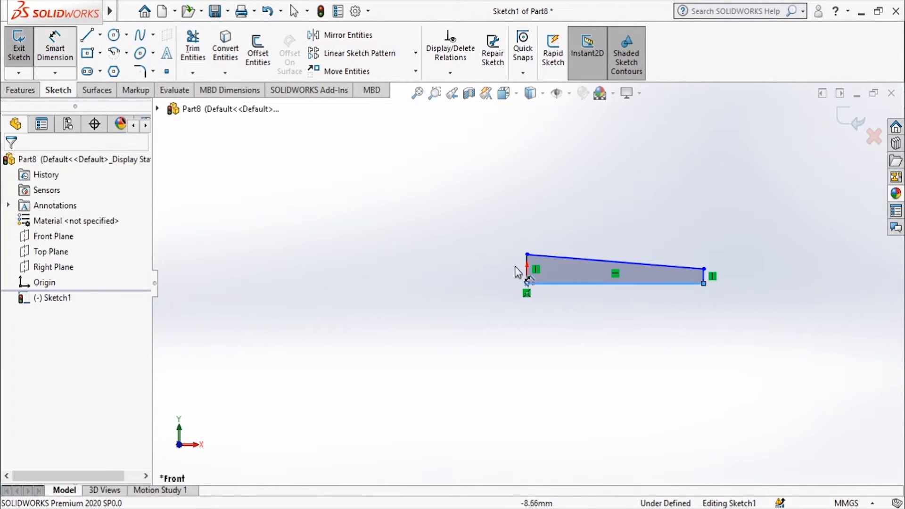
- Dimension the profile's vertical edge at the origin as 2 mm and the shorter opposite edge as 1 mm
left_click(528, 267)
left_click(492, 269)
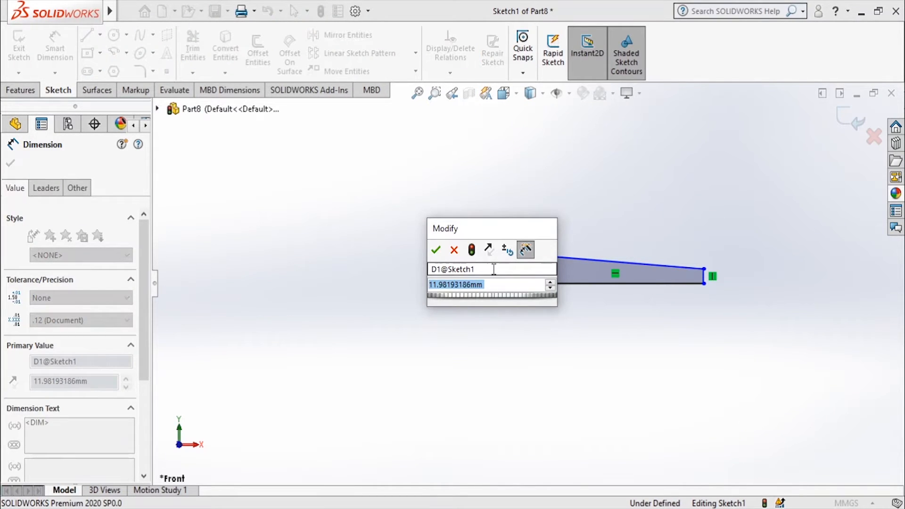
type("2")
key("Return")
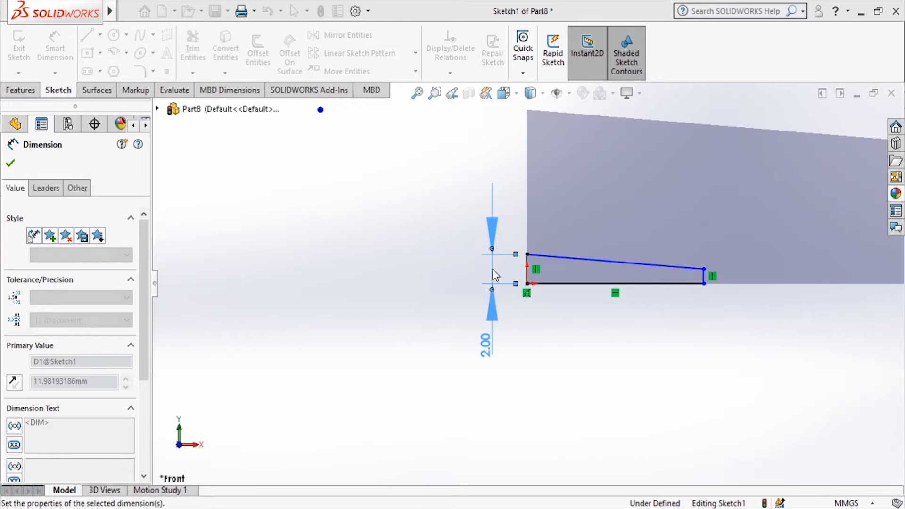
left_click(704, 277)
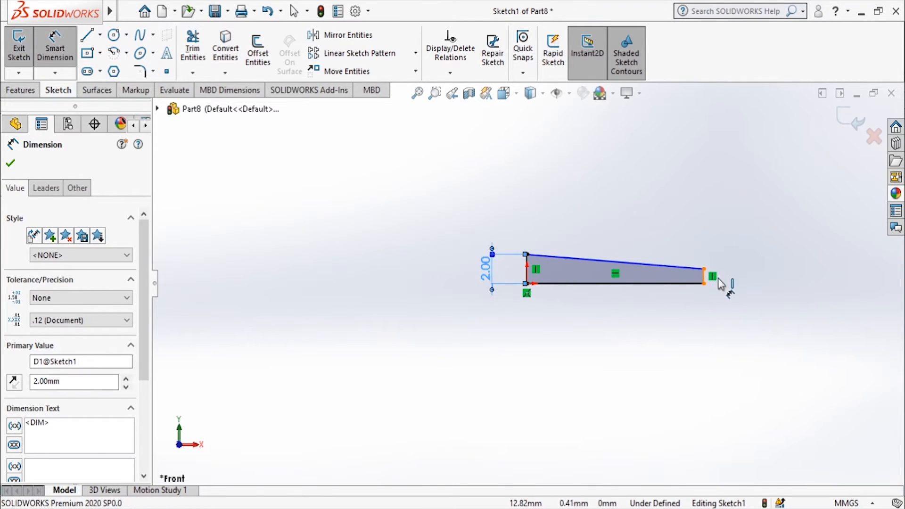
left_click(797, 281)
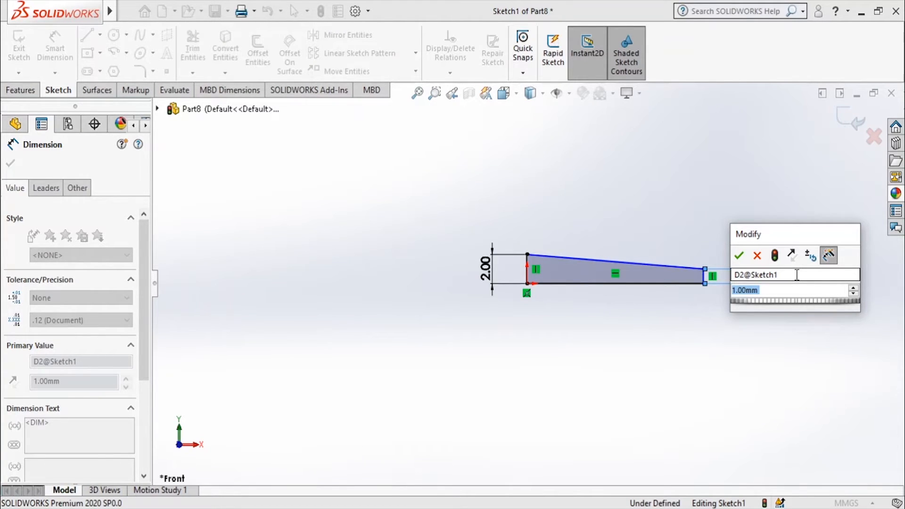
key("Return")
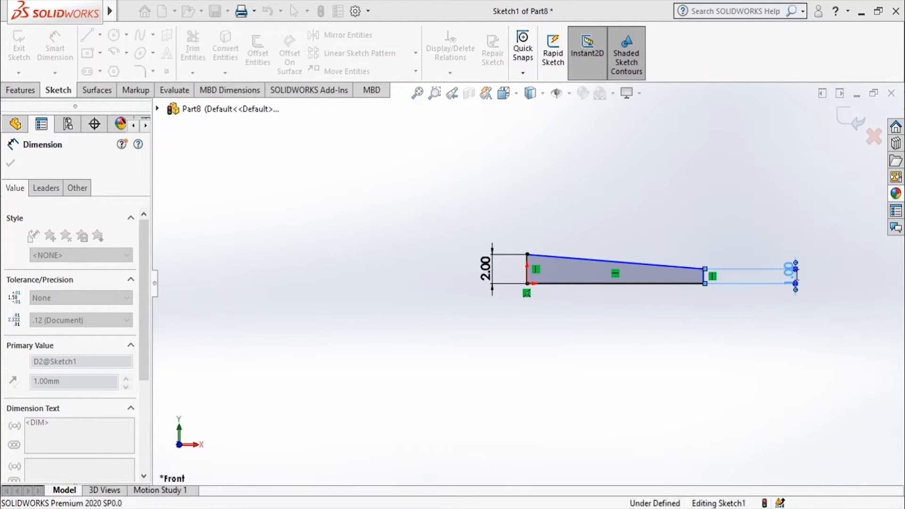
- Dimension the length of the taper profile's horizontal base as 40 mm
left_click(654, 285)
left_click(647, 315)
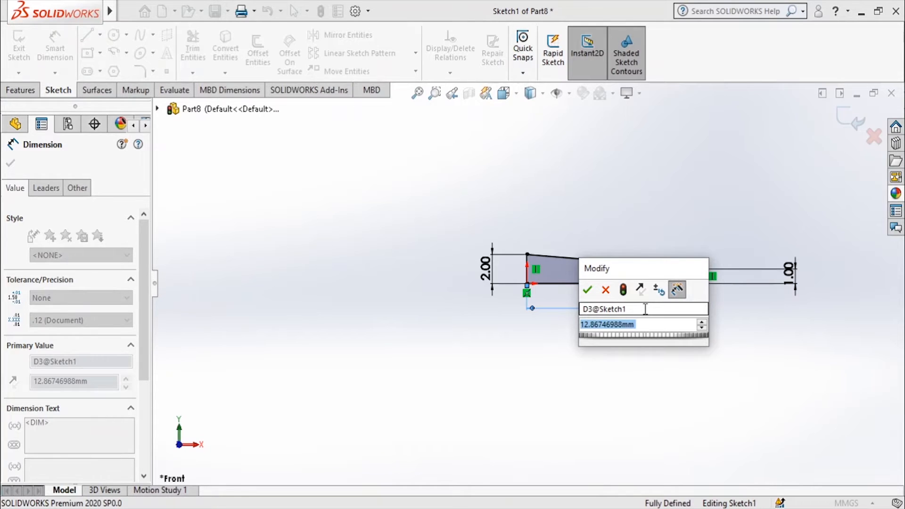
type("40")
key("Return")
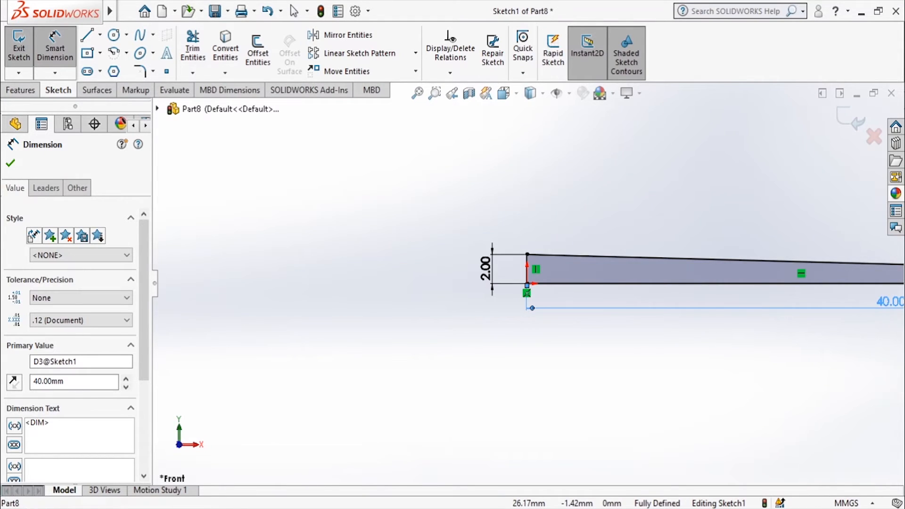
- Set the base length dimension of the taper profile to 30 mm and exit the sketch
key("Escape")
left_click(886, 303)
type("30")
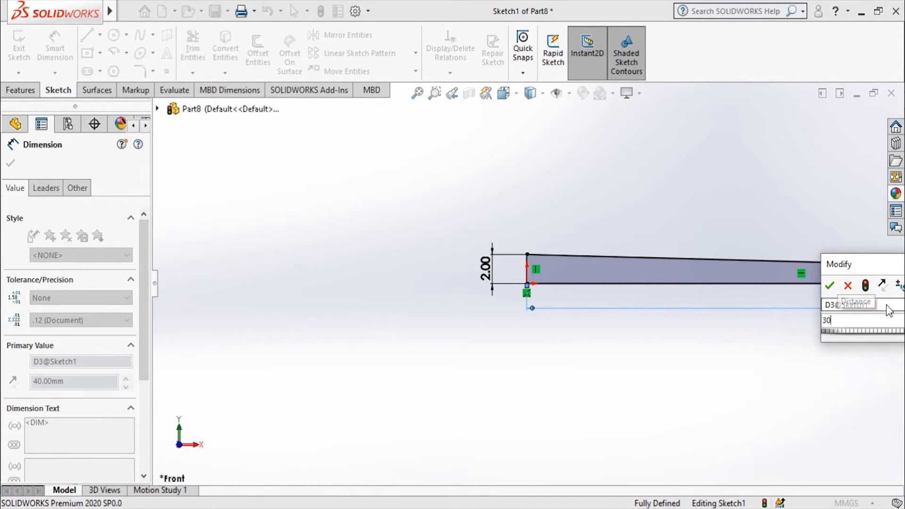
key("Return")
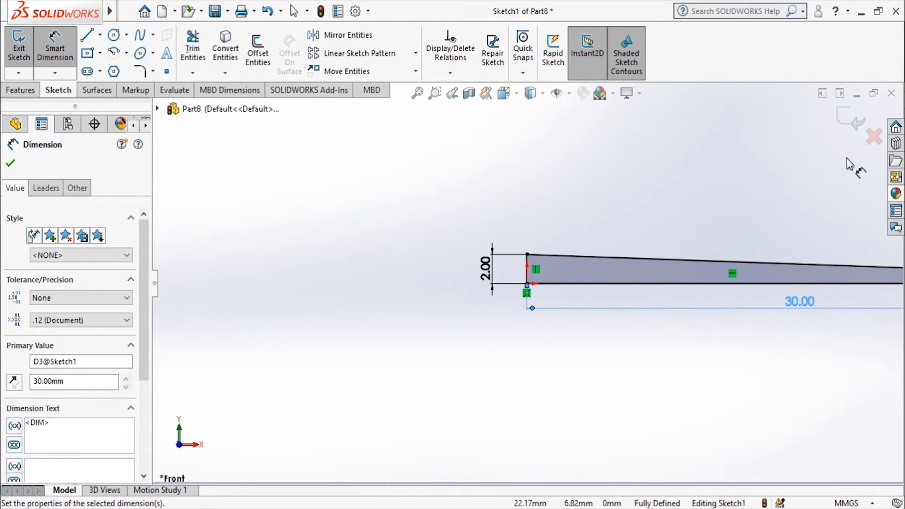
left_click(854, 117)
left_click(852, 119)
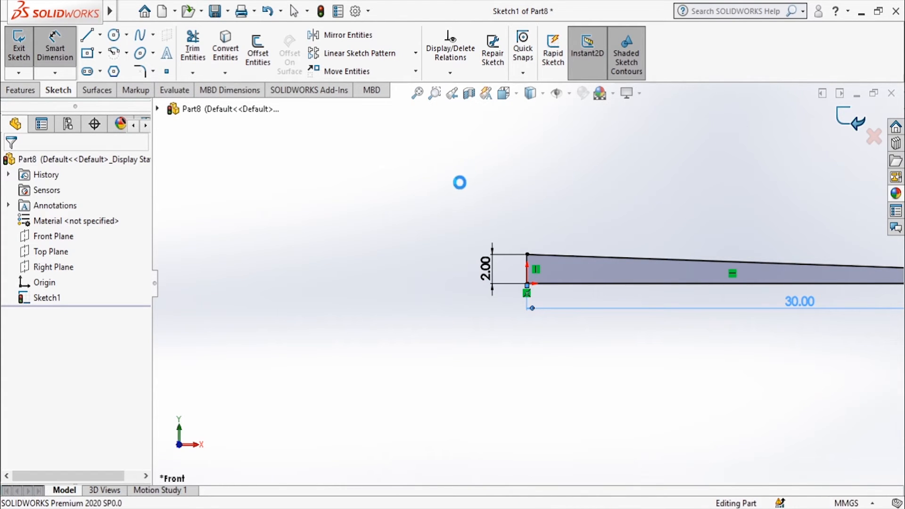
- Revolve the taper profile 360 degrees about its horizontal base line to form the solid taper pin
left_click(21, 90)
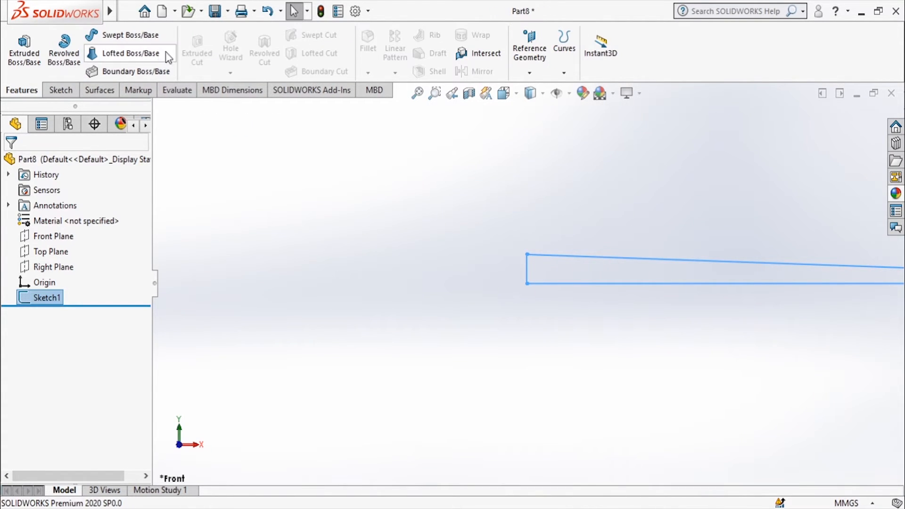
left_click(64, 53)
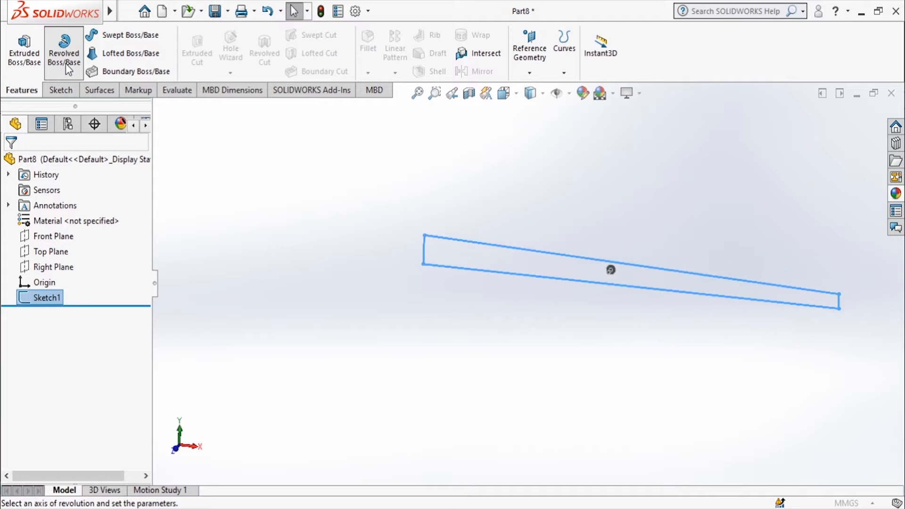
left_click(370, 258)
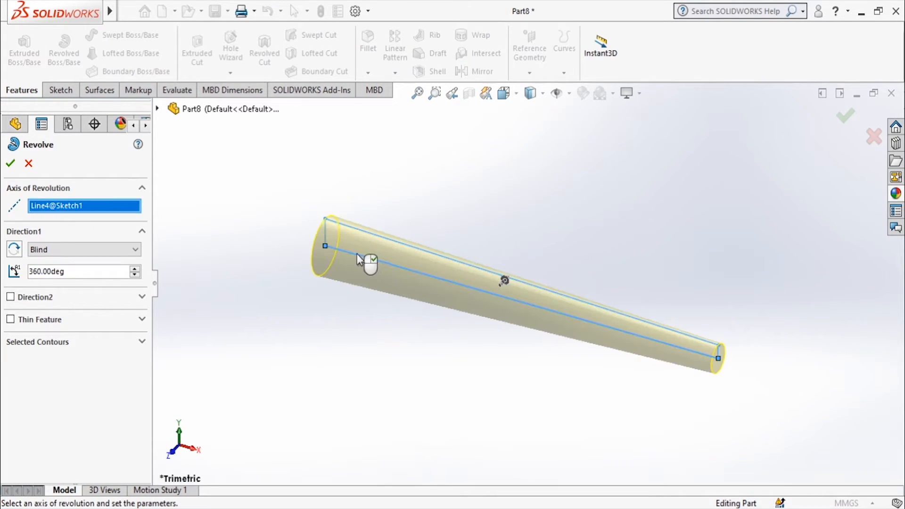
left_click(10, 166)
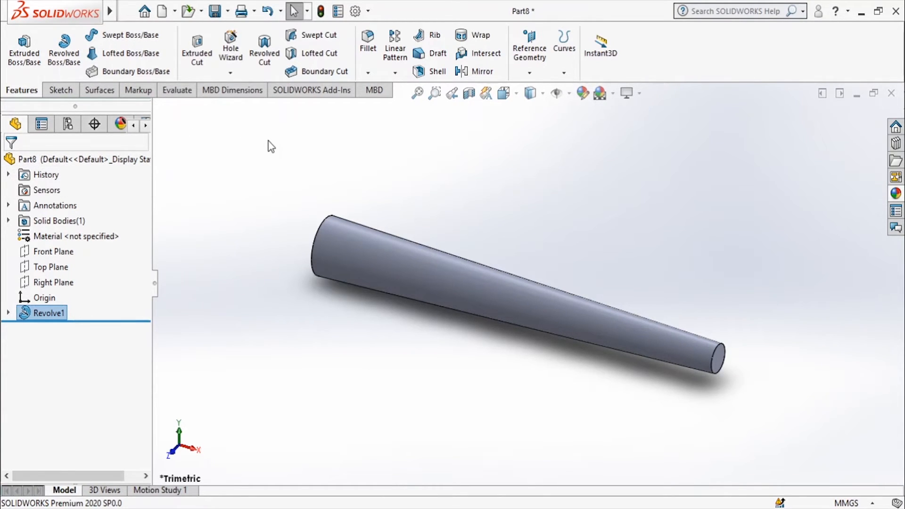
- Assign the material Fe-410 W to the part and save it as Taper Pin in the UniversalCoupling folder
right_click(59, 245)
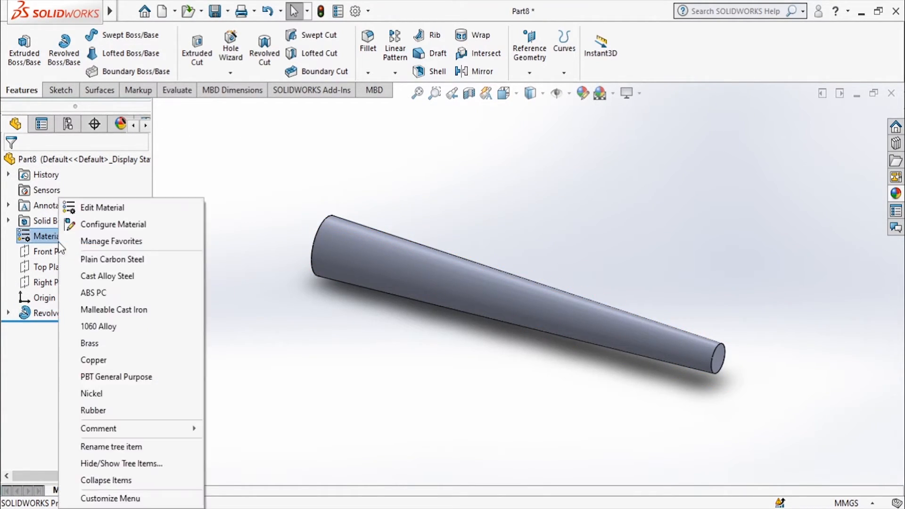
left_click(90, 206)
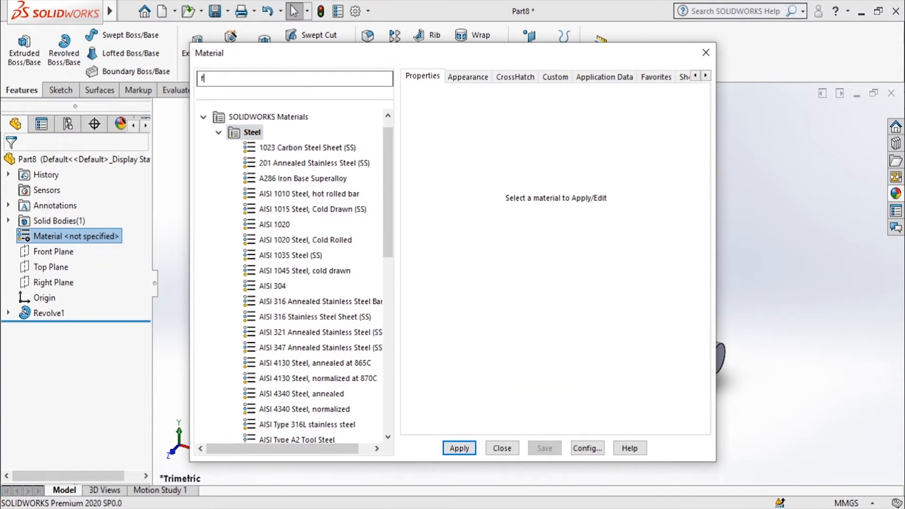
type("e")
left_click(278, 333)
left_click(460, 449)
left_click(500, 447)
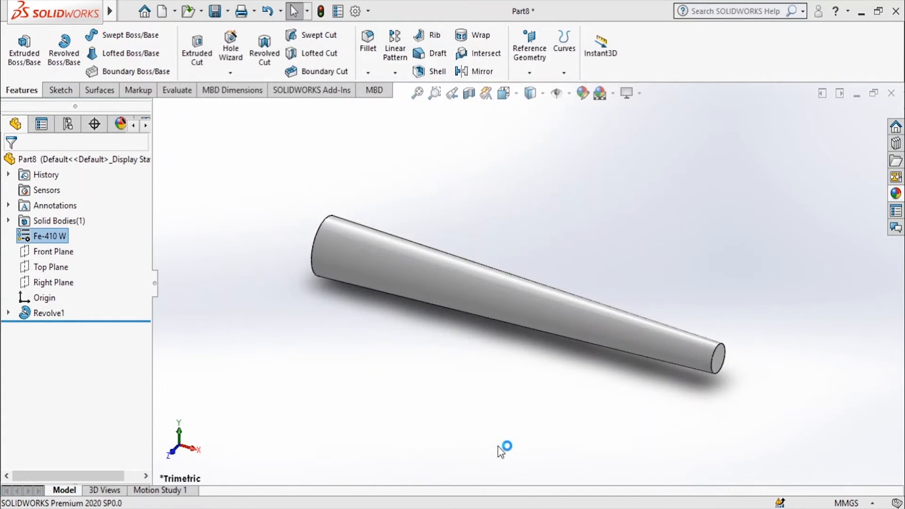
key("ctrl+s")
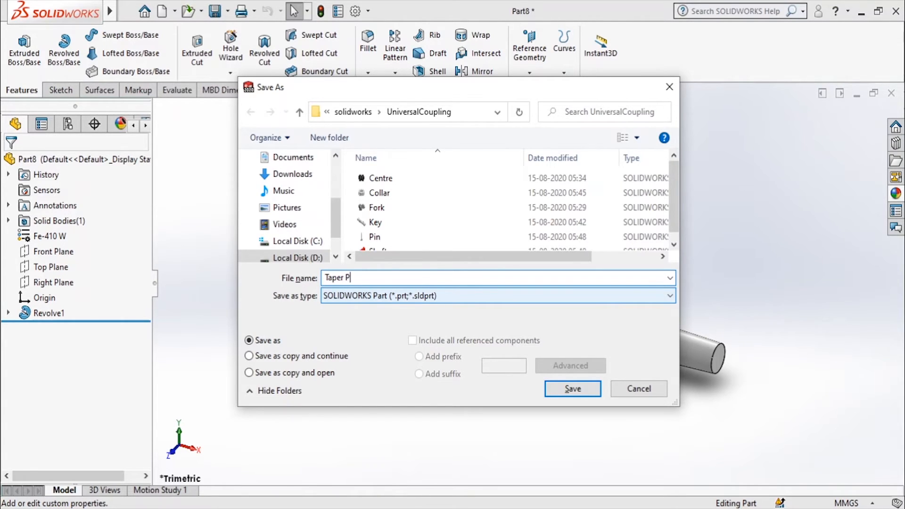
key("Return")
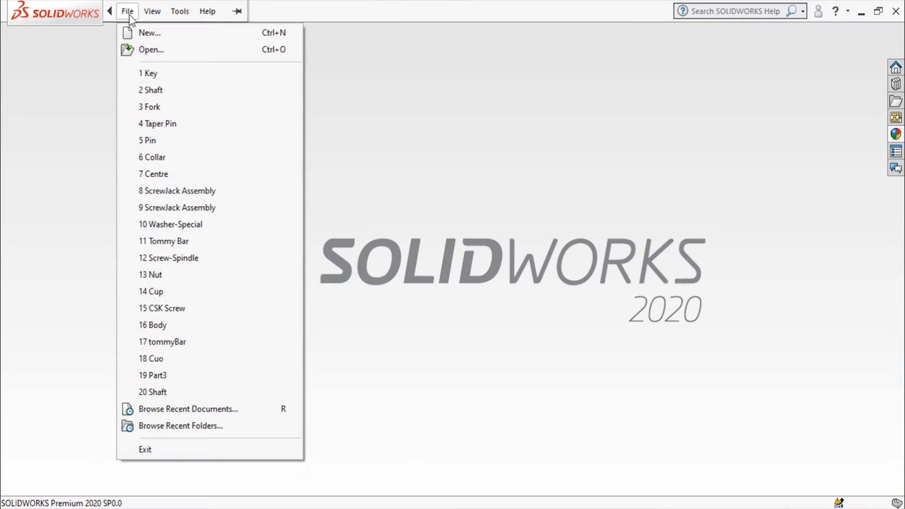
- Create a new assembly and insert the Fork part from the UniversalCoupling folder at the origin
left_click(159, 34)
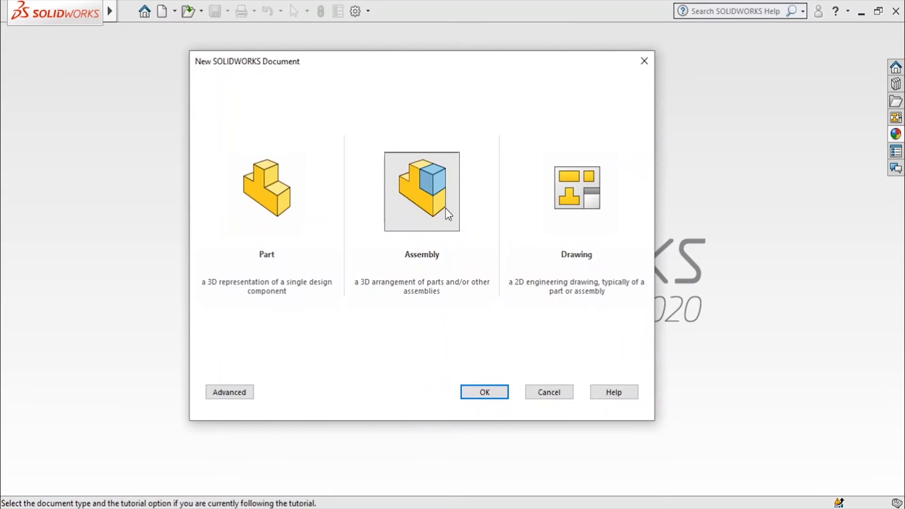
left_click(447, 211)
left_click(482, 393)
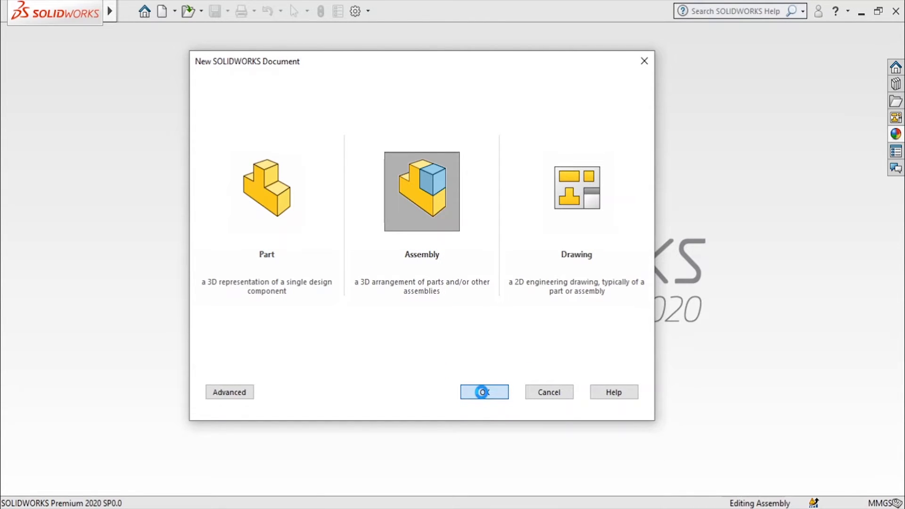
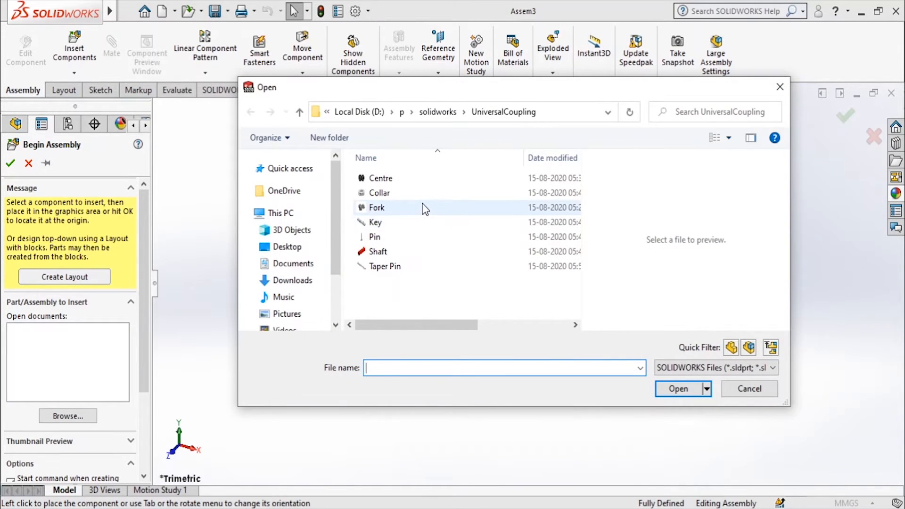
left_click(426, 209)
left_click(680, 388)
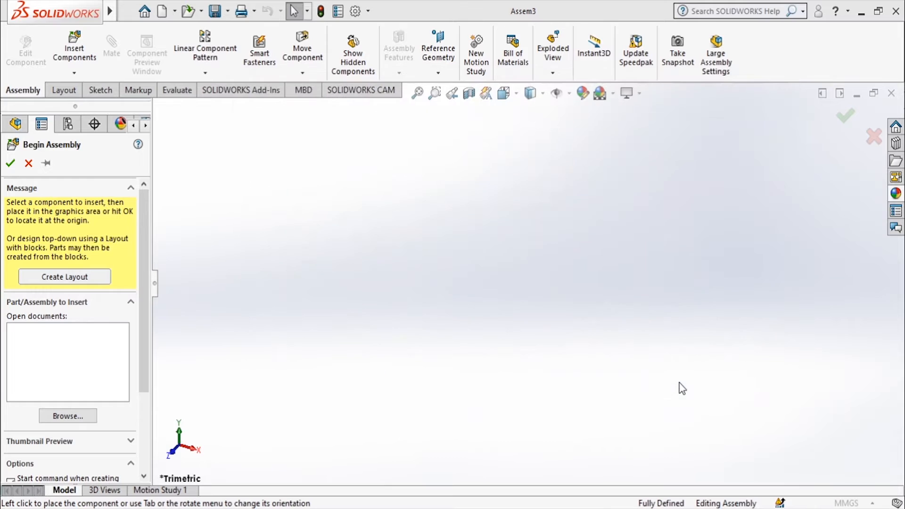
left_click(16, 163)
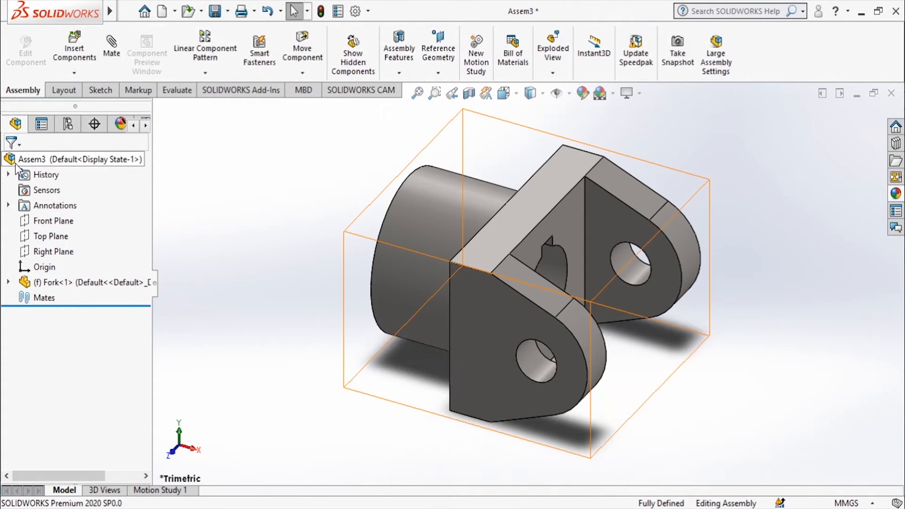
- Change the Fork component from fixed to floating in the assembly
left_click(68, 288)
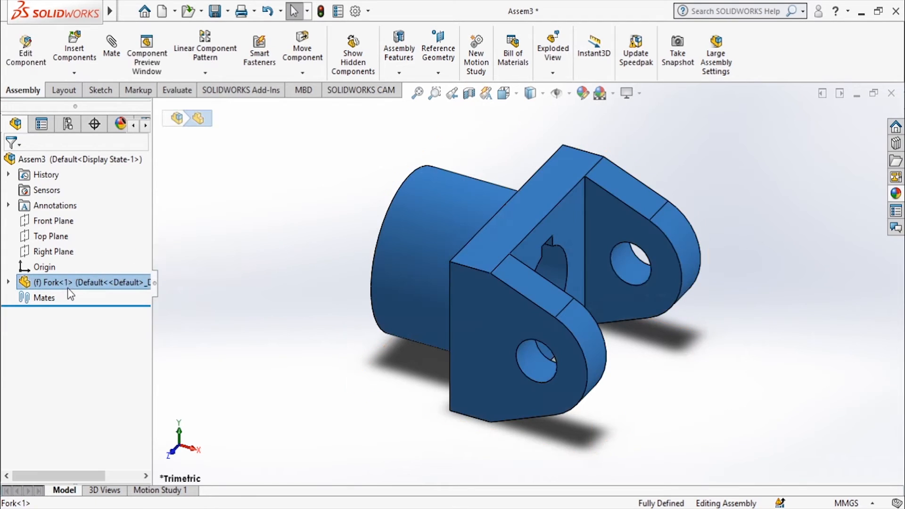
right_click(68, 289)
left_click(104, 253)
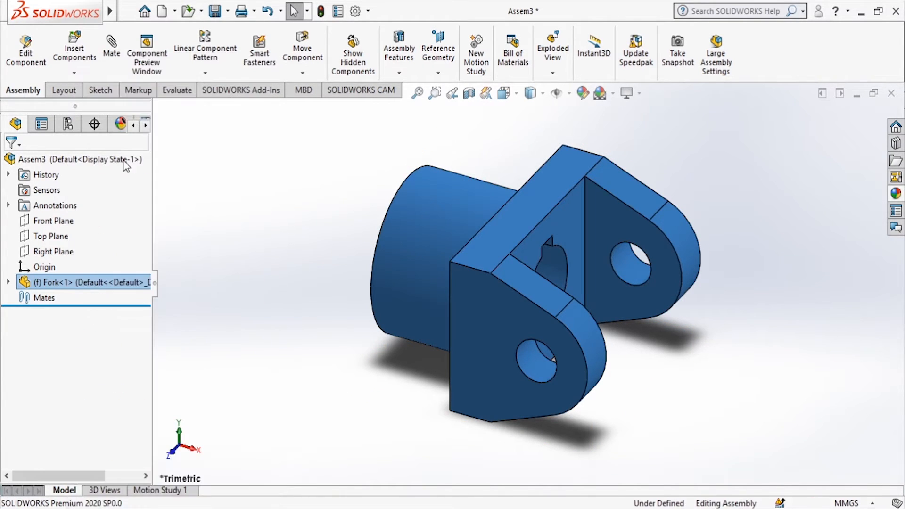
- Mate the assembly's Front Plane coincident with the Fork's Front Plane
left_click(104, 50)
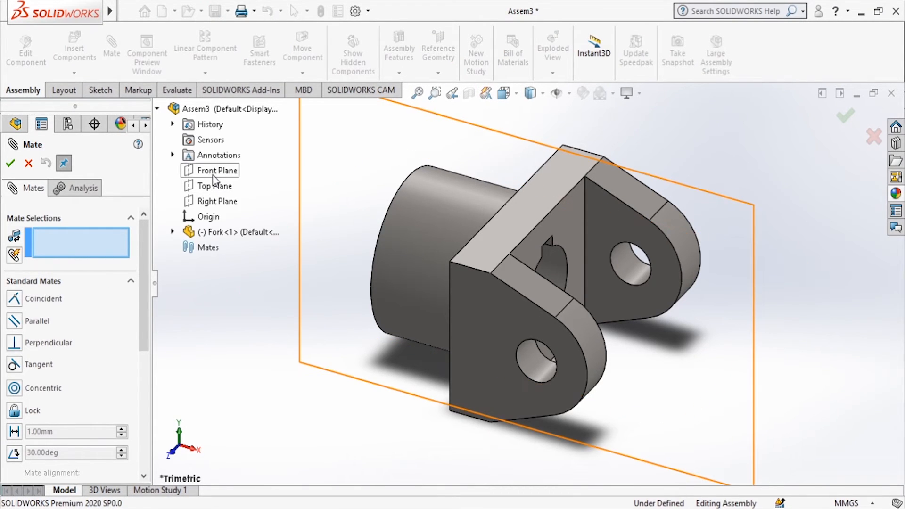
left_click(213, 173)
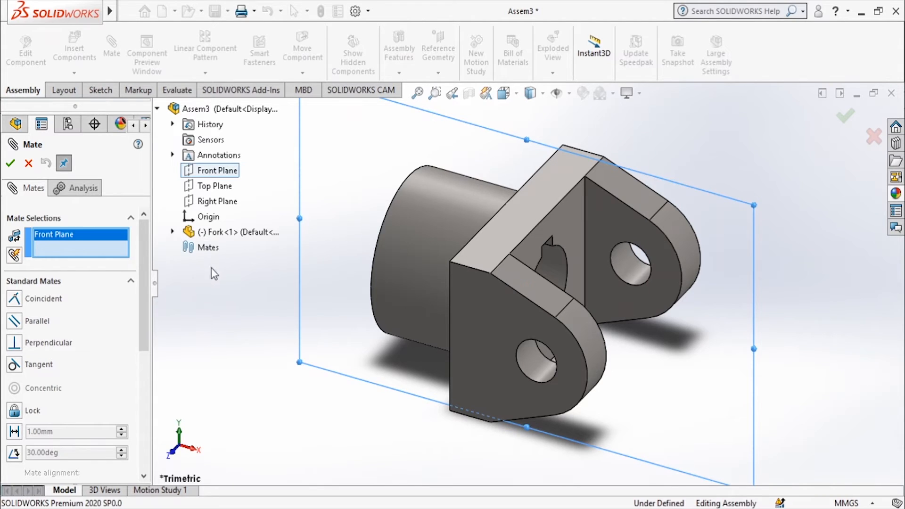
left_click(173, 233)
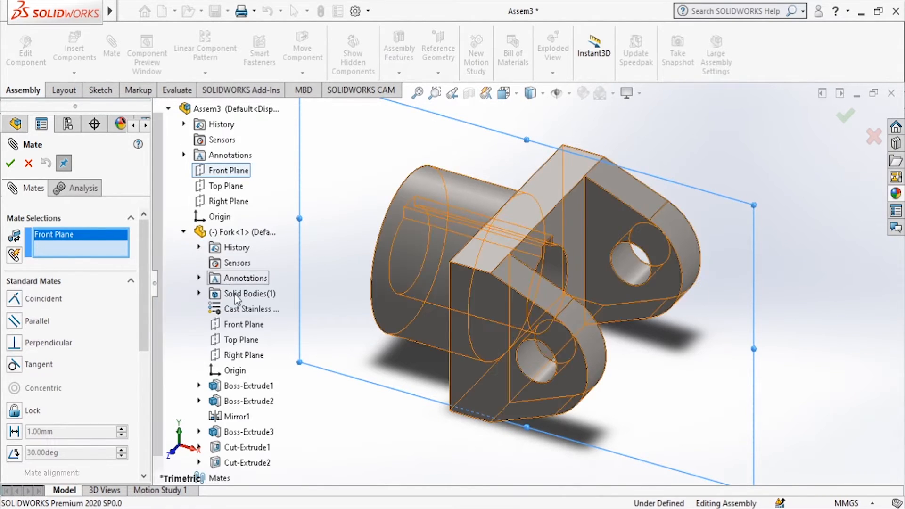
left_click(247, 326)
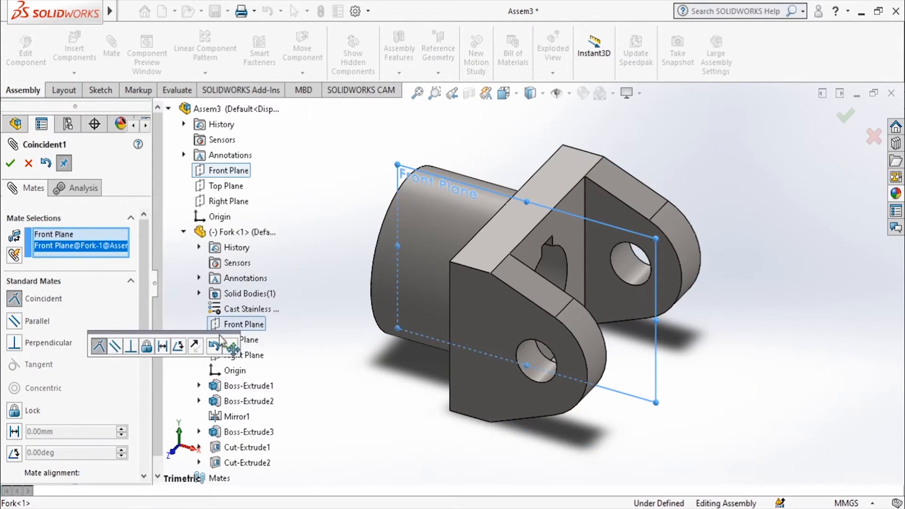
left_click(229, 346)
- Add coincident mates between the Top Planes and between the Right Planes of the Fork and the assembly, and finish mating
left_click(226, 186)
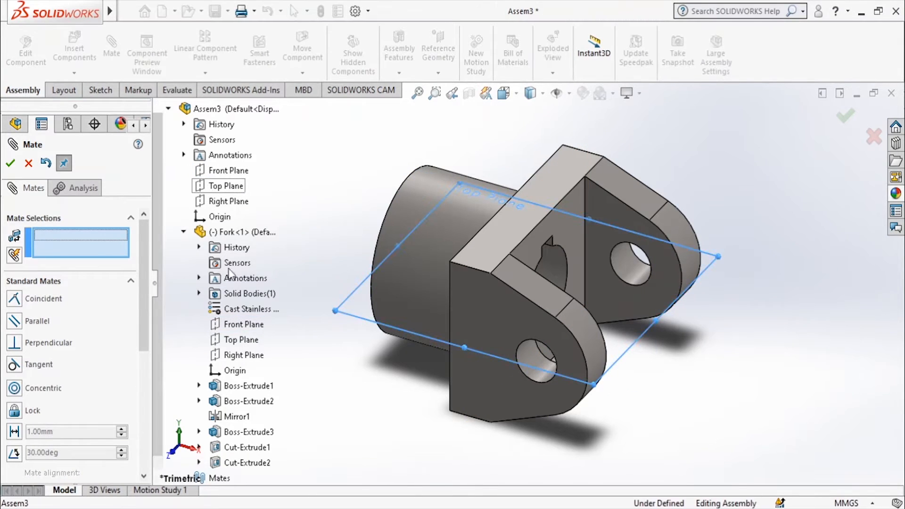
left_click(242, 340)
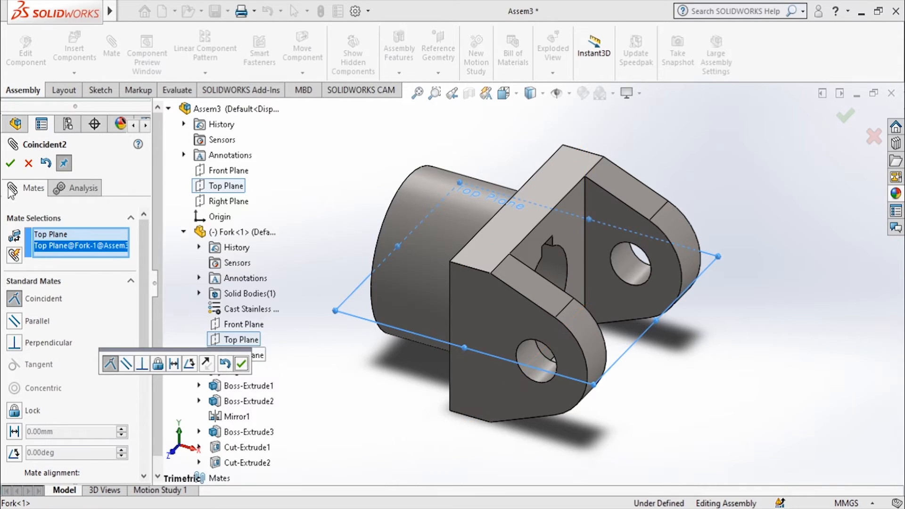
left_click(9, 161)
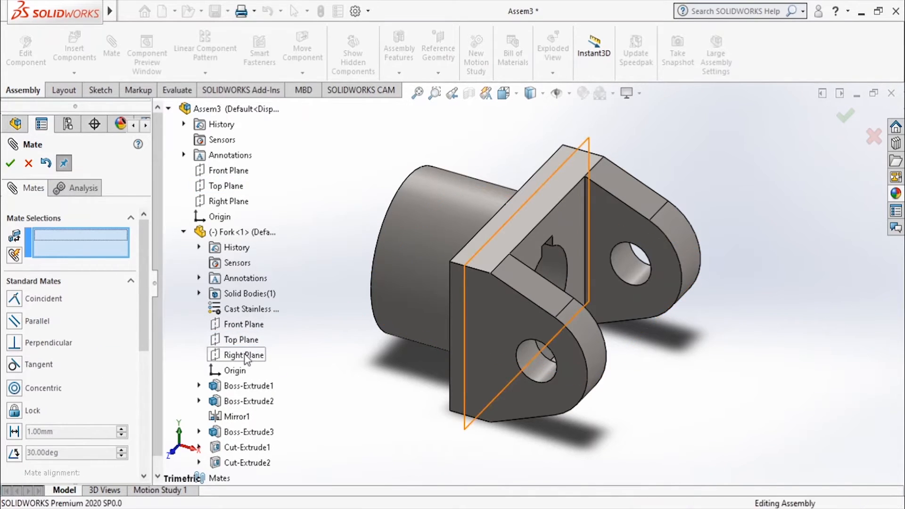
left_click(244, 355)
left_click(221, 201)
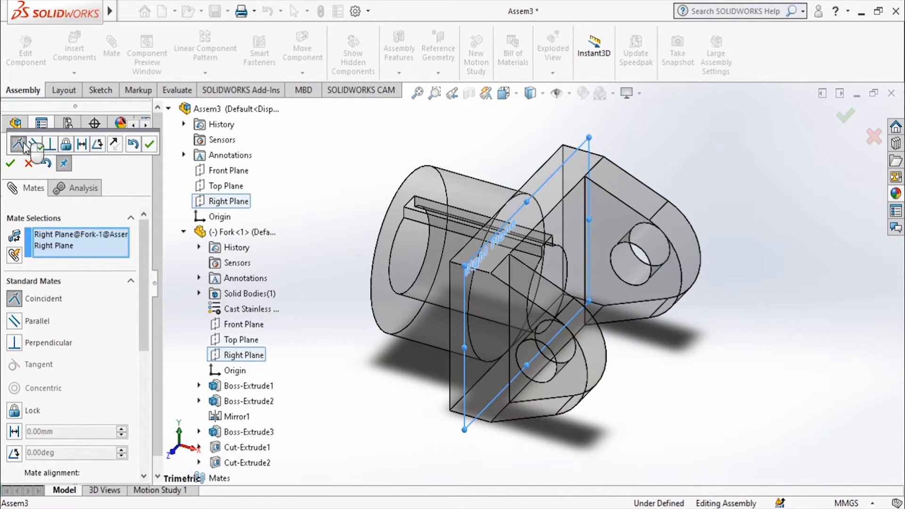
left_click(10, 163)
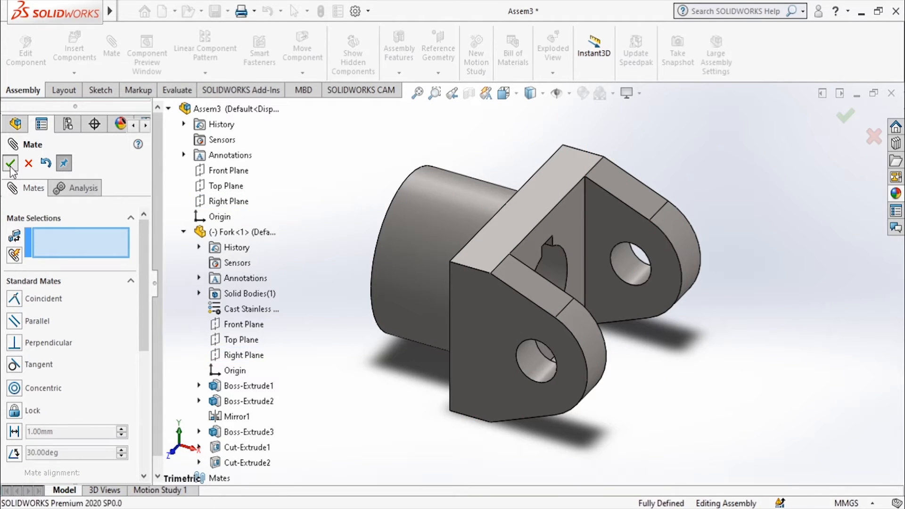
left_click(11, 163)
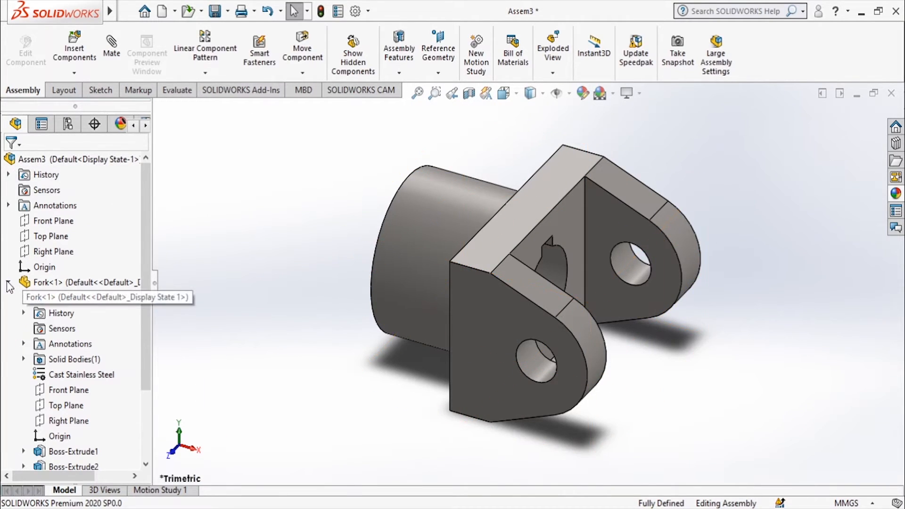
- Insert the Key and Shaft parts from the UniversalCoupling folder, placing the Key beside the Fork
left_click(81, 52)
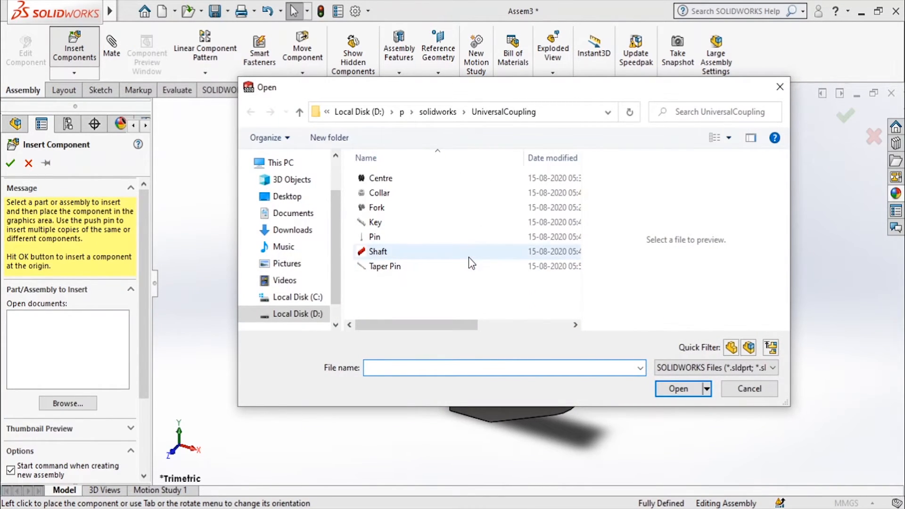
left_click(463, 256)
left_click(437, 220, "ctrl")
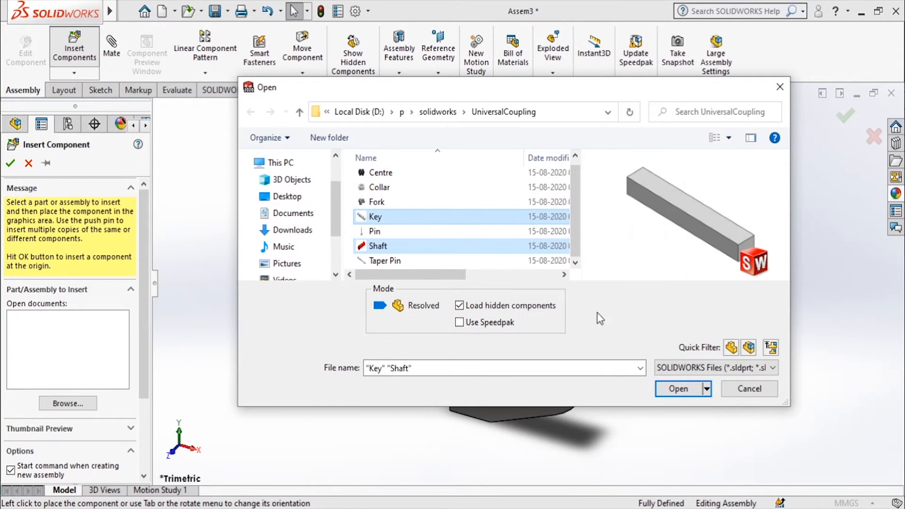
left_click(679, 390)
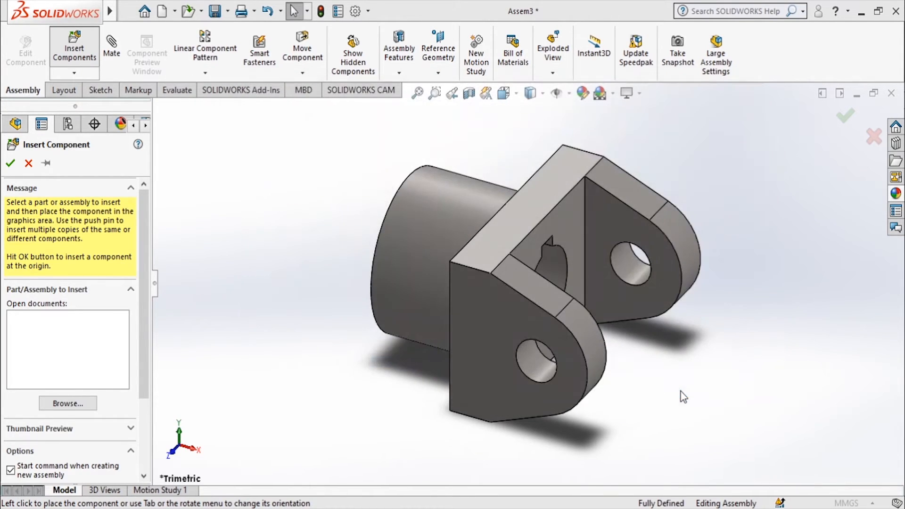
left_click(255, 182)
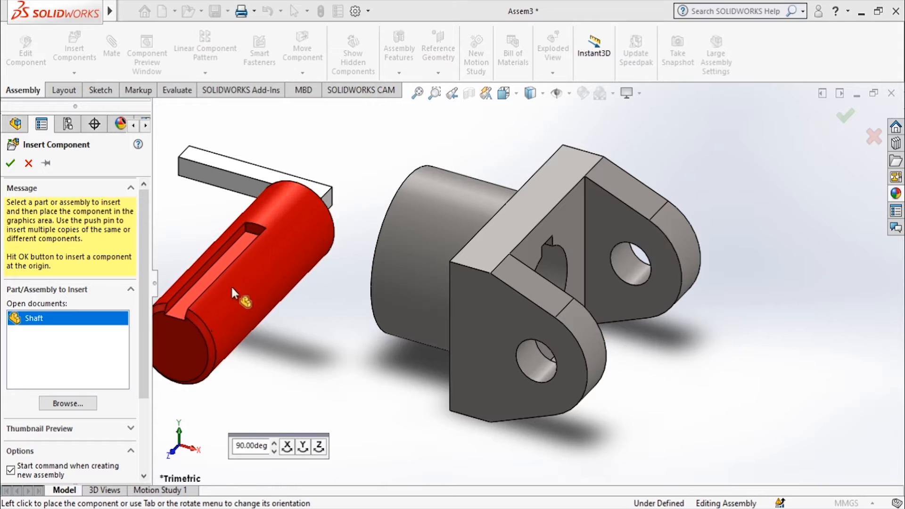
- Rotate the Shaft in 90-degree increments about X and Y until it lies parallel to the Fork's bore, and place it below the Key
left_click(287, 447)
left_click(288, 448)
left_click(292, 445)
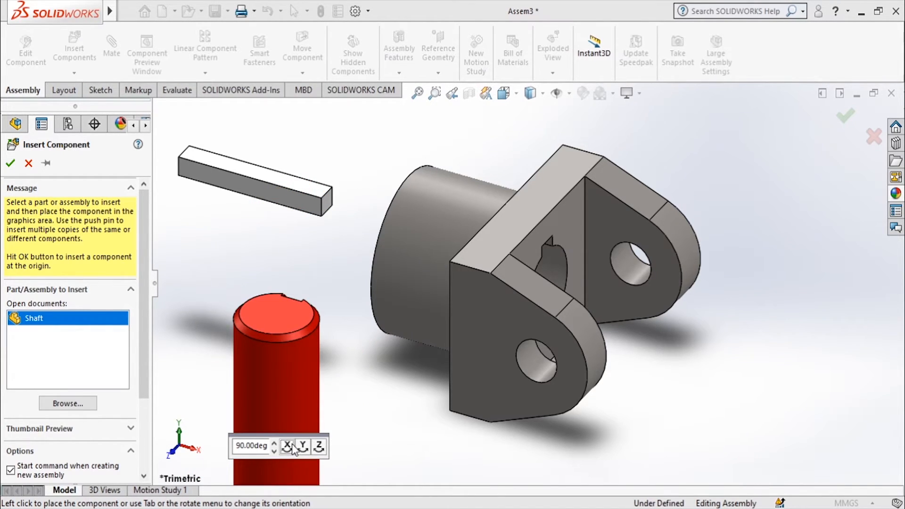
left_click(288, 447)
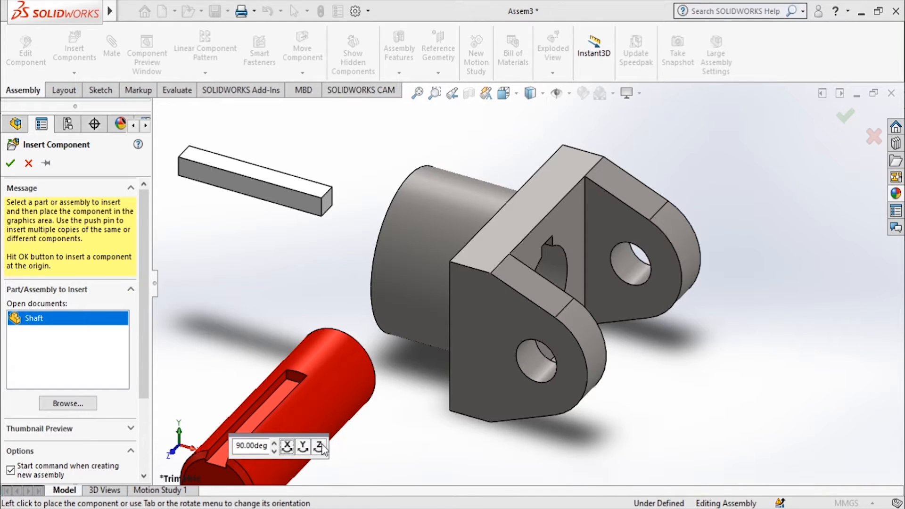
left_click(304, 446)
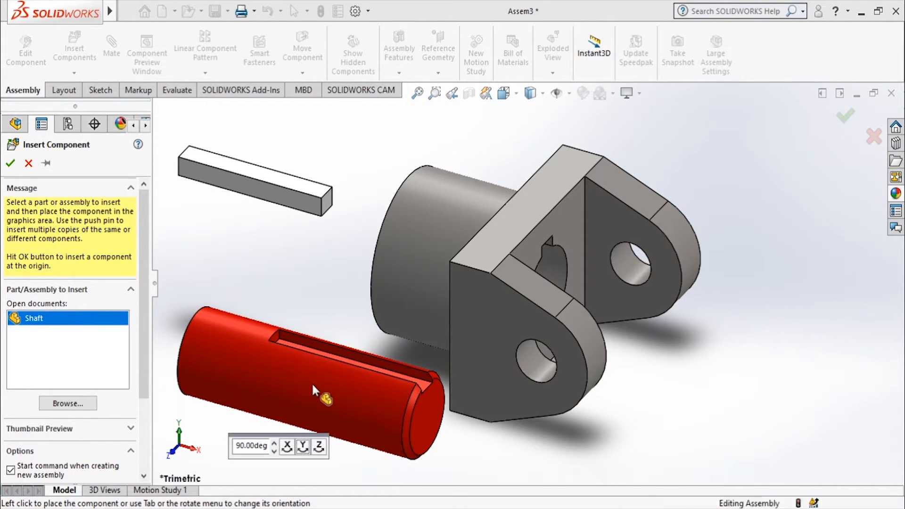
left_click(106, 57)
- Measure the length of the vertical edge on the Key's end face
left_click(178, 90)
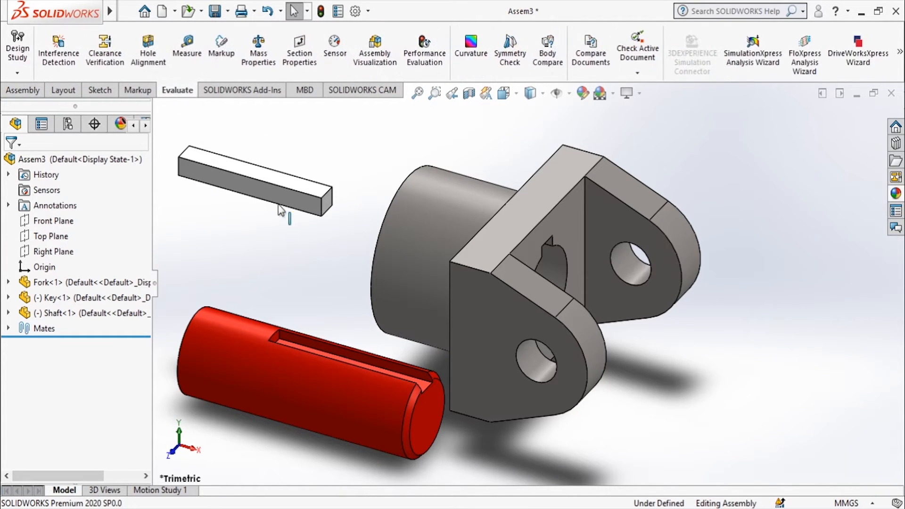
scroll(320, 193, "down", 3)
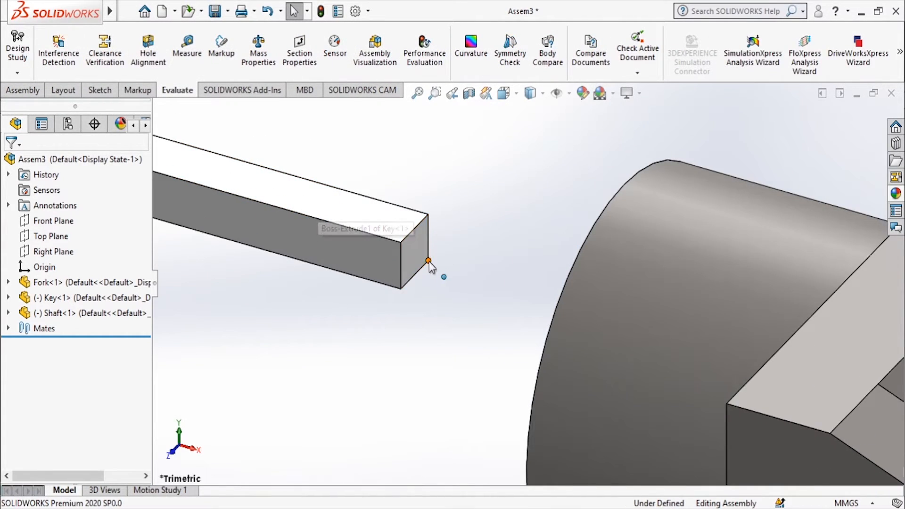
left_click(192, 51)
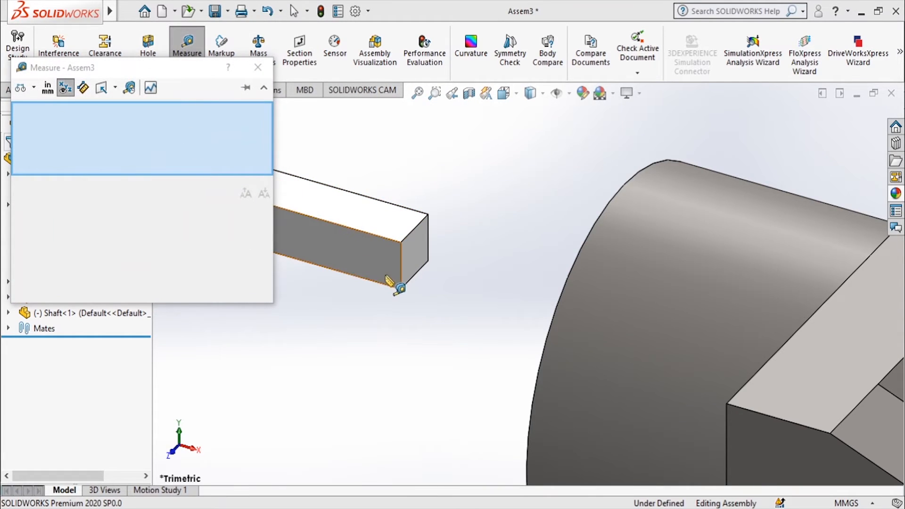
left_click(401, 262)
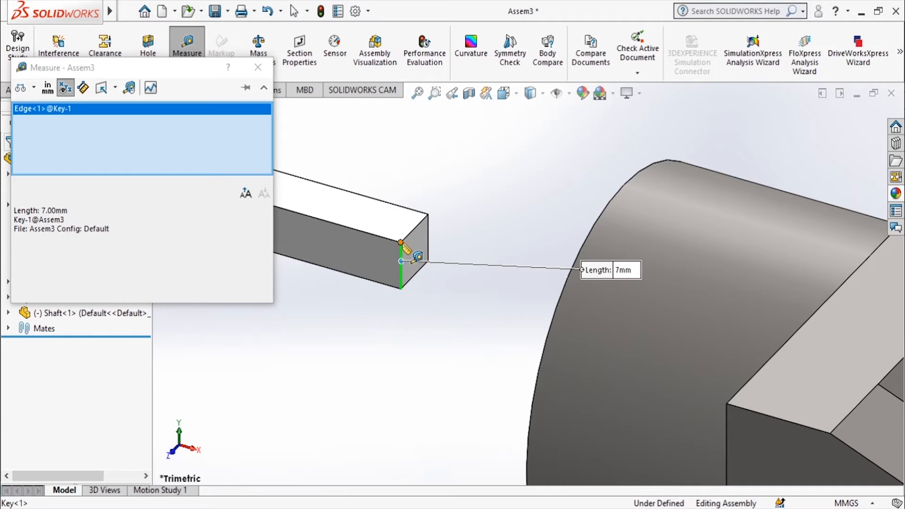
left_click(258, 67)
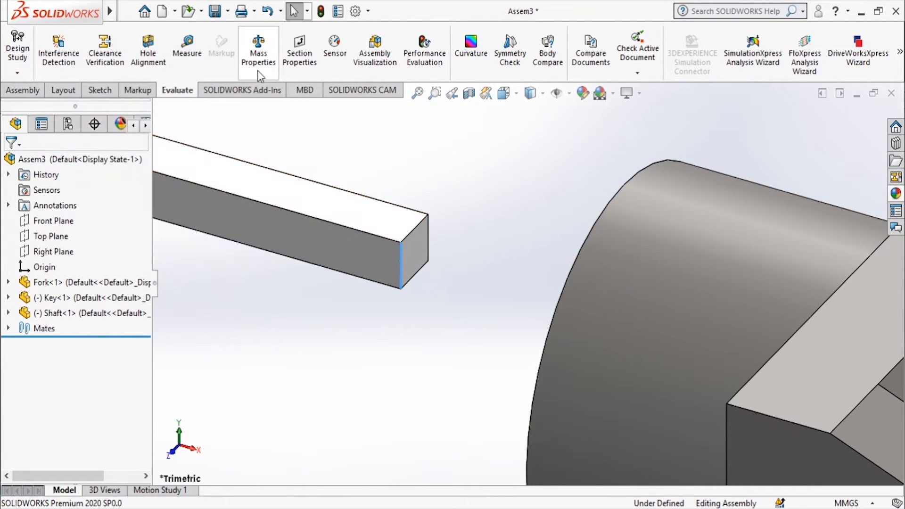
- Clear the preselected edge and mate the Key's end face coincident with the Fork's inner face between the arms
left_click(33, 91)
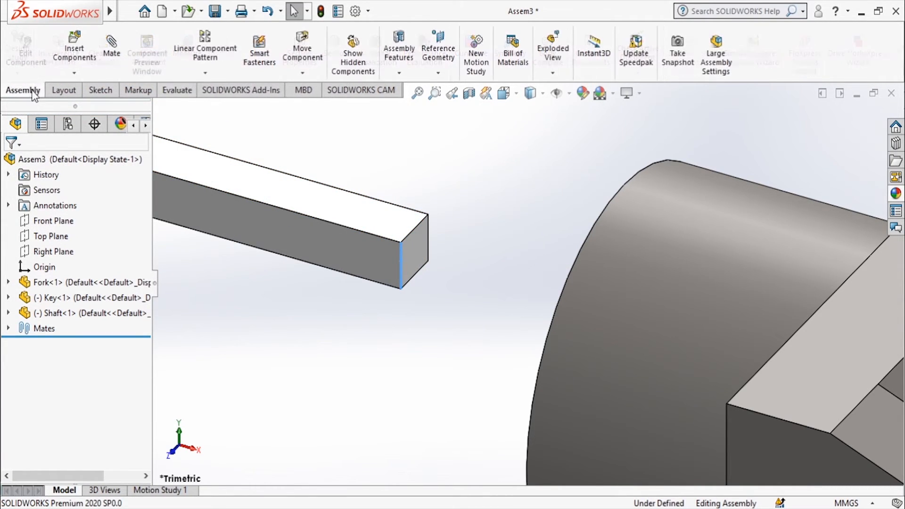
left_click(115, 42)
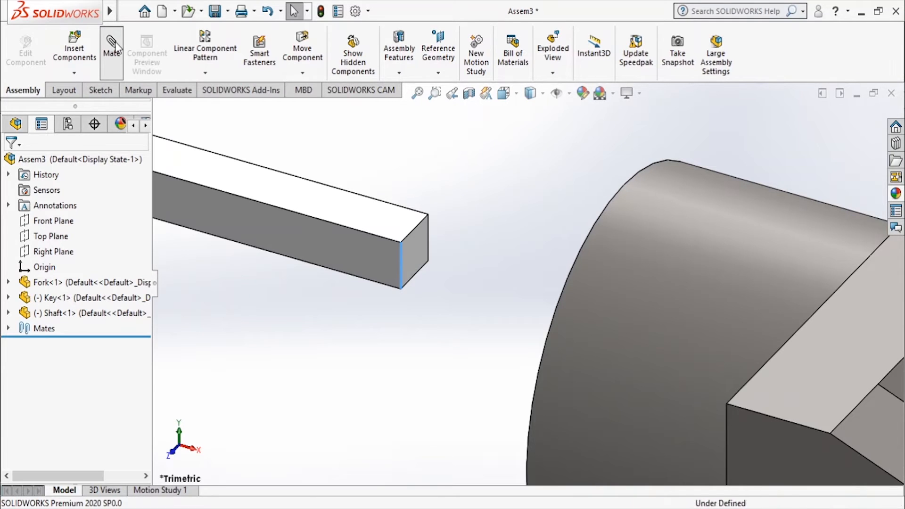
right_click(63, 236)
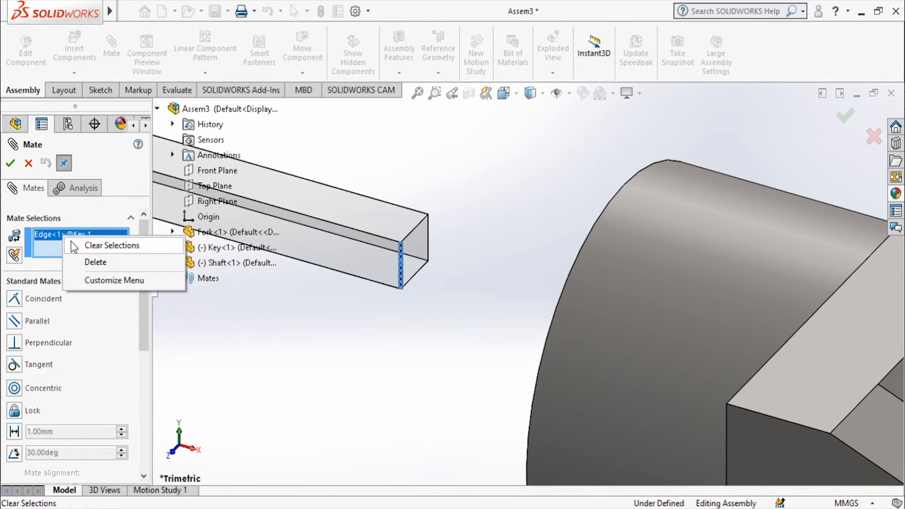
left_click(92, 243)
left_click(411, 249)
scroll(412, 248, "up", 3)
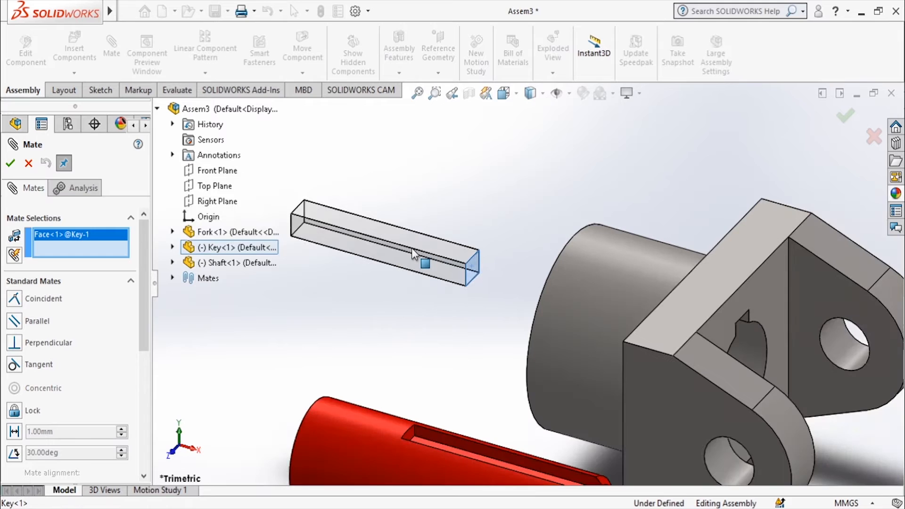
left_click(774, 293)
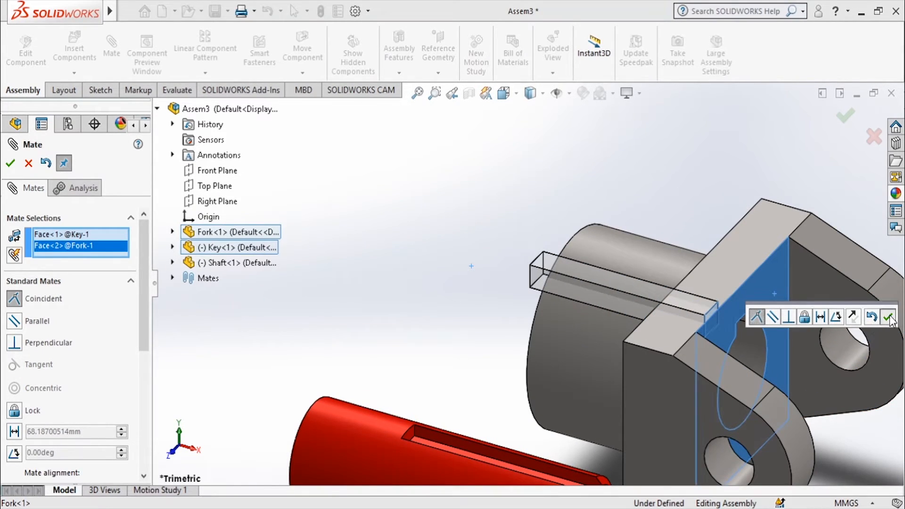
left_click(889, 317)
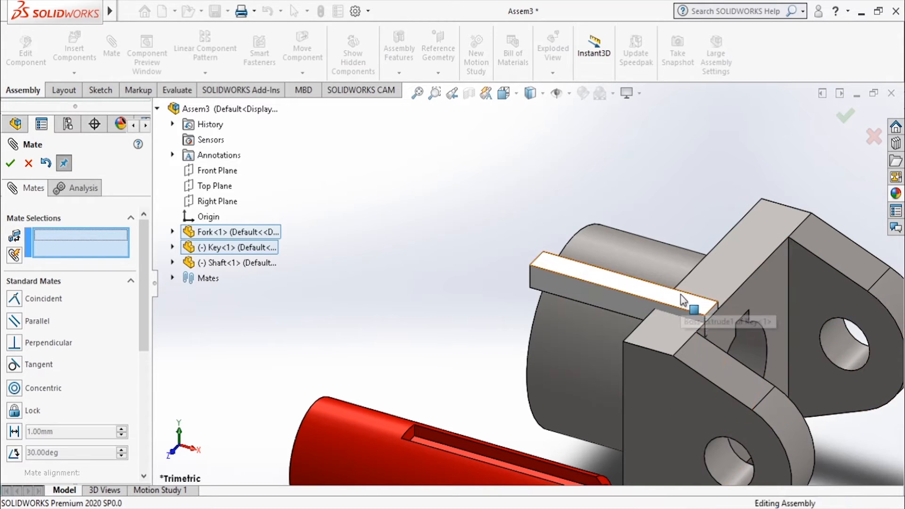
- Mate the Key's top face coincident with the top edge of the Fork's keyway
left_click(687, 305)
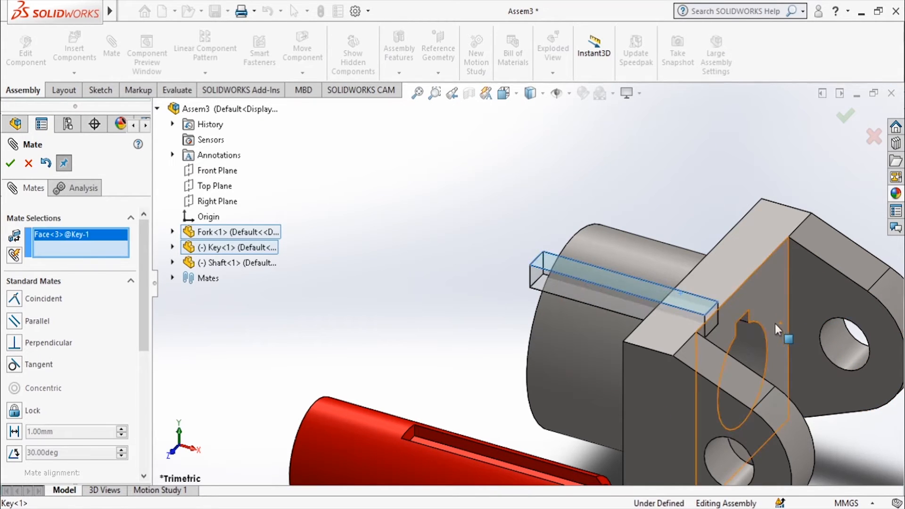
left_click(748, 311)
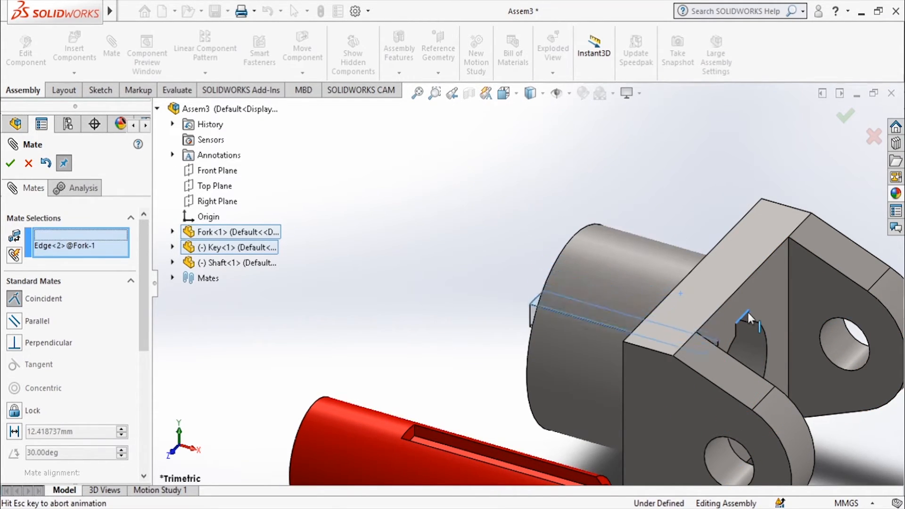
middle_click_drag(574, 338, 612, 340)
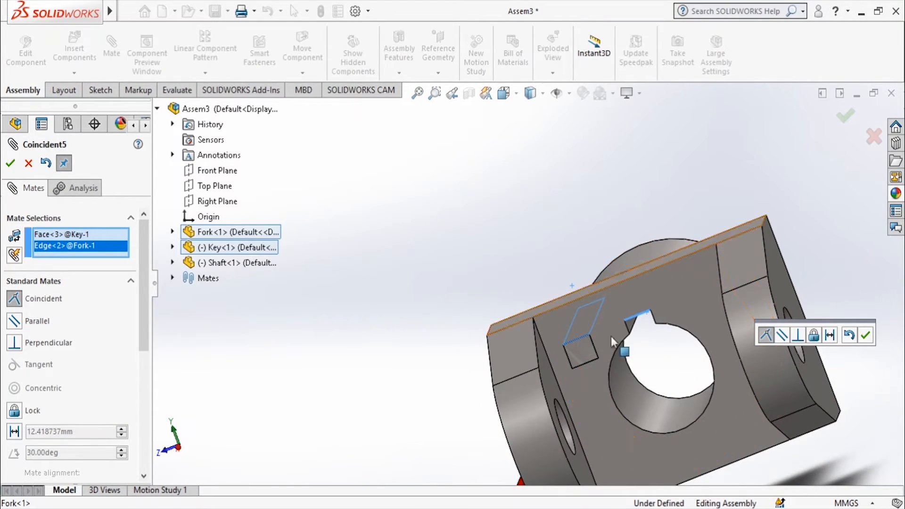
left_click(866, 335)
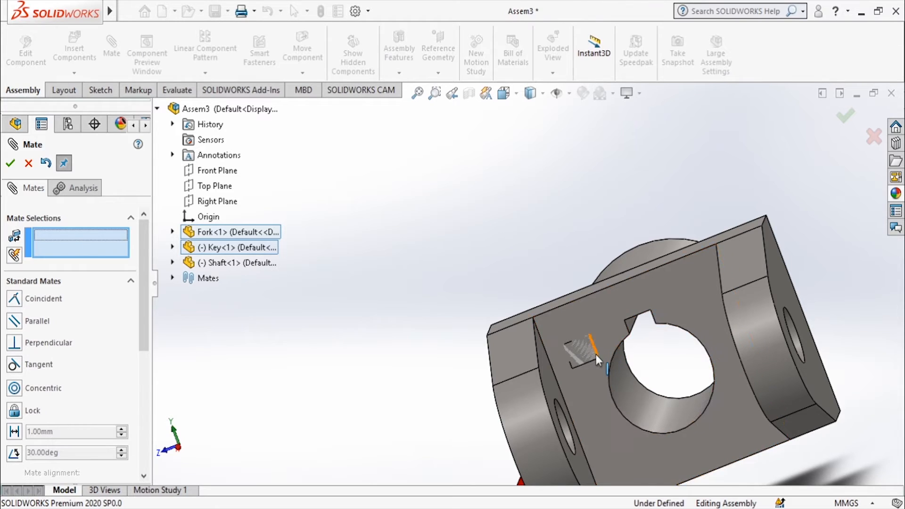
- Mate the Key's vertical end edge coincident with the matching side edge of the Fork's keyway
left_click(595, 352)
middle_click_drag(647, 333, 669, 318)
left_click(668, 320)
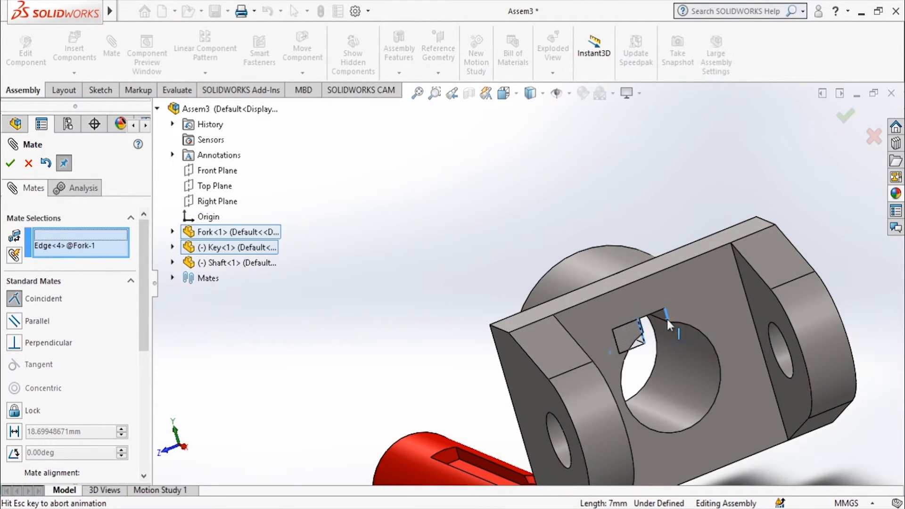
left_click(817, 341)
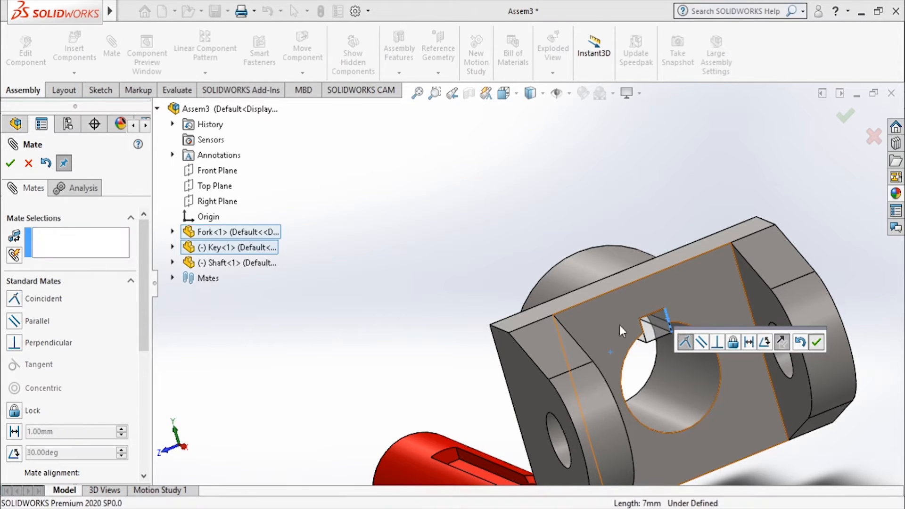
- Add a concentric mate between the Fork's central bore and the Shaft's cylindrical face
scroll(571, 343, "up", 3)
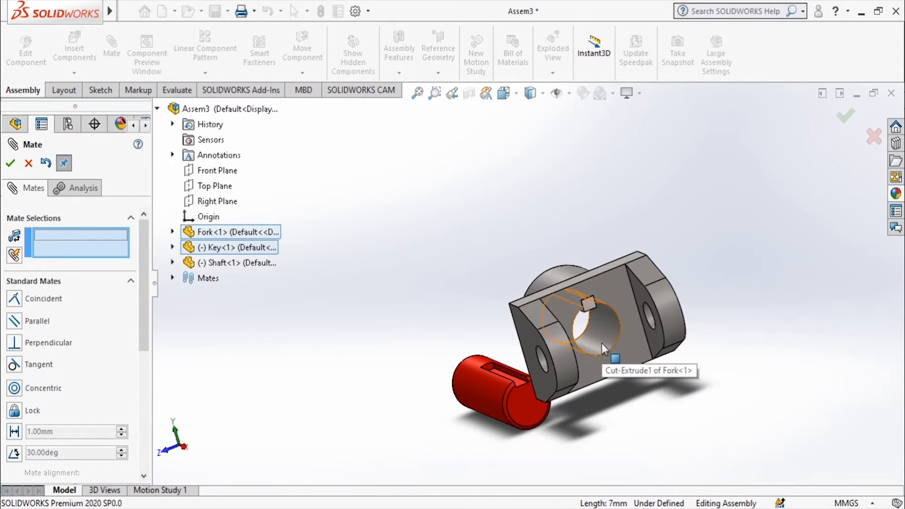
left_click(602, 344)
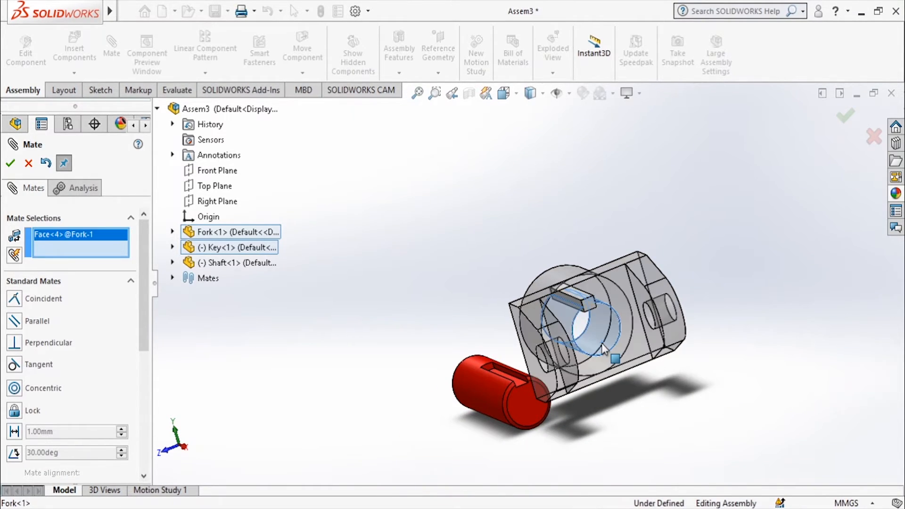
left_click(471, 403)
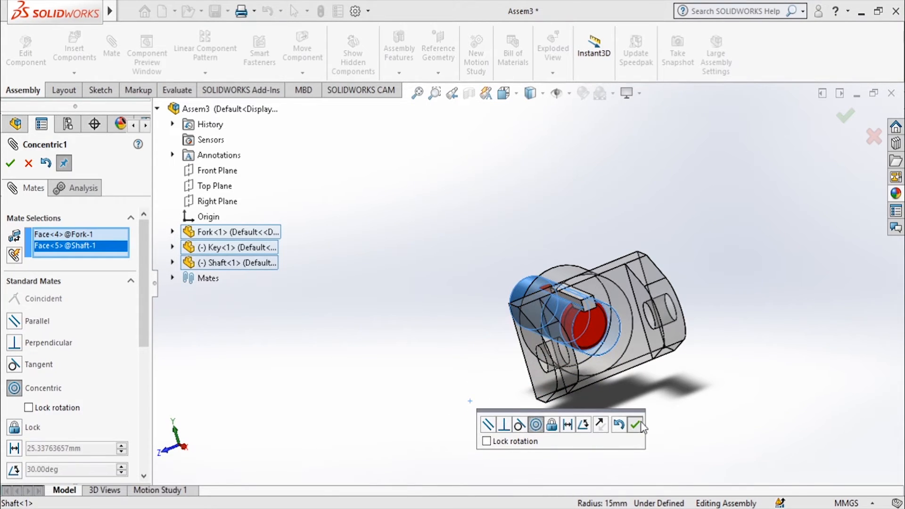
left_click(640, 425)
- Mate the Shaft's end face coincident with the Fork's inner face, inspect the Key's fit in the Shaft keyway, and finish mating
left_click(628, 317)
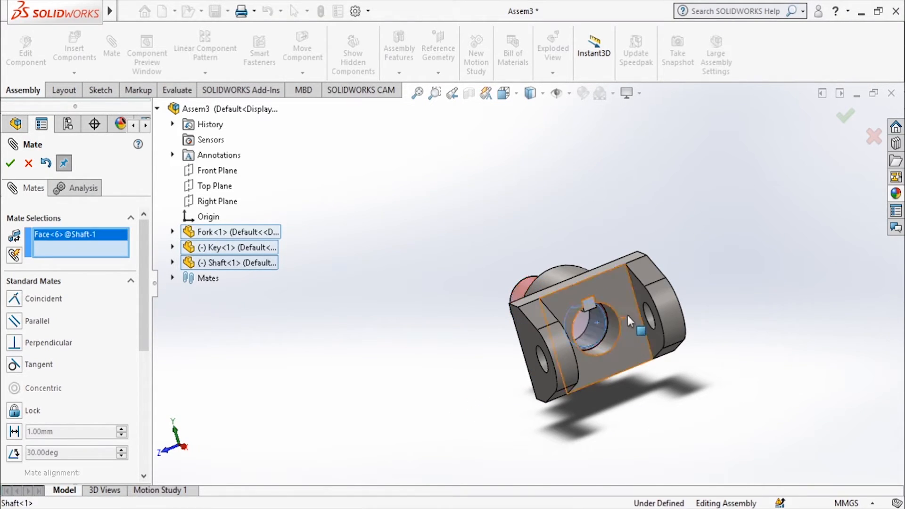
left_click(623, 305)
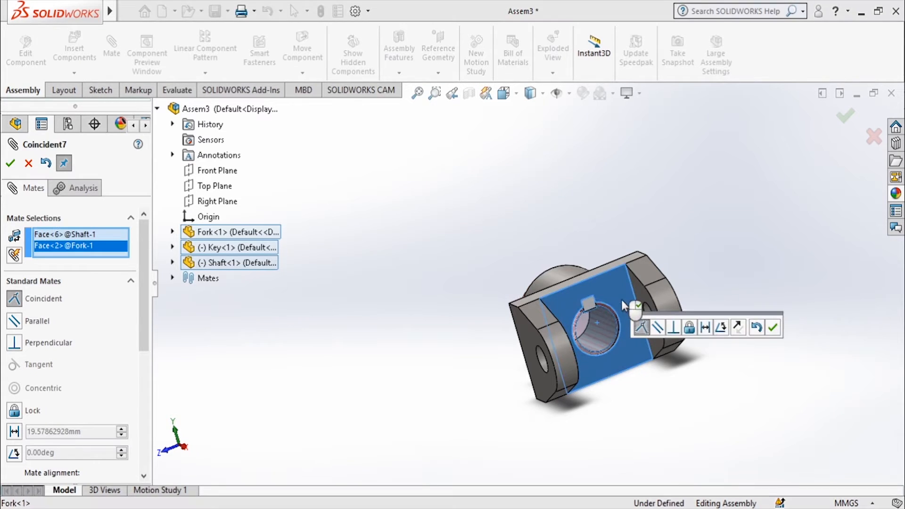
left_click(774, 329)
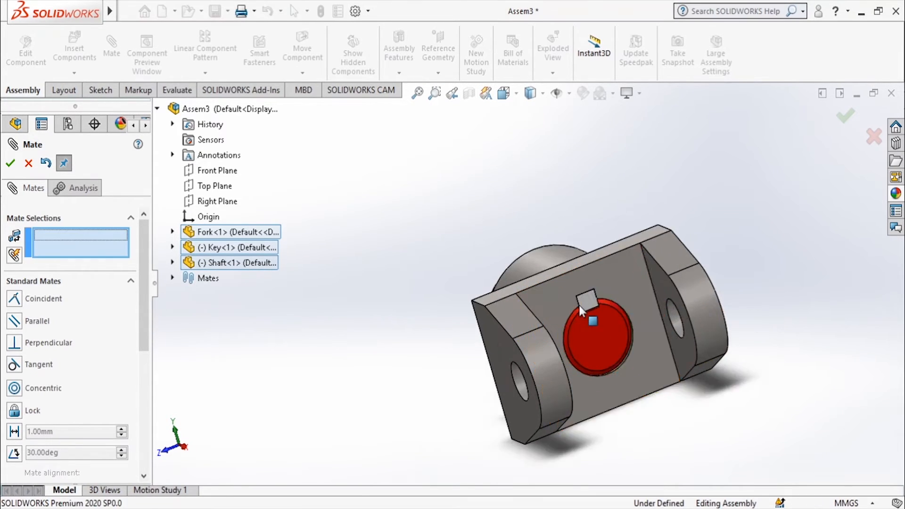
scroll(584, 305, "down", 5)
scroll(611, 299, "down", 2)
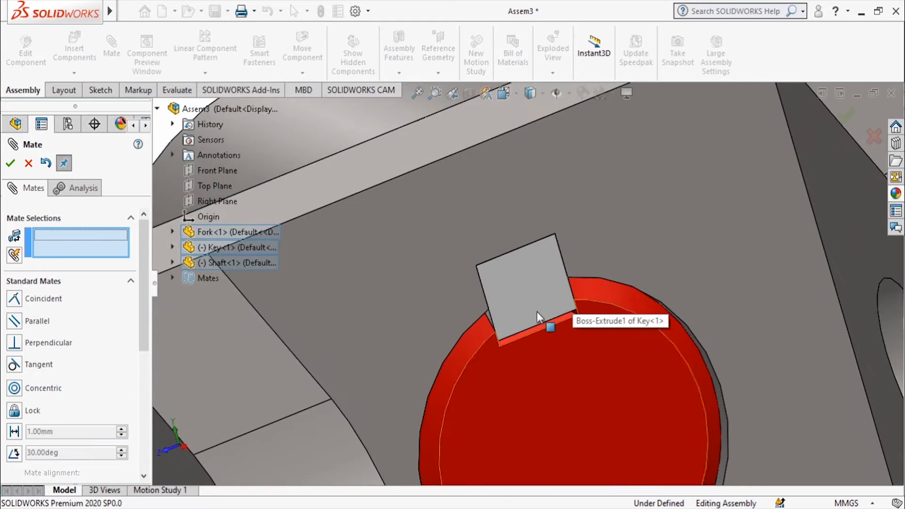
scroll(539, 313, "down", 4)
middle_click_drag(518, 346, 512, 373)
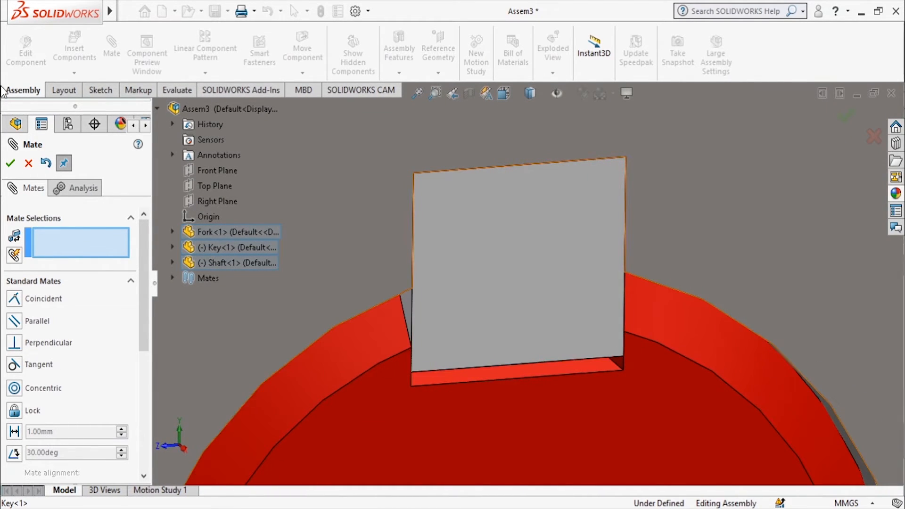
left_click(28, 163)
- Fix the Shaft component in place and inspect how the Key sits between the Shaft and Fork at both ends
left_click(377, 351)
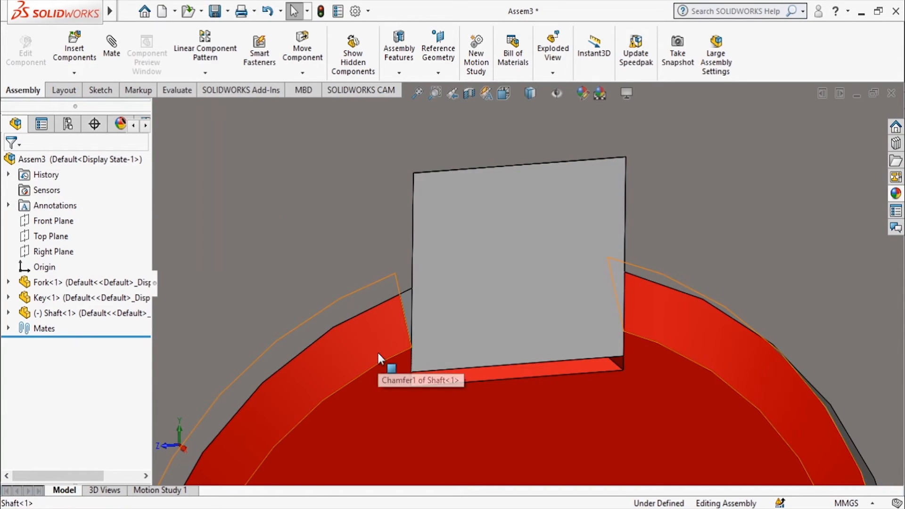
mouse_move(365, 357)
left_mouse_down()
mouse_move(356, 364)
mouse_move(370, 361)
left_mouse_up()
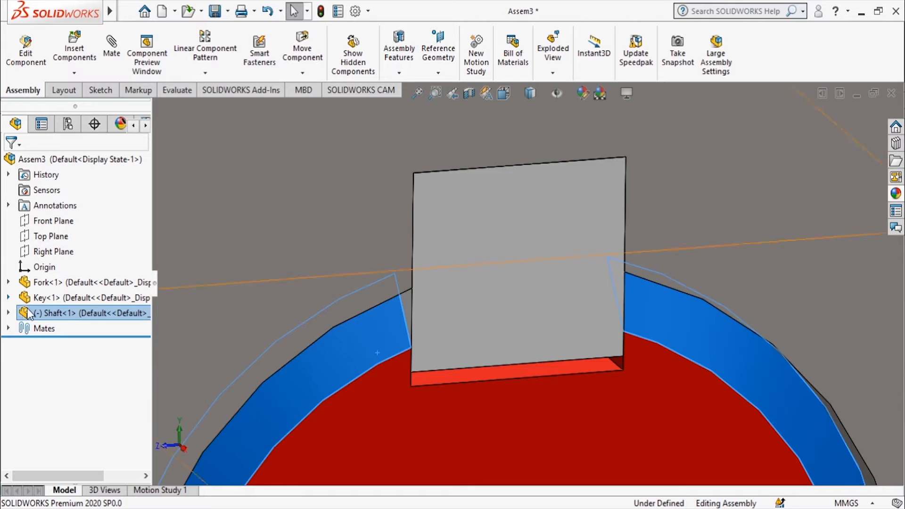
right_click(131, 322)
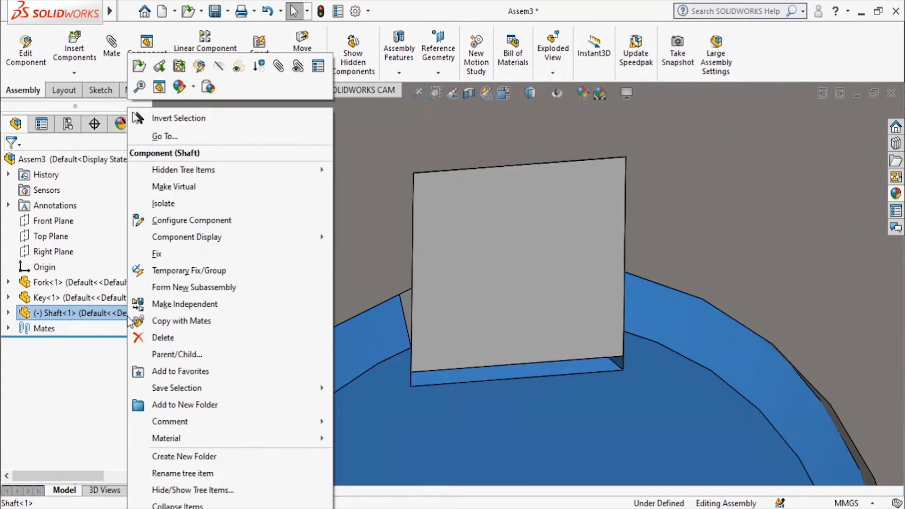
left_click(160, 254)
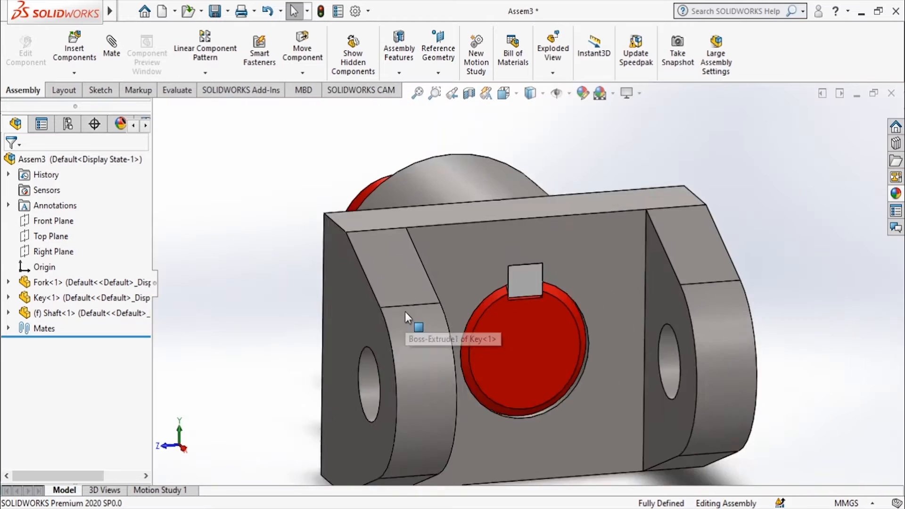
middle_click_drag(369, 317, 464, 379)
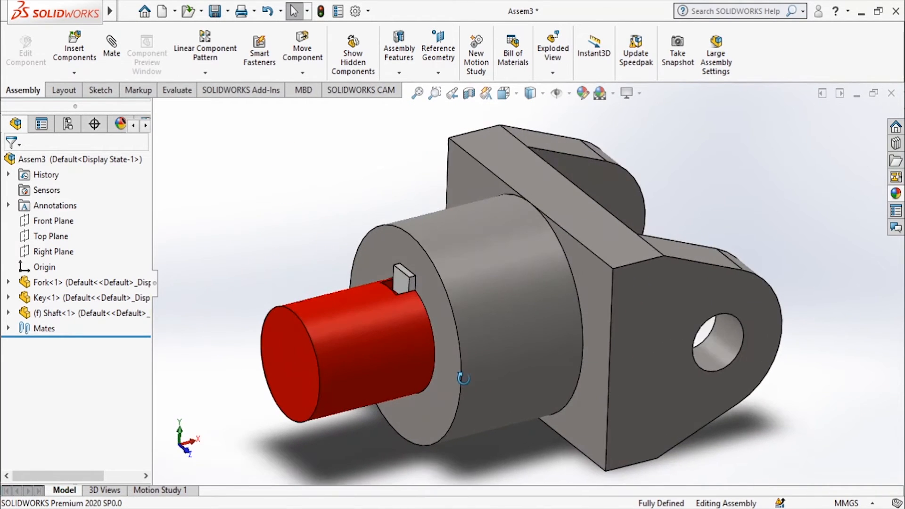
scroll(406, 274, "down", 4)
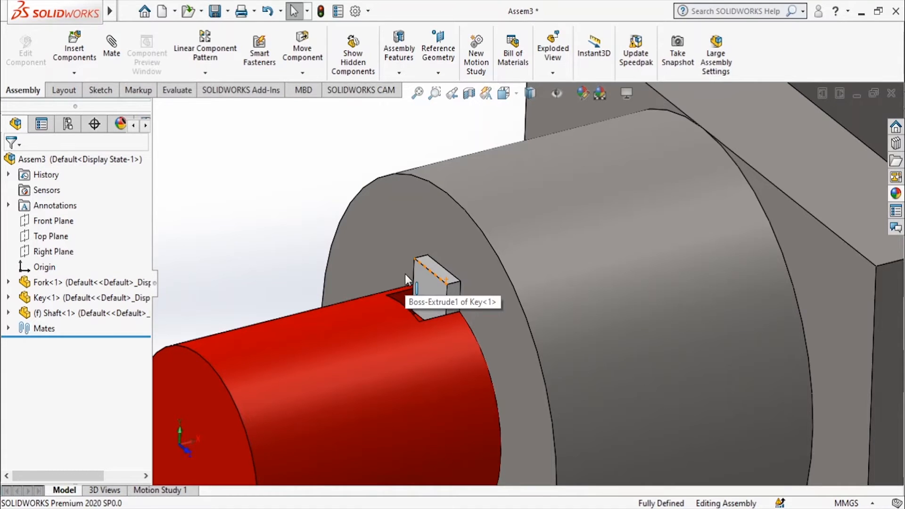
middle_click_drag(418, 319, 385, 309)
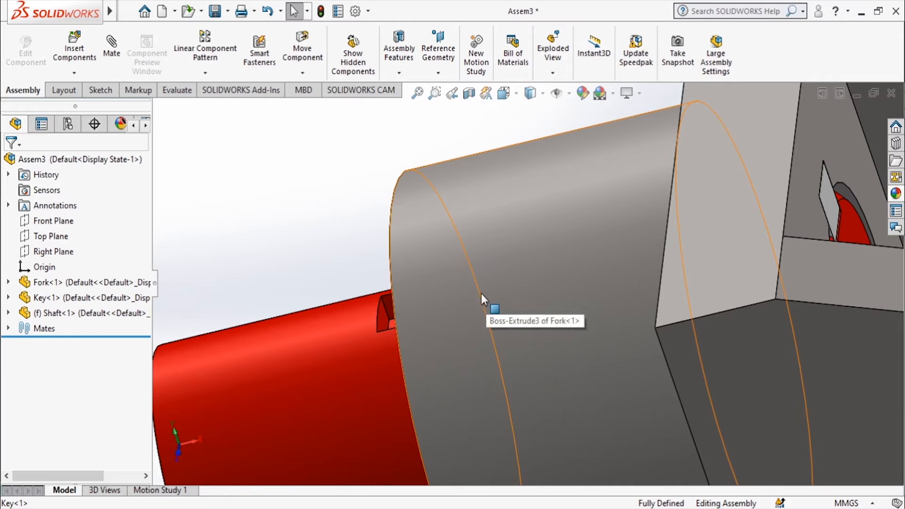
scroll(660, 296, "up", 6)
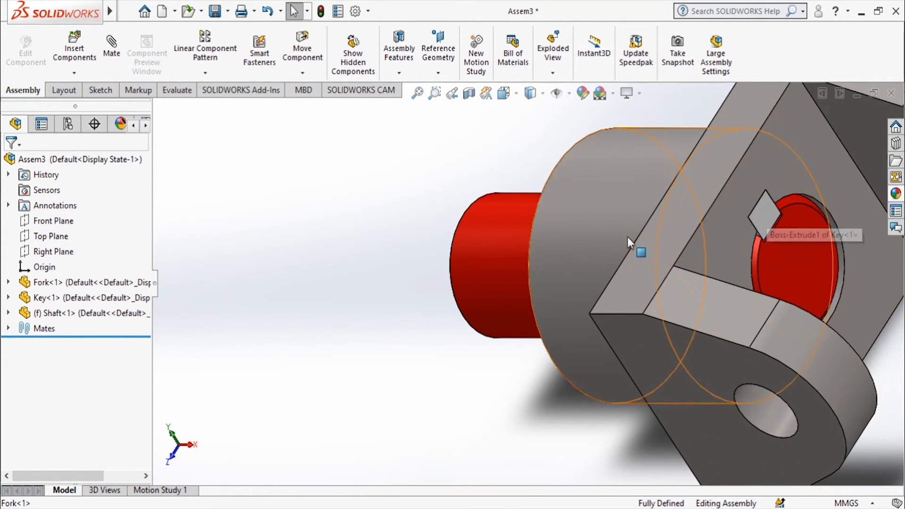
middle_click_drag(552, 227, 625, 236)
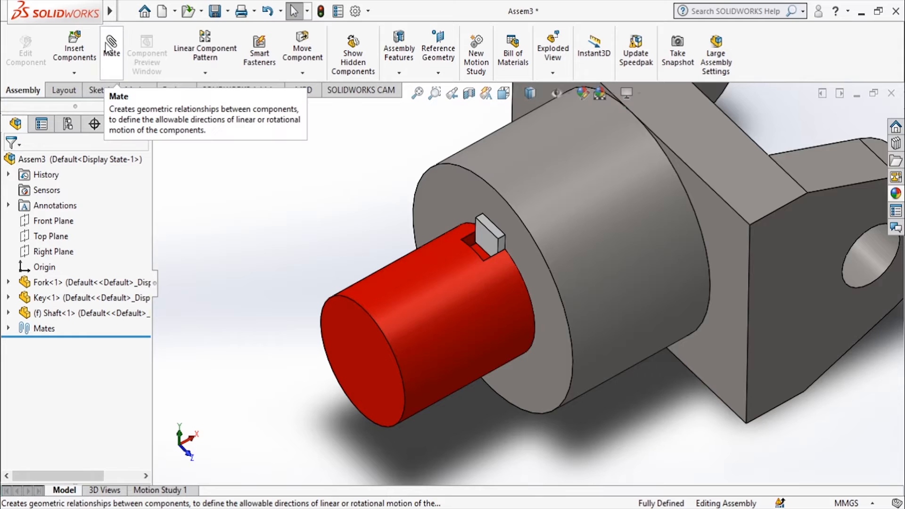
- Insert the Centre part, rotate it 90° about Z, and place it beside the Fork's lugs
left_click(61, 38)
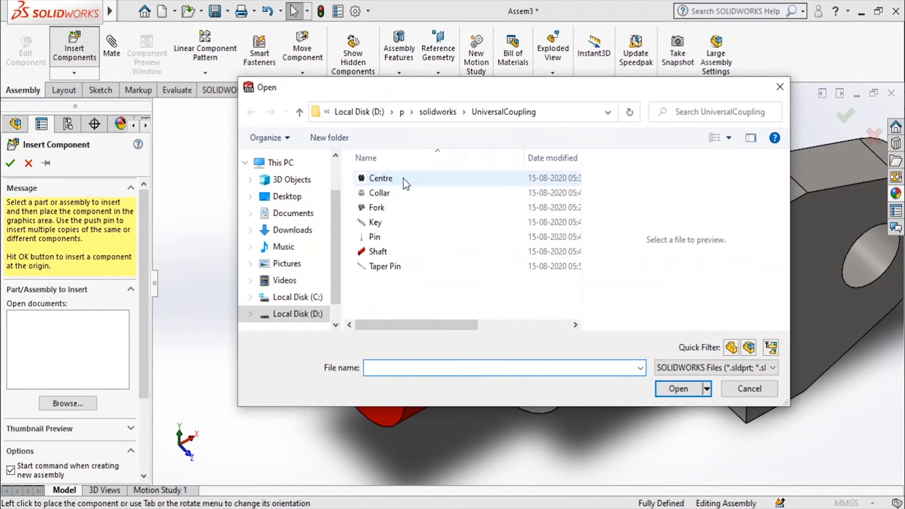
left_click(402, 178)
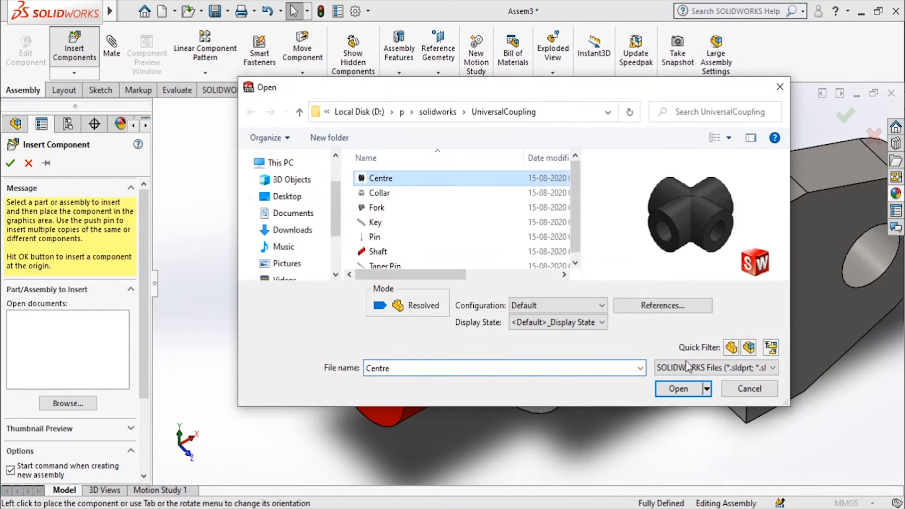
left_click(679, 389)
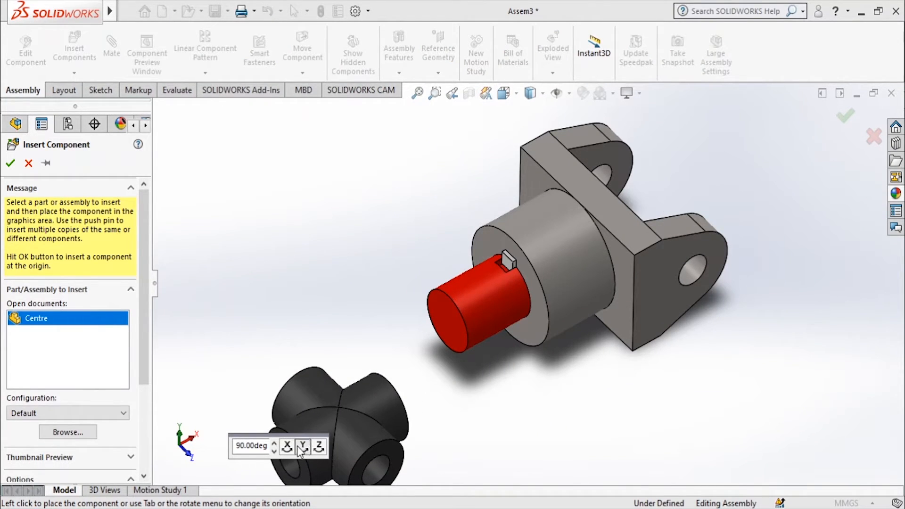
left_click(318, 447)
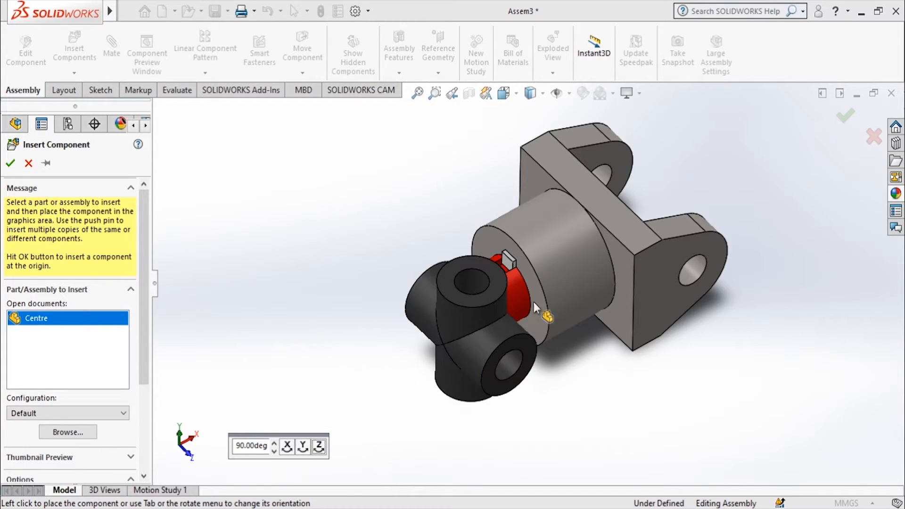
left_click(759, 193)
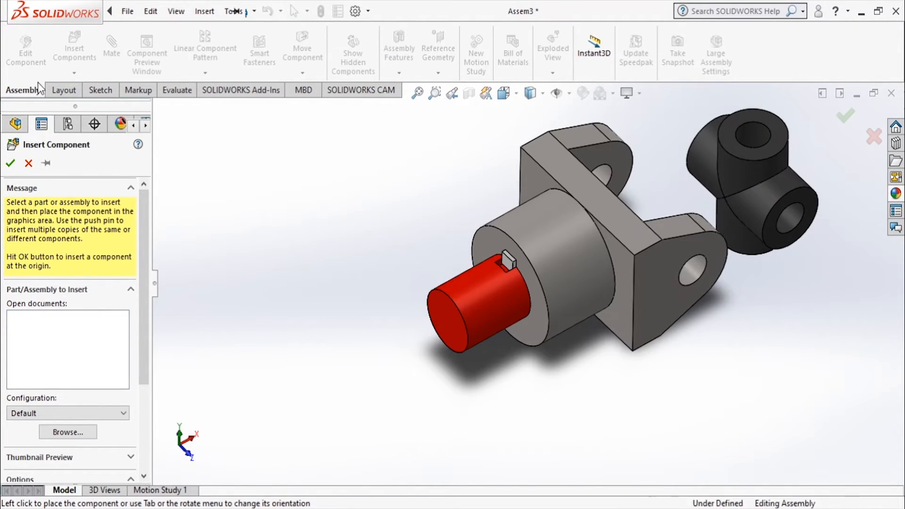
- Insert a second Fork, rotate it 90° about X and 90° about Y, and place it near the Shaft's free end
left_click(74, 44)
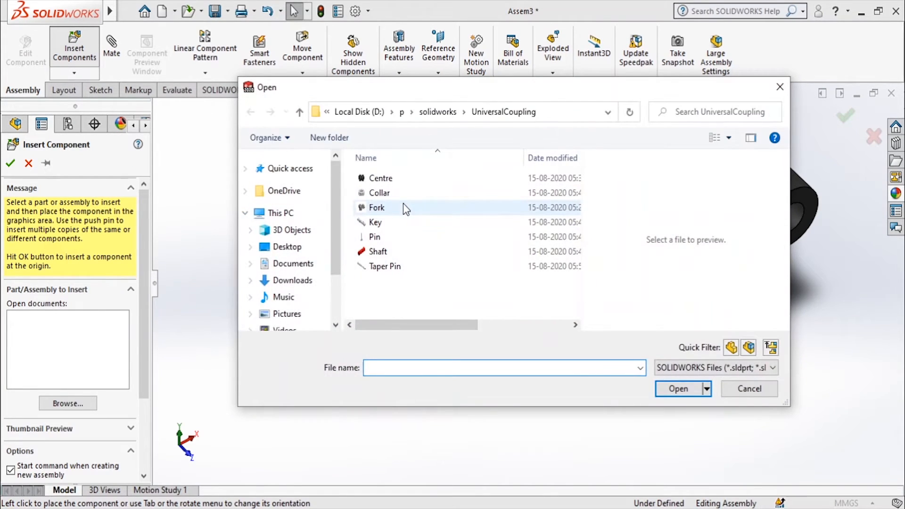
left_click(377, 208)
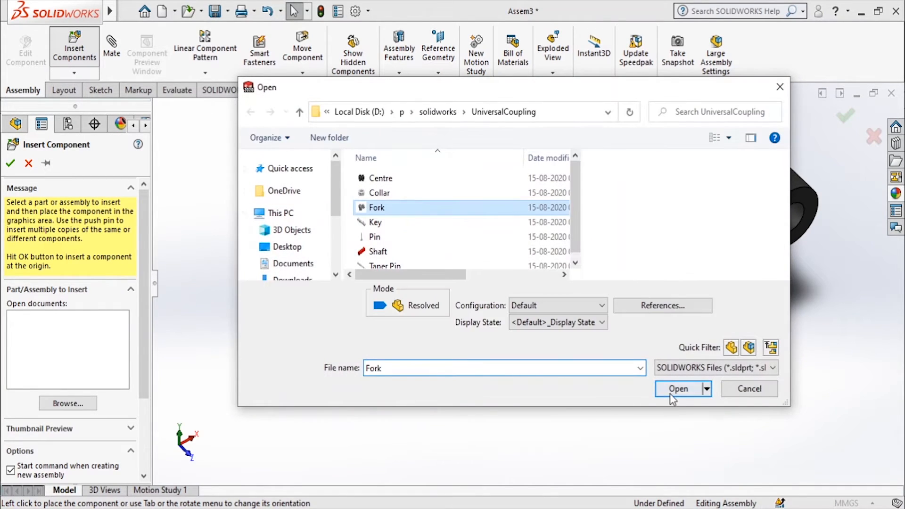
left_click(672, 389)
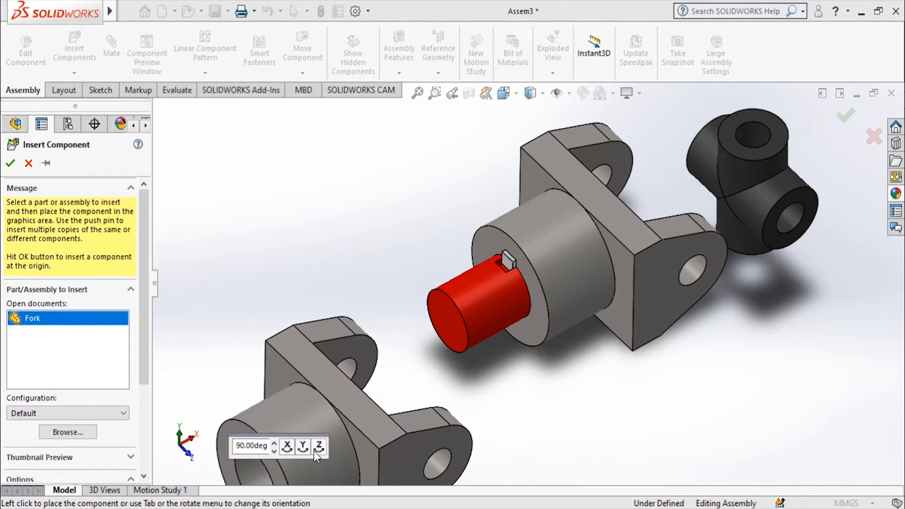
left_click(287, 446)
left_click(303, 446)
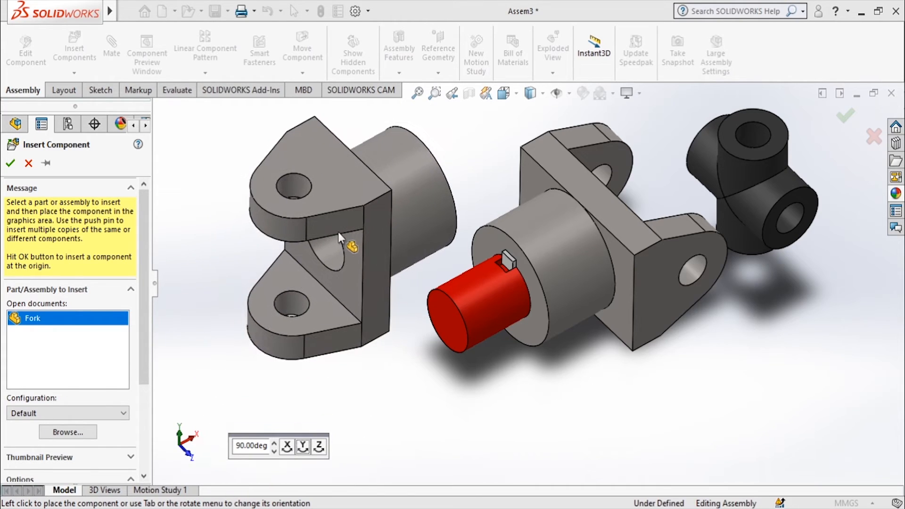
left_click(339, 232)
- Mate the Centre's Right Plane coincident with the assembly's Top Plane
scroll(524, 264, "up", 1)
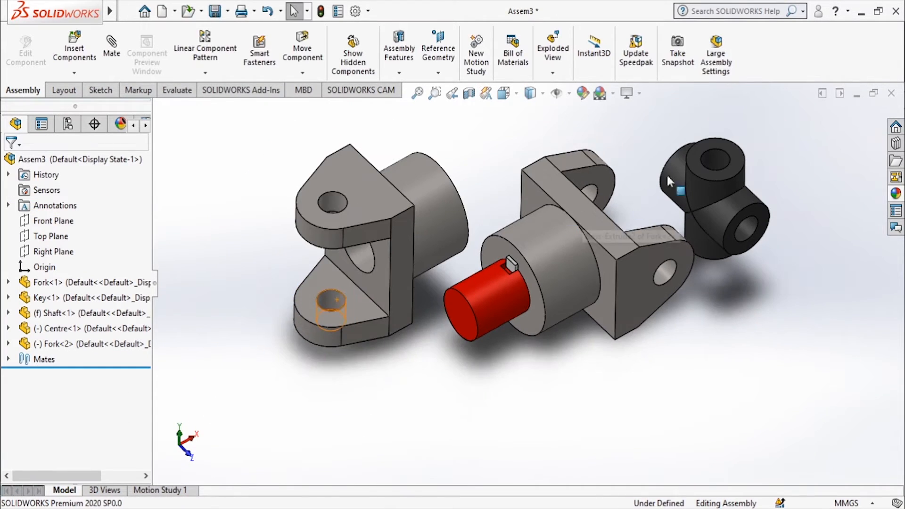
scroll(661, 184, "down", 3)
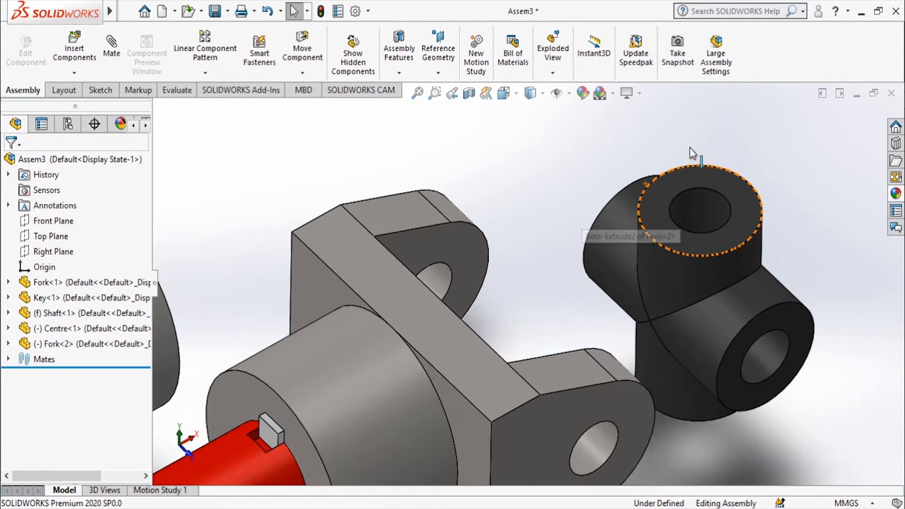
left_click(114, 50)
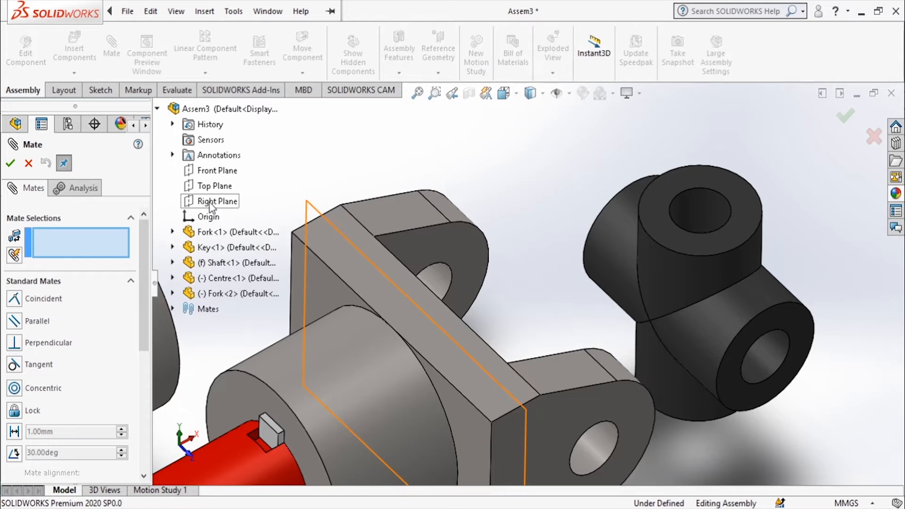
left_click(173, 279)
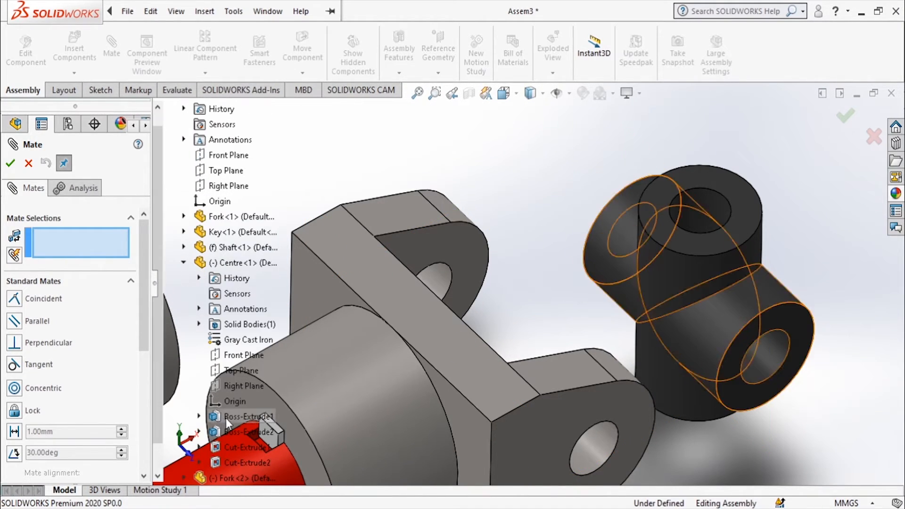
left_click(239, 381)
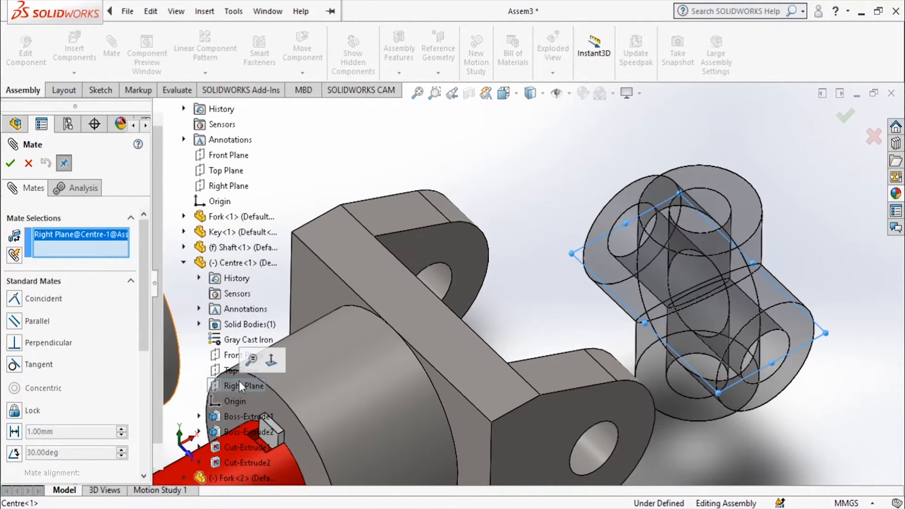
left_click(230, 173)
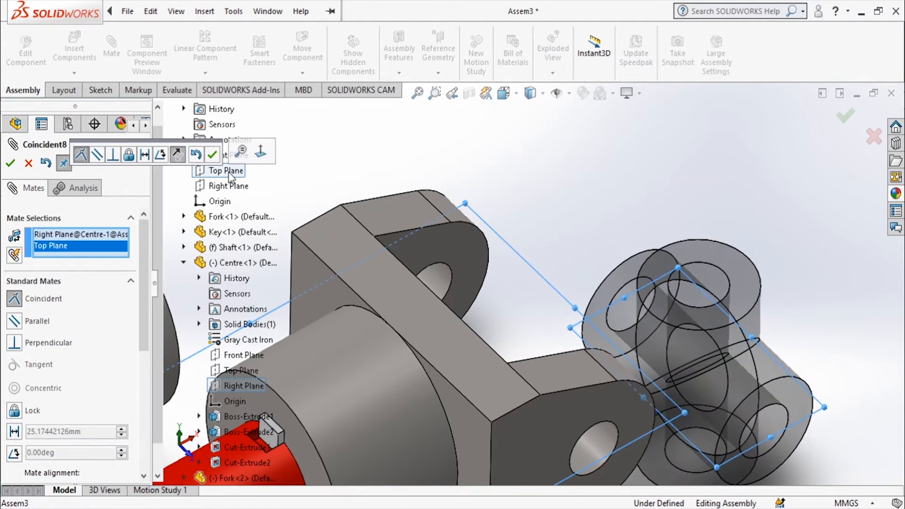
left_click(10, 164)
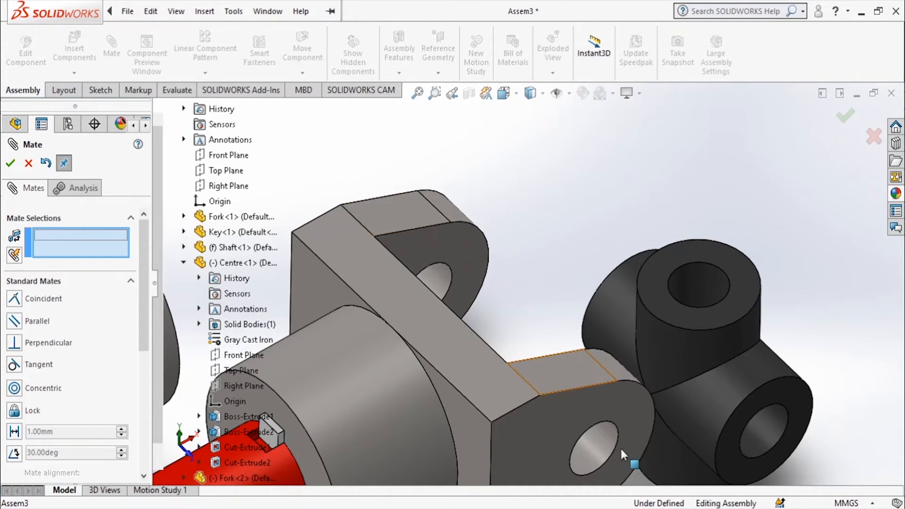
- Add a concentric mate between the first Fork's lug hole and the Centre's horizontal bore
left_click(598, 445)
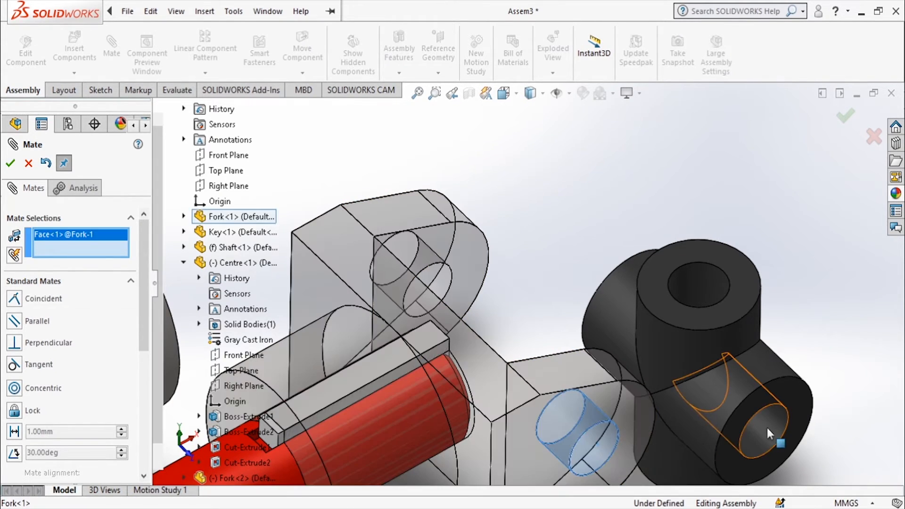
left_click(767, 428)
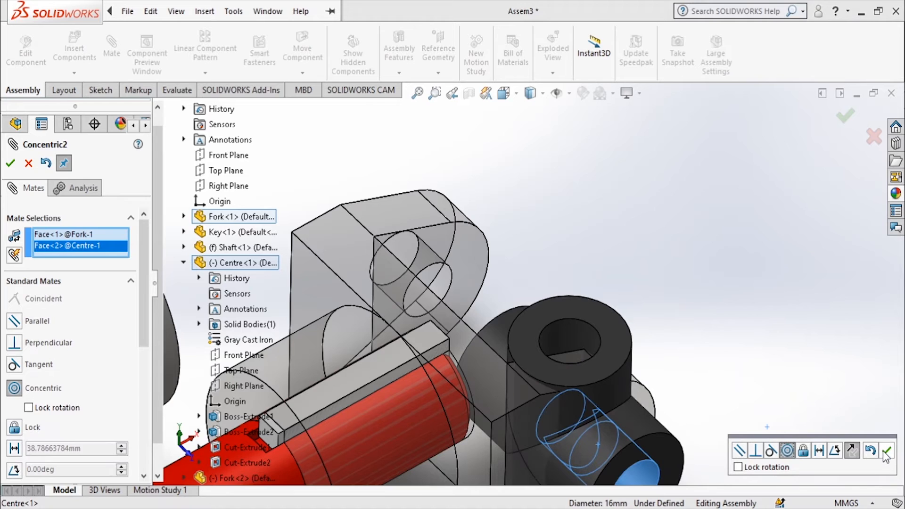
left_click(886, 452)
- Mate the end face of the Centre's horizontal arm coincident with the inner face of the first Fork's lug
left_click(675, 455)
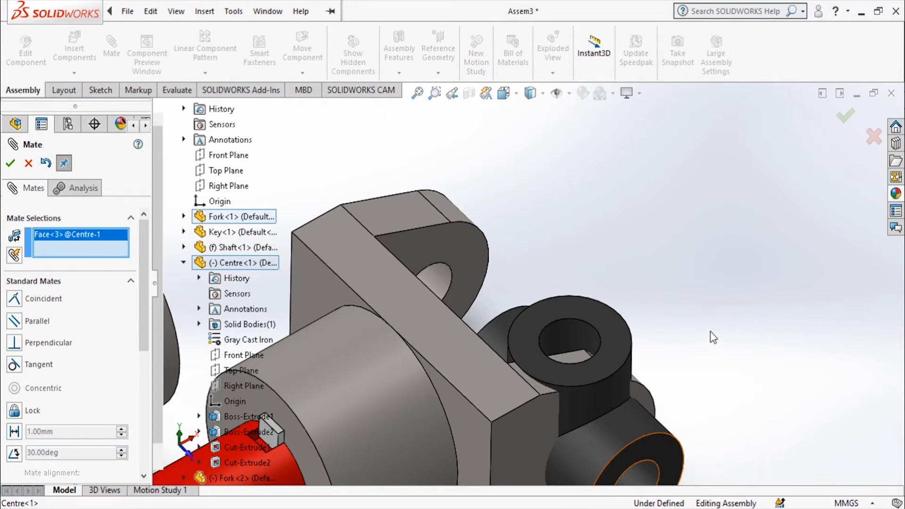
mouse_move(684, 298)
middle_mouse_down()
mouse_move(620, 410)
mouse_move(655, 330)
mouse_move(697, 293)
middle_mouse_up()
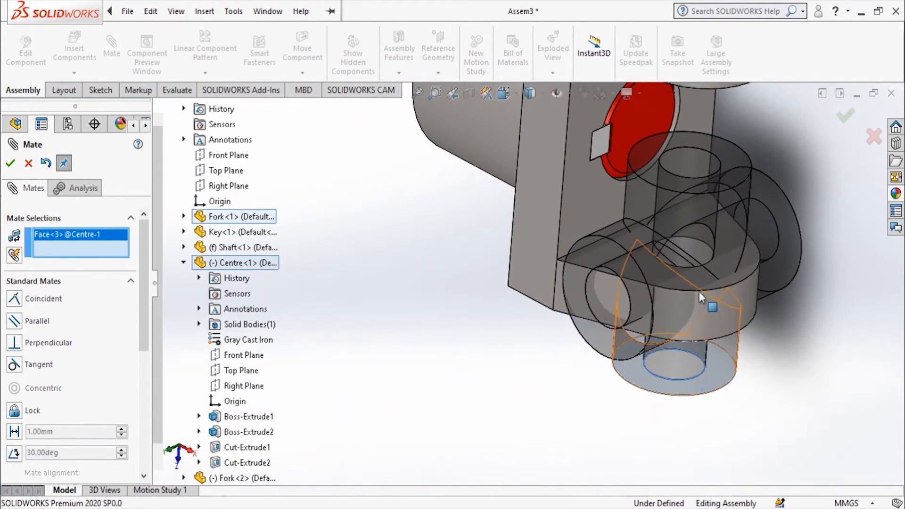
left_click(717, 274)
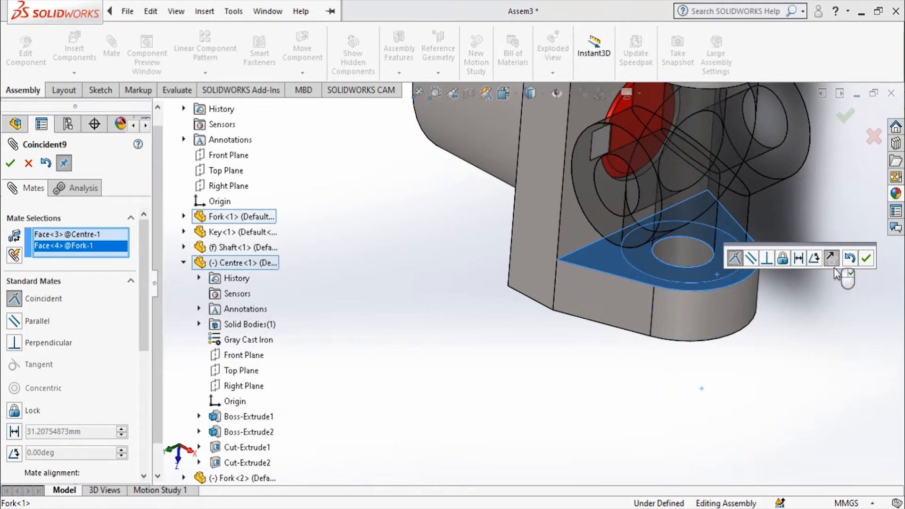
left_click(866, 258)
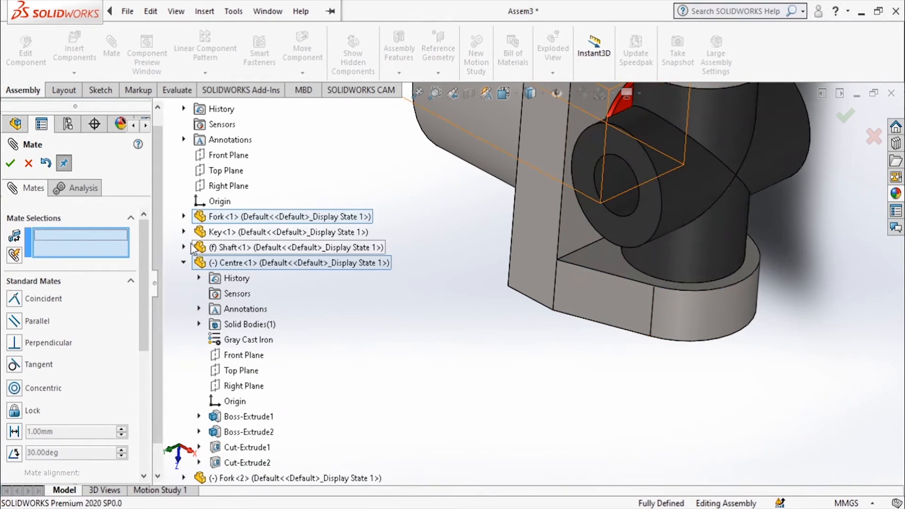
- Add a concentric mate between the second Fork's upper lug hole and the Centre's vertical bore
scroll(454, 284, "up", 3)
middle_click_drag(517, 228, 467, 109)
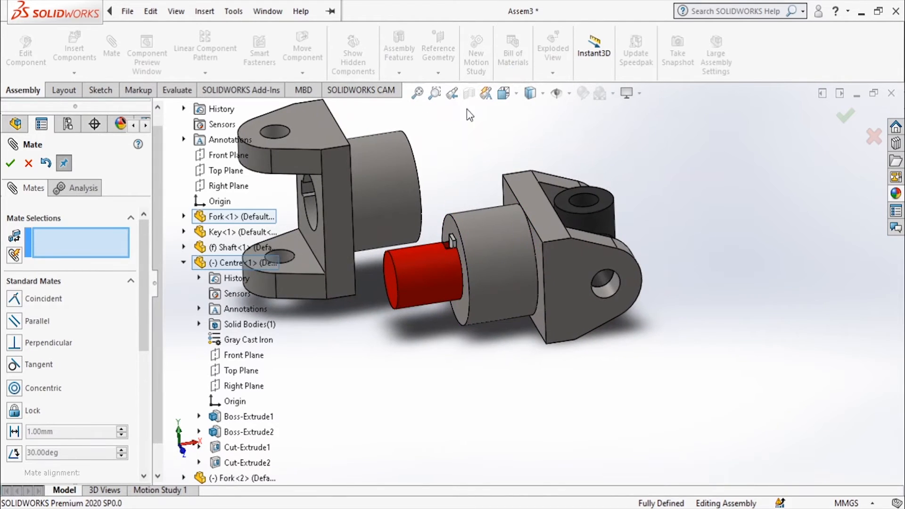
left_click(280, 129)
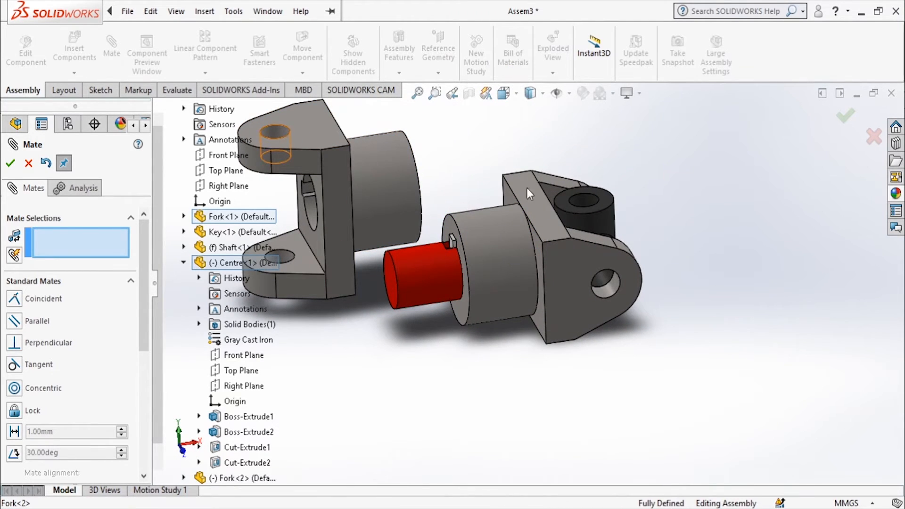
left_click(584, 198)
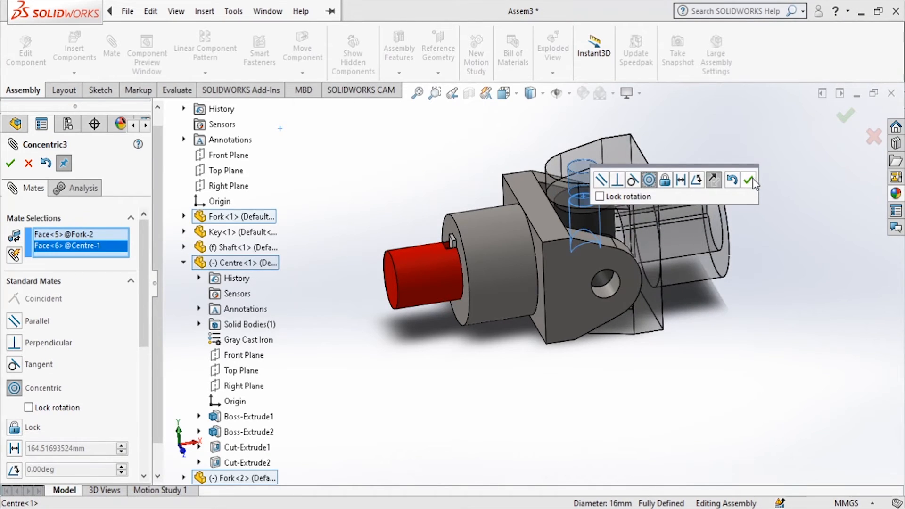
left_click(753, 178)
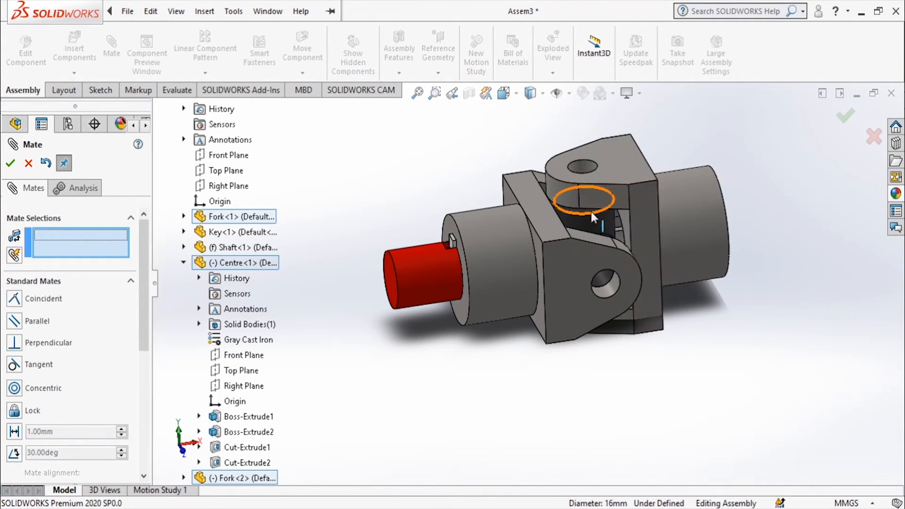
- Mate the top face of the Centre's vertical arm coincident with the inner face of the second Fork's upper lug
left_click_drag(616, 190, 627, 152)
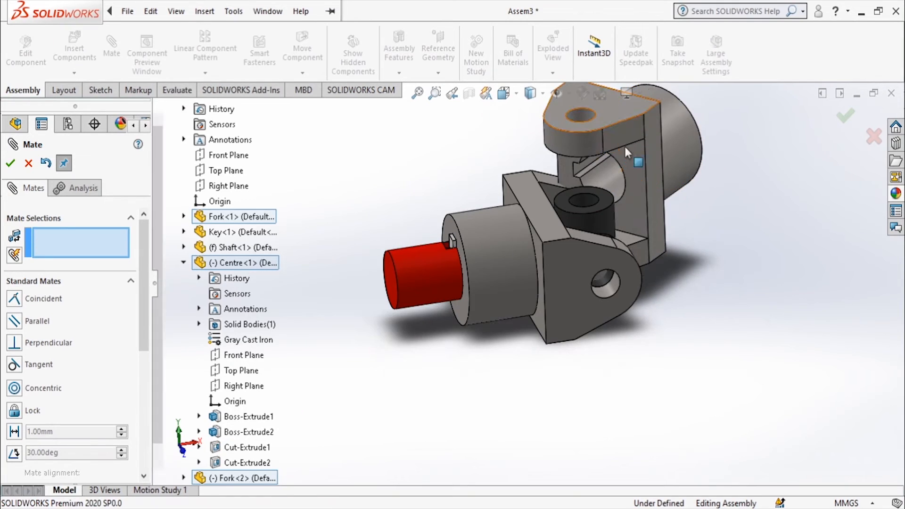
left_click(612, 198)
scroll(630, 146, "down", 5)
middle_click_drag(632, 222, 593, 188)
left_click(594, 194)
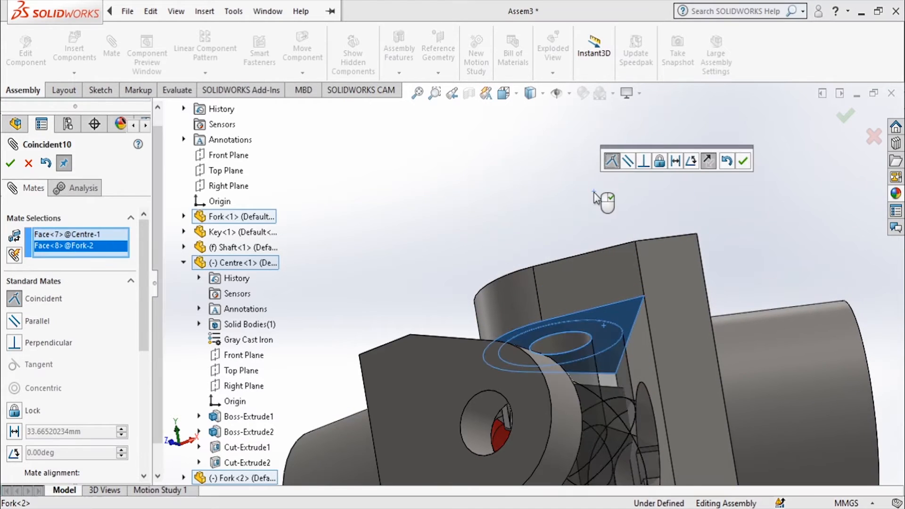
left_click(748, 166)
middle_click_drag(612, 197, 766, 402)
left_click(746, 398)
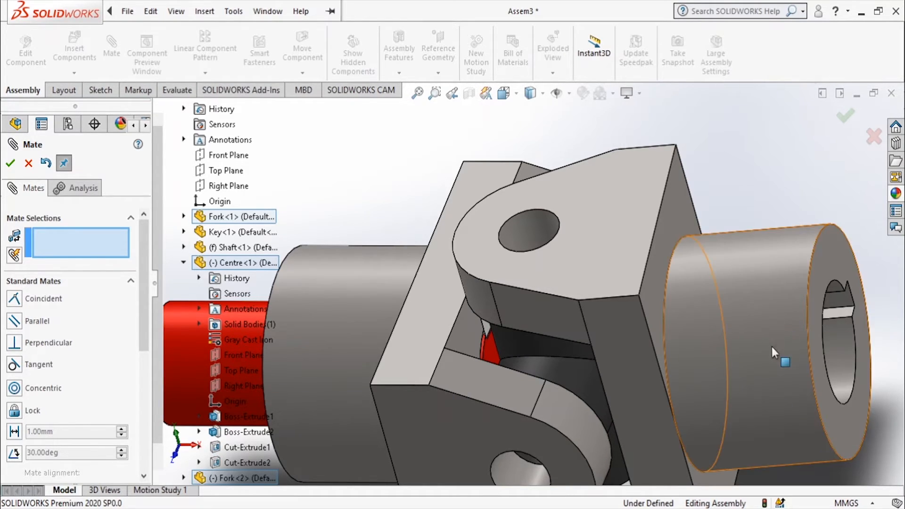
middle_click_drag(704, 337, 742, 306)
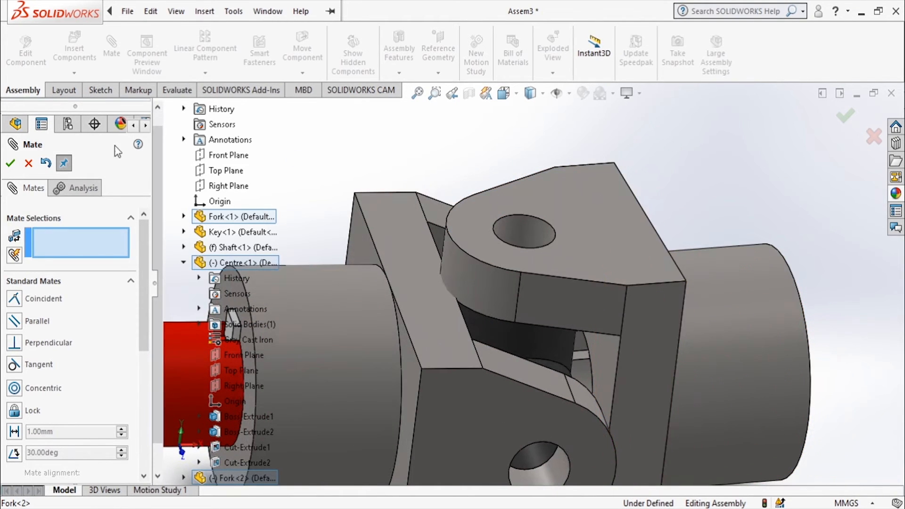
left_click(11, 163)
- Swing the second Fork about the Centre's vertical arm to check its remaining free movement
scroll(671, 265, "up", 3)
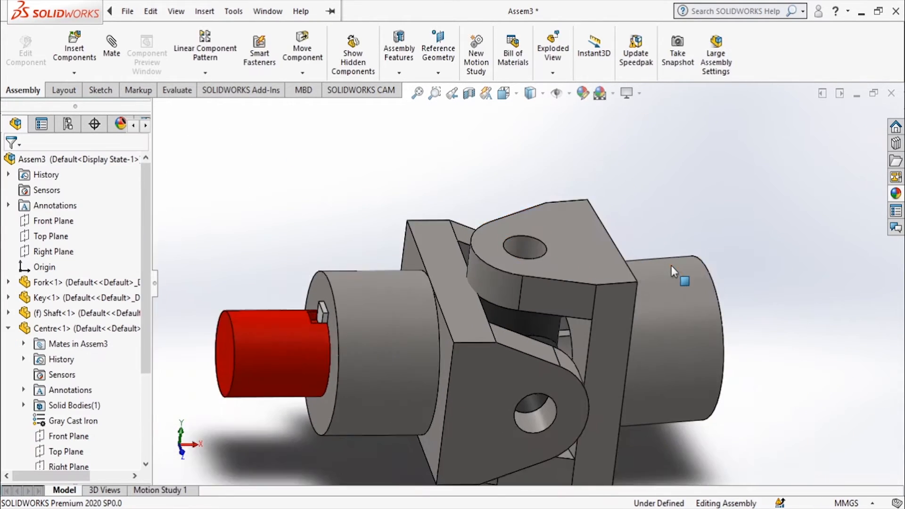
middle_click_drag(670, 292, 677, 314)
mouse_move(678, 325)
left_mouse_down()
mouse_move(652, 384)
mouse_move(693, 319)
mouse_move(745, 279)
mouse_move(655, 318)
mouse_move(660, 339)
mouse_move(669, 336)
mouse_move(648, 350)
mouse_move(673, 328)
left_mouse_up()
key("Escape")
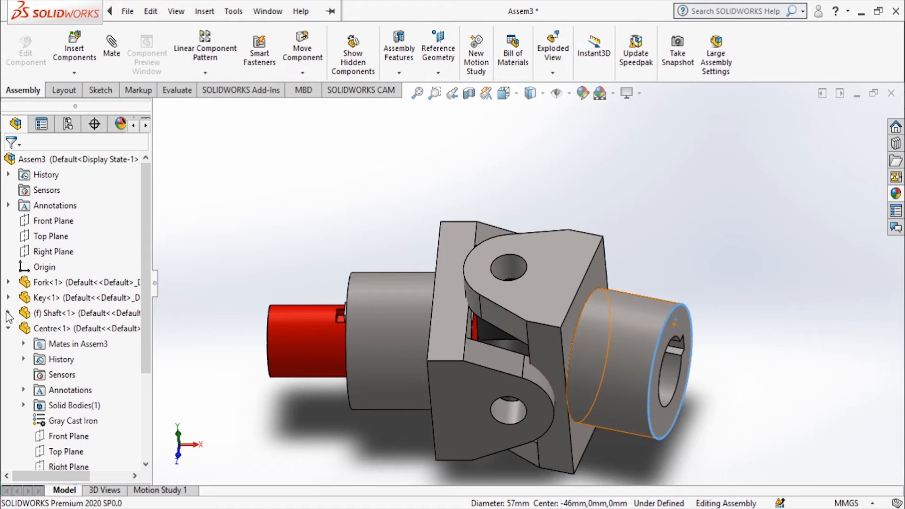
- Mate the second Fork's Top Plane coincident with the assembly's Front Plane
left_click(9, 329)
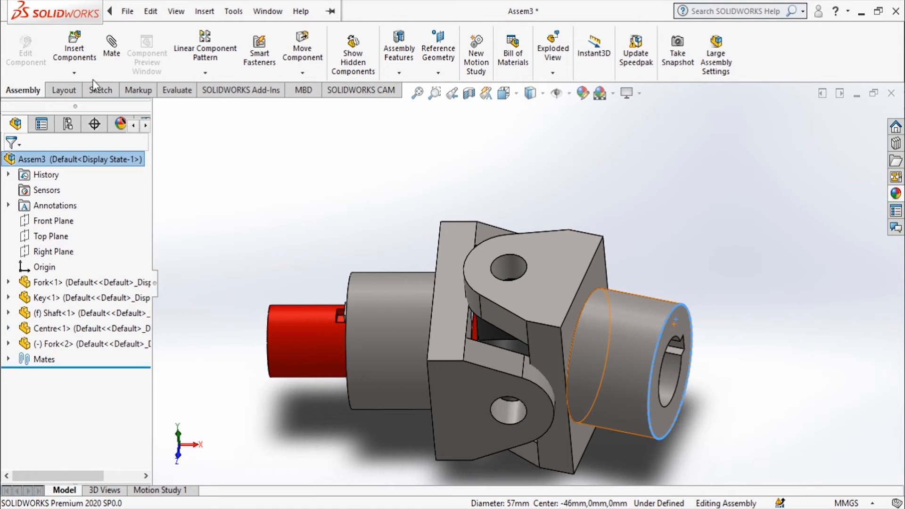
left_click(109, 42)
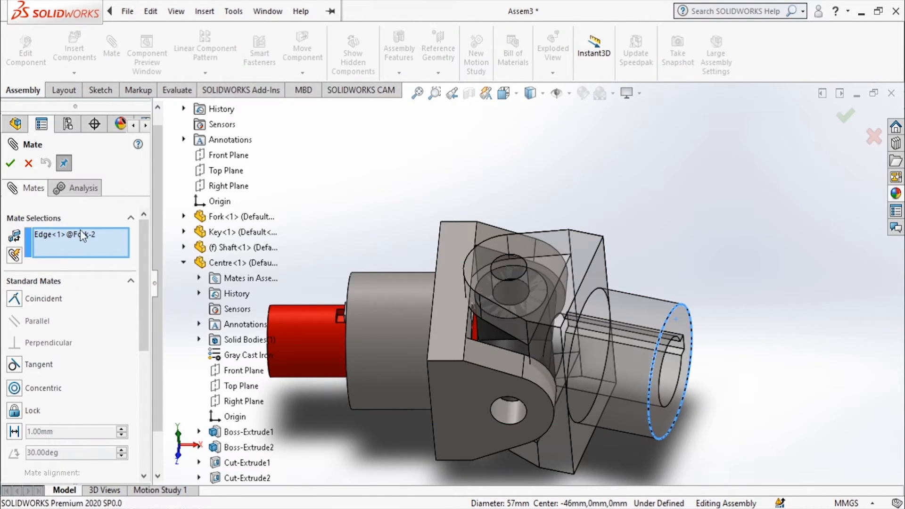
right_click(80, 238)
left_click(124, 247)
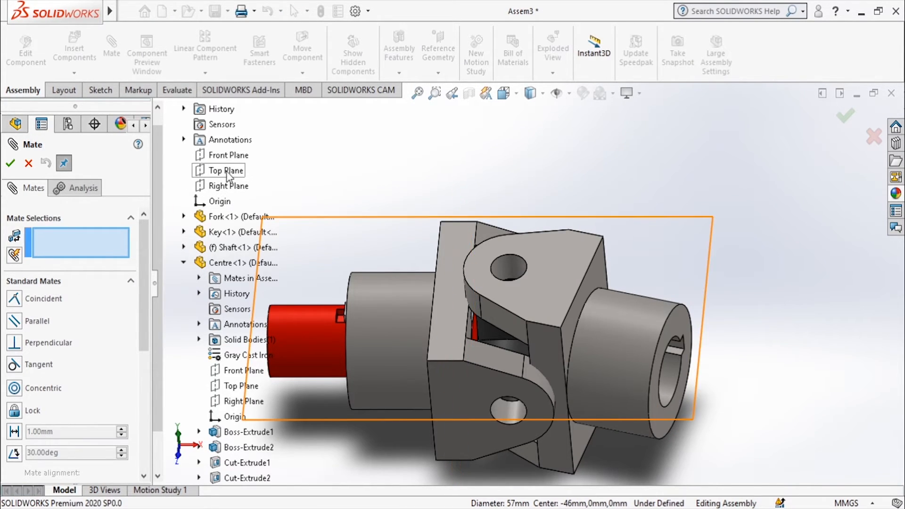
left_click(228, 156)
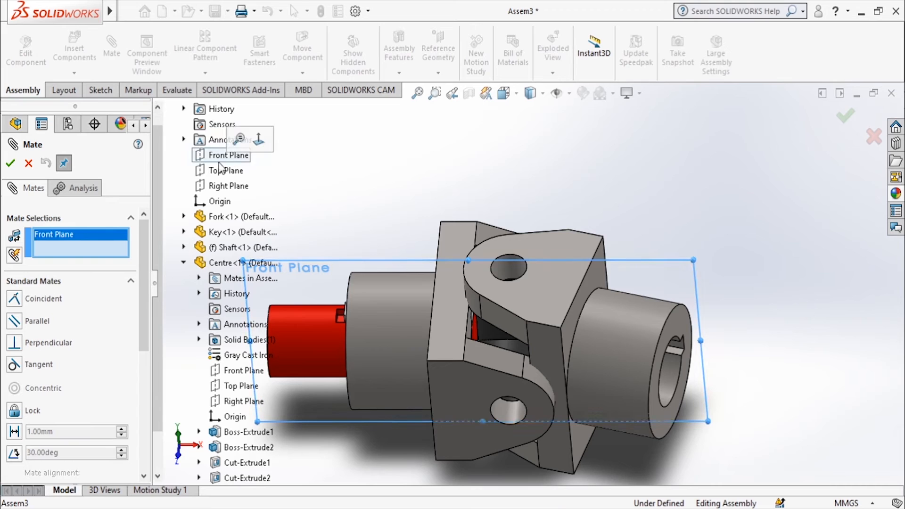
left_click(184, 264)
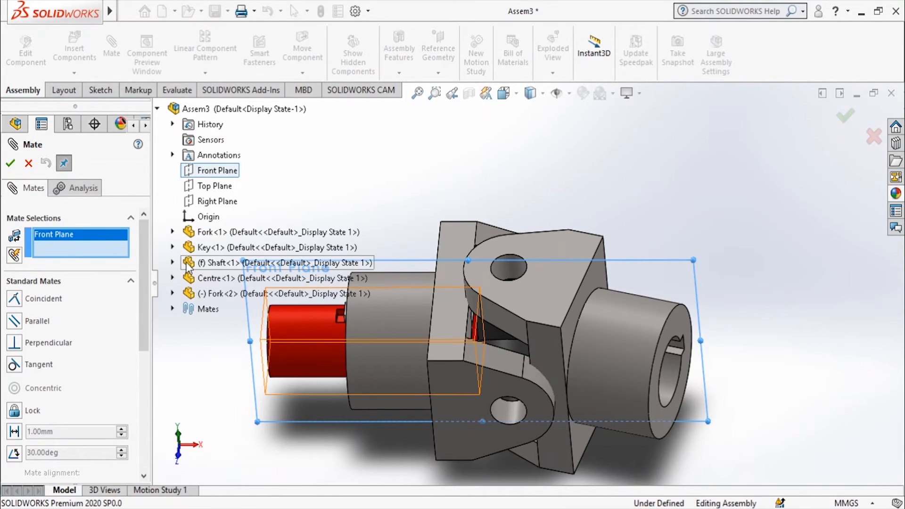
left_click(173, 294)
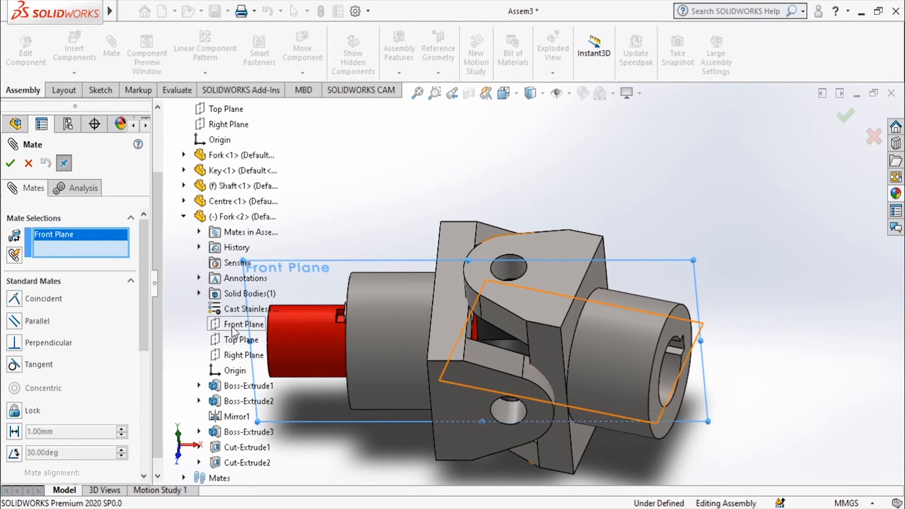
left_click(232, 340)
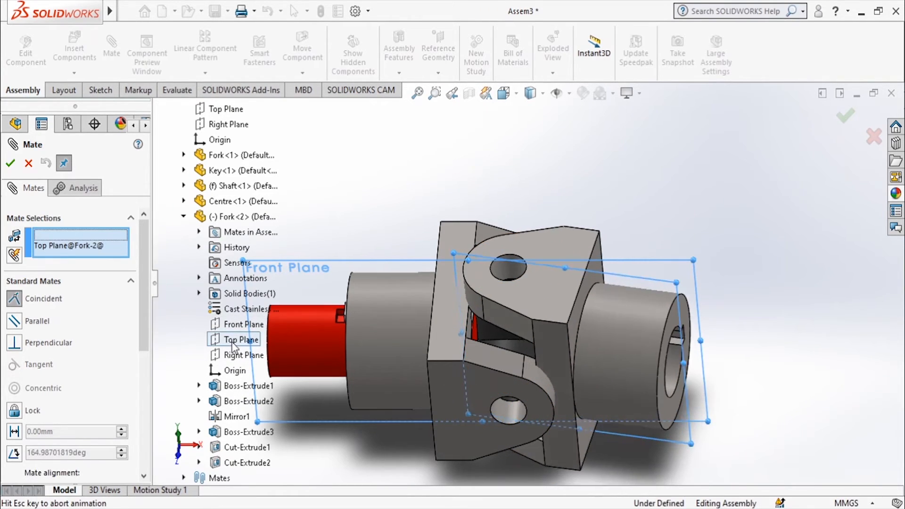
left_click(10, 163)
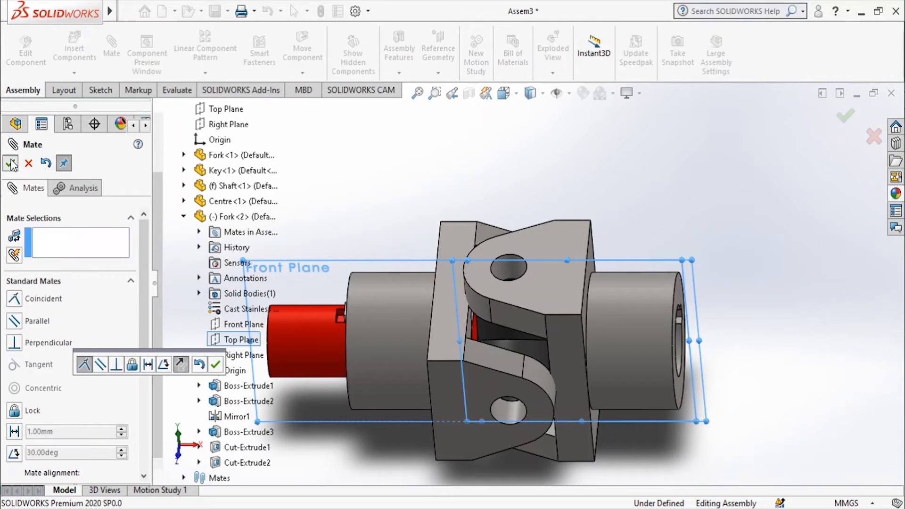
left_click(184, 217)
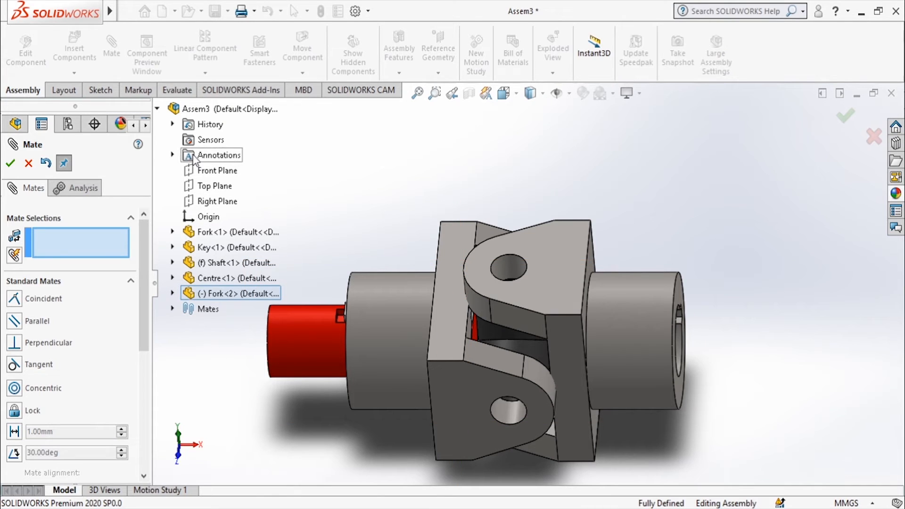
middle_click_drag(350, 273, 340, 233)
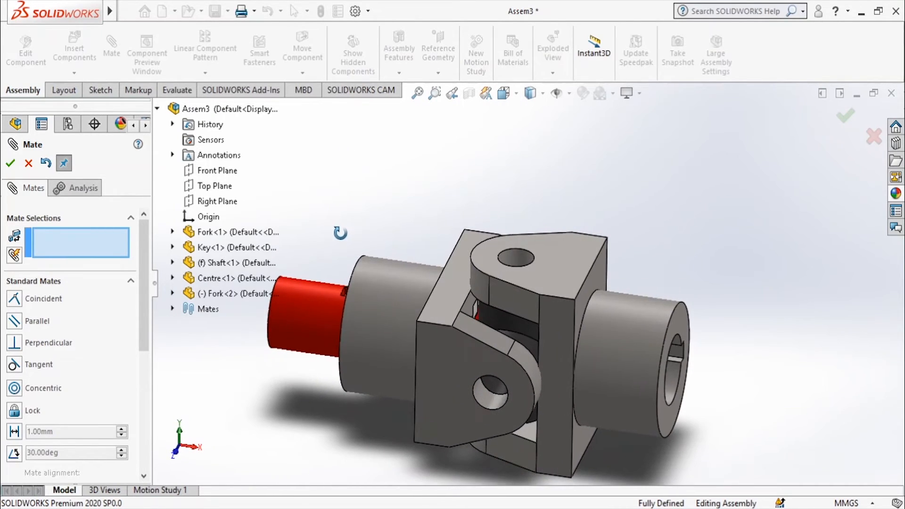
left_click(29, 163)
- Choose the Key and Shaft parts for insertion and place the second Key above the free end of the second Fork
left_click(71, 46)
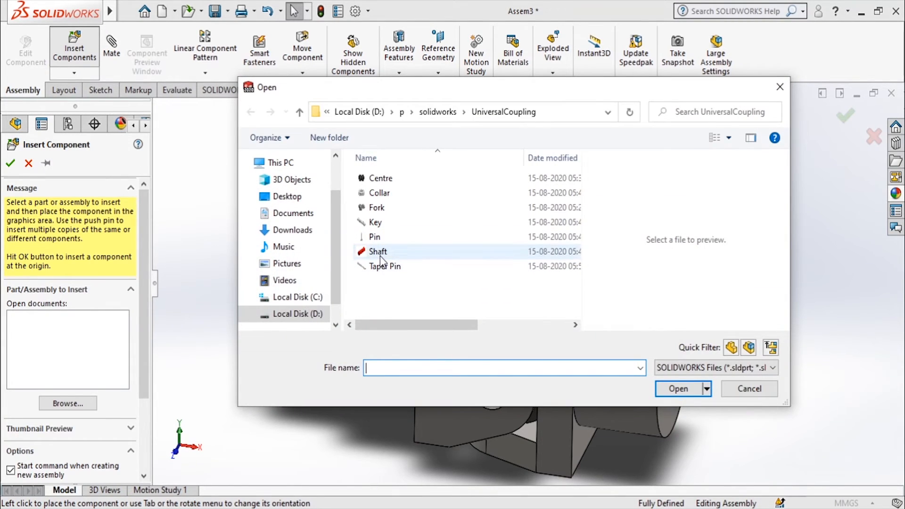
left_click(380, 254)
left_click(376, 222, "ctrl")
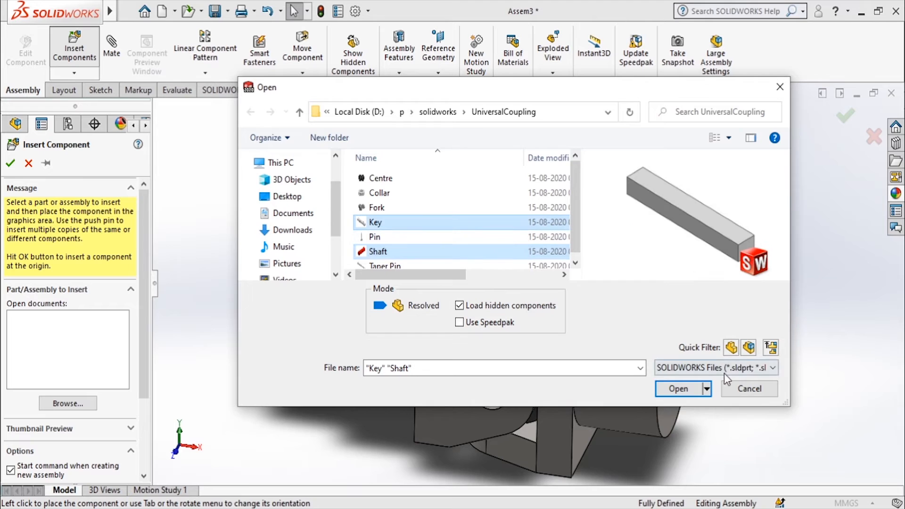
left_click(689, 391)
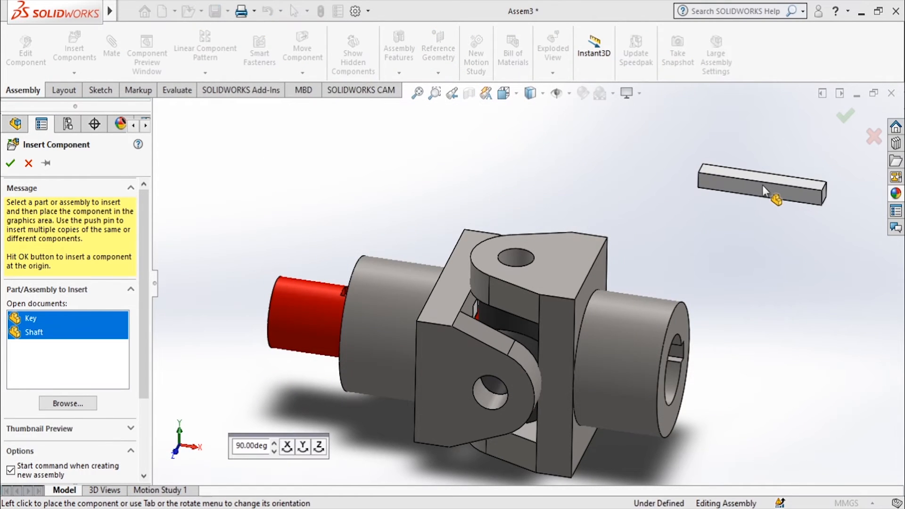
left_click(763, 185)
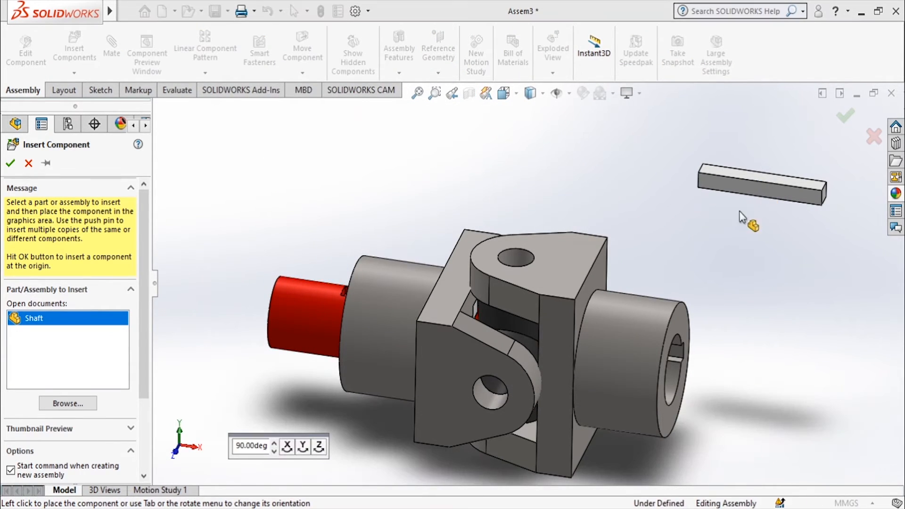
- Rotate the second Shaft in 90° increments about the Y, X and Z axes and place it beside the coupling
left_click(303, 446)
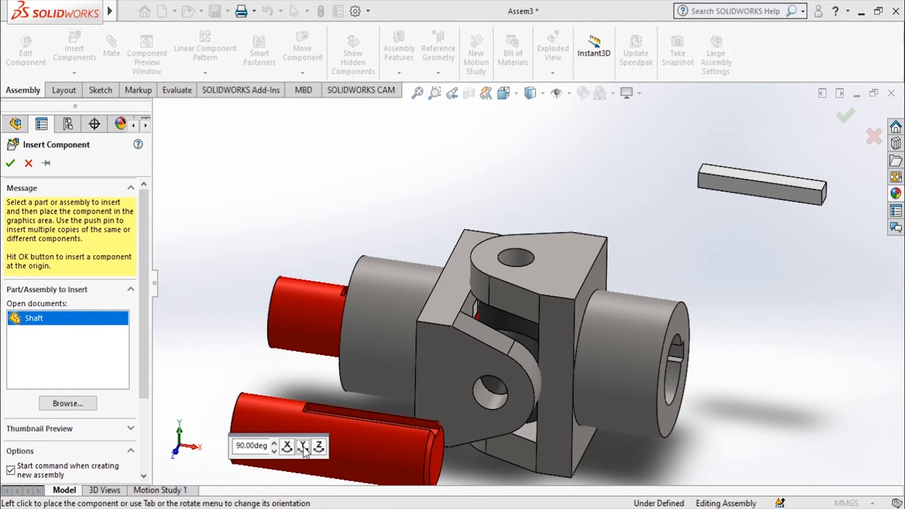
left_click(304, 446)
left_click(304, 446)
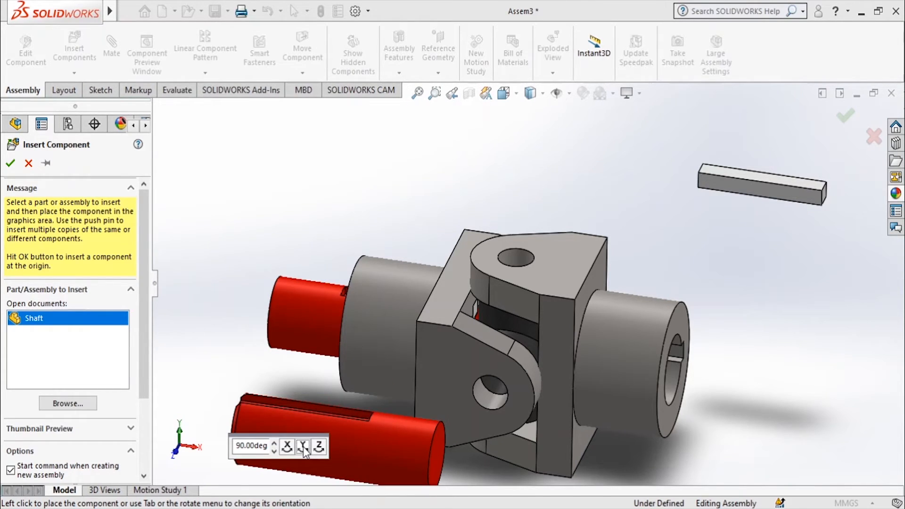
left_click(293, 449)
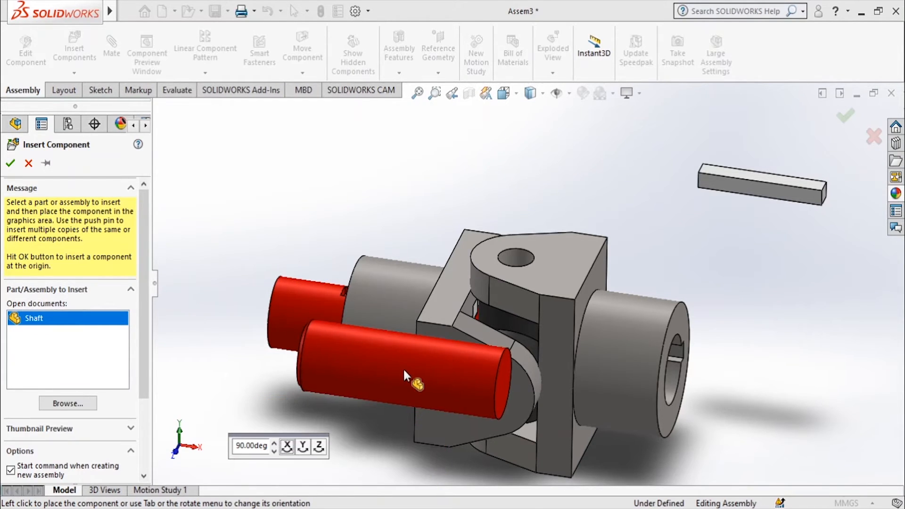
middle_click_drag(391, 369, 304, 385)
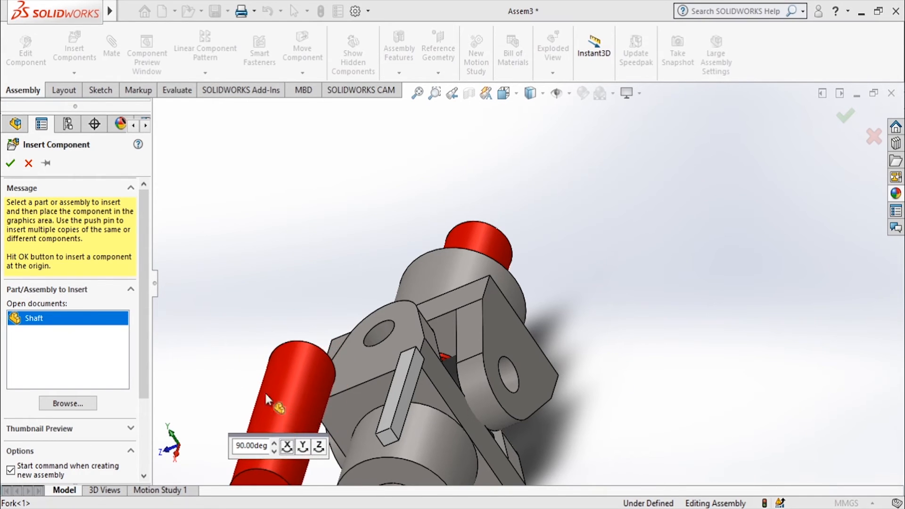
left_click(319, 448)
left_click(319, 448)
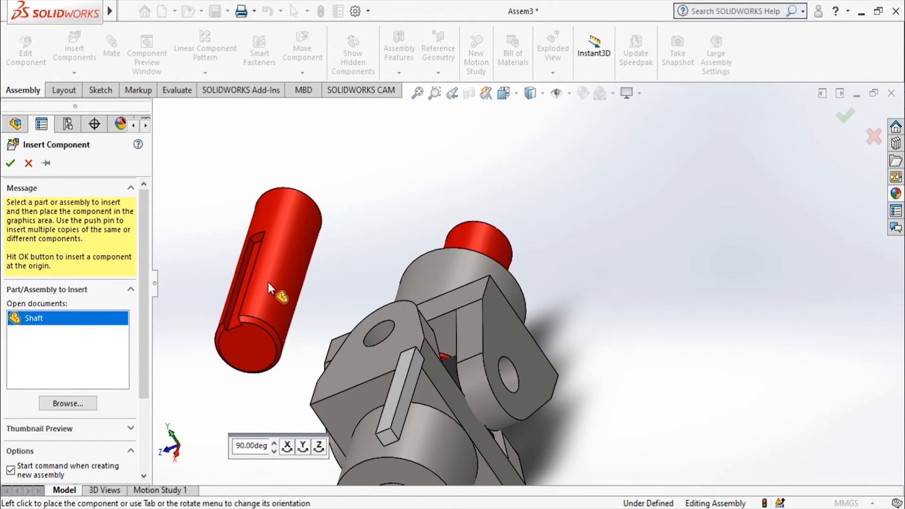
left_click(268, 283)
- Measure the short upper edge on the second Key's end face
middle_click_drag(398, 243, 560, 274)
scroll(561, 274, "up", 3)
scroll(571, 333, "down", 4)
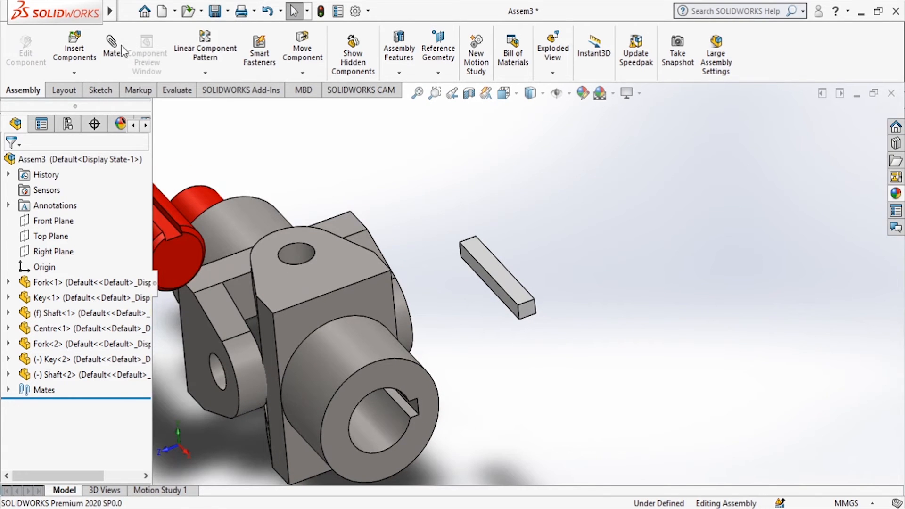
left_click(176, 91)
left_click(187, 45)
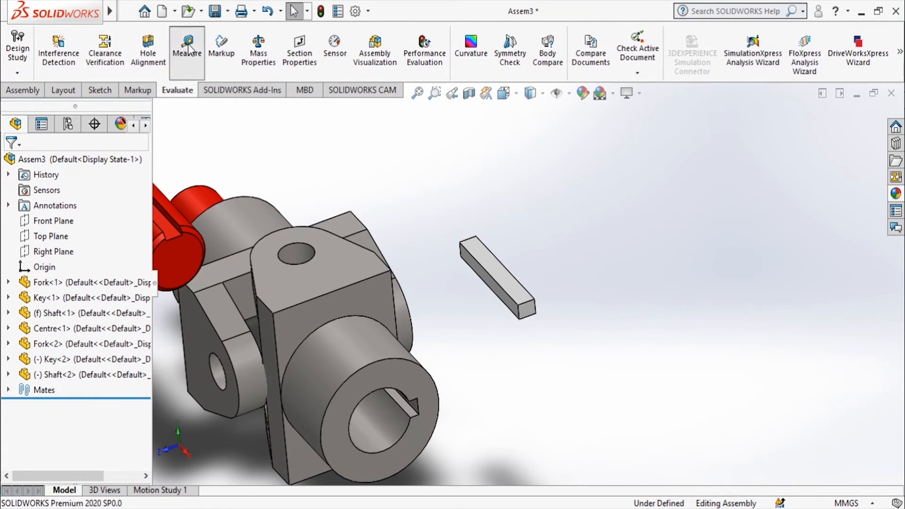
scroll(523, 283, "down", 2)
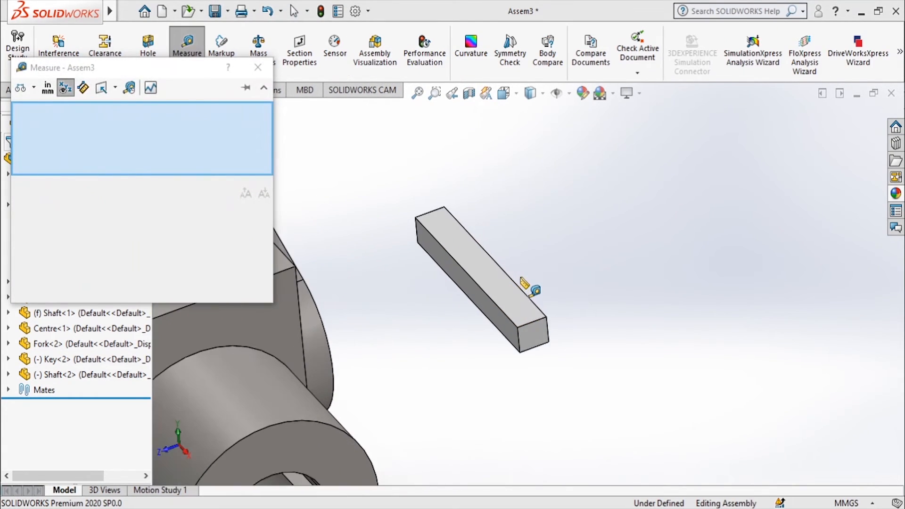
left_click(529, 323)
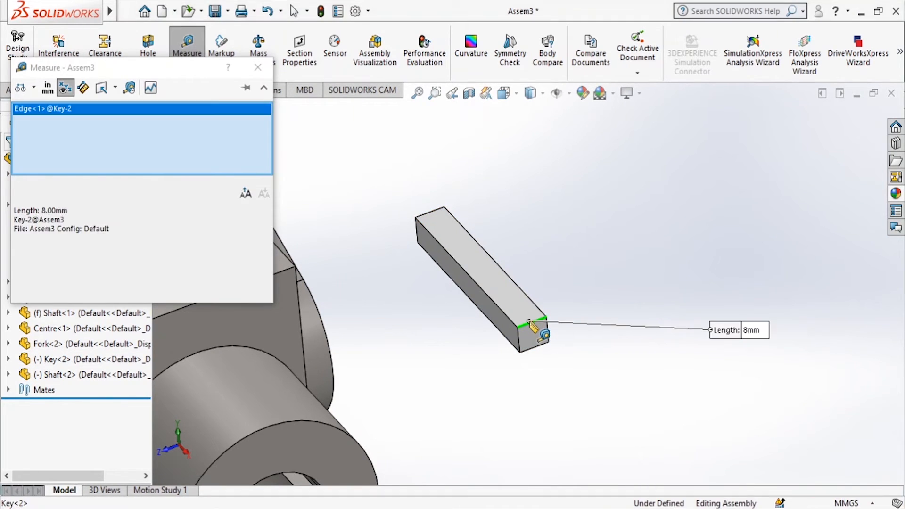
scroll(521, 325, "up", 3)
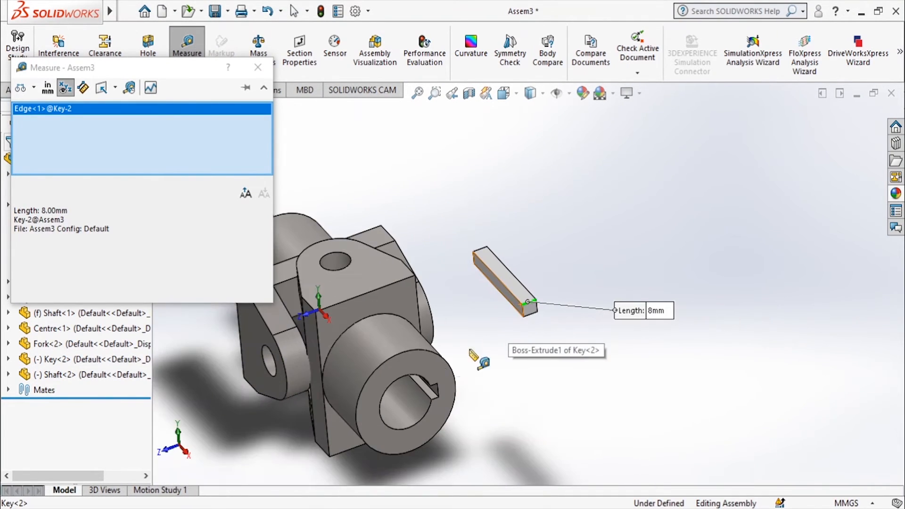
scroll(437, 384, "down", 3)
left_click(258, 67)
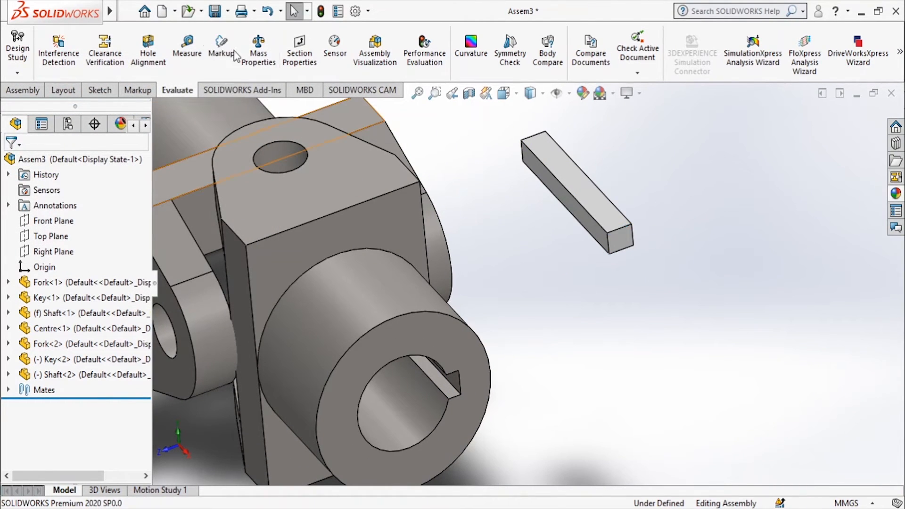
- Mate a long face of the second Key coincident with the outer wall of the second Fork's keyway
left_click(21, 91)
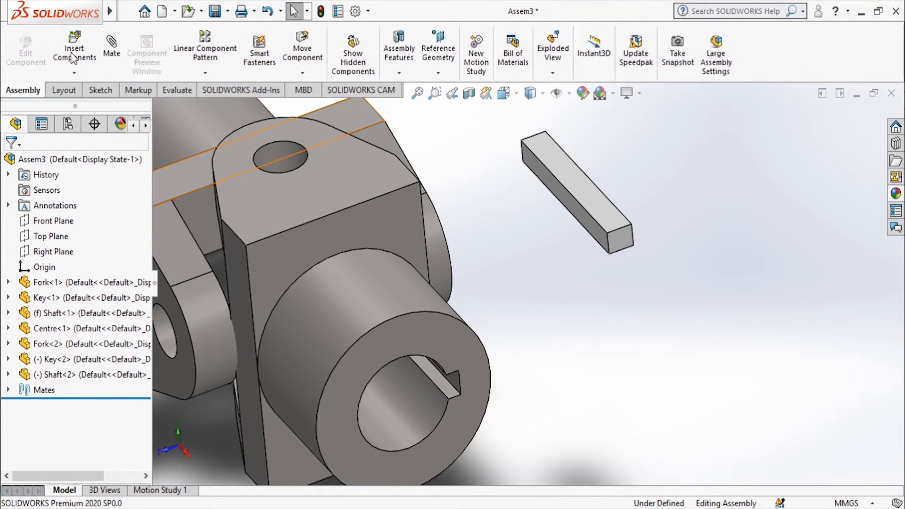
left_click(111, 47)
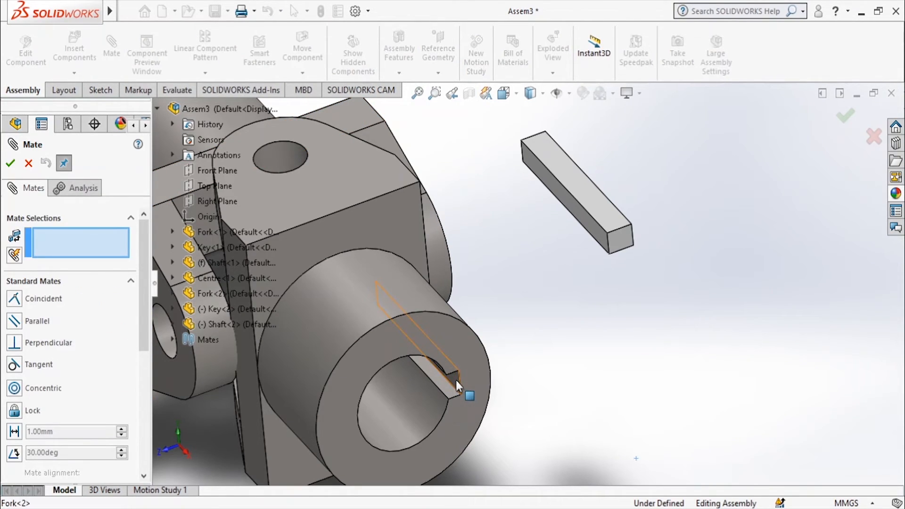
left_click(457, 381)
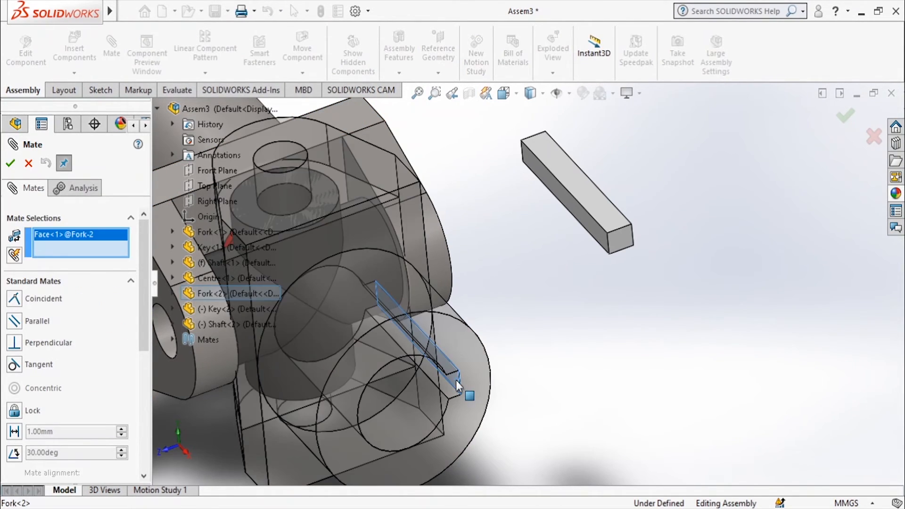
left_click(601, 206)
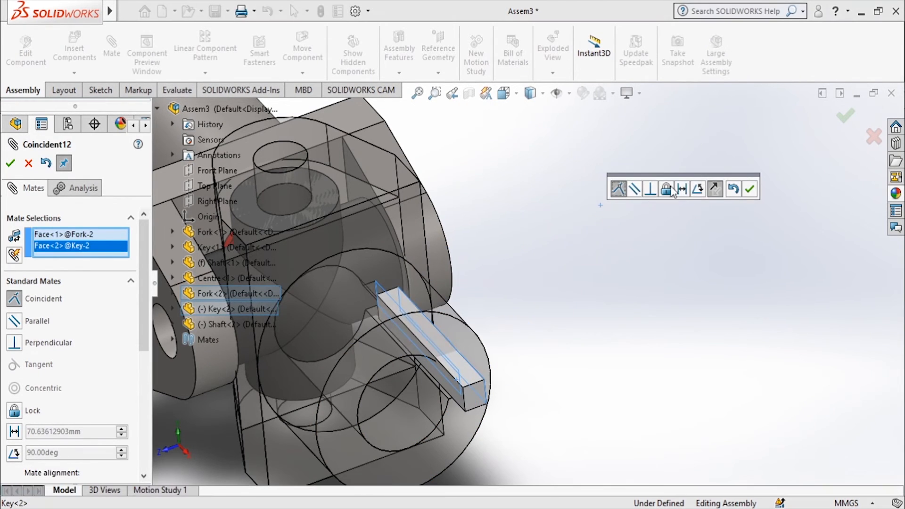
left_click(752, 187)
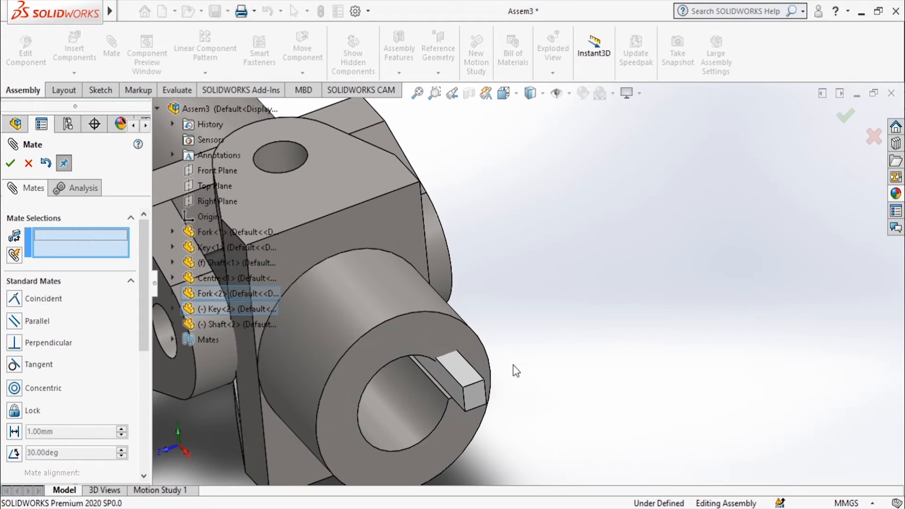
- Mate the second Key's end face coincident with the outer end face of the second Fork's hub
left_click(477, 395)
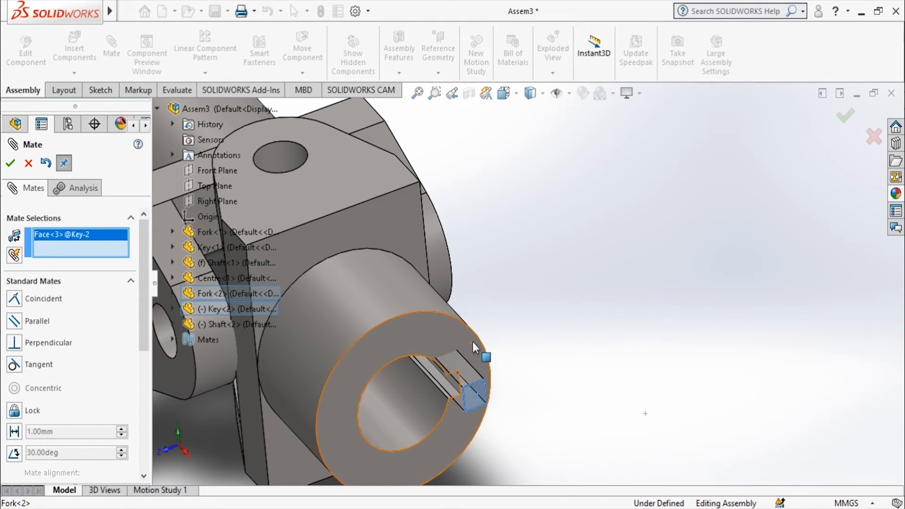
left_click(473, 342)
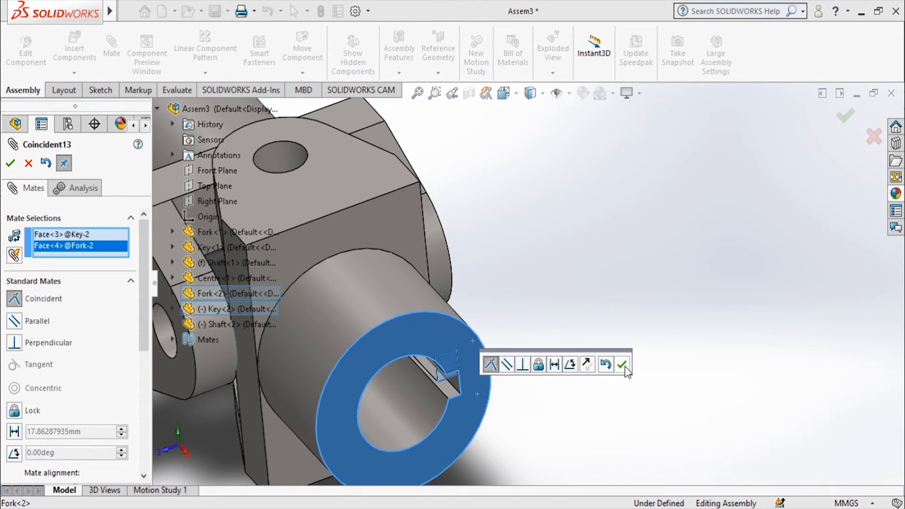
left_click(622, 365)
- Mate the lower edge of the second Key's end face coincident with the lower side wall of the second Fork's keyway
scroll(448, 383, "down", 3)
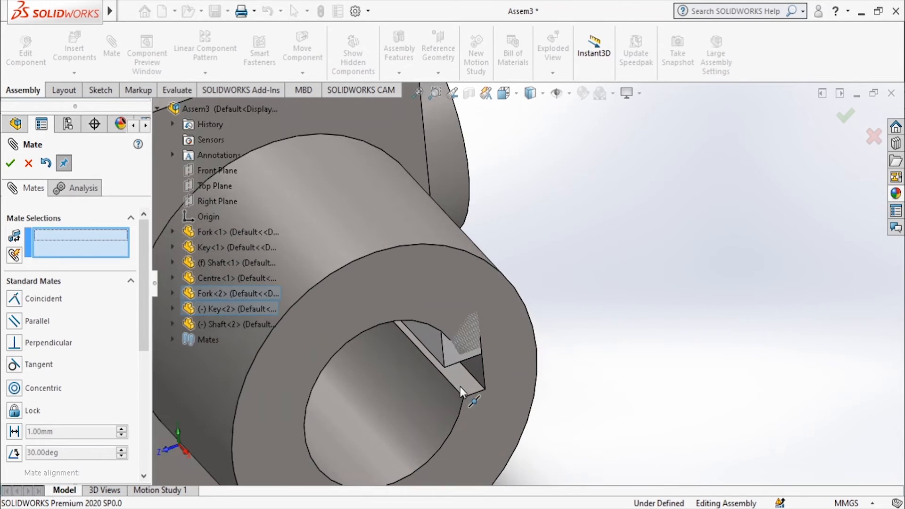
left_click(469, 388)
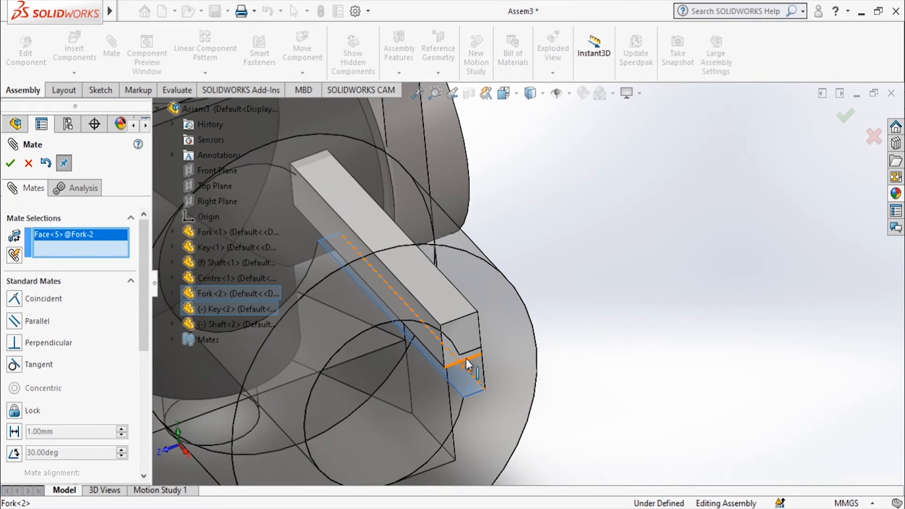
left_click(469, 363)
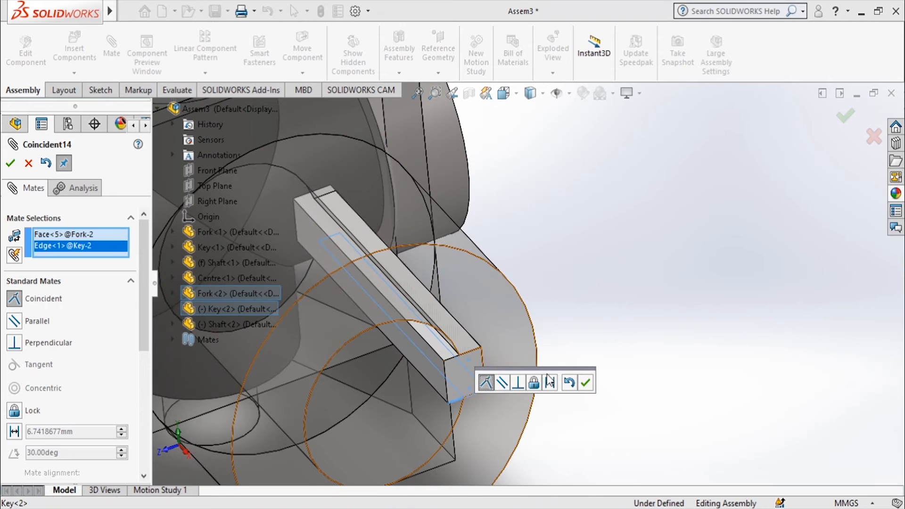
left_click(587, 383)
- Move the second Shaft beside the second Fork's hub and mate its slotted end face coincident with the Fork's inner face between the arms
scroll(576, 342, "up", 6)
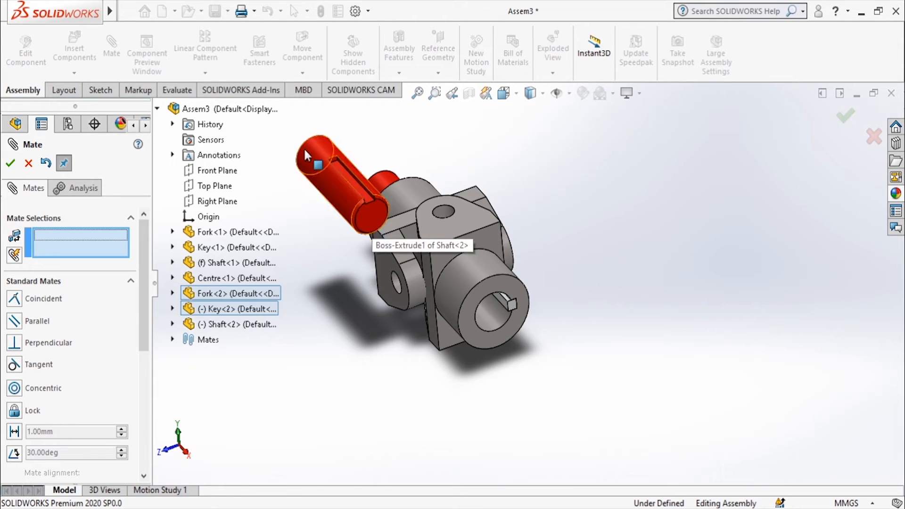
left_click_drag(305, 157, 637, 359)
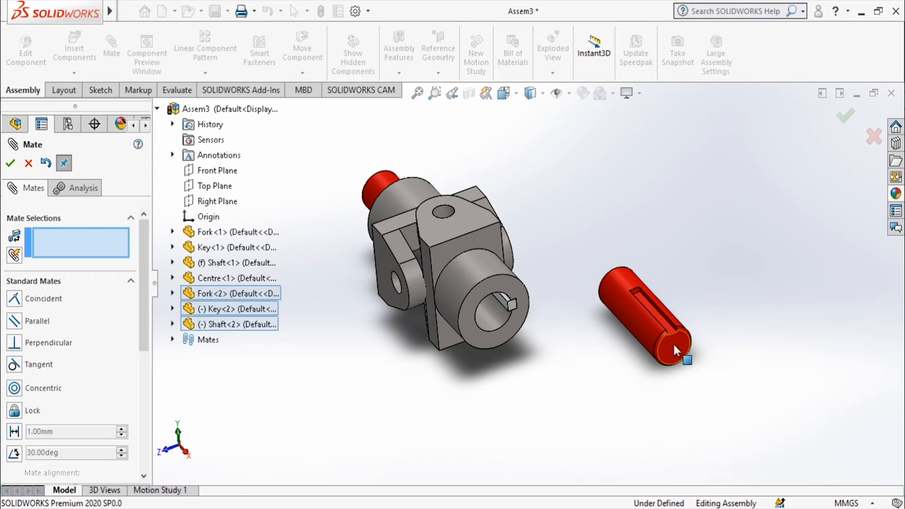
left_click(665, 339)
middle_click_drag(439, 257, 579, 302)
left_click(576, 301)
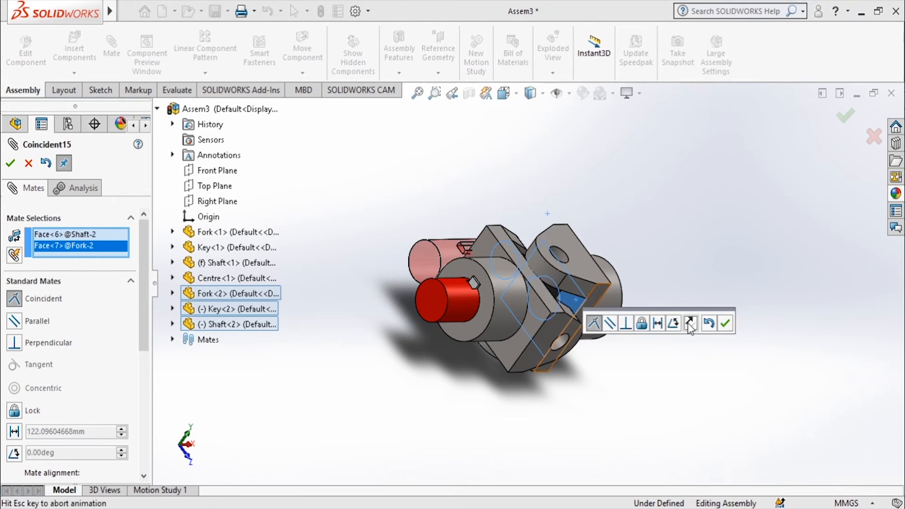
left_click(730, 321)
- Mate the floor of the second Shaft's keyway coincident with the second Key's end-face edge nearest the bore
middle_click_drag(671, 234, 594, 380)
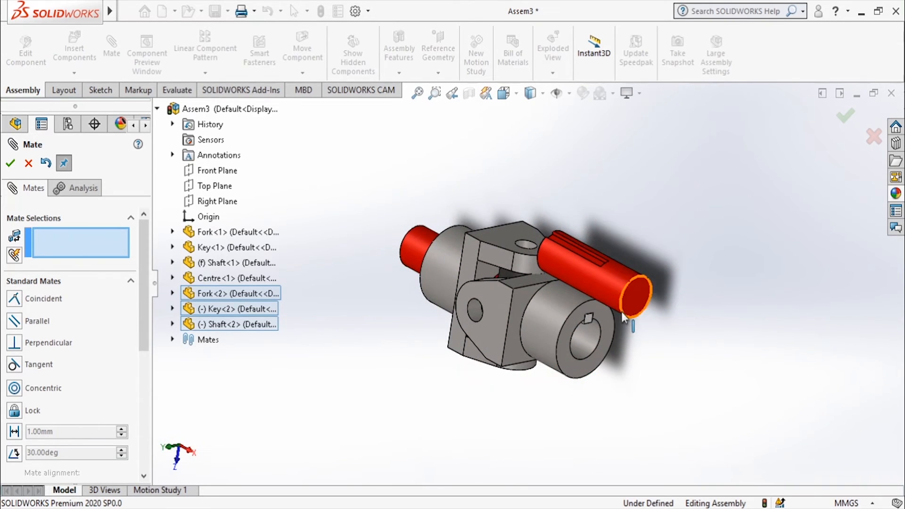
middle_click_drag(622, 312, 628, 355)
scroll(628, 351, "down", 3)
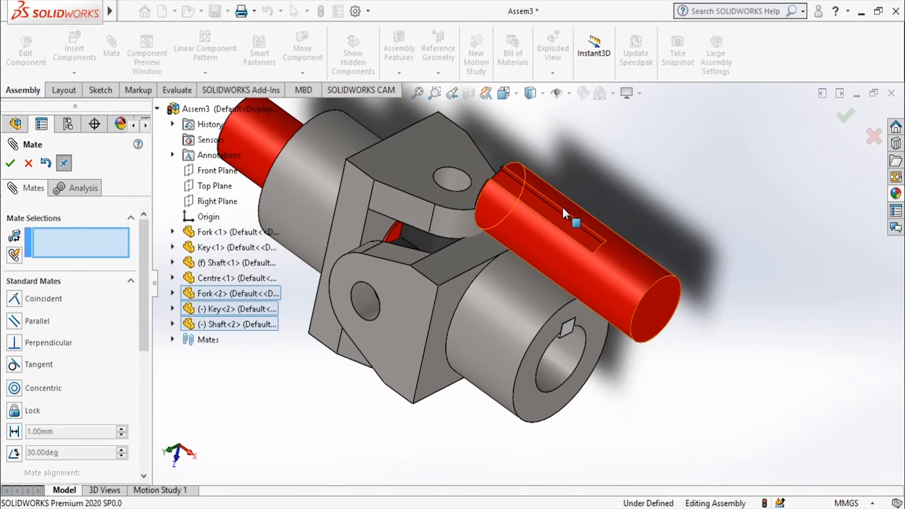
left_click(567, 219)
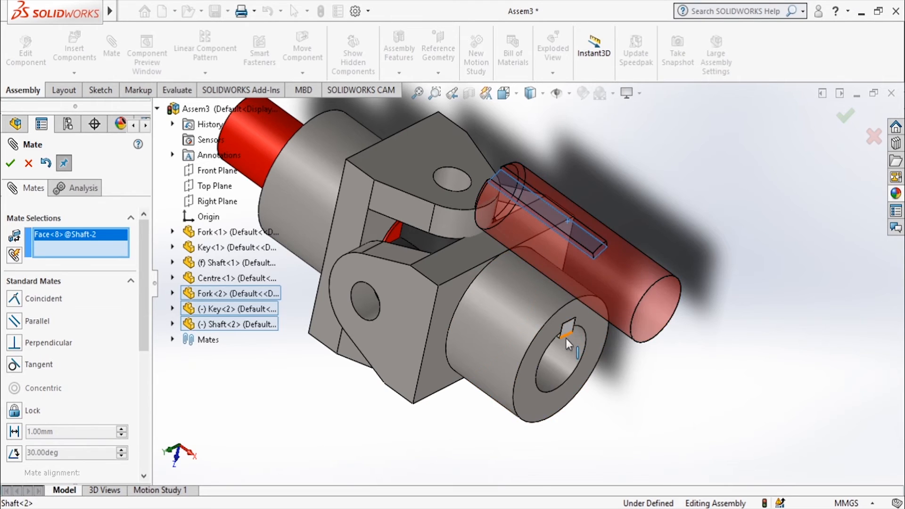
scroll(566, 339, "down", 3)
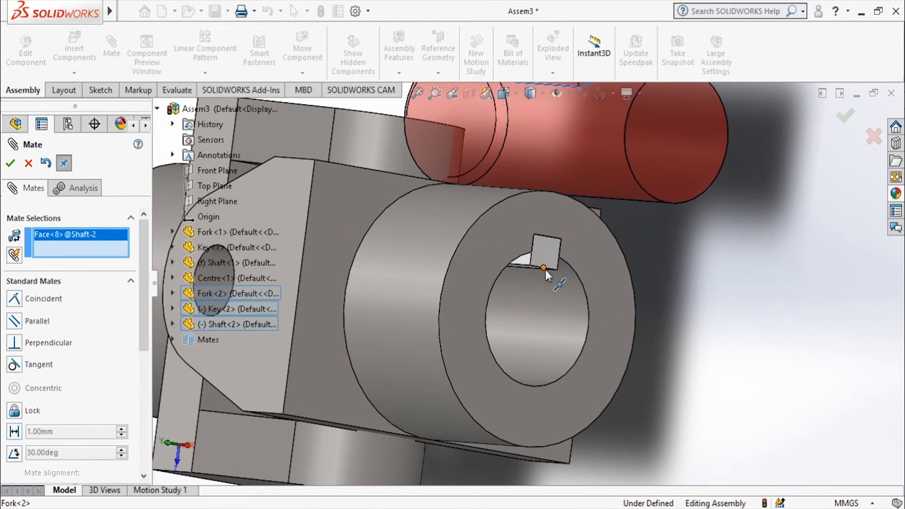
left_click(551, 268)
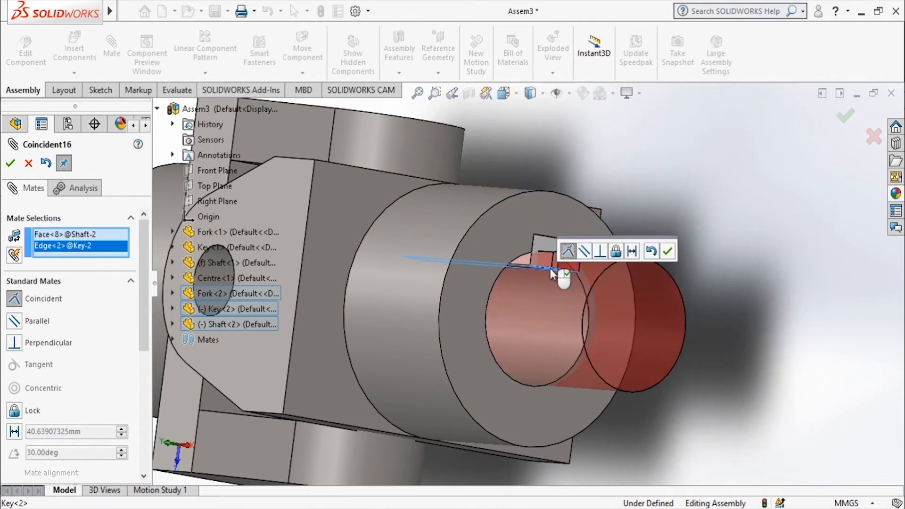
left_click(667, 251)
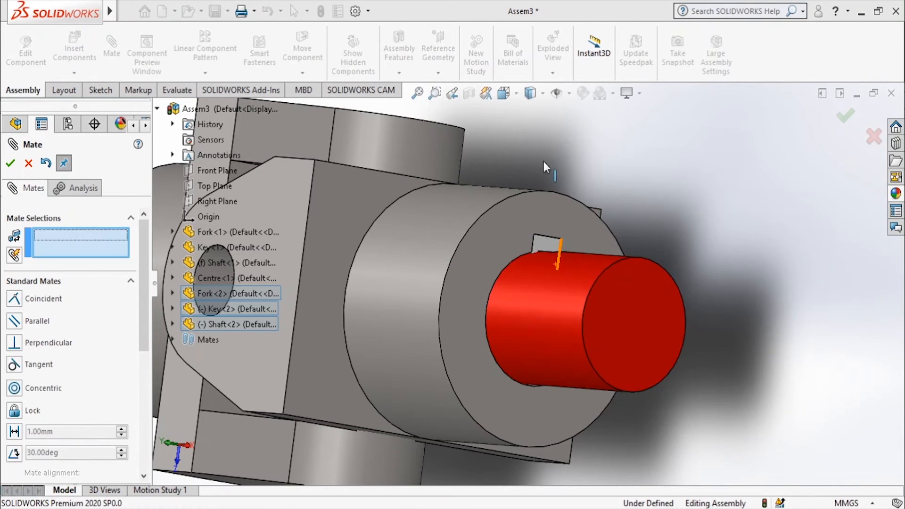
- Mate the side wall of the second Shaft's keyway coincident with the side edge of the second Key's end face and finish mating
middle_click_drag(544, 161, 526, 246)
scroll(583, 218, "down", 5)
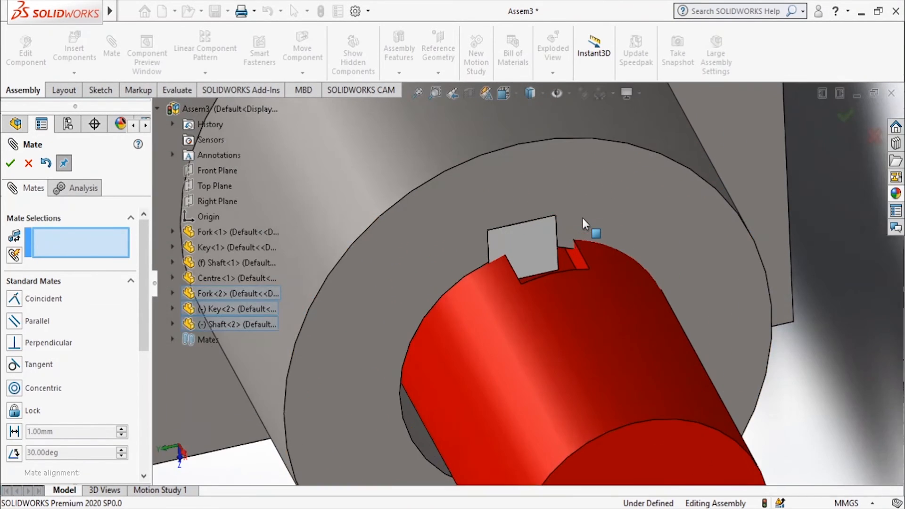
left_click(564, 295)
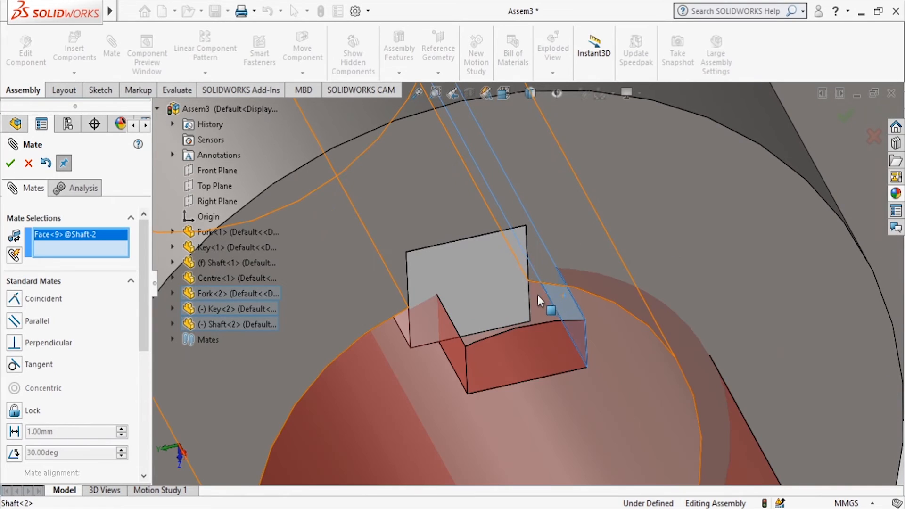
left_click(530, 296)
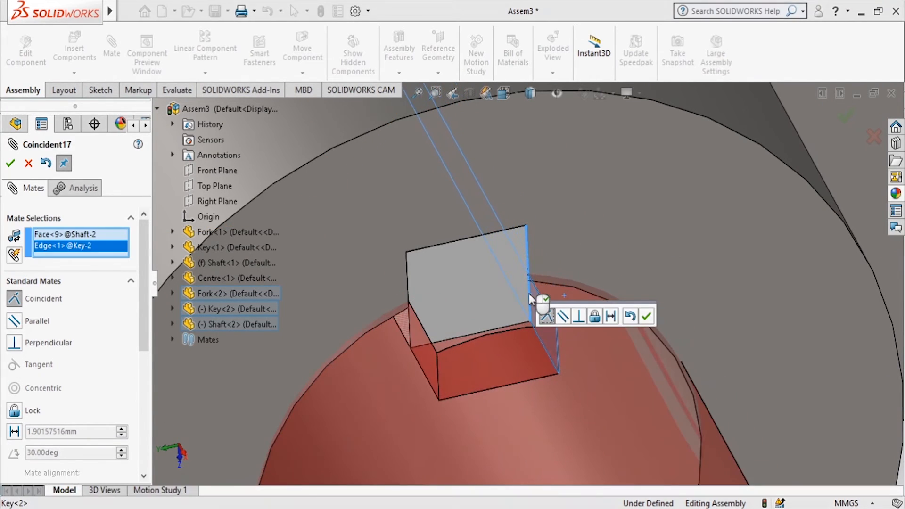
left_click(646, 317)
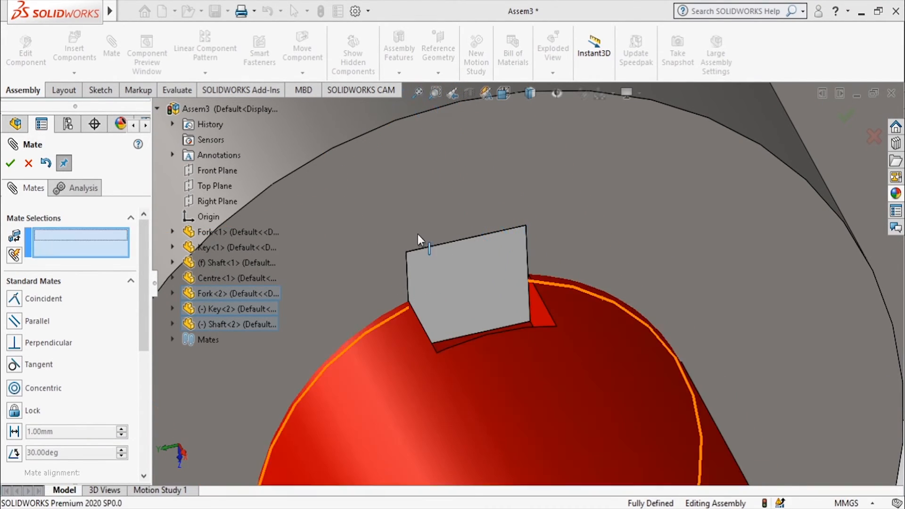
scroll(417, 236, "up", 3)
scroll(418, 234, "up", 3)
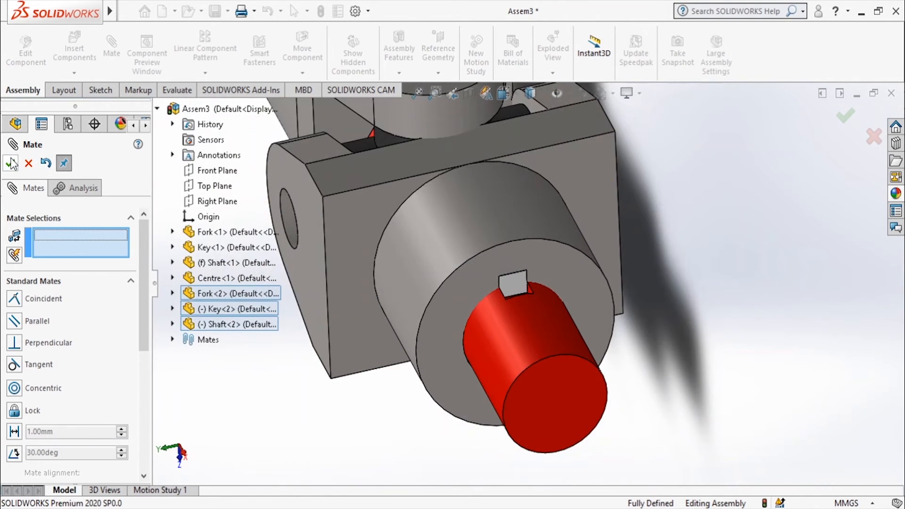
key("Escape")
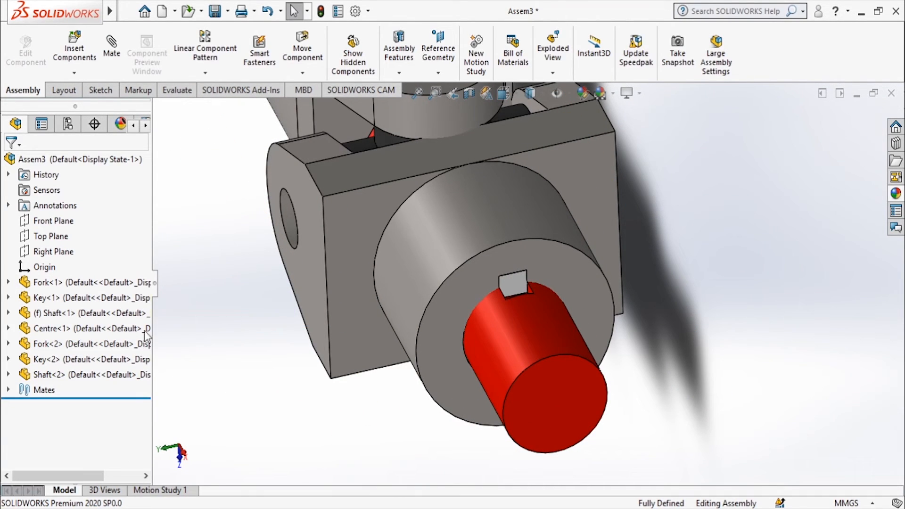
- Fix the second Shaft in the assembly and bring the whole coupling into view
right_click(39, 373)
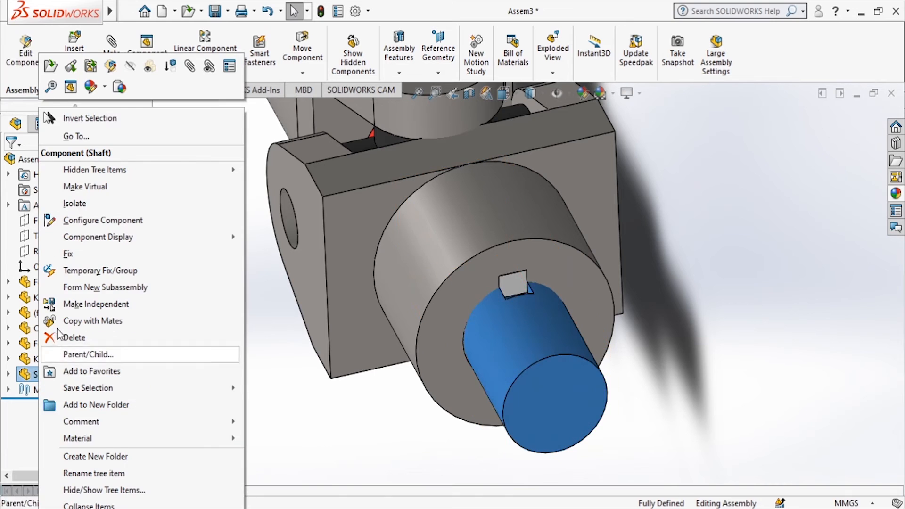
left_click(70, 257)
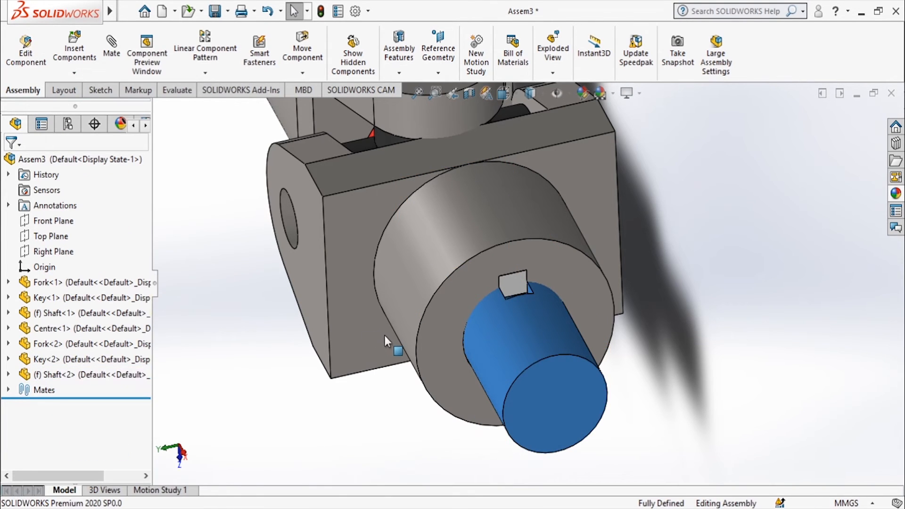
key("Escape")
key("f")
middle_click_drag(382, 336, 470, 384)
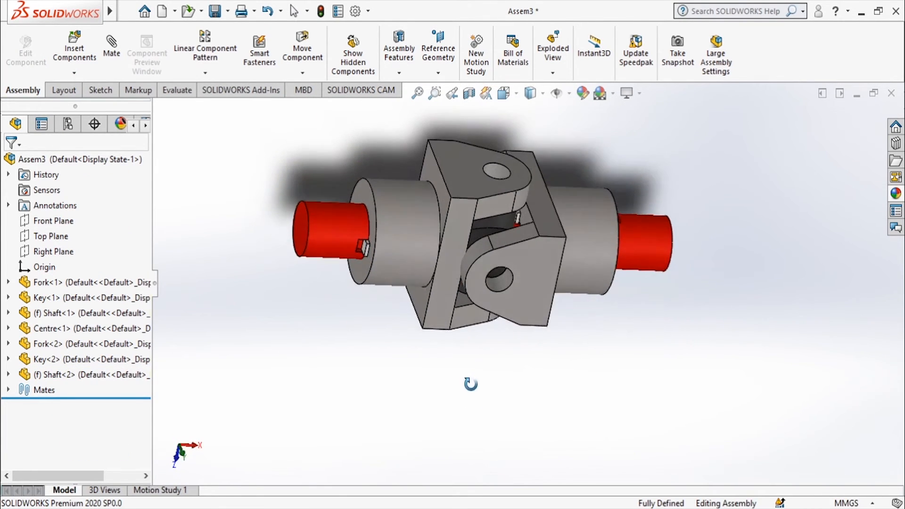
- Insert the Collar, Pin and Taper Pin parts from the UniversalCoupling folder and place them loose beside the first Shaft and Fork
left_click(82, 46)
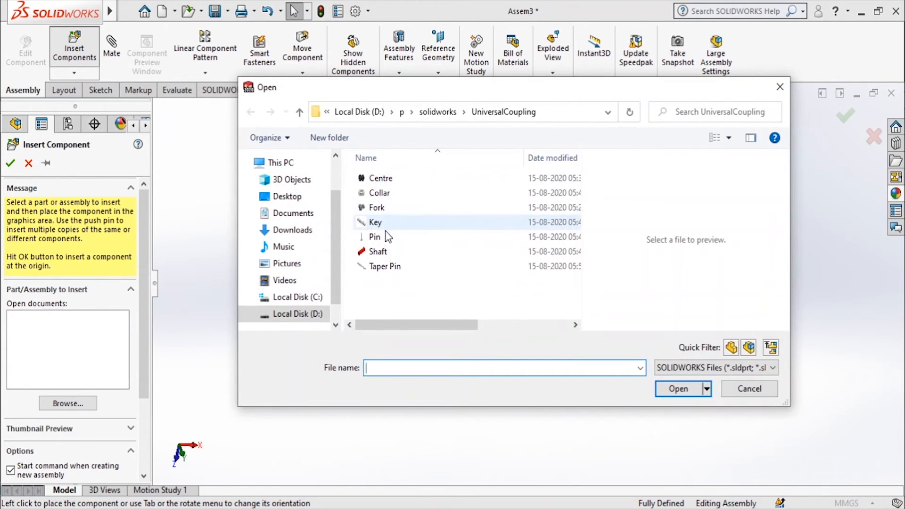
left_click(390, 242)
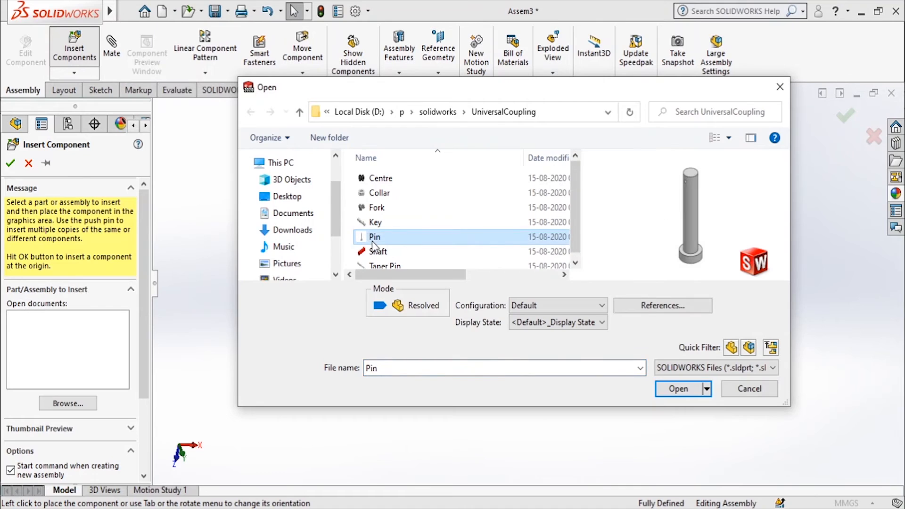
left_click(393, 265, "ctrl")
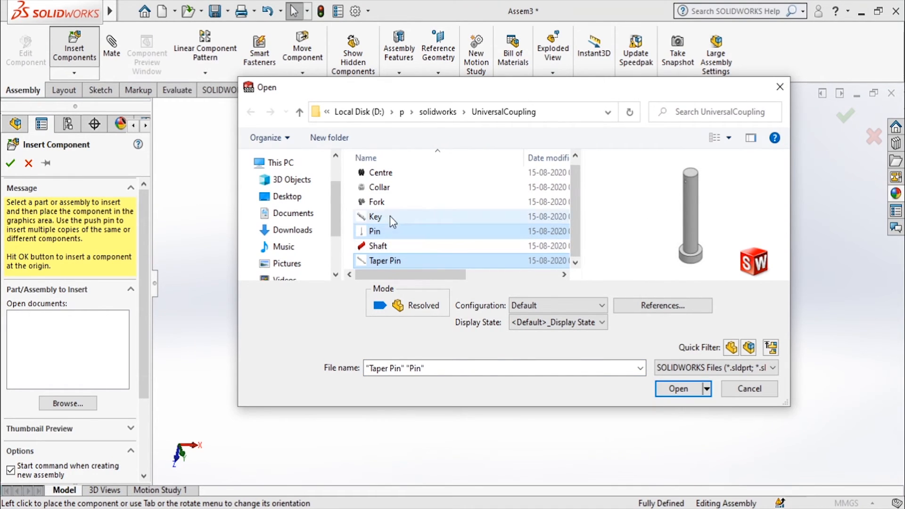
left_click(390, 189, "ctrl")
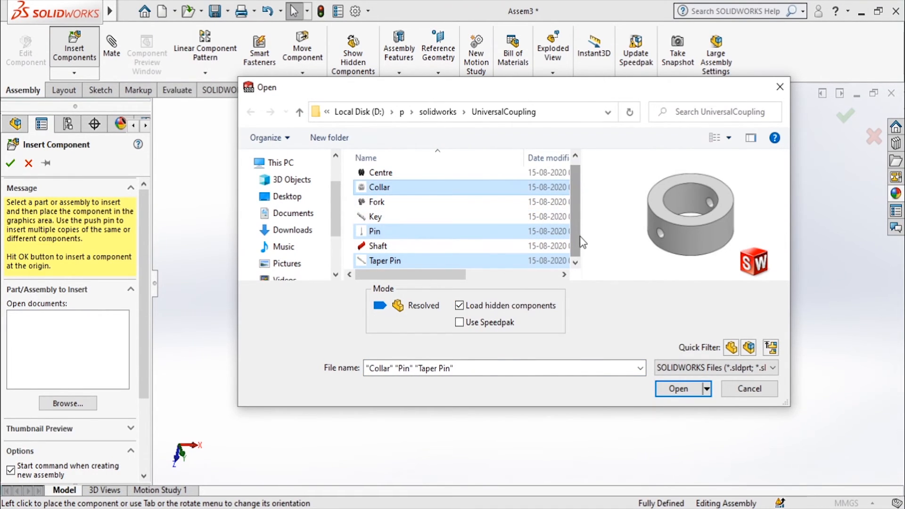
left_click(679, 388)
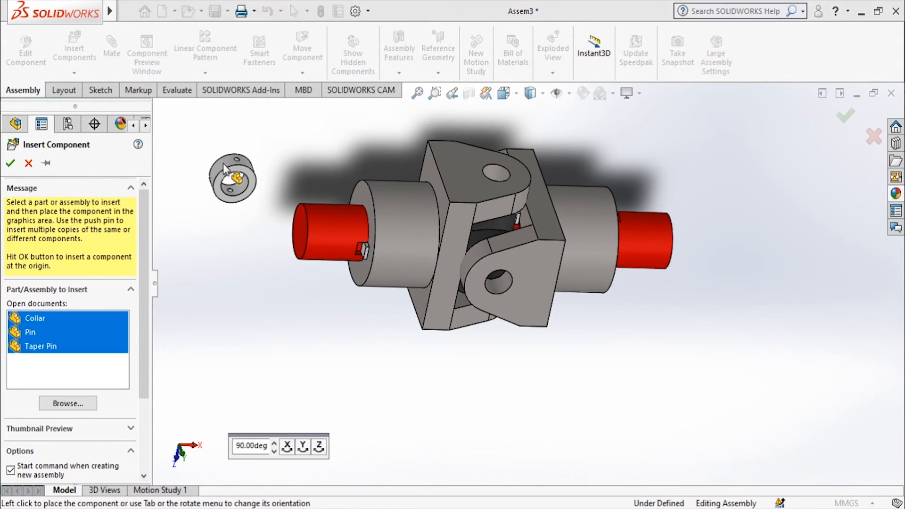
left_click(233, 191)
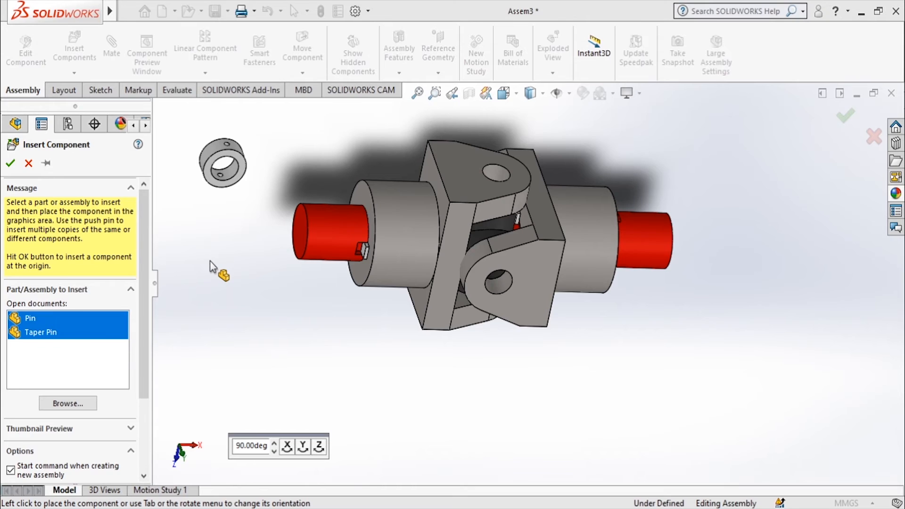
left_click(242, 353)
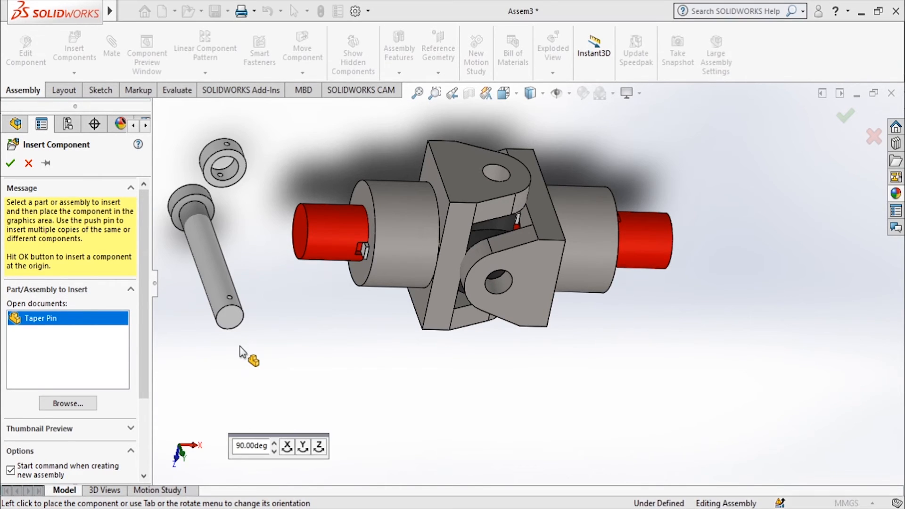
left_click(317, 334)
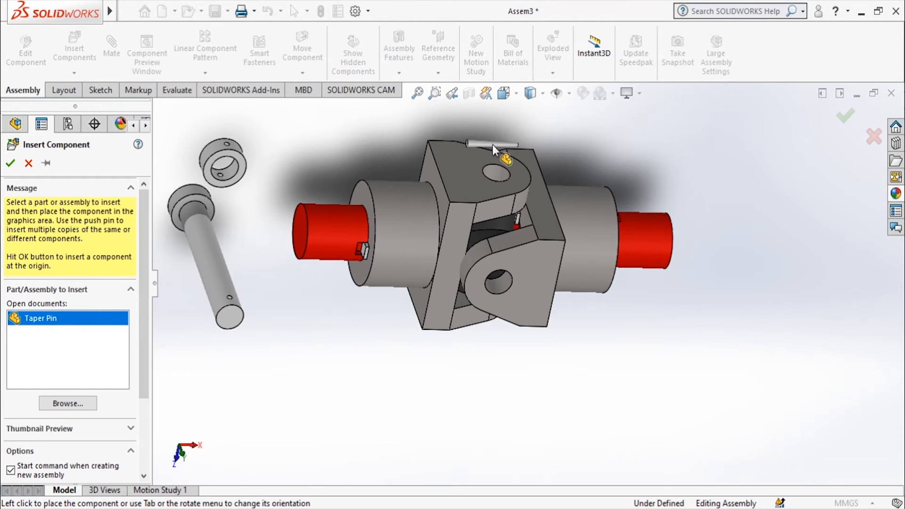
left_click(297, 147)
- Mate the Pin's cylindrical shank concentric with the hole in the second Fork's arm
middle_click_drag(756, 204, 620, 201)
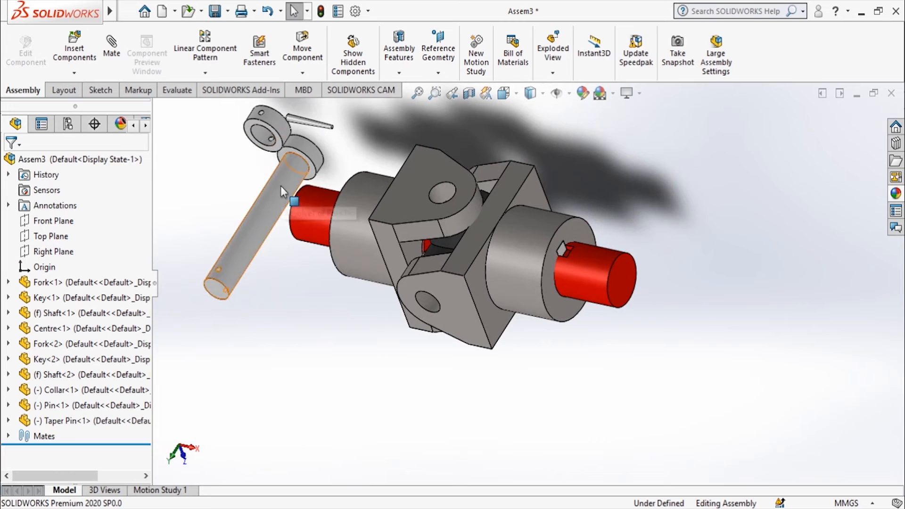
scroll(300, 107, "down", 3)
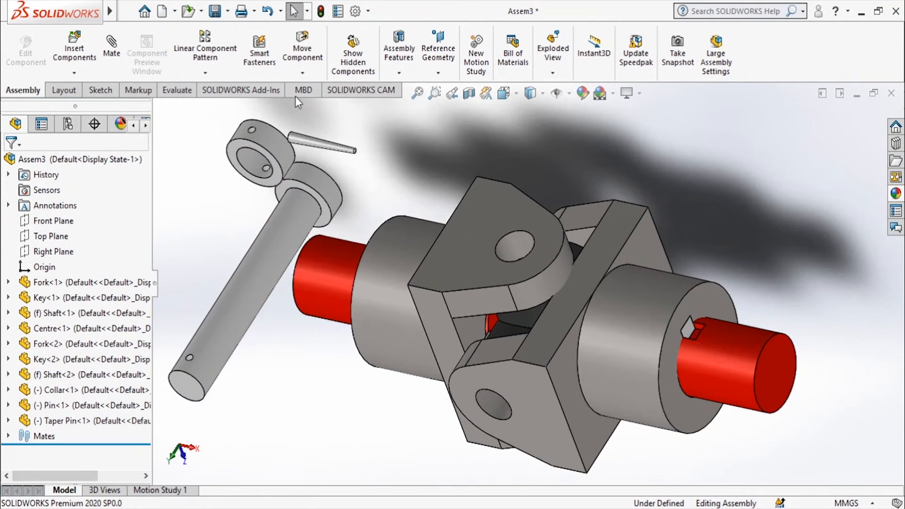
left_click(112, 52)
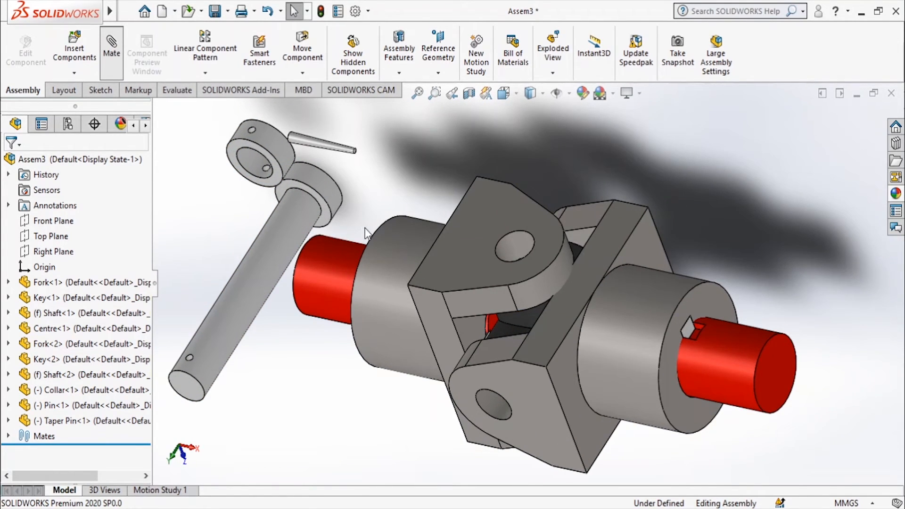
left_click(491, 401)
left_click(298, 208)
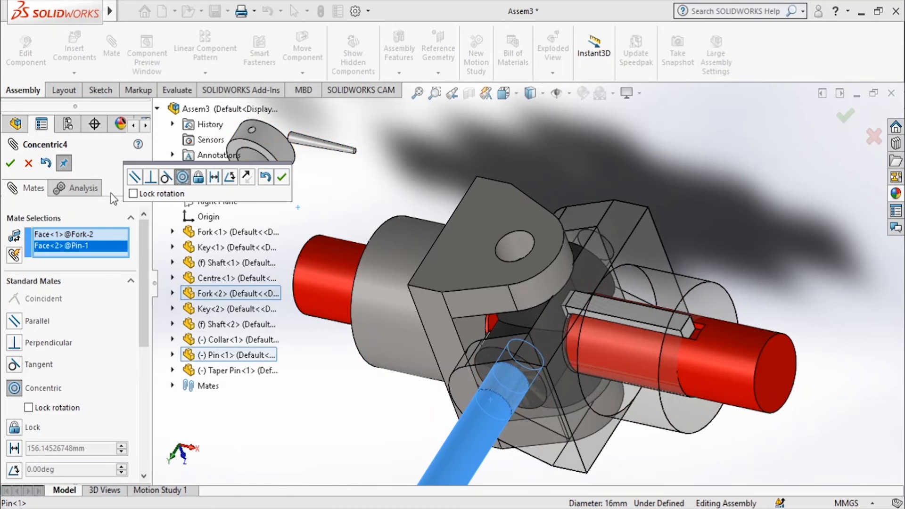
left_click(285, 177)
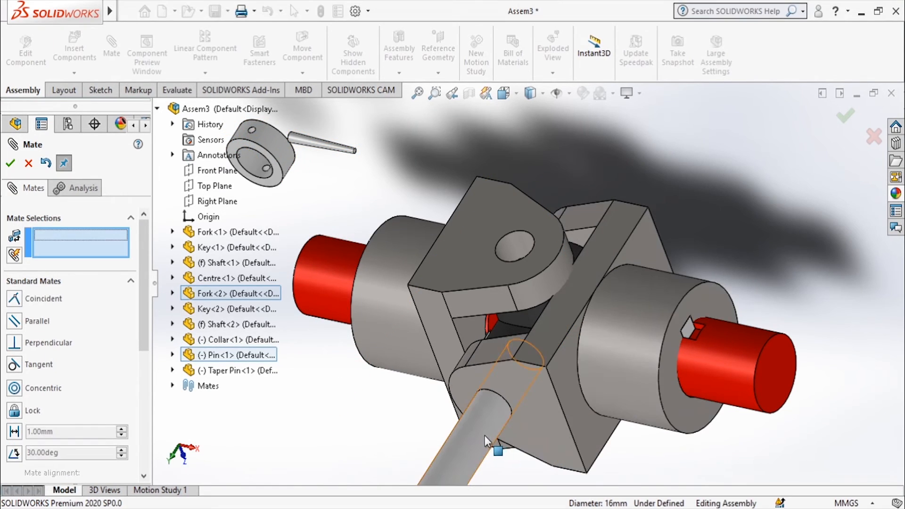
- Slide the Pin through the second Fork and mate the underside of its head coincident with the outer face of the Fork's arm
left_click_drag(531, 344, 649, 183)
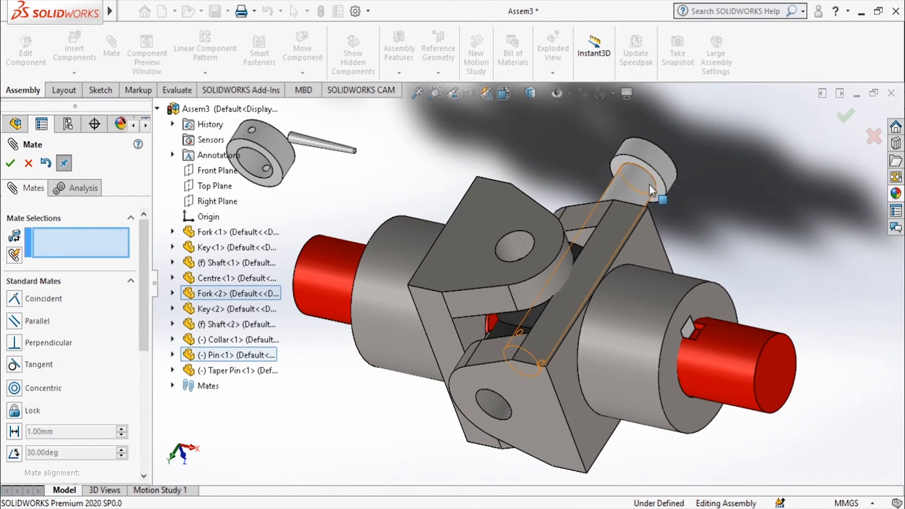
left_click(660, 191)
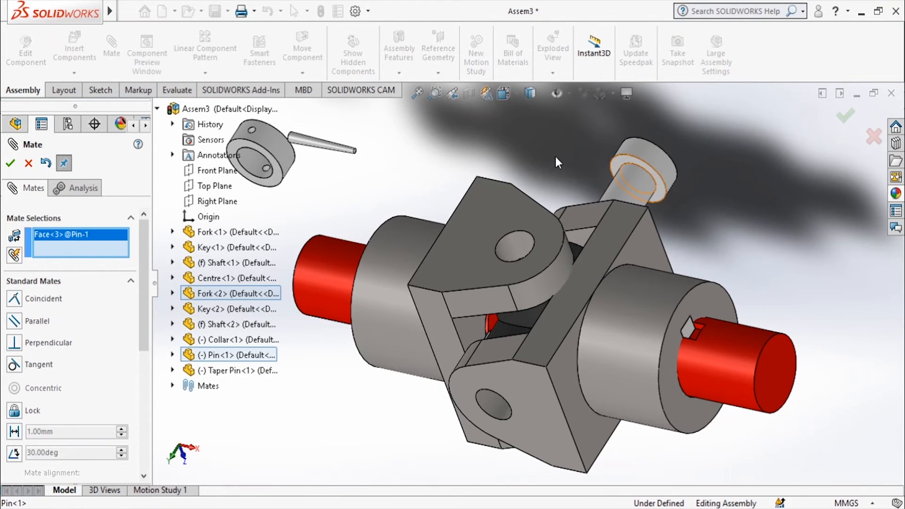
middle_click_drag(523, 222, 504, 261)
left_click(678, 244)
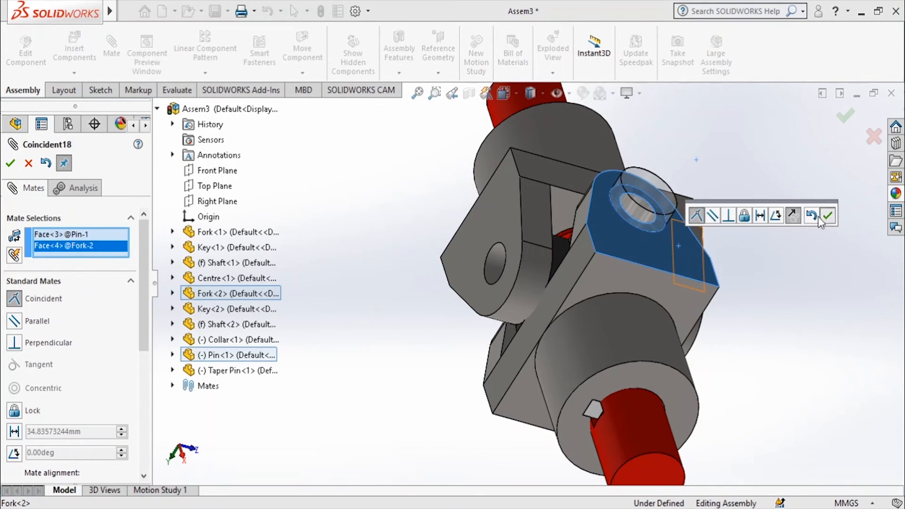
left_click(830, 218)
- Mate the Collar's bore concentric with the Pin's shank and finish mating
middle_click_drag(465, 314, 205, 144)
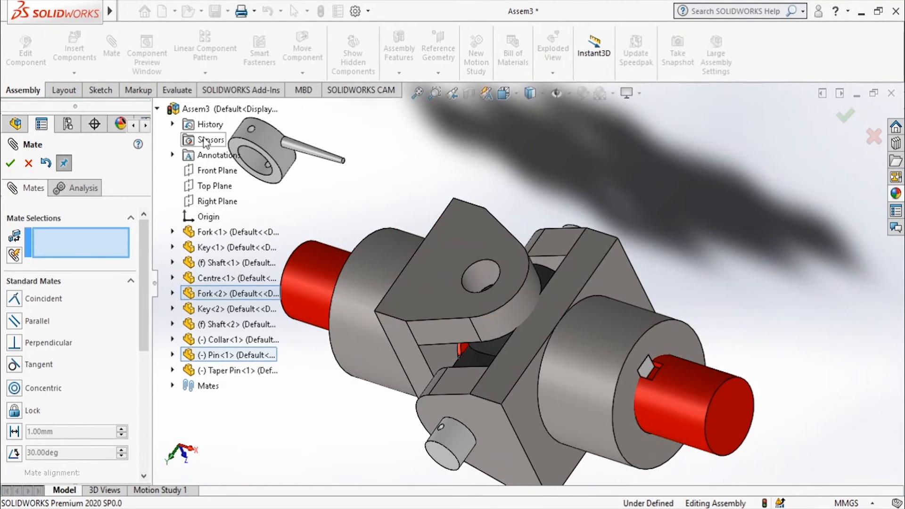
left_click(256, 160)
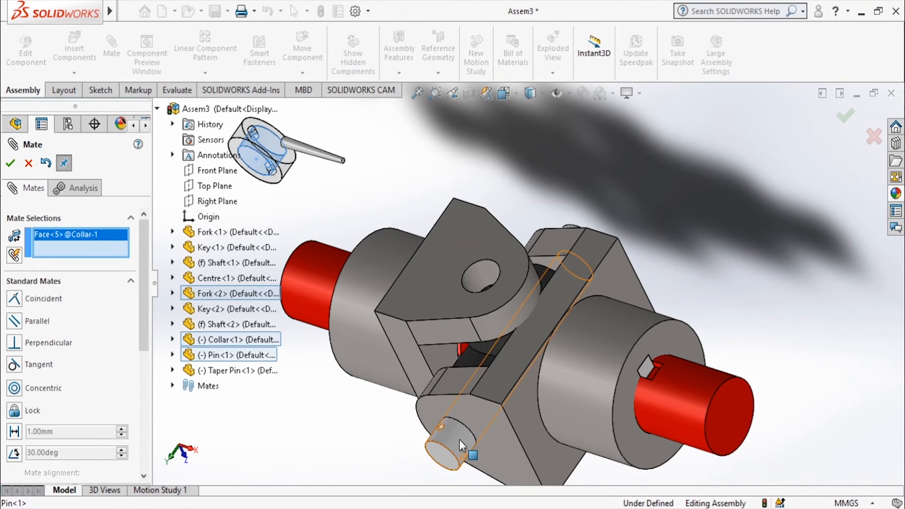
left_click(459, 440)
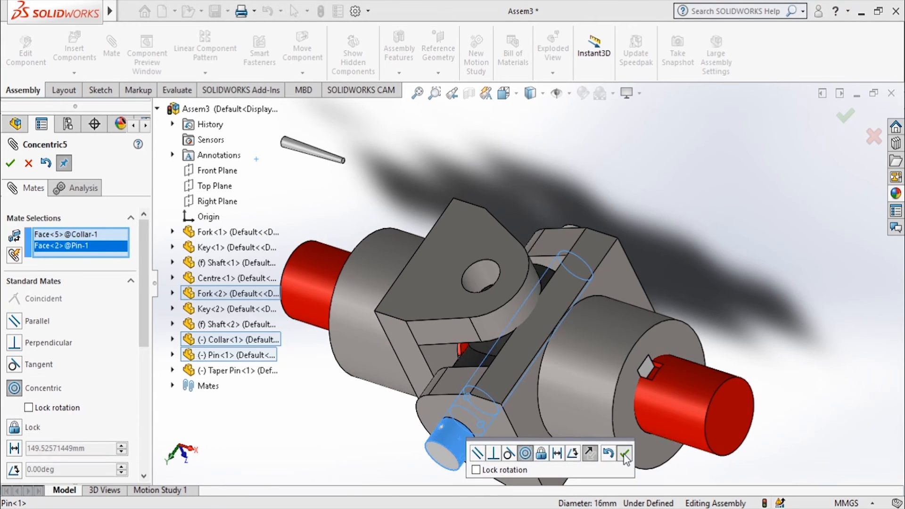
left_click(625, 452)
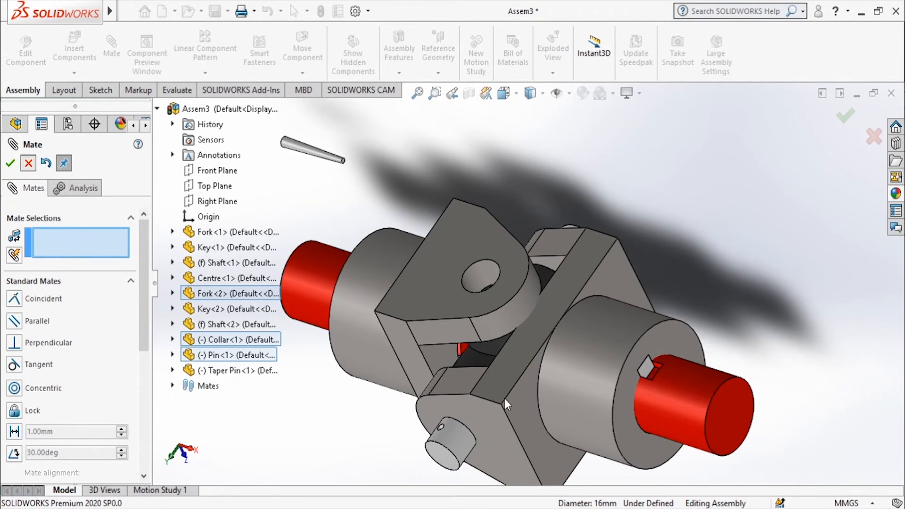
key("Escape")
- Hide the second Fork to expose the Collar around the Pin
middle_click_drag(470, 377, 417, 383)
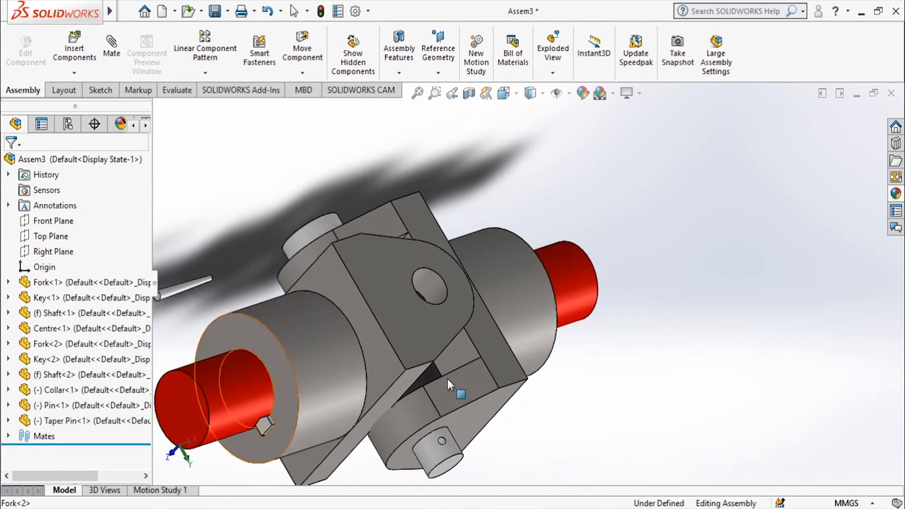
right_click(62, 359)
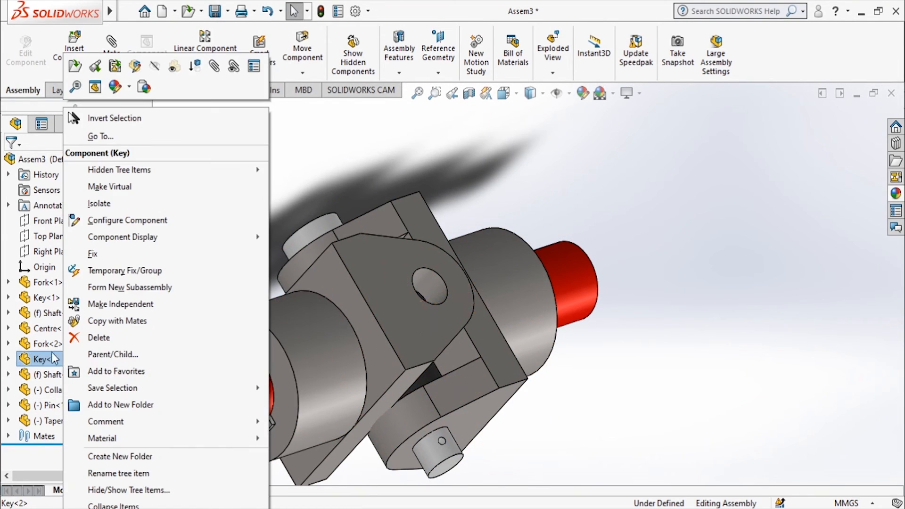
left_click(42, 344)
right_click(42, 343)
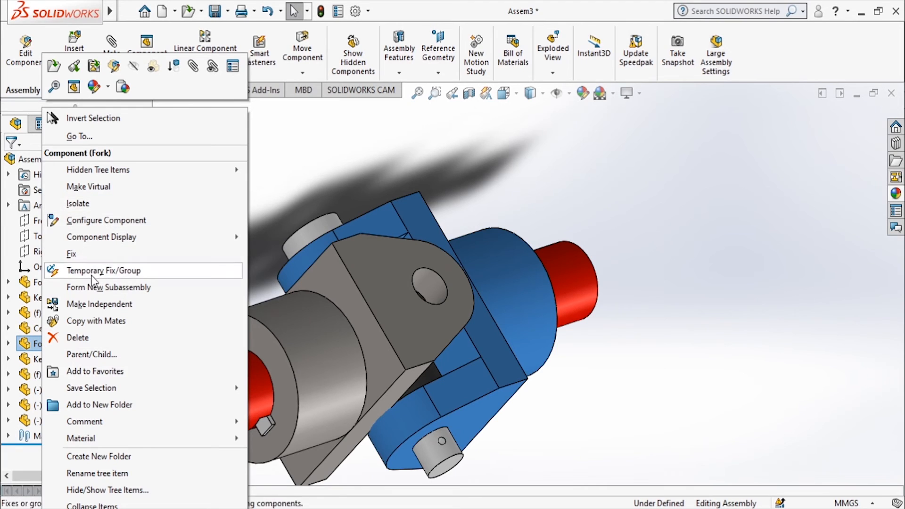
left_click(132, 70)
- Slide the Collar along the Pin out to its free end near the small cross hole
left_click_drag(424, 403, 525, 468)
key("Escape")
middle_click_drag(559, 401, 451, 412)
left_click_drag(394, 410, 428, 469)
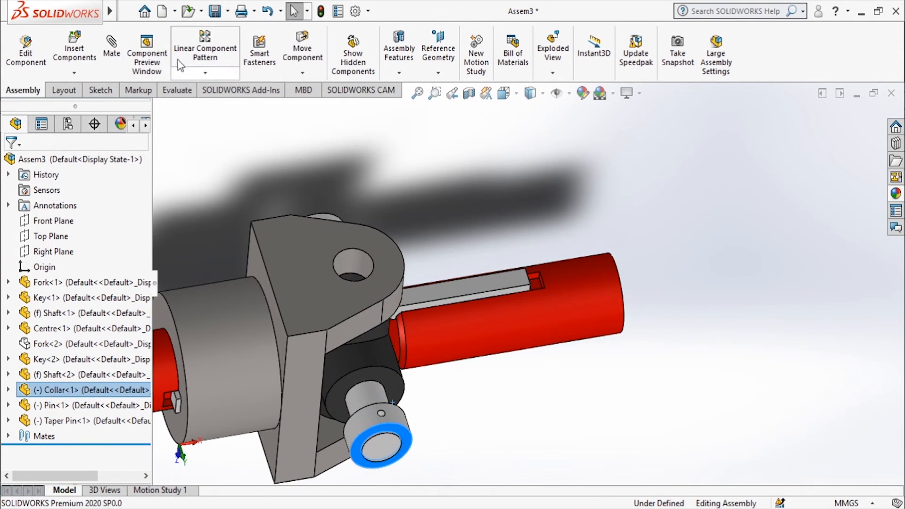
- Mate the Collar's small cross hole concentric with the Pin's cross hole and finish mating
left_click(115, 50)
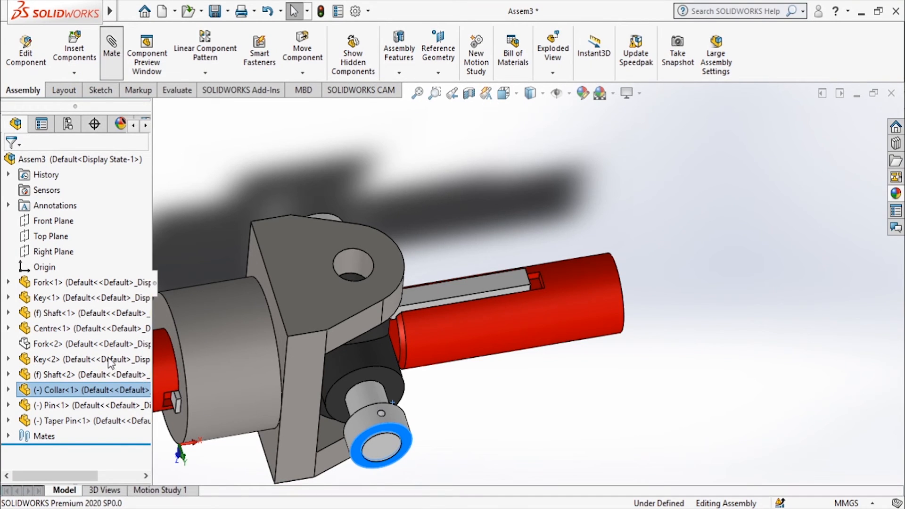
right_click(37, 234)
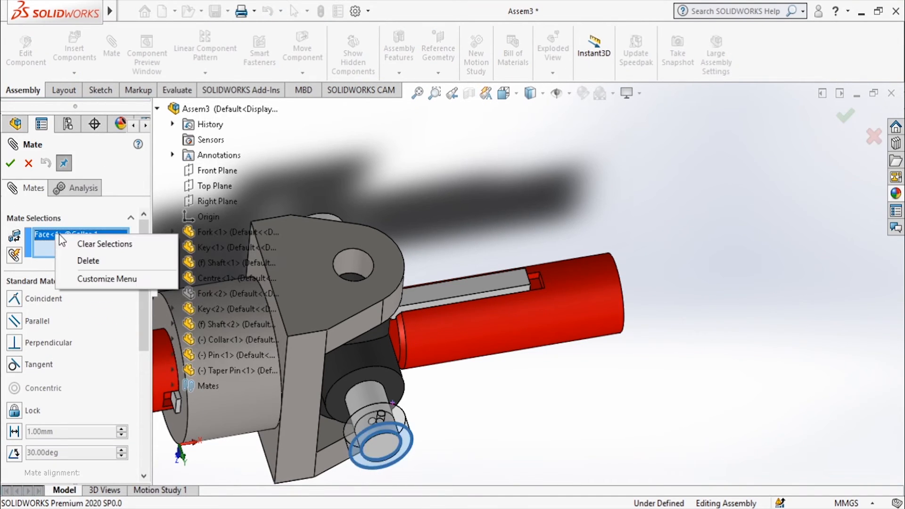
left_click(94, 244)
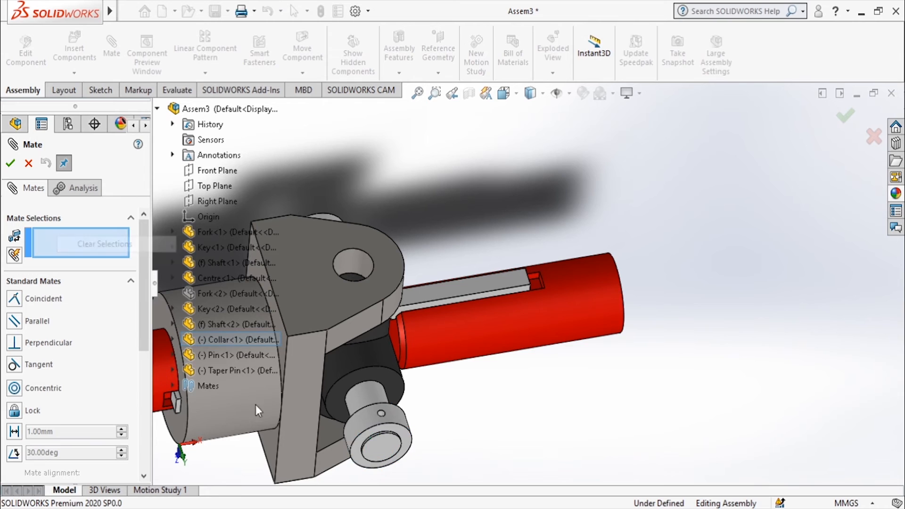
left_click(382, 414)
scroll(382, 414, "down", 4)
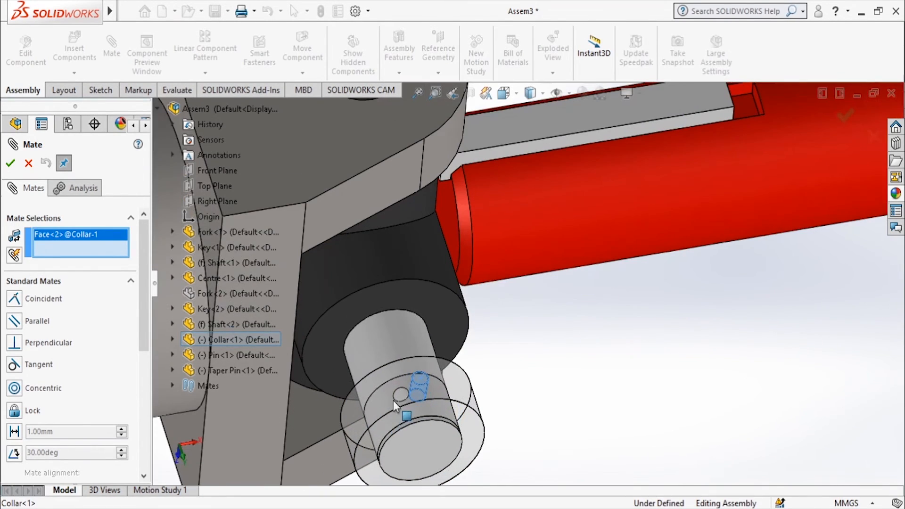
left_click(403, 394)
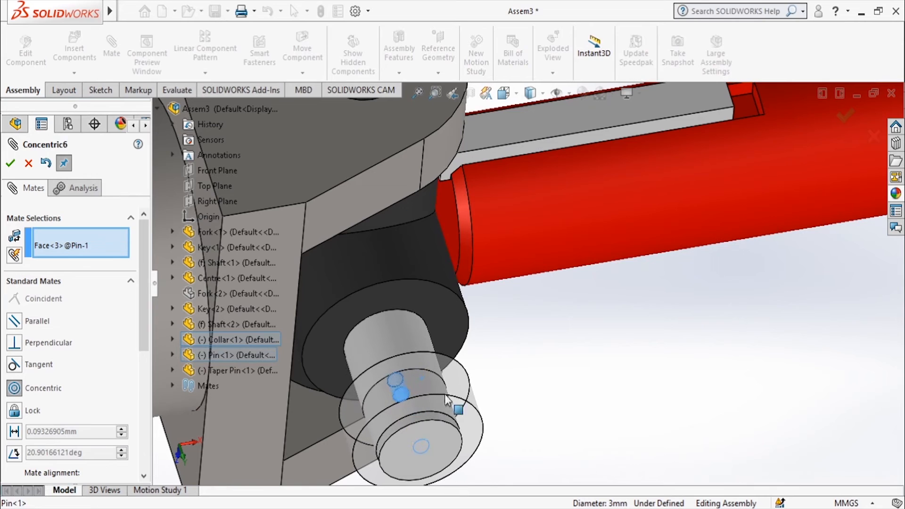
left_click(628, 413)
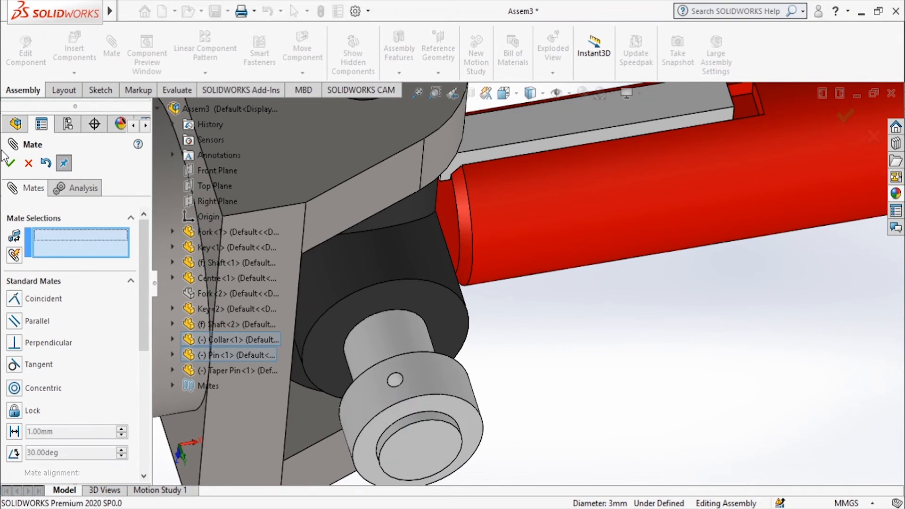
left_click(11, 163)
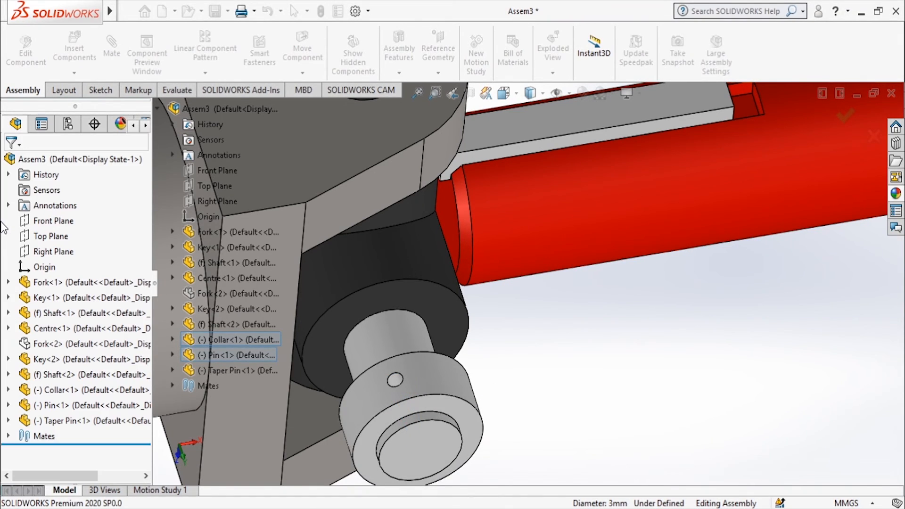
- Show the hidden second Fork again and clear the selection
left_click(69, 344)
left_click(141, 305)
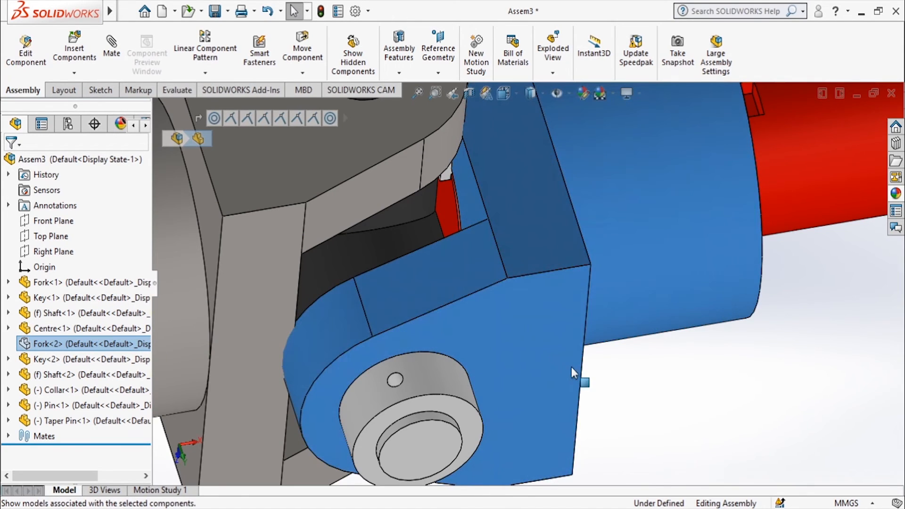
left_click(835, 389)
key("f")
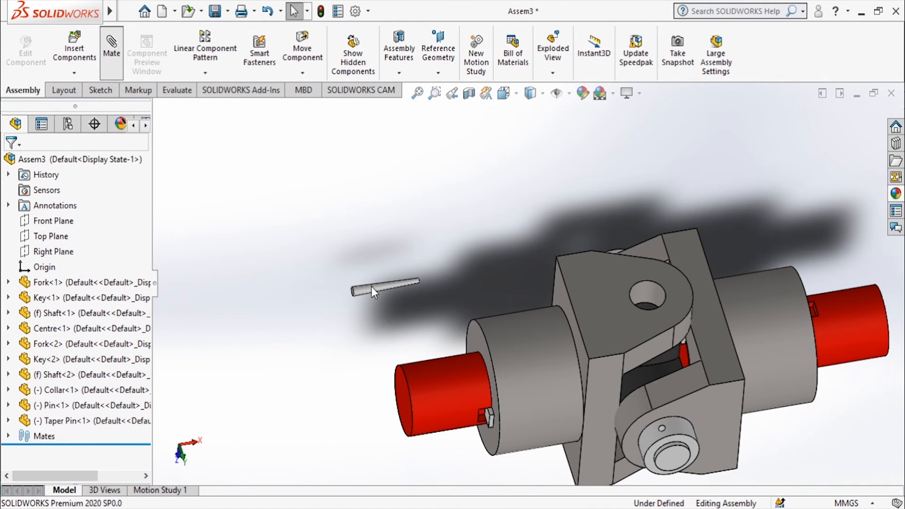
left_click(374, 290)
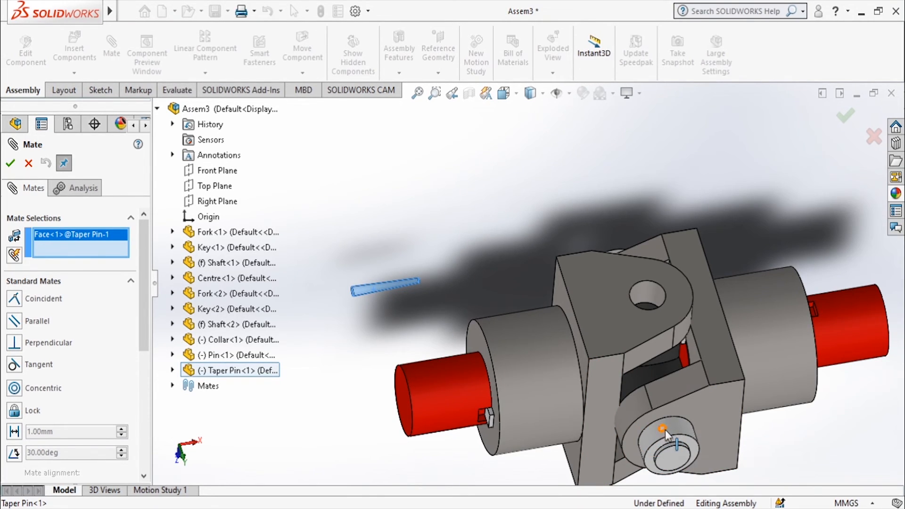
left_click(663, 429)
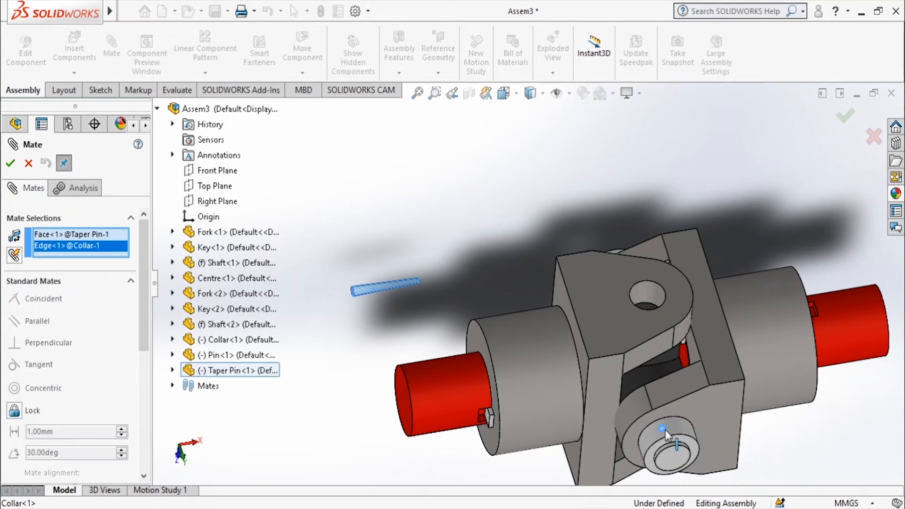
scroll(666, 429, "down", 3)
right_click(92, 248)
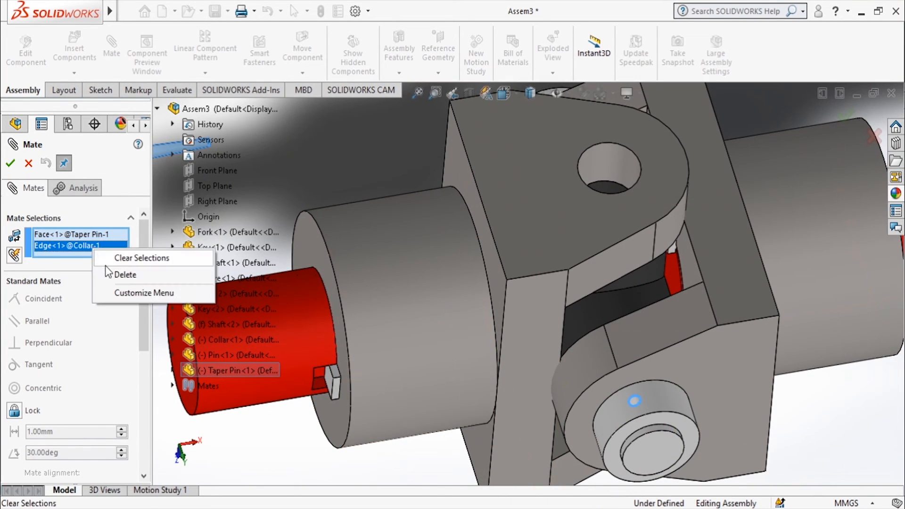
left_click(135, 259)
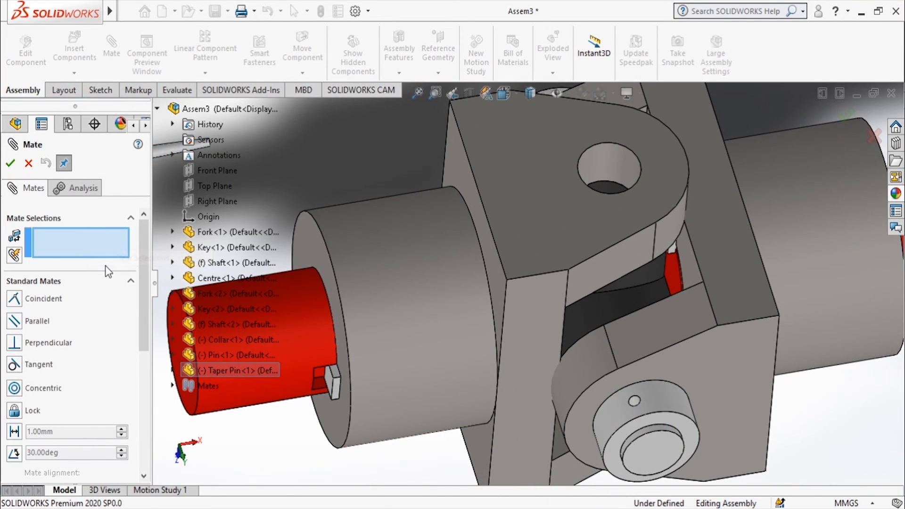
- Mate the Taper Pin concentric with the Collar's small cross hole, seating it in the hole, and finish mating
left_click(635, 404)
scroll(629, 359, "up", 4)
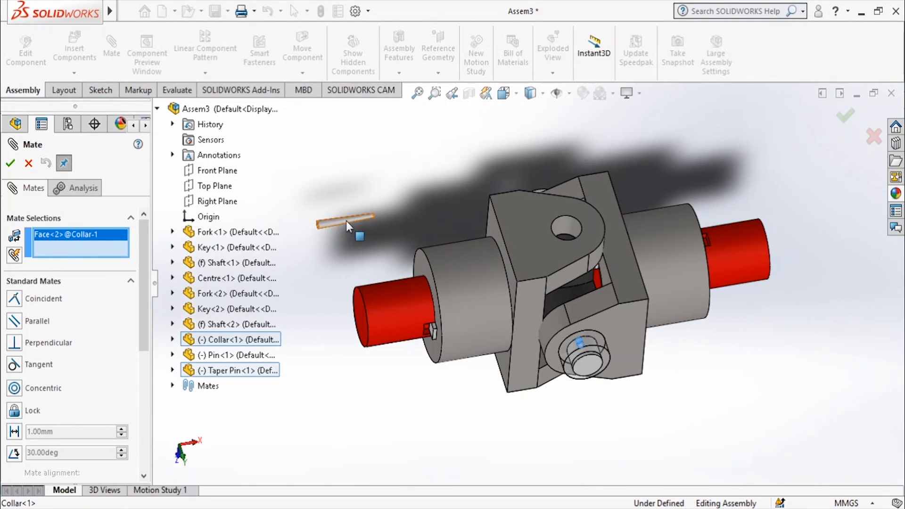
left_click(367, 219)
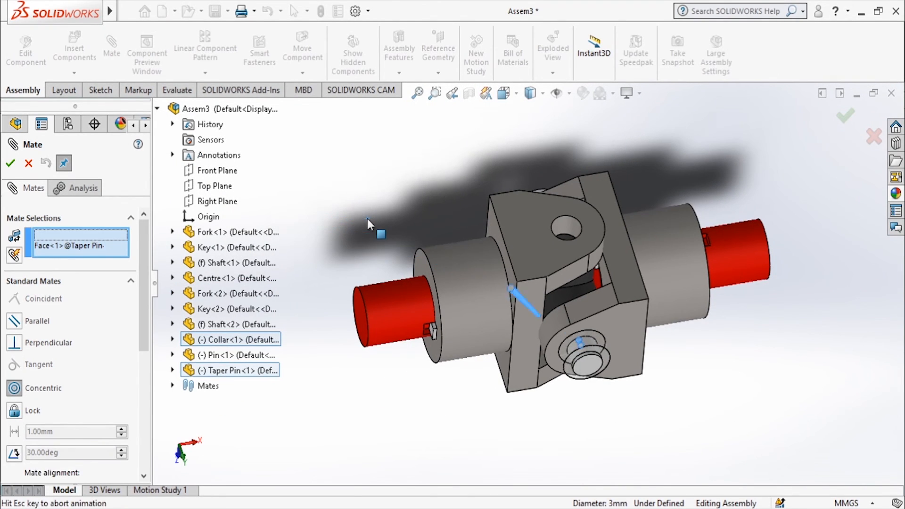
left_click(351, 188)
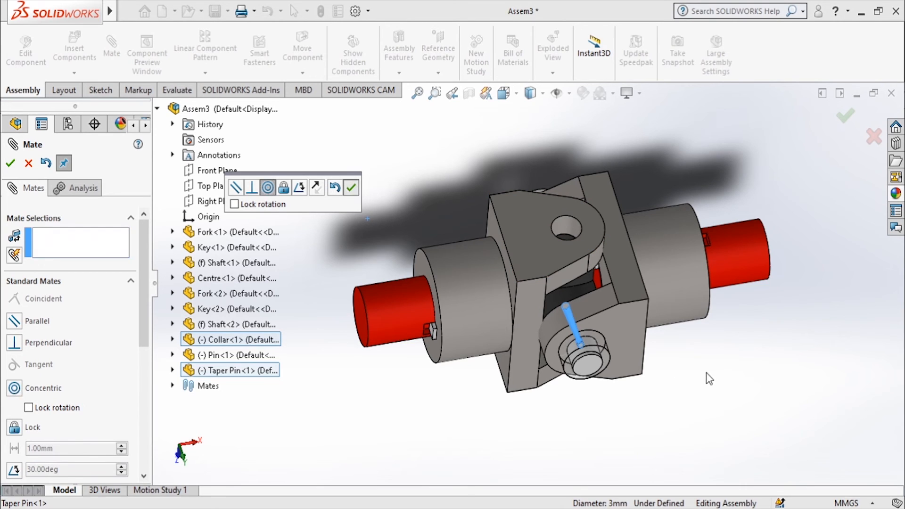
scroll(684, 368, "down", 4)
left_click_drag(542, 321, 561, 376)
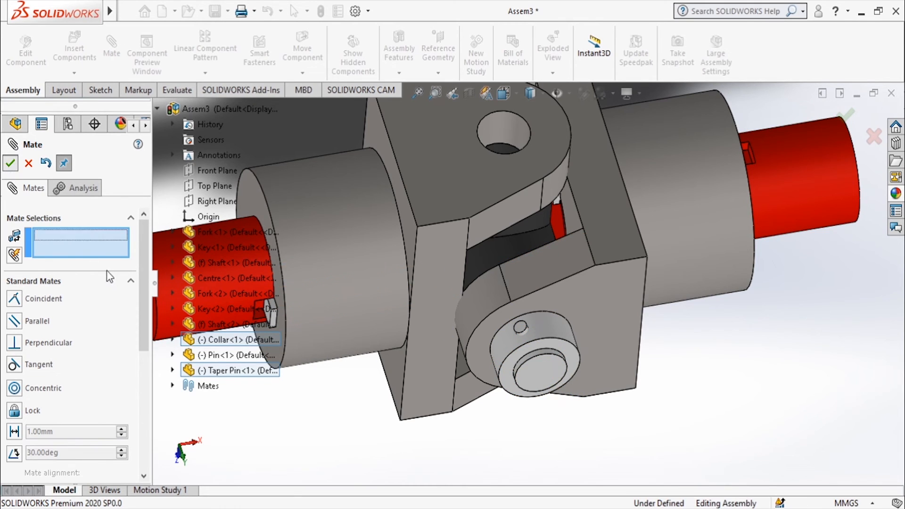
key("Escape")
- Fix the Taper Pin in its position inside the Collar's cross hole
left_click(90, 421)
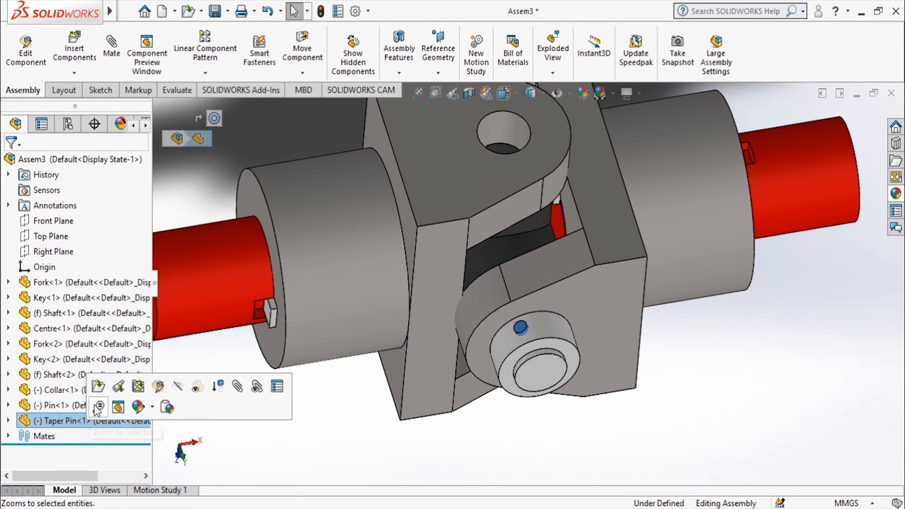
right_click(71, 420)
key("Escape")
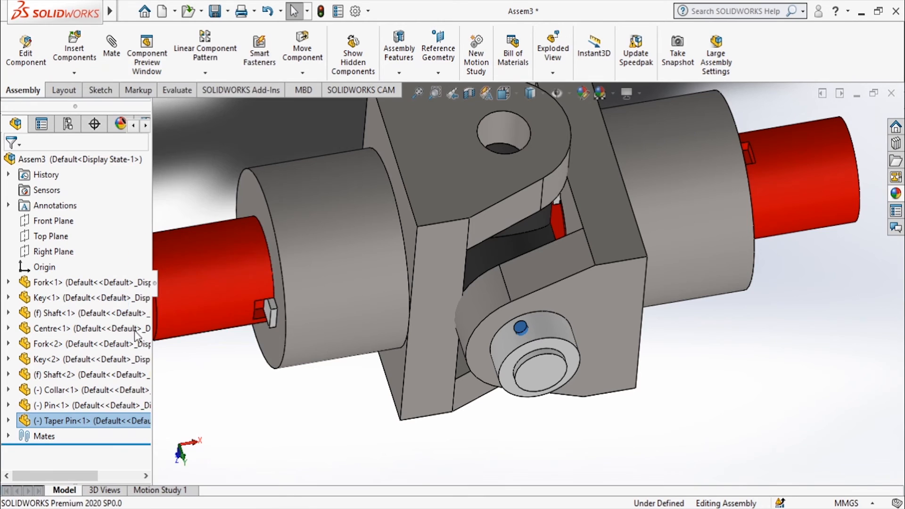
scroll(466, 411, "up", 5)
scroll(661, 163, "down", 3)
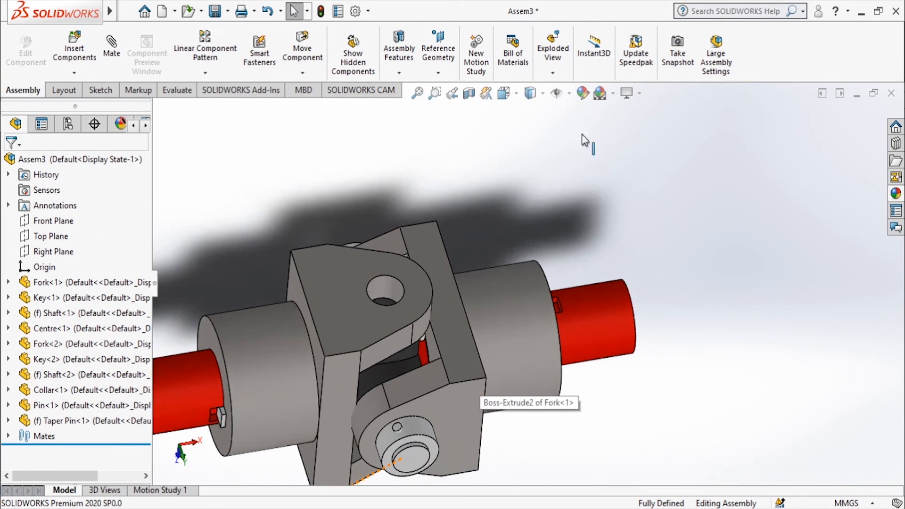
left_click(104, 44)
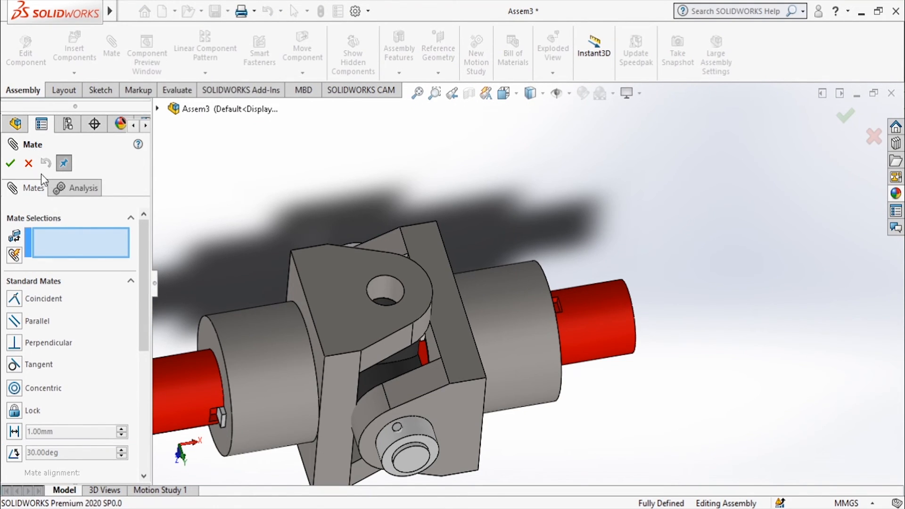
left_click(28, 164)
- Insert a second Collar, Pin and Taper Pin from the UniversalCoupling folder and place them in free space beside the coupling
left_click(73, 49)
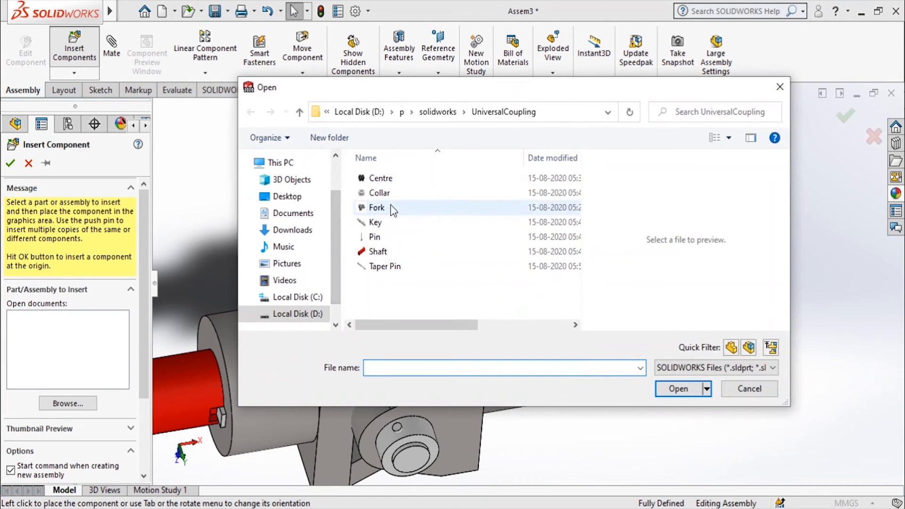
left_click(377, 208)
left_click(387, 235)
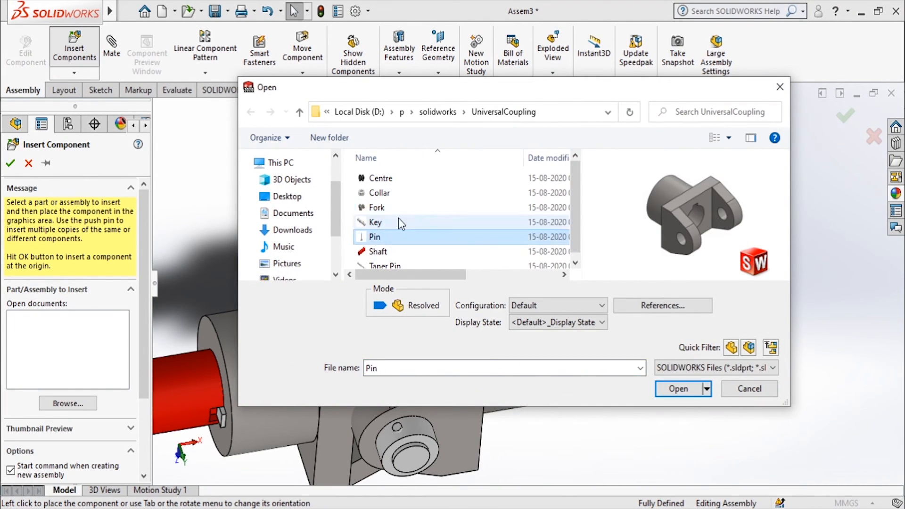
left_click(400, 262, "ctrl")
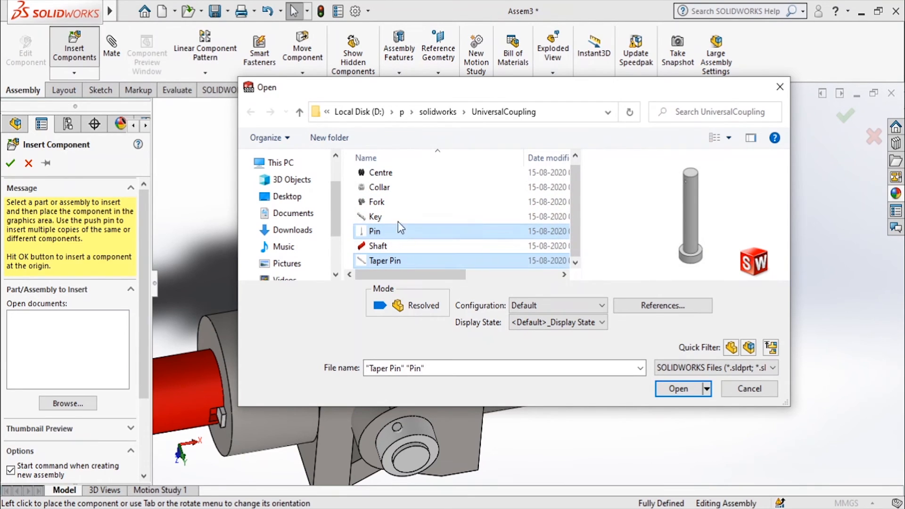
left_click(402, 189, "ctrl")
left_click(673, 389)
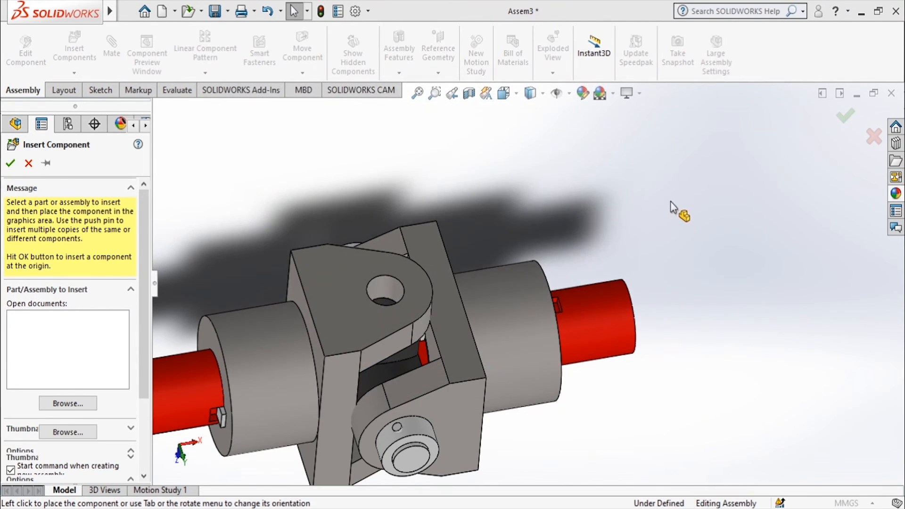
left_click(649, 160)
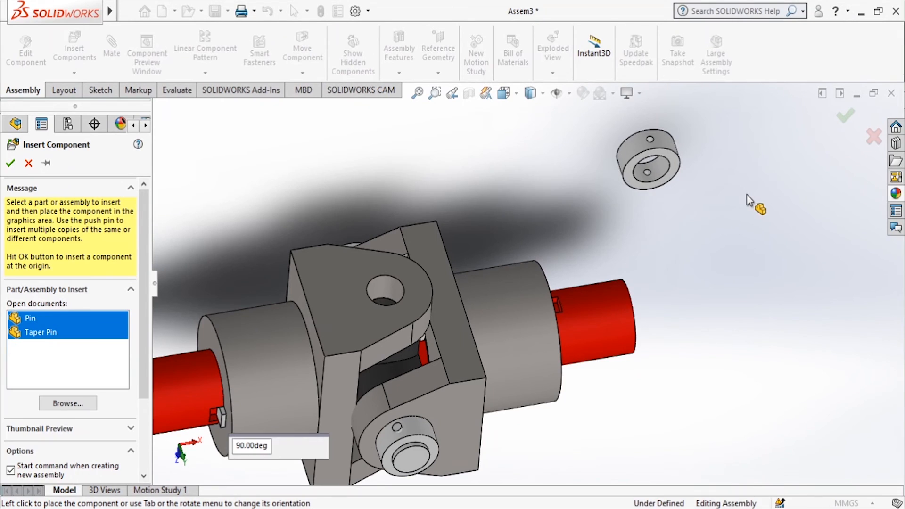
left_click(751, 188)
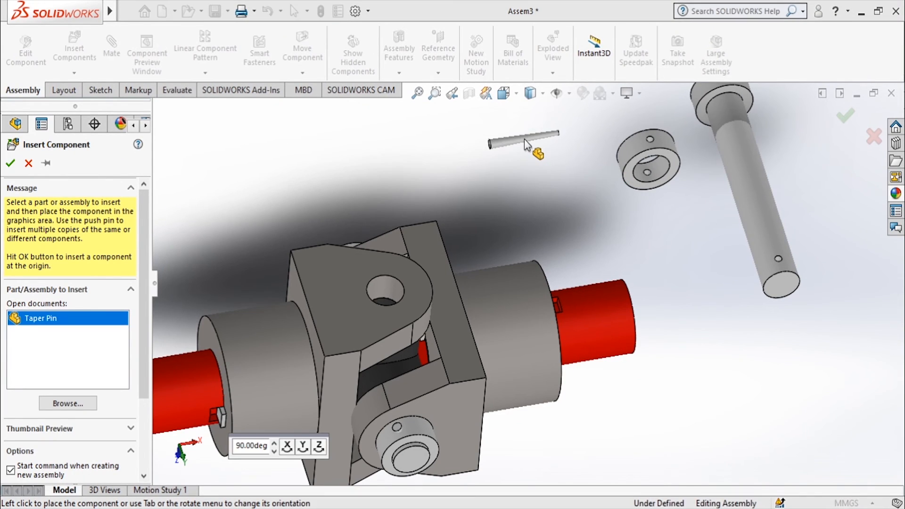
left_click(525, 140)
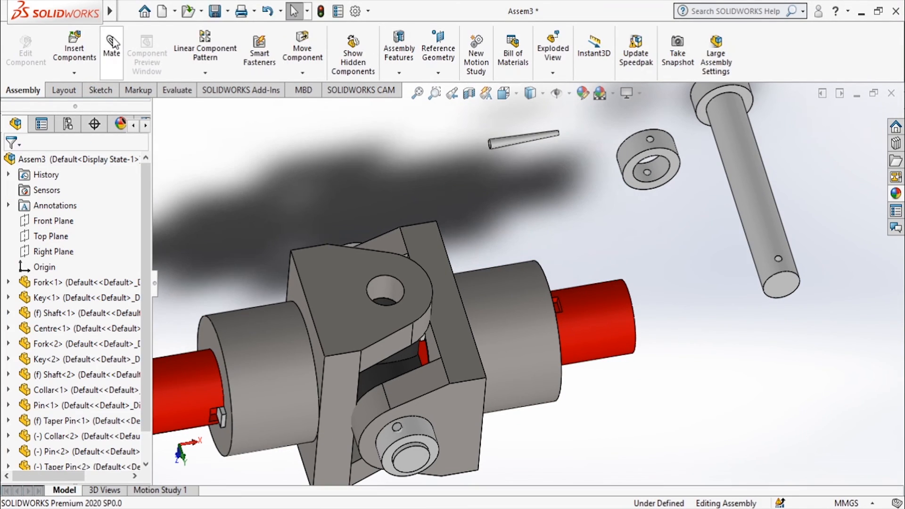
- Mate the second Pin's shank concentric with the first Fork's arm hole
left_click(114, 45)
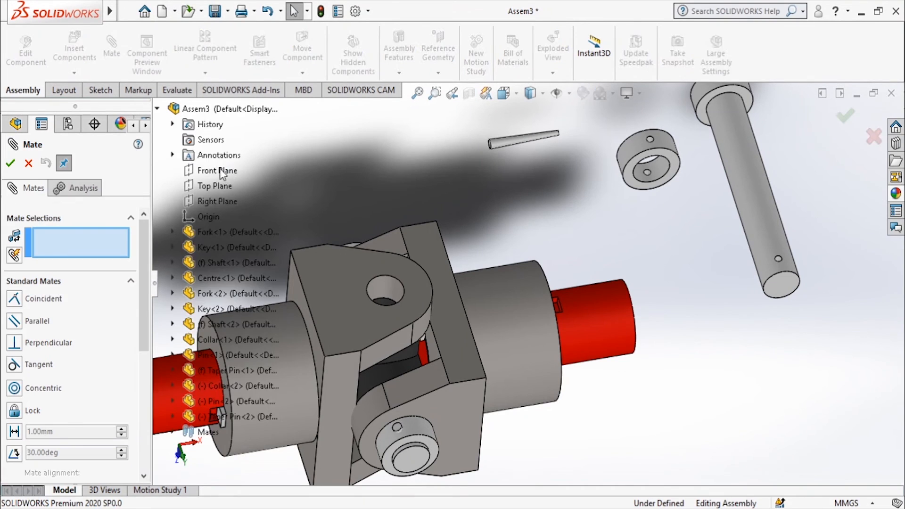
left_click(392, 285)
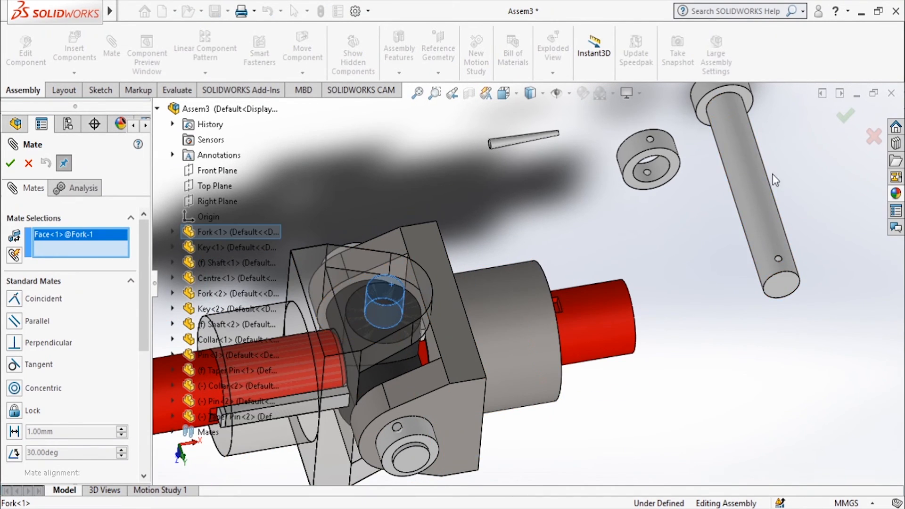
left_click(750, 178)
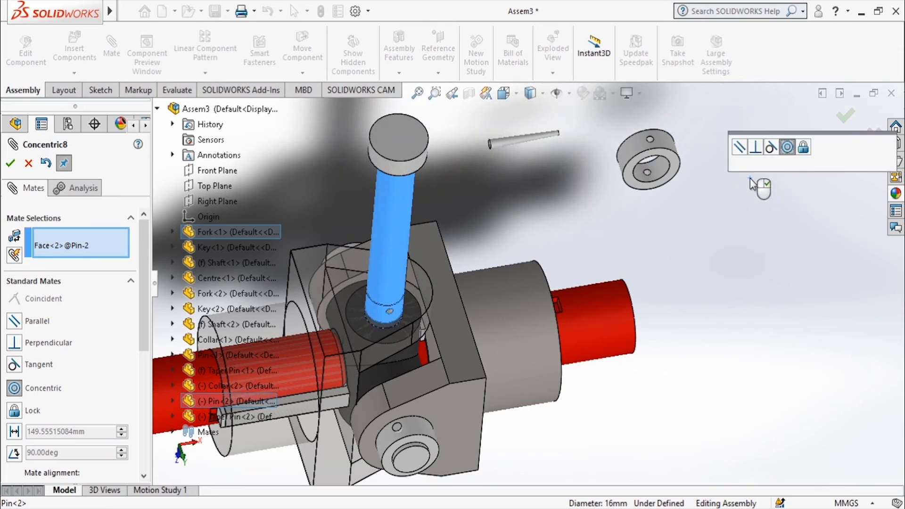
left_click(888, 149)
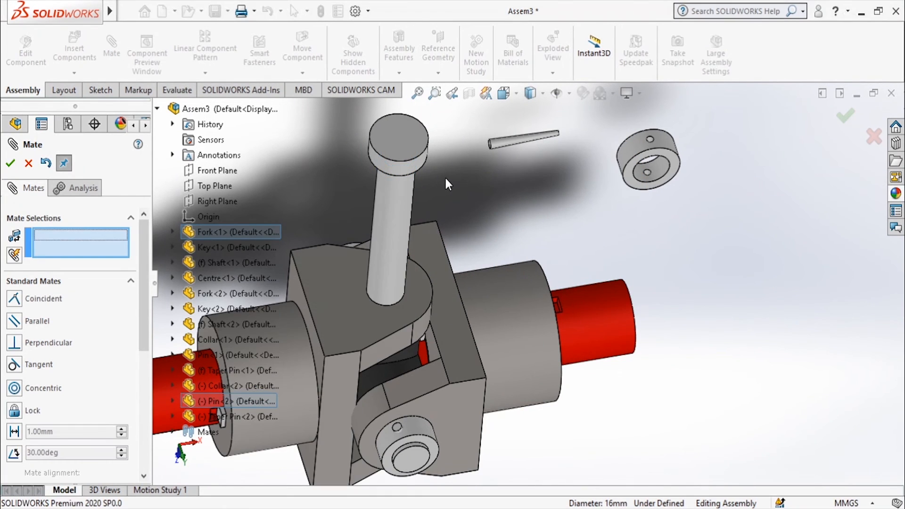
- Mate the underside of the second Pin's head coincident with the outer face of the first Fork's arm
left_click(417, 93)
middle_click_drag(415, 84, 412, 65)
scroll(426, 149, "down", 2)
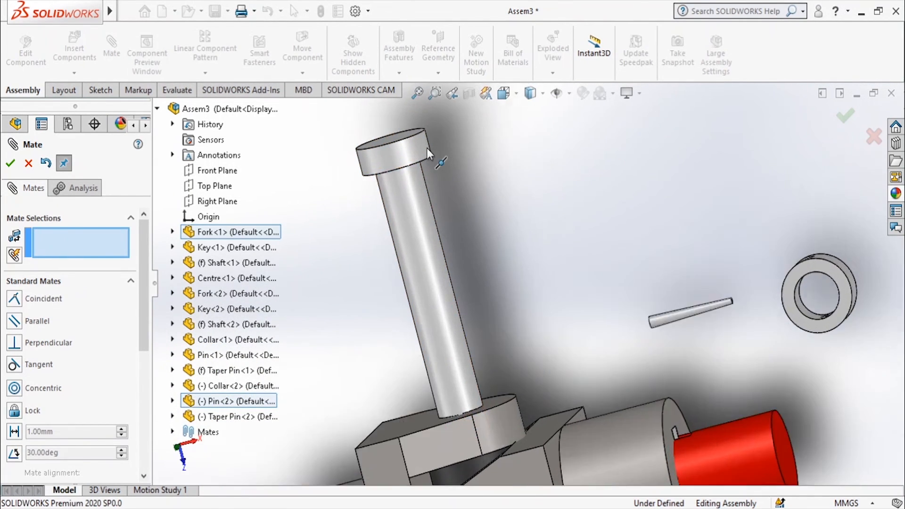
middle_click_drag(460, 210, 447, 174)
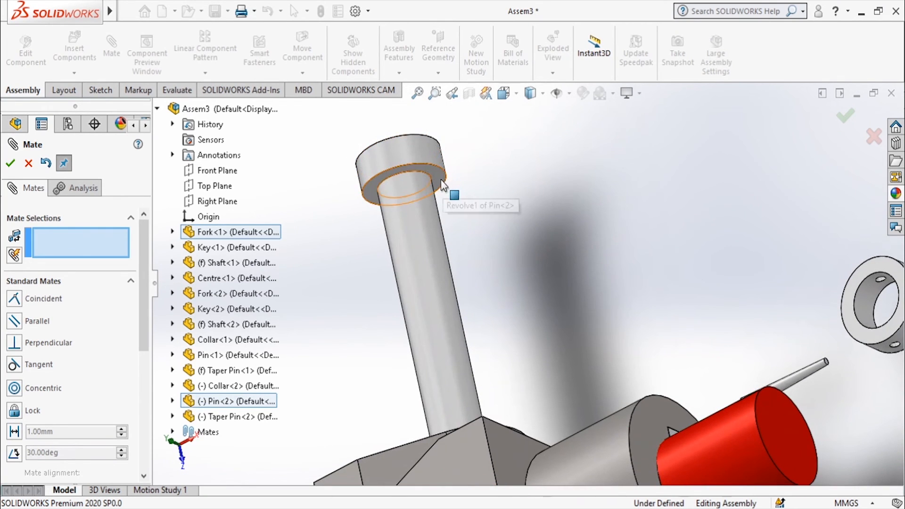
left_click(443, 185)
middle_click_drag(410, 249, 385, 432)
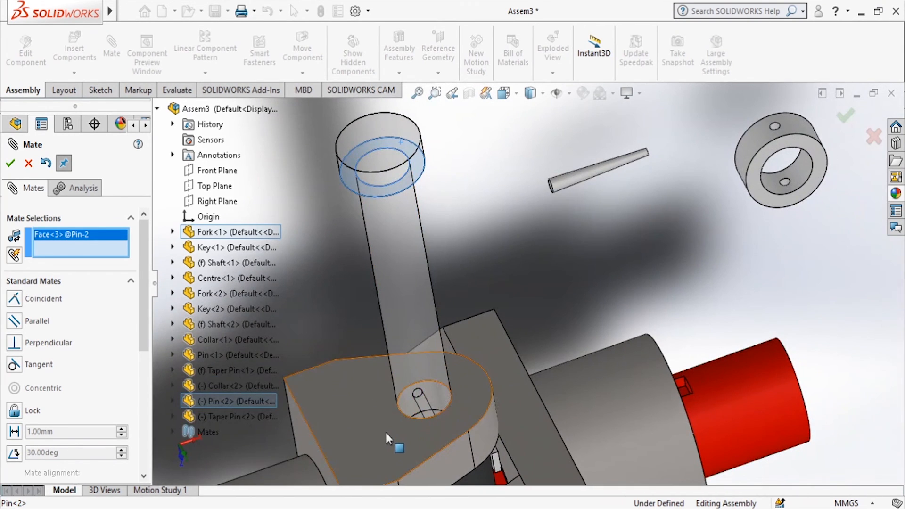
left_click(385, 432)
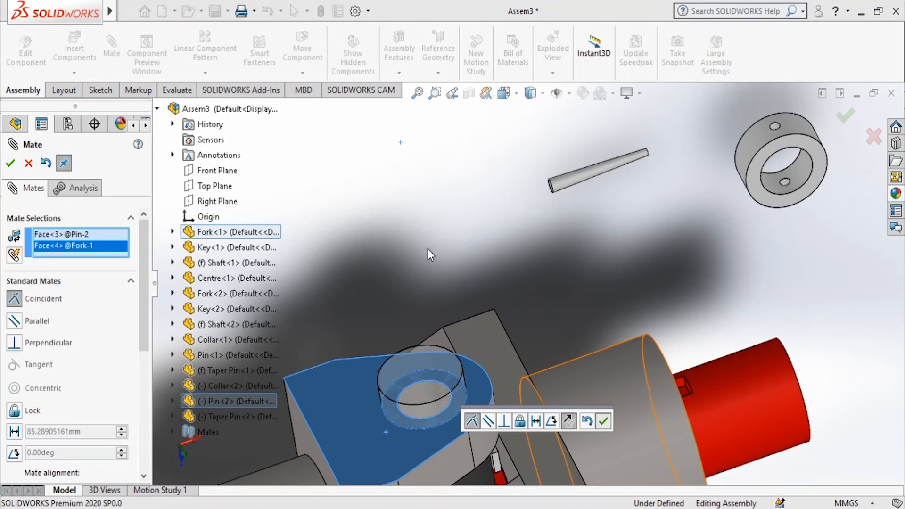
scroll(424, 241, "up", 4)
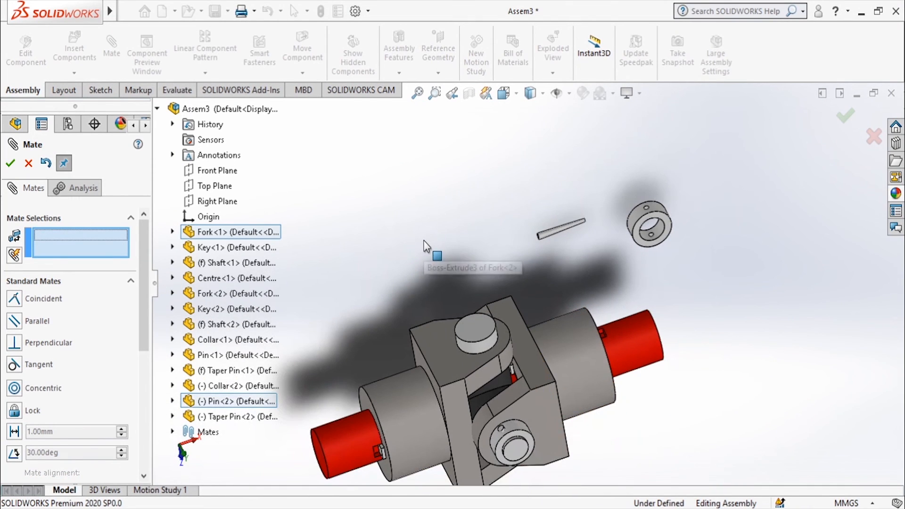
- Mate the second Collar's bore concentric with the protruding end of the second Pin and finish mating
left_click(663, 242)
middle_click_drag(663, 242, 587, 280)
scroll(558, 366, "up", 3)
middle_click_drag(559, 367, 488, 394)
scroll(495, 380, "down", 5)
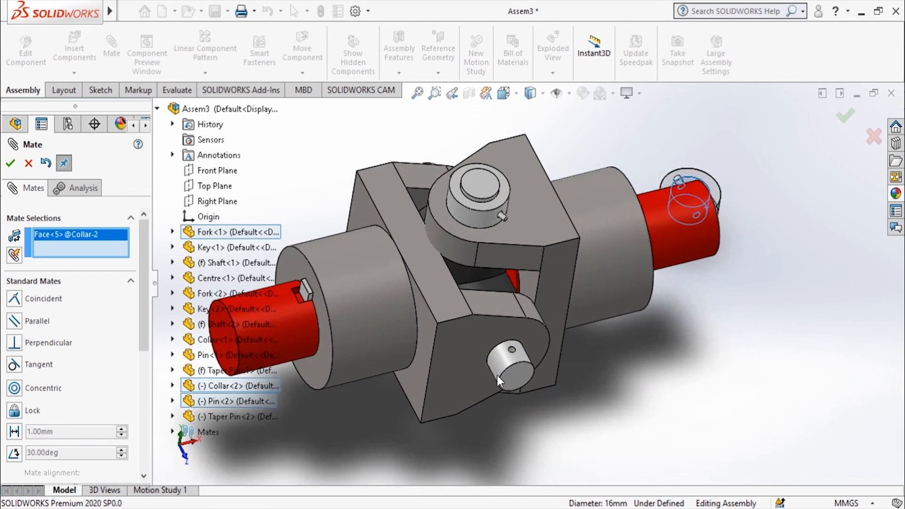
left_click(506, 362)
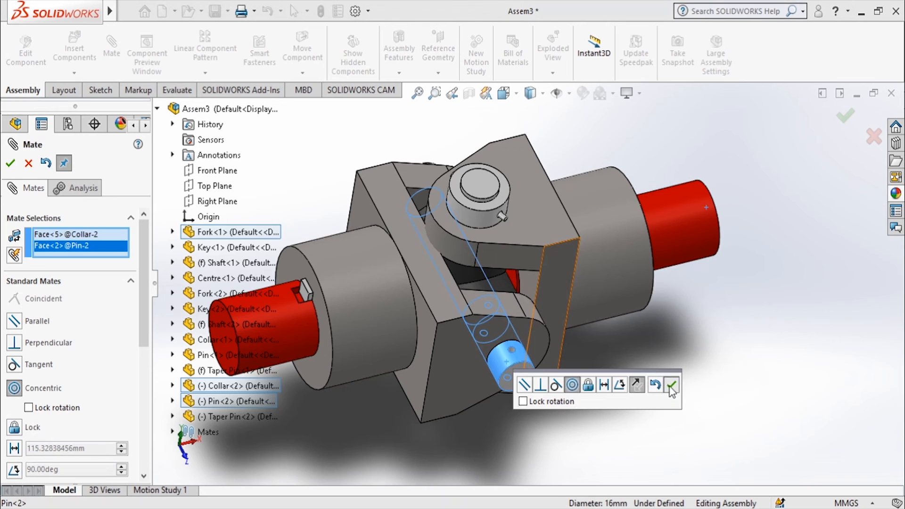
left_click(672, 386)
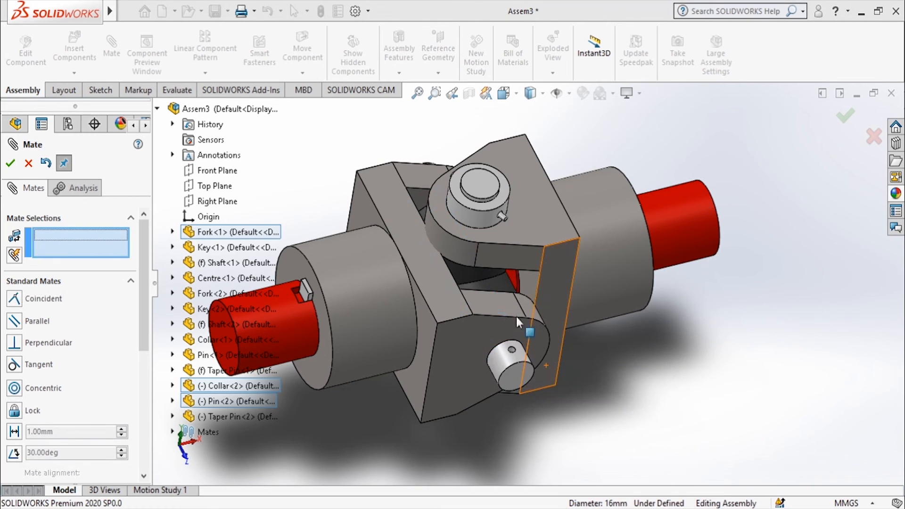
left_click(28, 163)
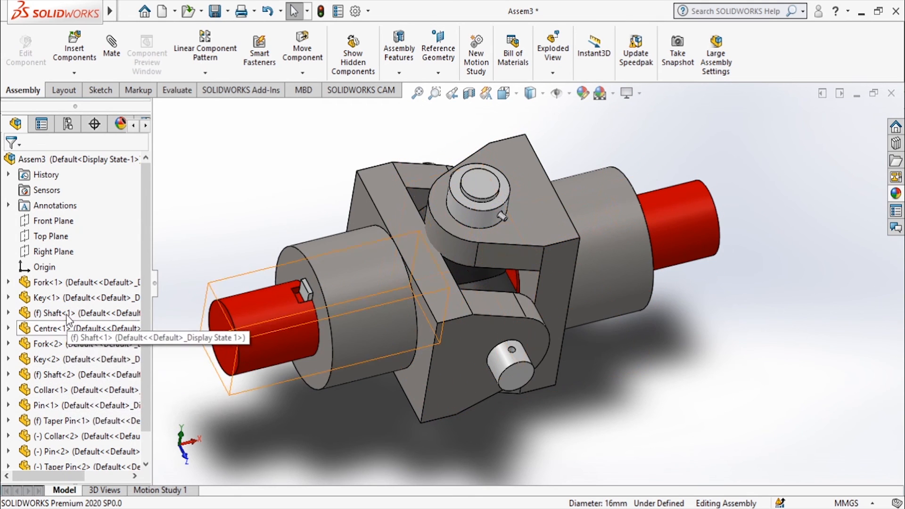
- Hide the second Fork to expose the Centre and the parts it covers
right_click(55, 346)
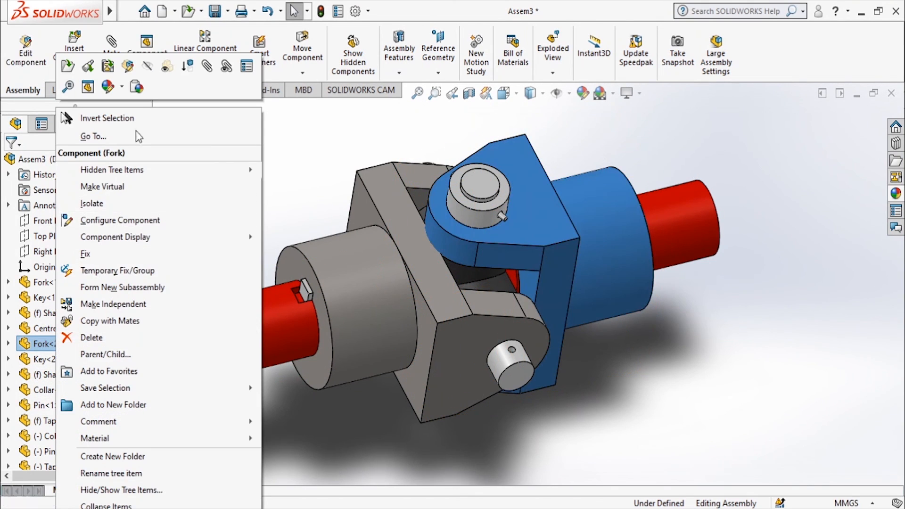
left_click(148, 69)
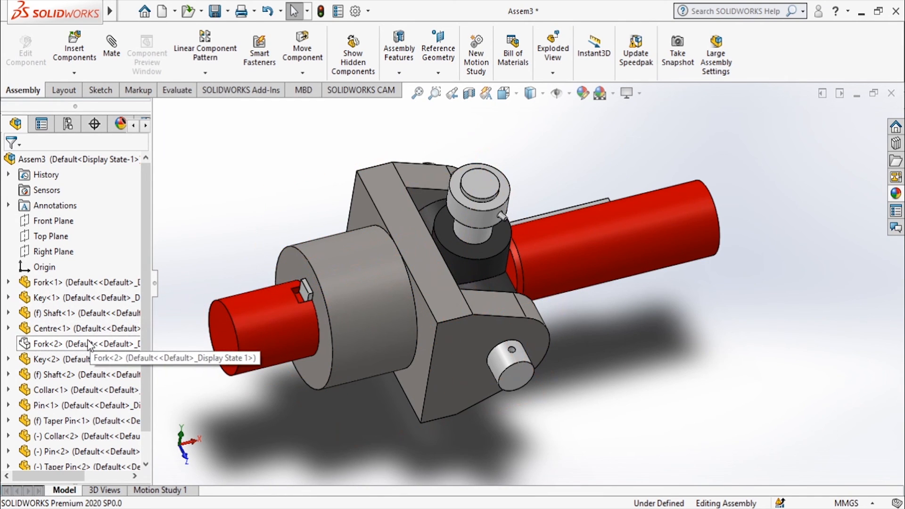
- Hide the first Fork and the Centre to expose the Pins and Collars
left_click(82, 283)
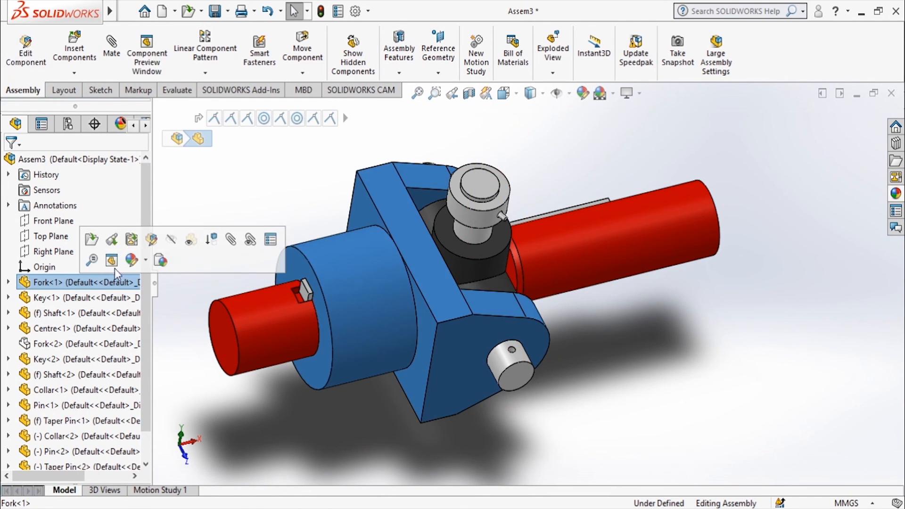
left_click(171, 241)
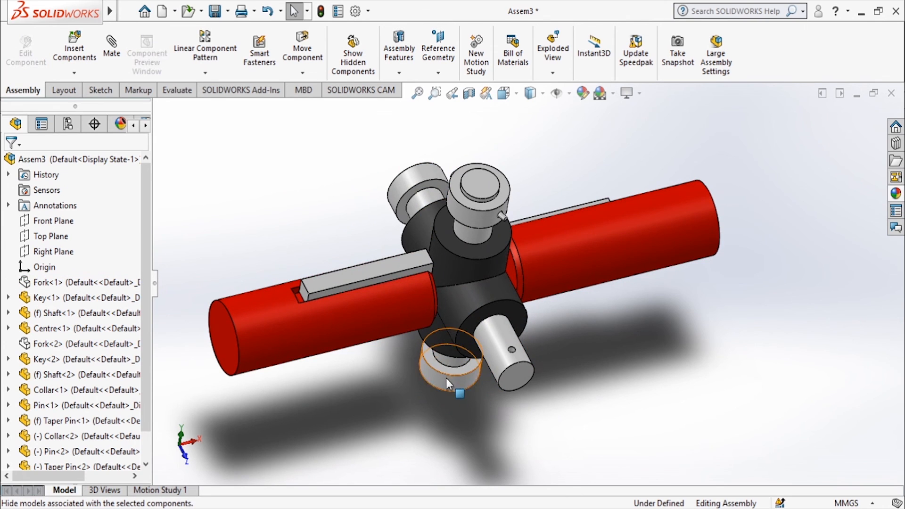
middle_click_drag(448, 385, 402, 351)
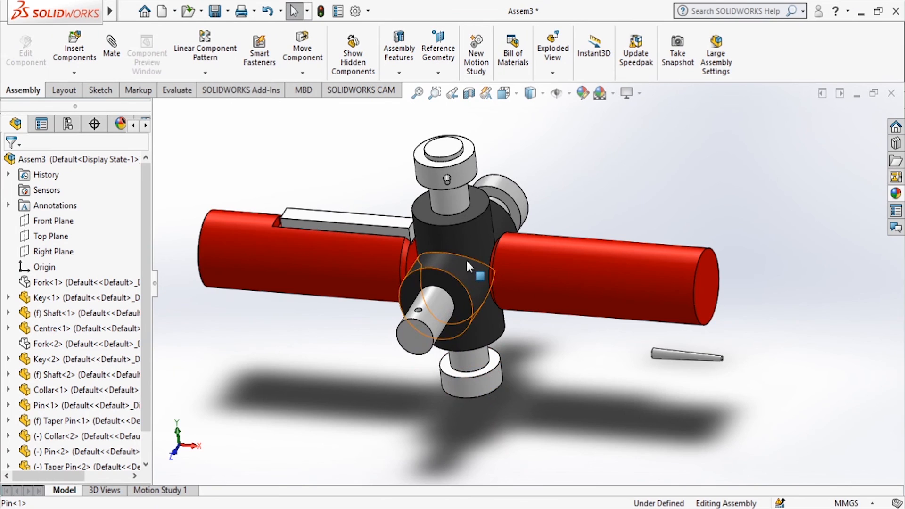
left_click(62, 328)
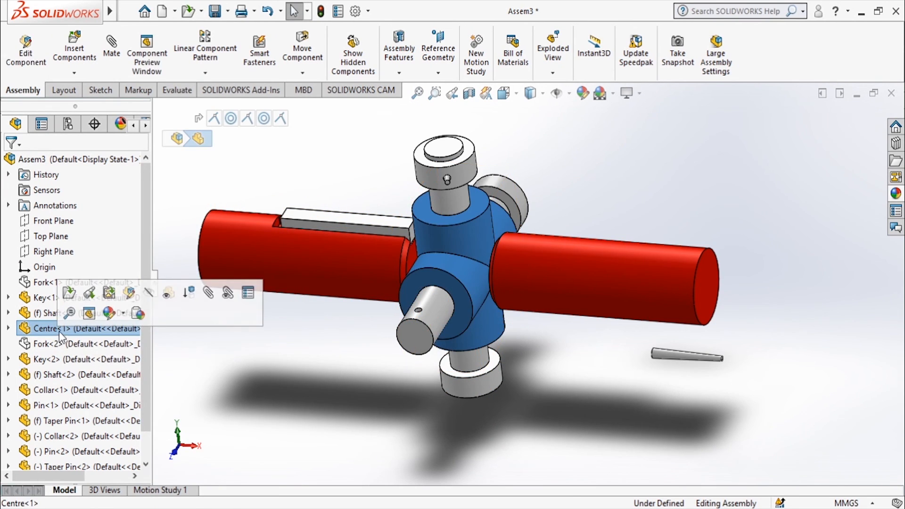
left_click(148, 301)
- Pull the second Collar clear of the second Pin's end and mate its cross hole concentric with the Pin's cross hole
left_click_drag(427, 360, 392, 409)
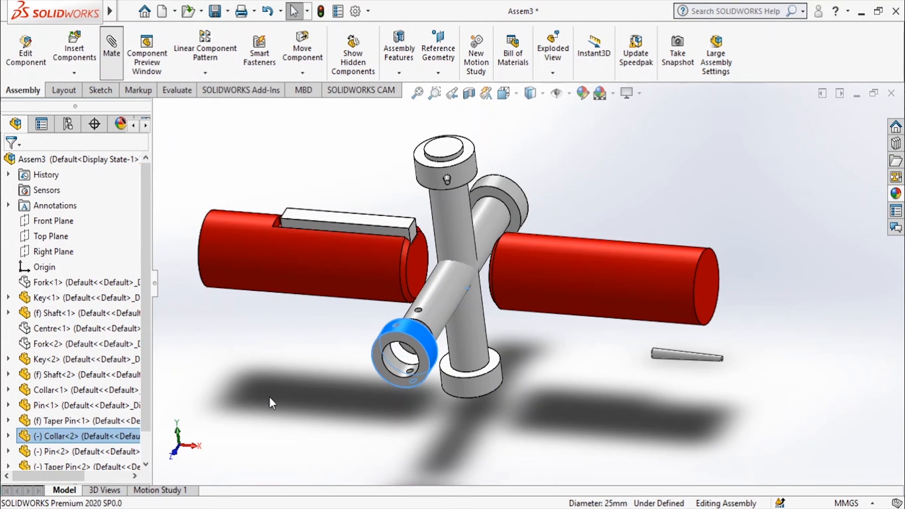
key("m")
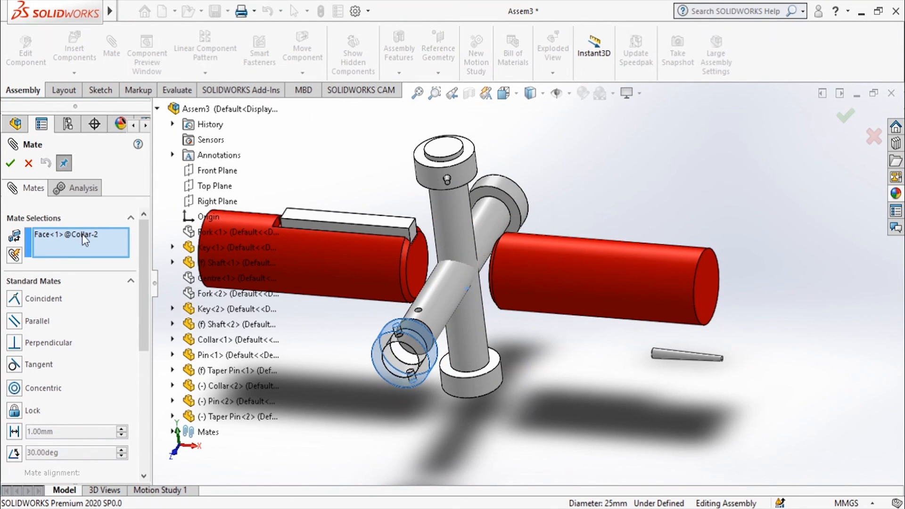
right_click(82, 234)
left_click(127, 245)
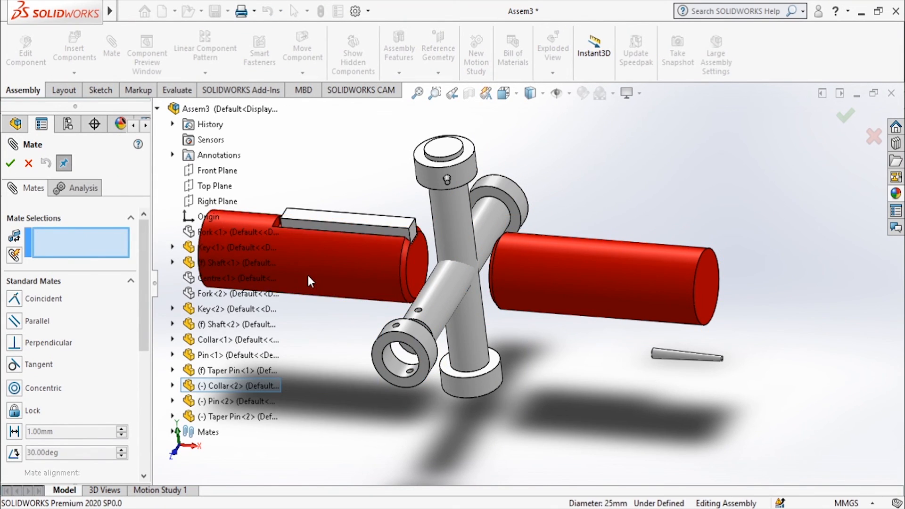
middle_click(308, 276)
middle_click_drag(466, 427, 581, 276)
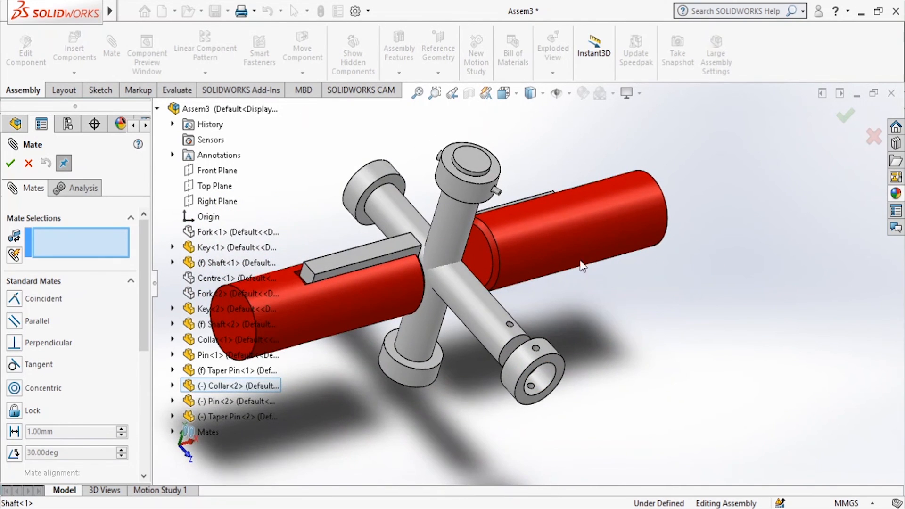
scroll(519, 326, "down", 3)
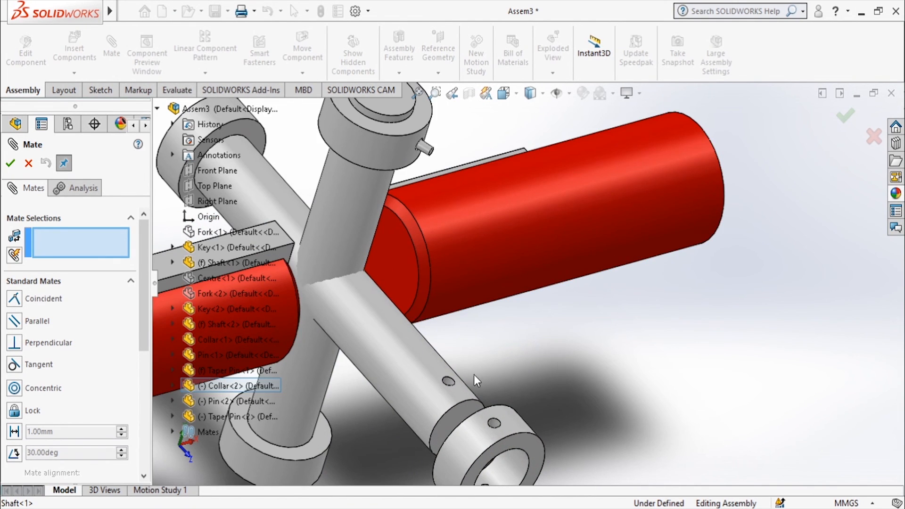
left_click(447, 386)
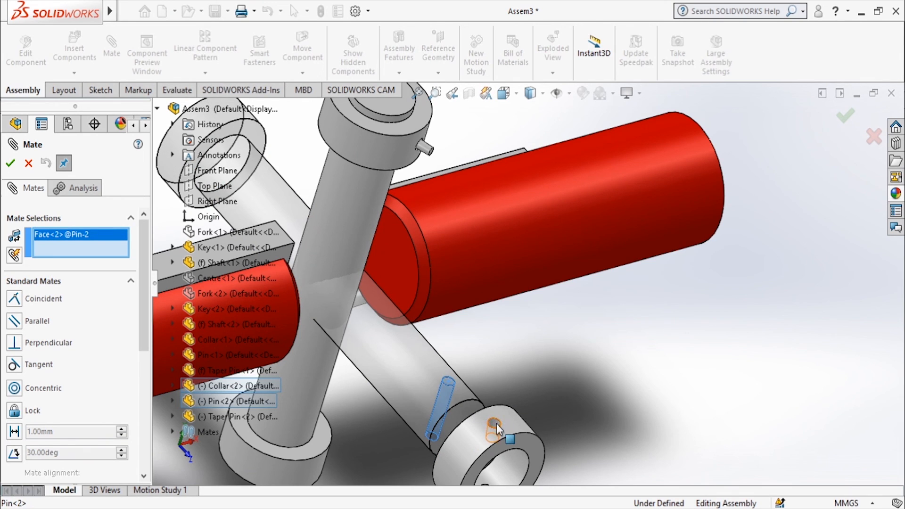
left_click(496, 424)
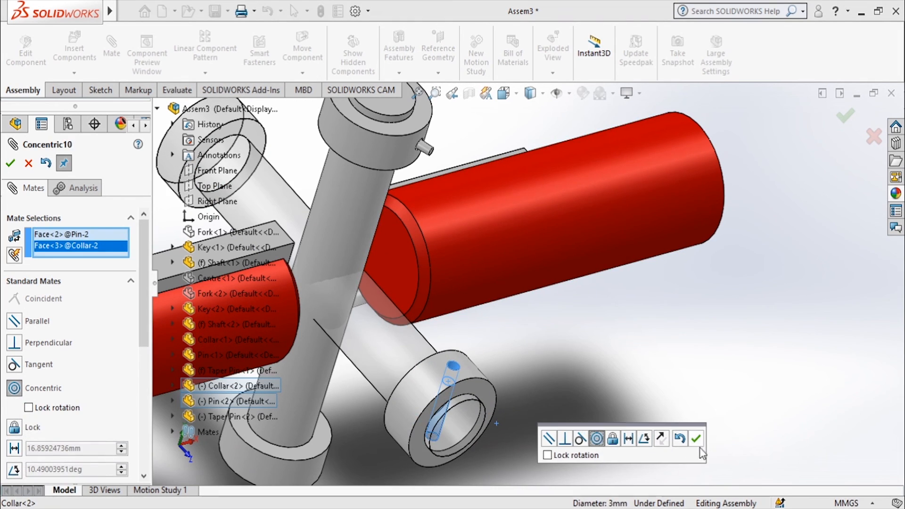
left_click(696, 440)
- Mate the second Taper Pin's conical face concentric with the second Collar's cross hole
scroll(578, 374, "up", 5)
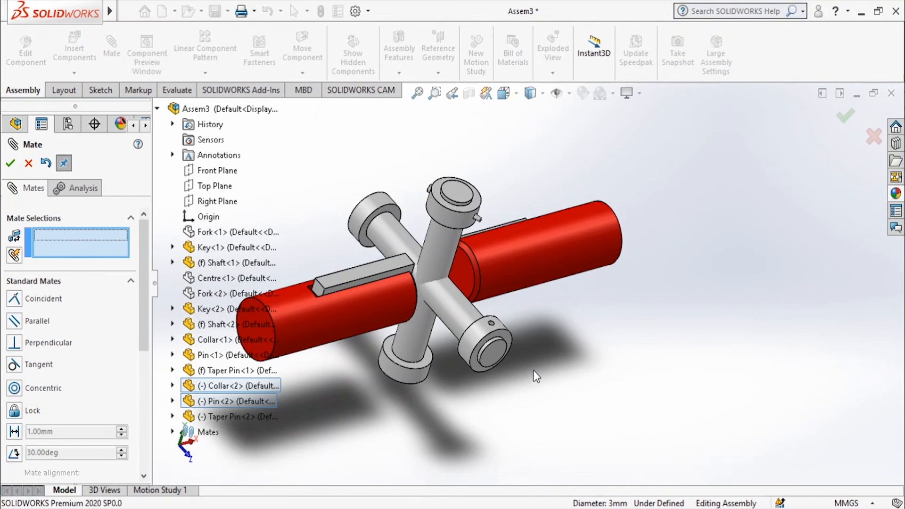
middle_click_drag(534, 371, 551, 332)
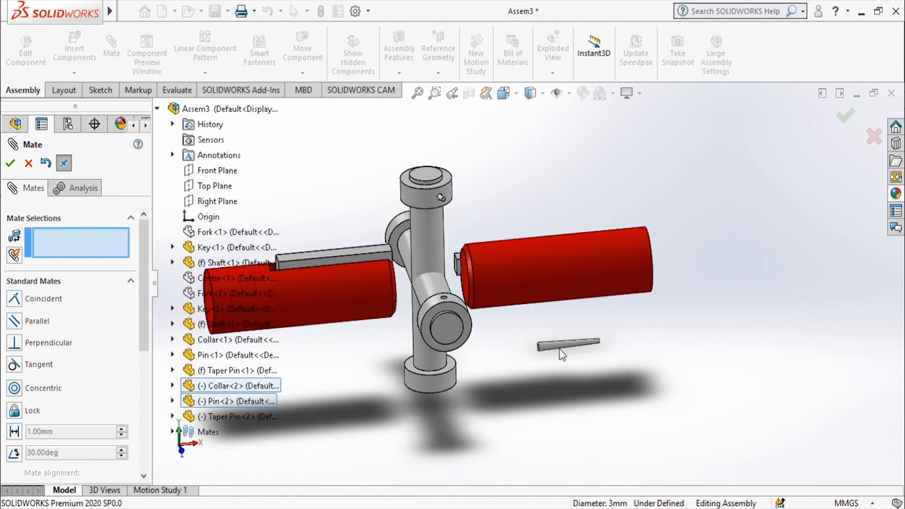
left_click(553, 346)
scroll(449, 286, "up", 6)
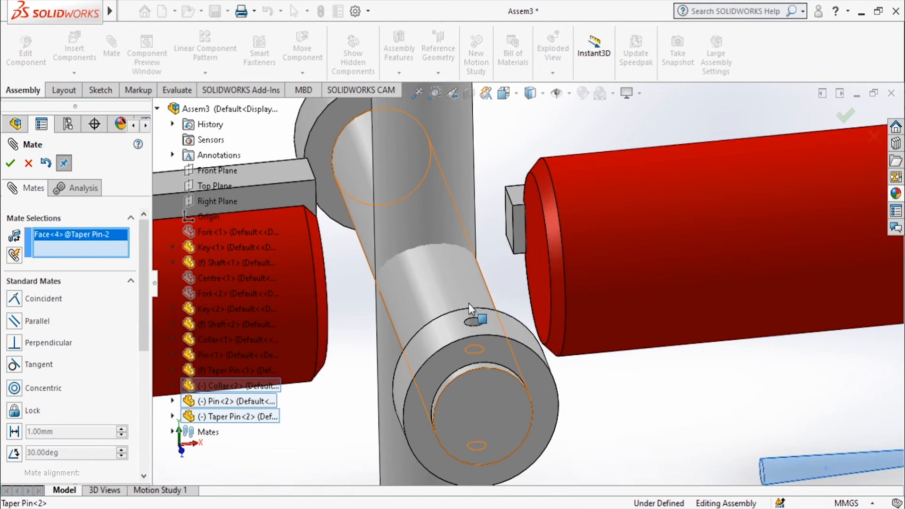
left_click(476, 322)
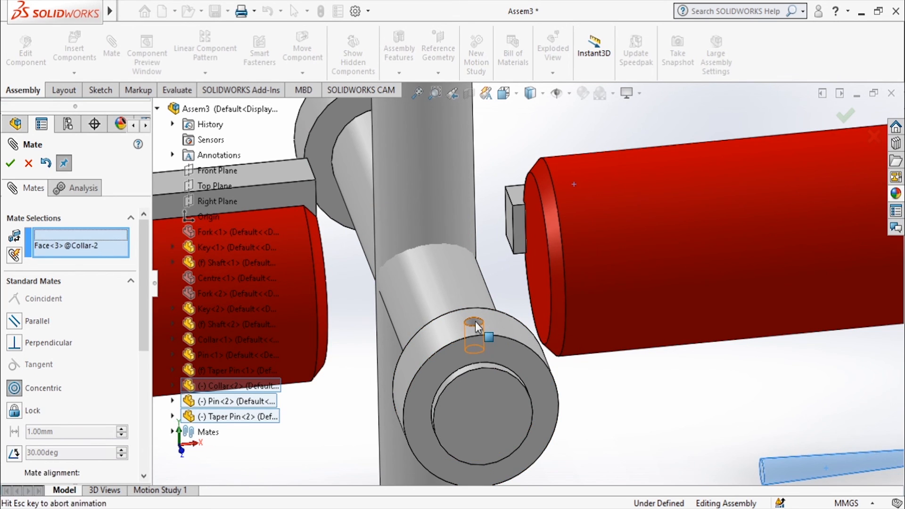
left_click(610, 347)
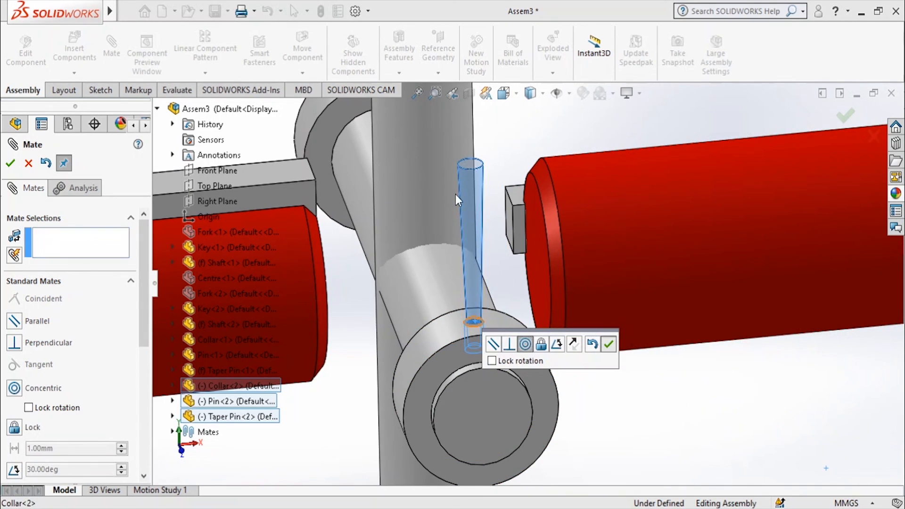
- Slide the second Taper Pin into the Collar and Pin holes until only a short end protrudes, and fix it in place
left_click_drag(472, 172, 487, 298)
mouse_move(489, 335)
left_mouse_down()
mouse_move(488, 351)
mouse_move(460, 338)
mouse_move(476, 319)
mouse_move(478, 333)
left_mouse_up()
left_click(15, 167)
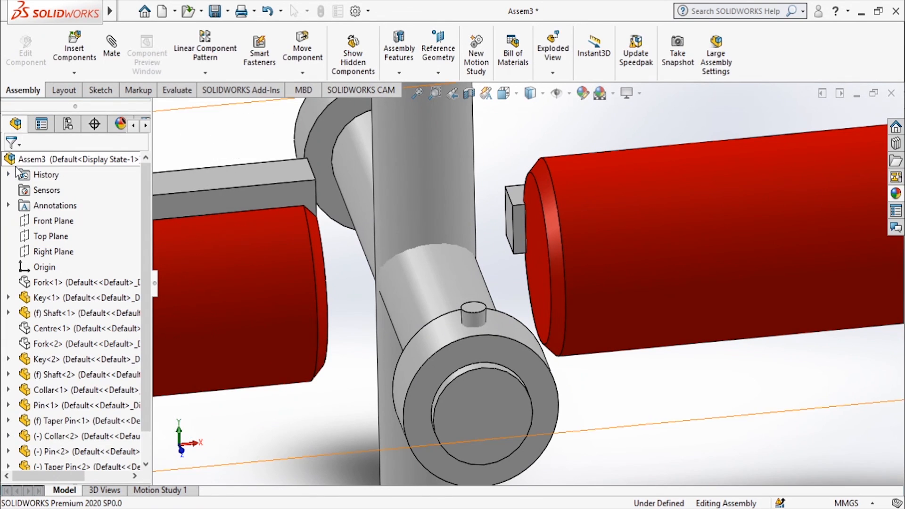
right_click(473, 321)
left_click(523, 254)
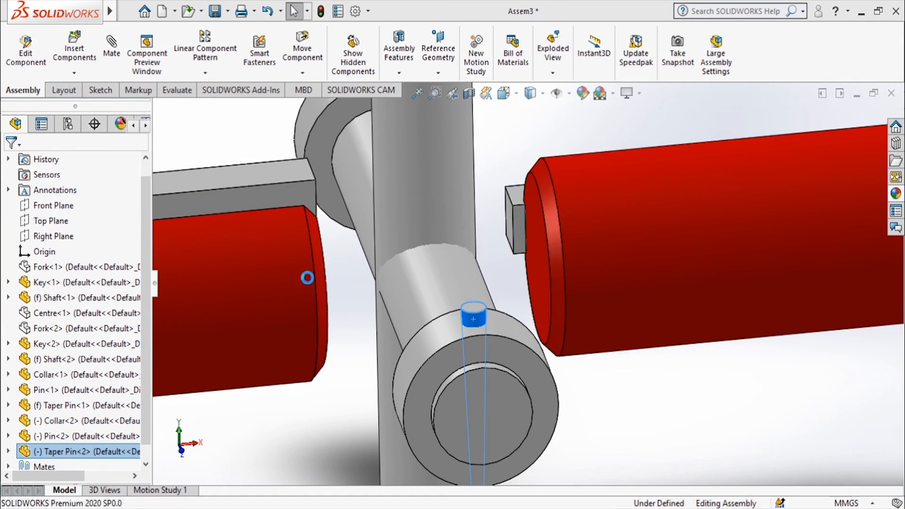
- Show both hidden Forks and the Centre again
left_click(28, 329)
left_click(29, 313, "ctrl")
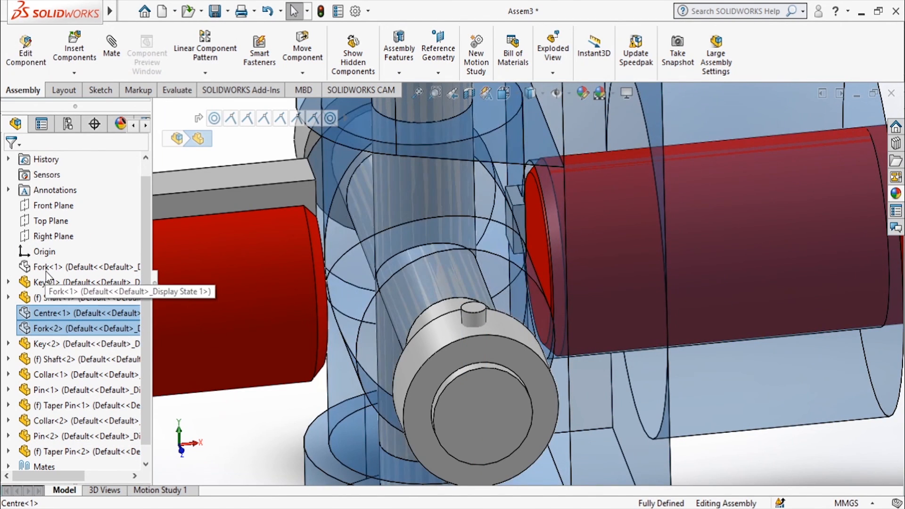
left_click(48, 268, "ctrl")
right_click(47, 268)
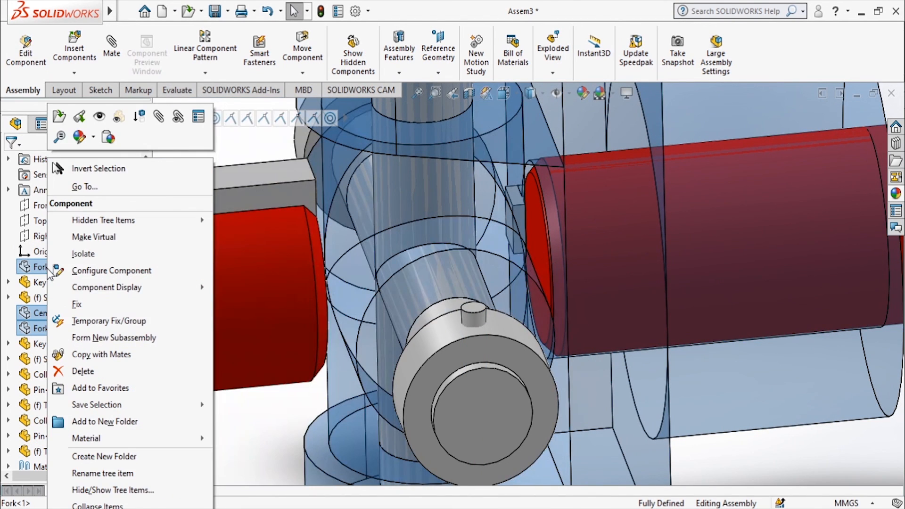
left_click(119, 117)
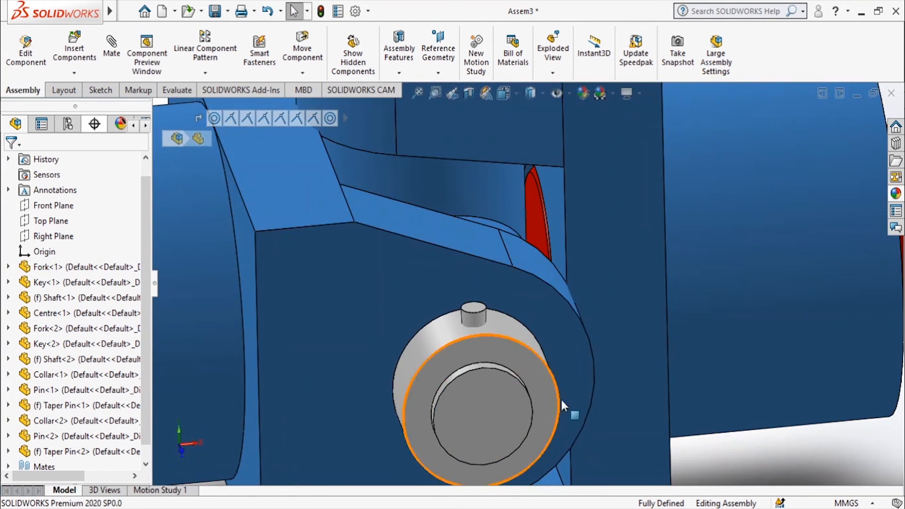
scroll(561, 398, "up", 5)
left_click(307, 228)
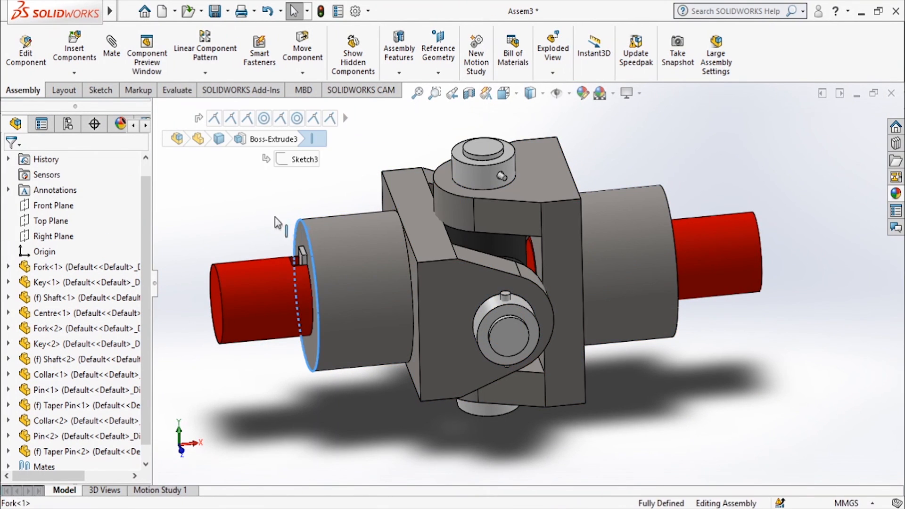
left_click(252, 210)
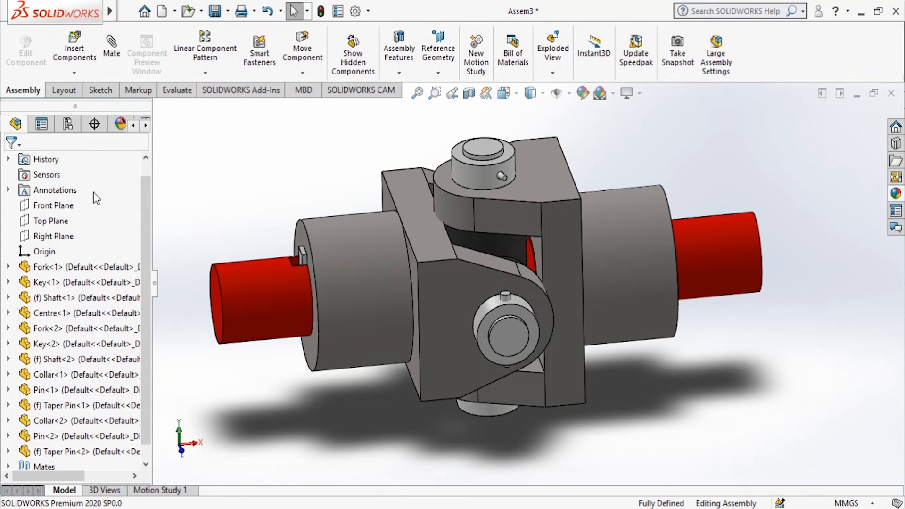
- Test the coupling by trying to move the second Fork and second Shaft, and inspect the assembly from an angled view orientation
scroll(302, 214, "up", 1)
left_click_drag(660, 309, 671, 430)
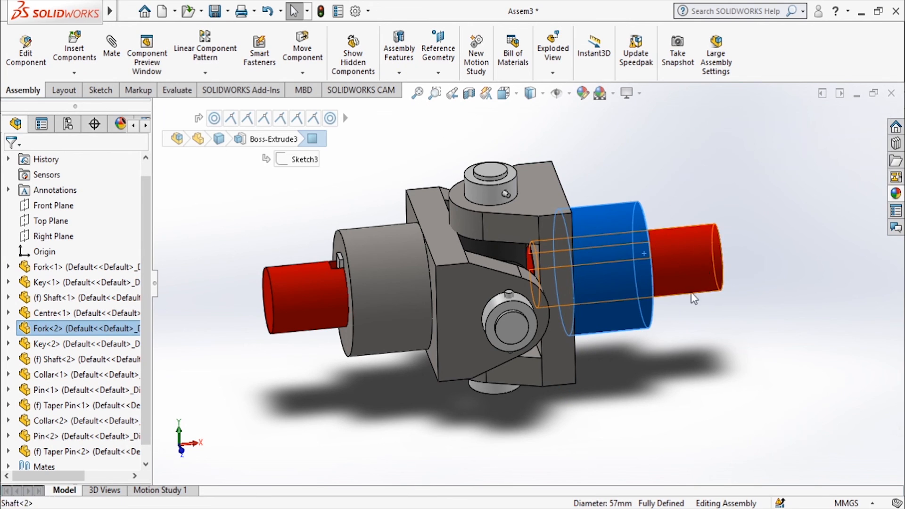
left_click_drag(679, 265, 689, 310)
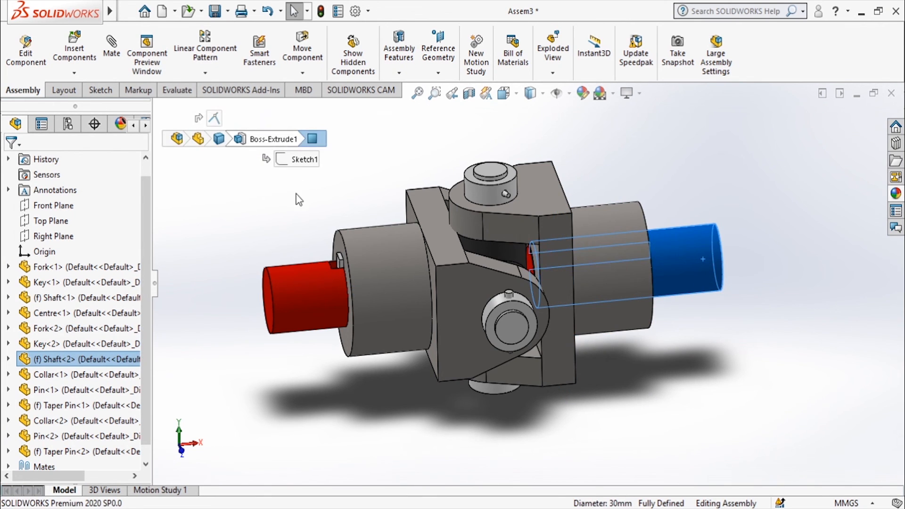
middle_click_drag(304, 225, 321, 304)
left_click(516, 96)
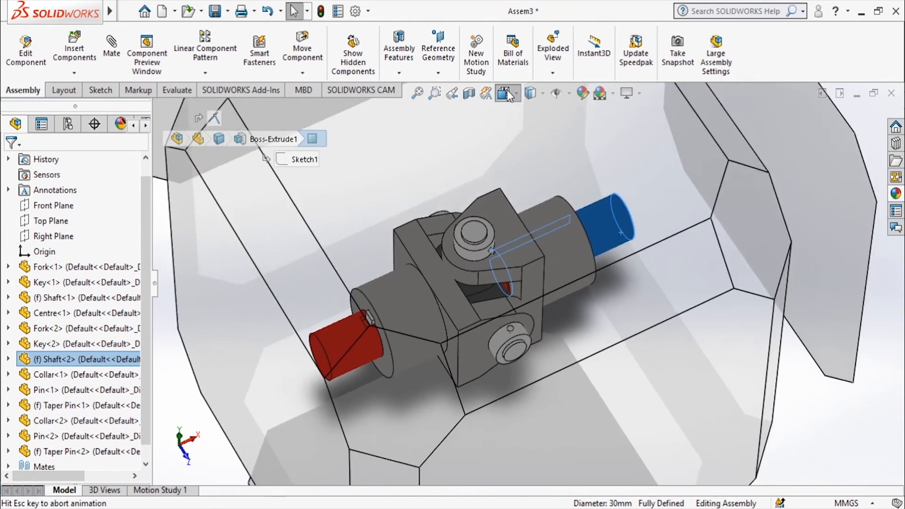
left_click(500, 324)
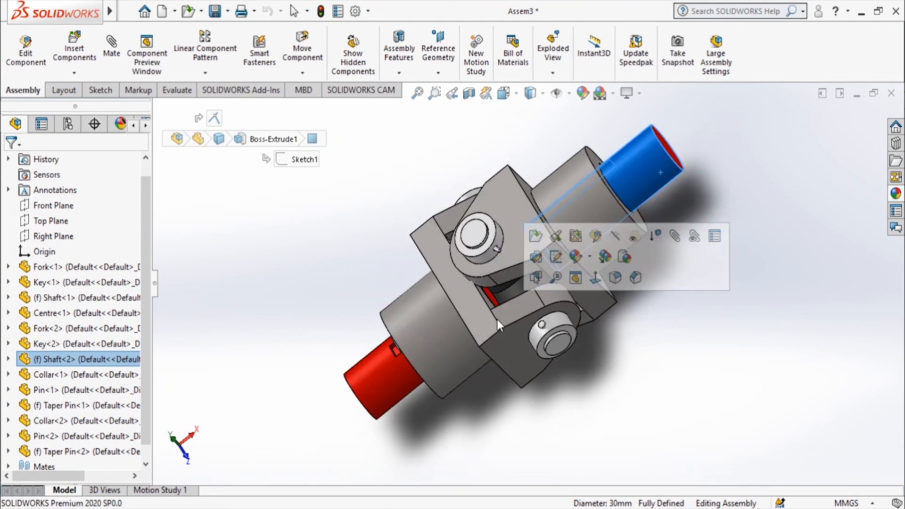